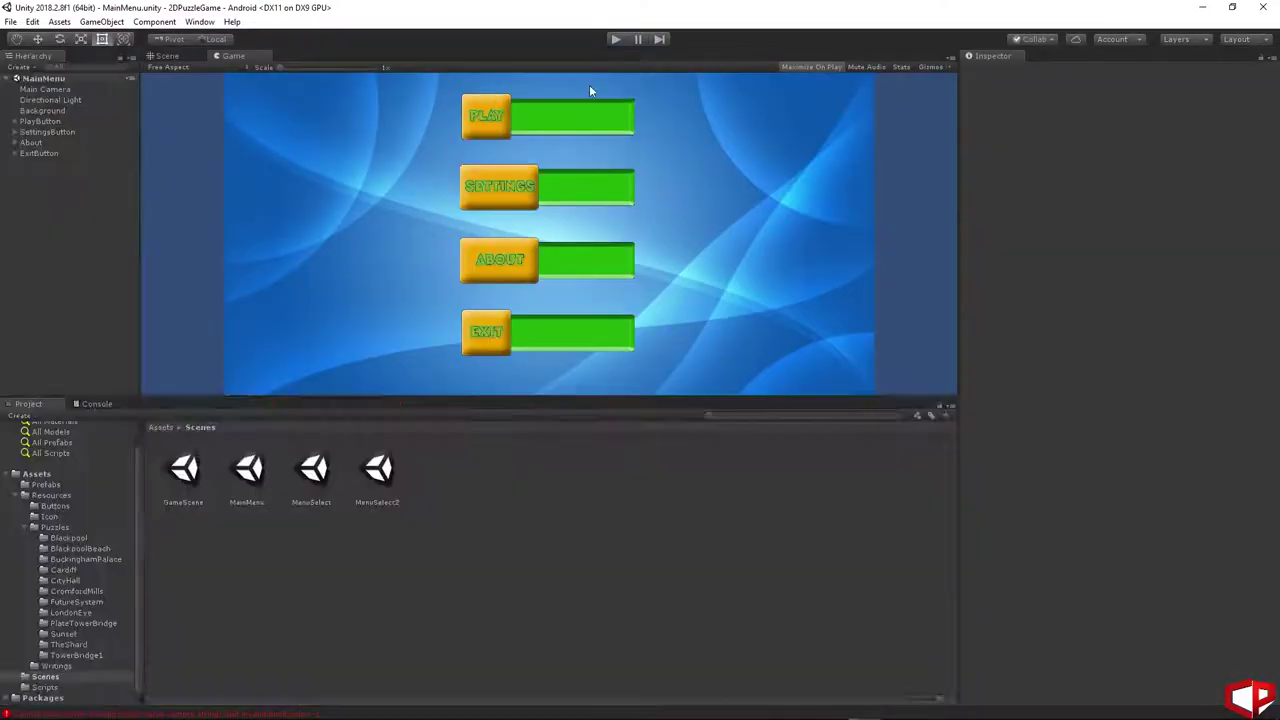
- Create a new scene named Settings in the Scenes folder and open it
left_click(43, 677)
left_click(281, 594)
right_click(463, 524)
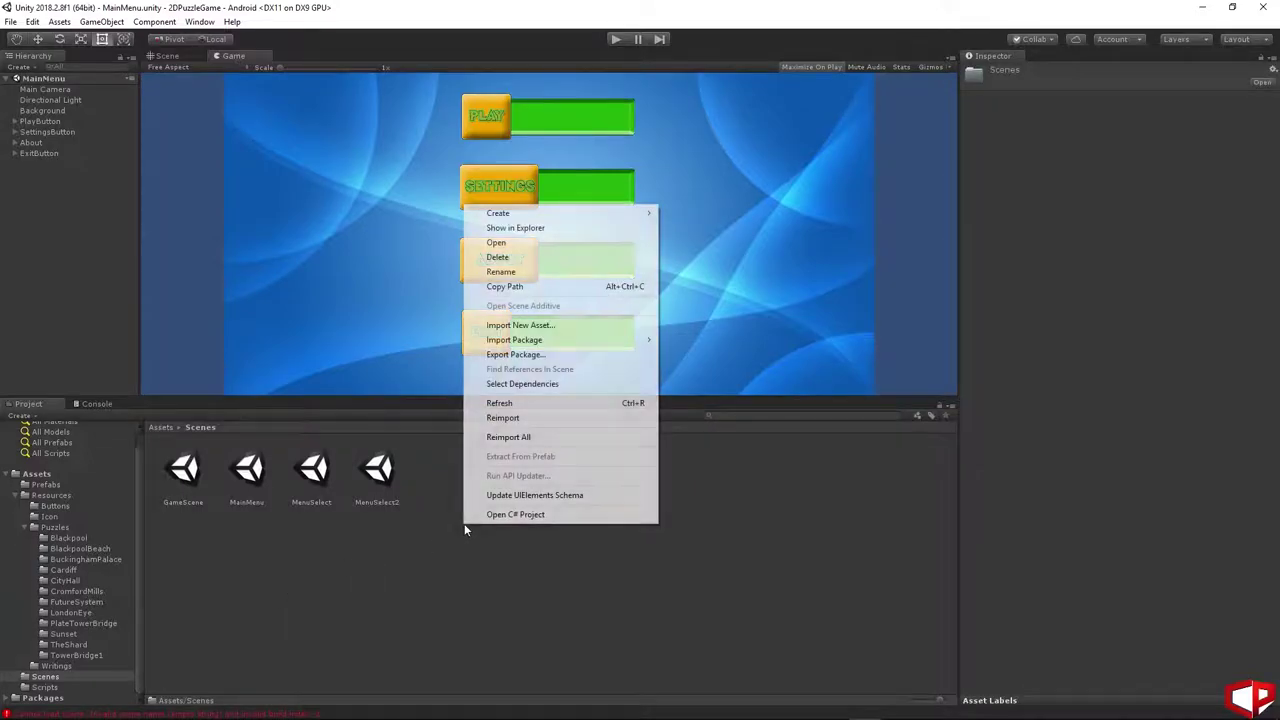
mouse_move(558, 216)
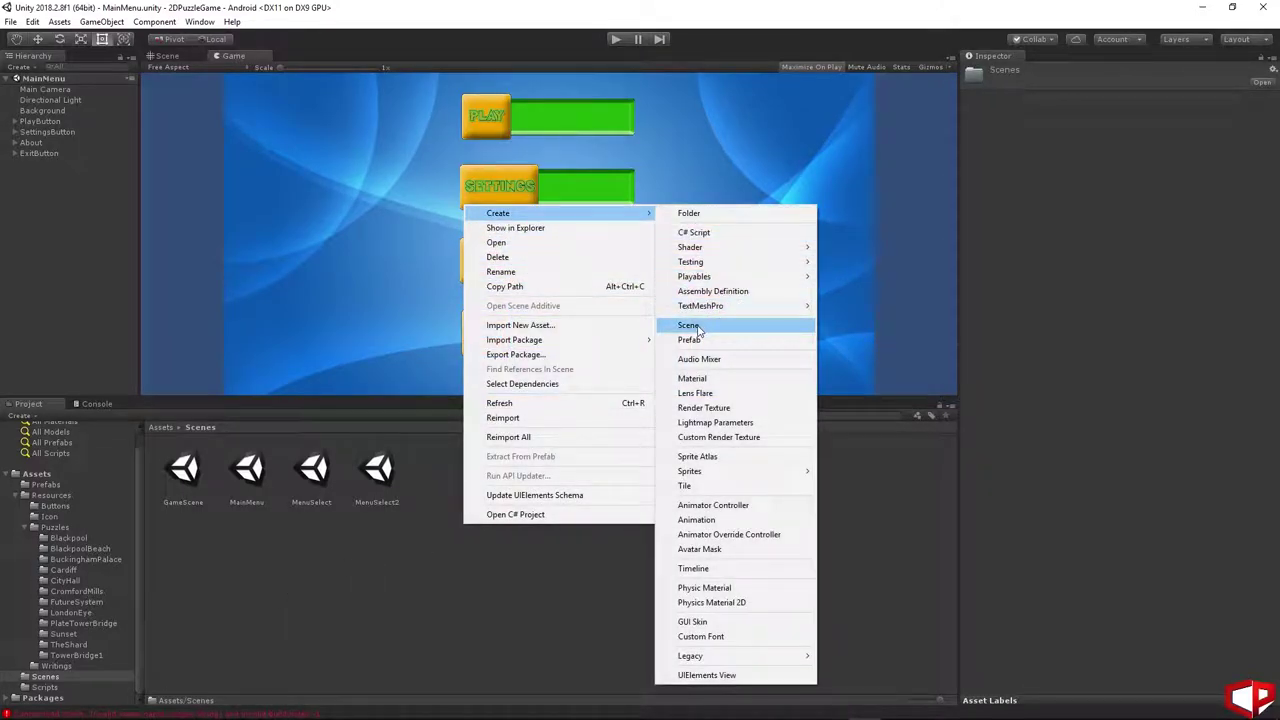
left_click(690, 325)
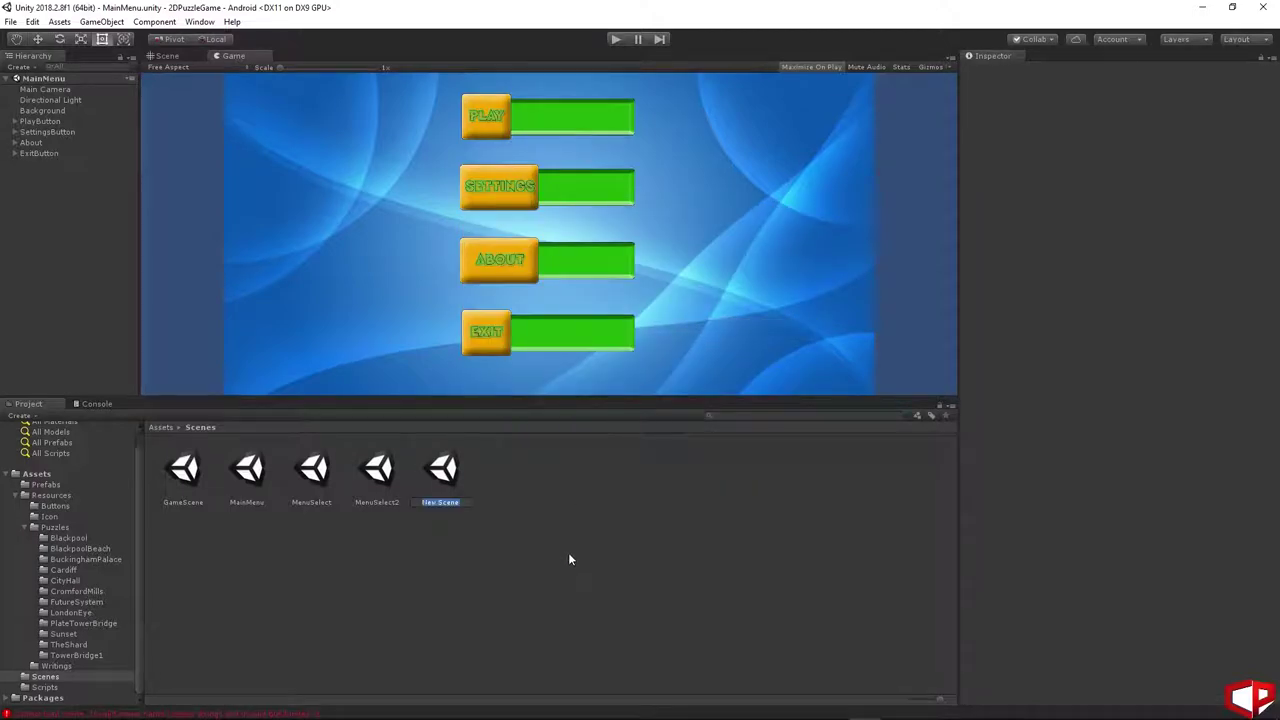
type("Settings")
key("Return")
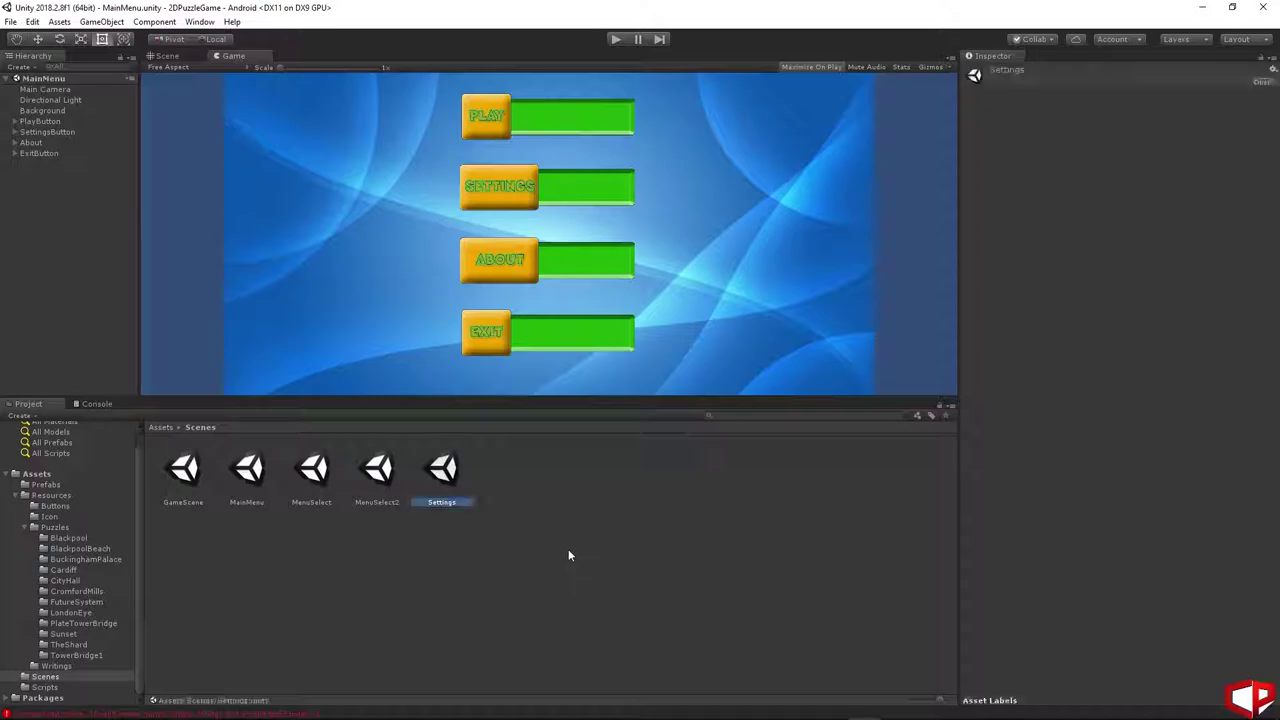
left_click(566, 552)
left_click(443, 482)
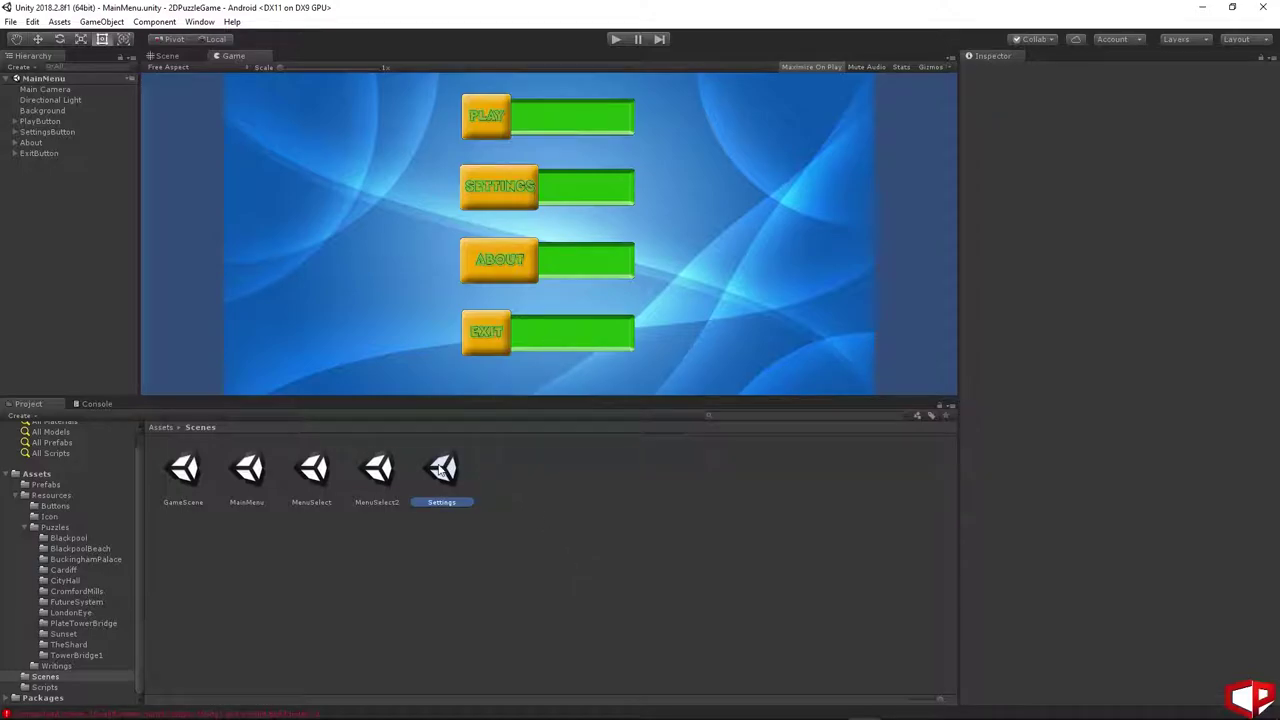
double_click(443, 484)
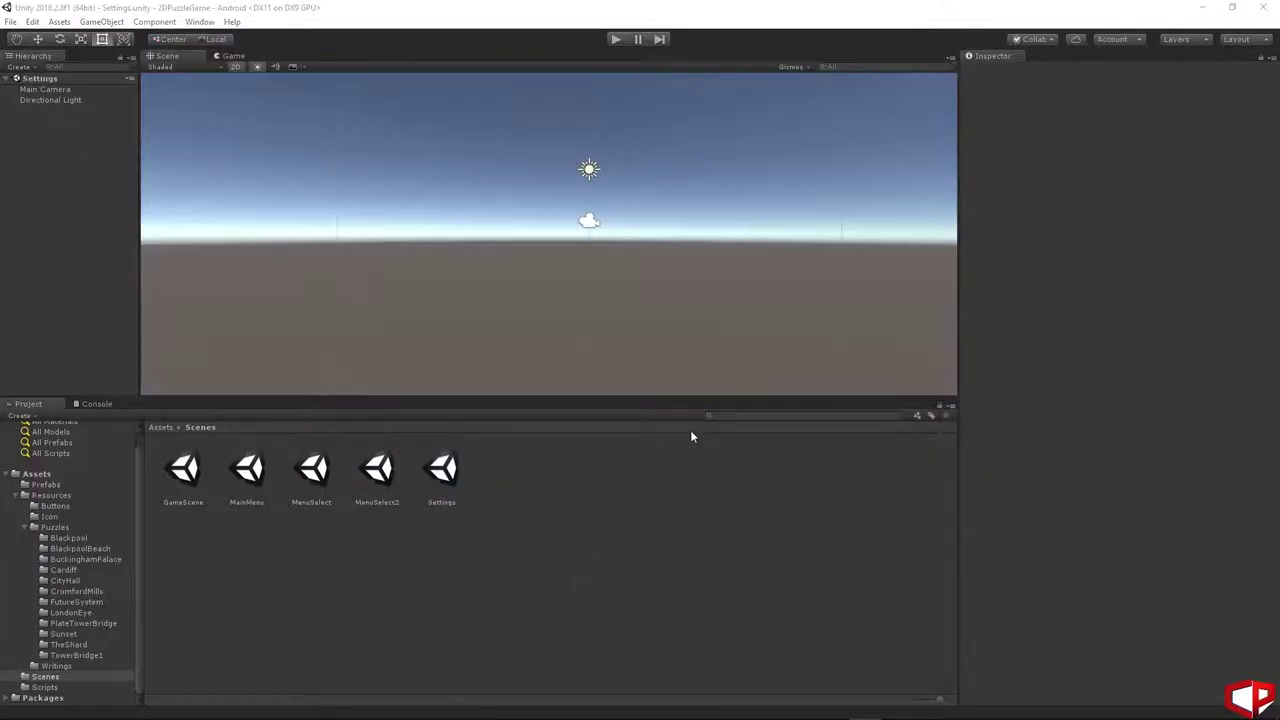
- Set the scene's skybox material to None in the Lighting settings, and close the Lighting window
left_click(199, 21)
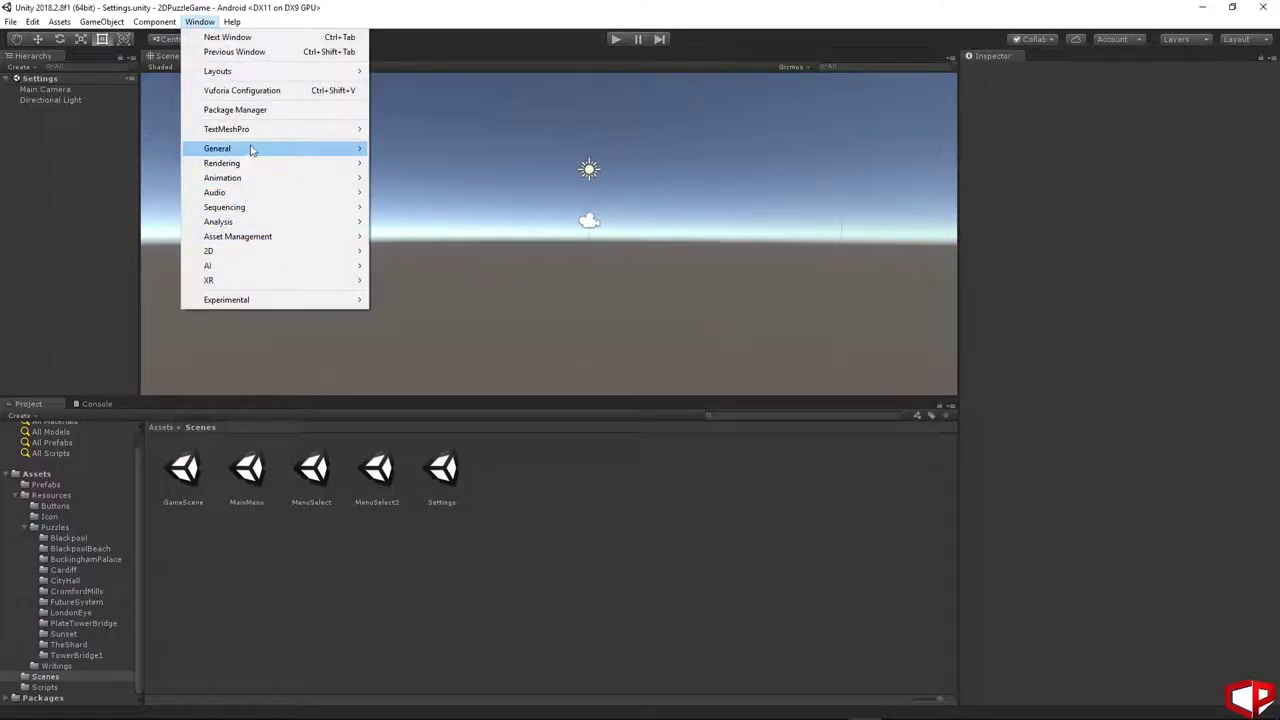
mouse_move(252, 163)
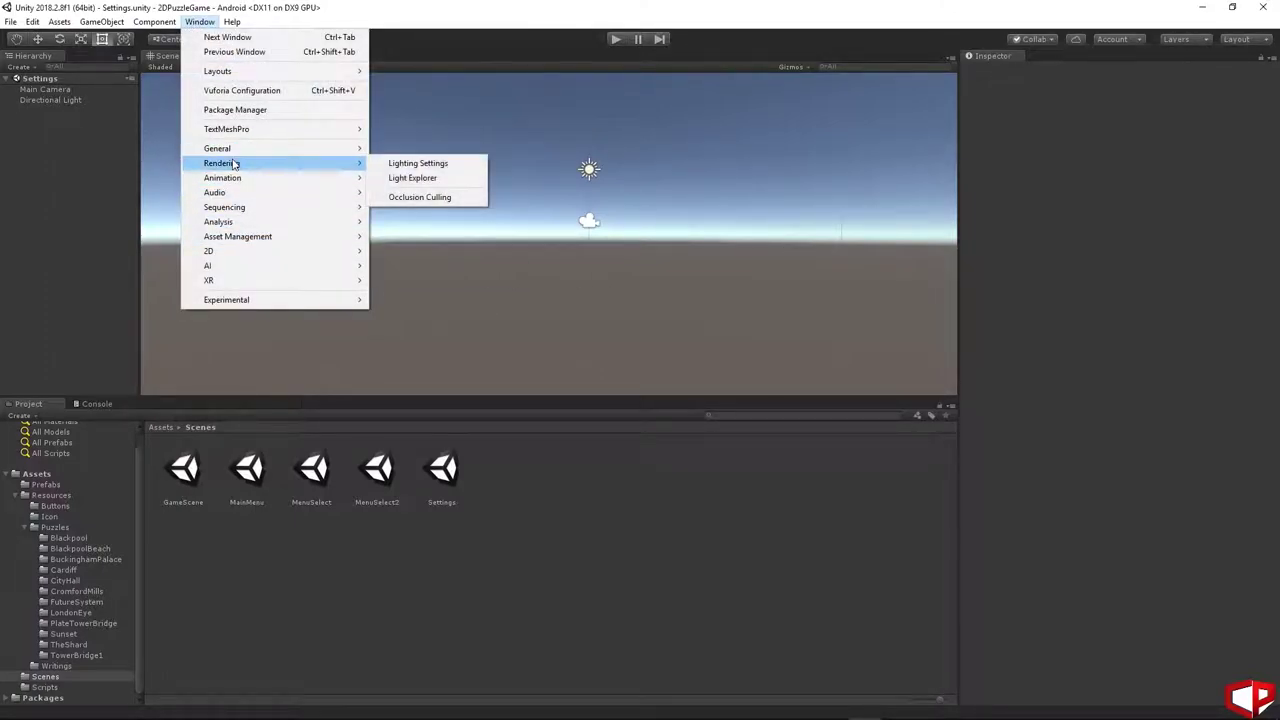
left_click(410, 163)
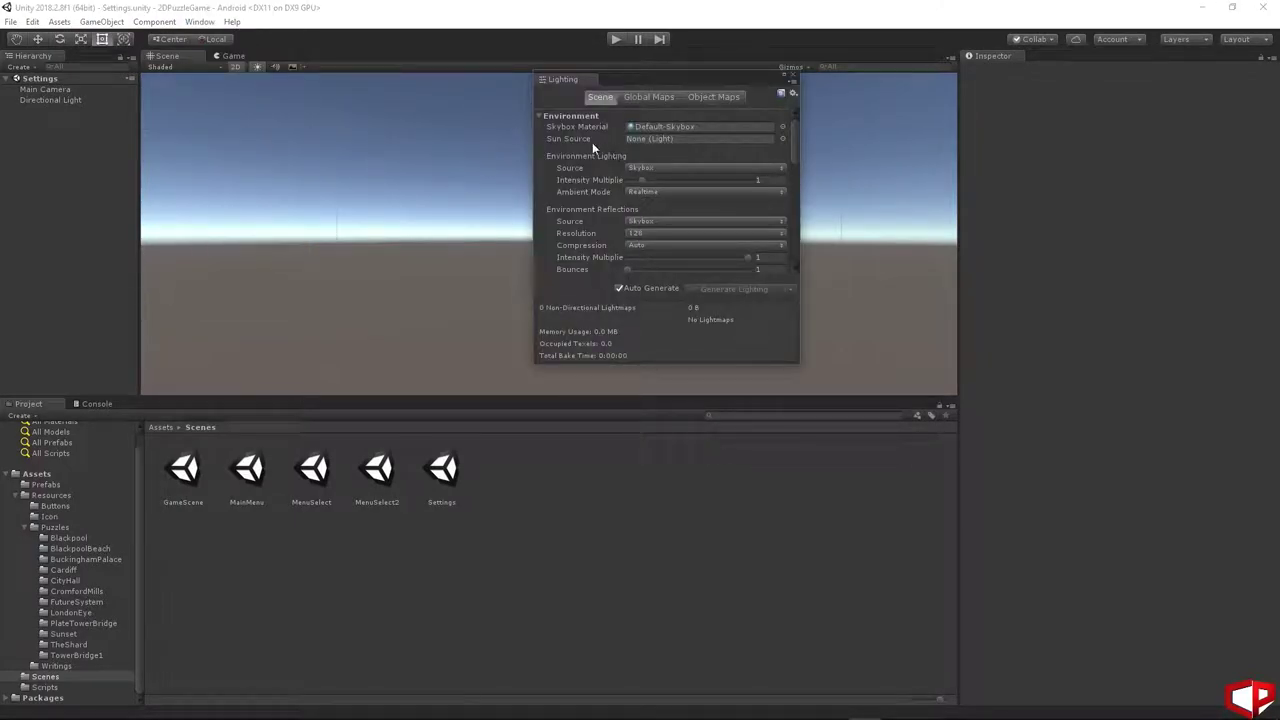
left_click(783, 127)
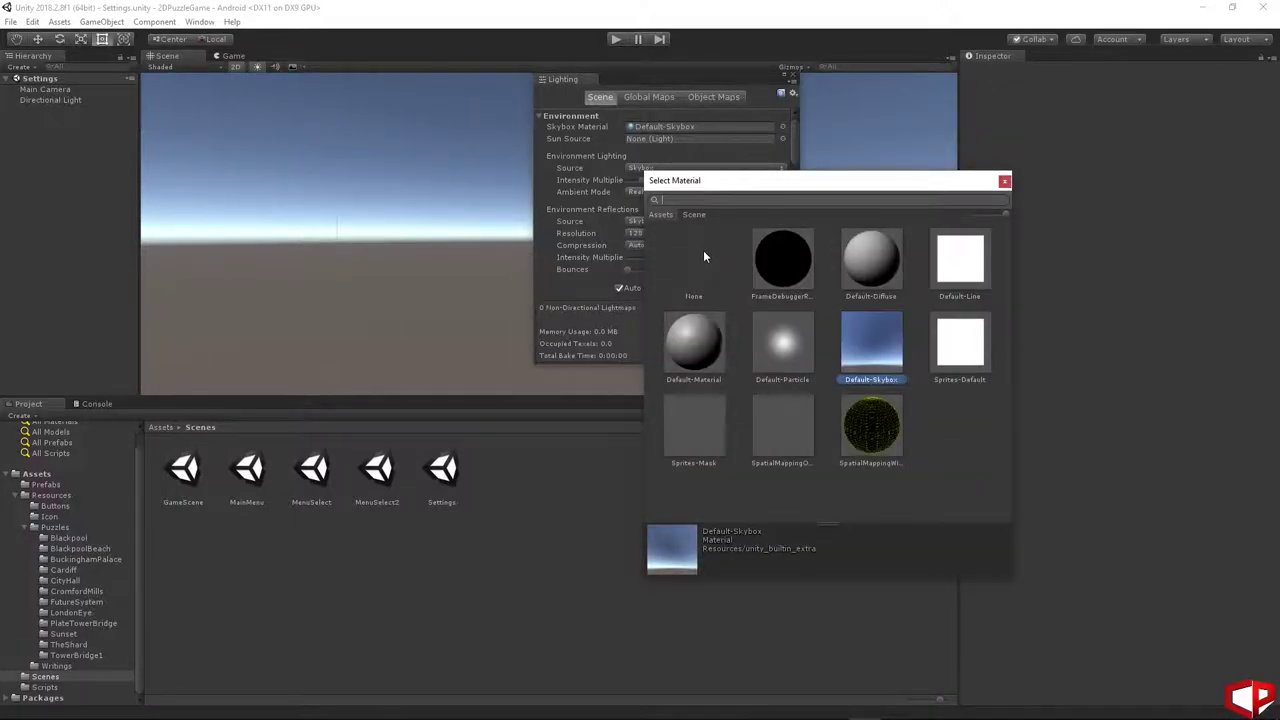
left_click(703, 255)
left_click(1004, 181)
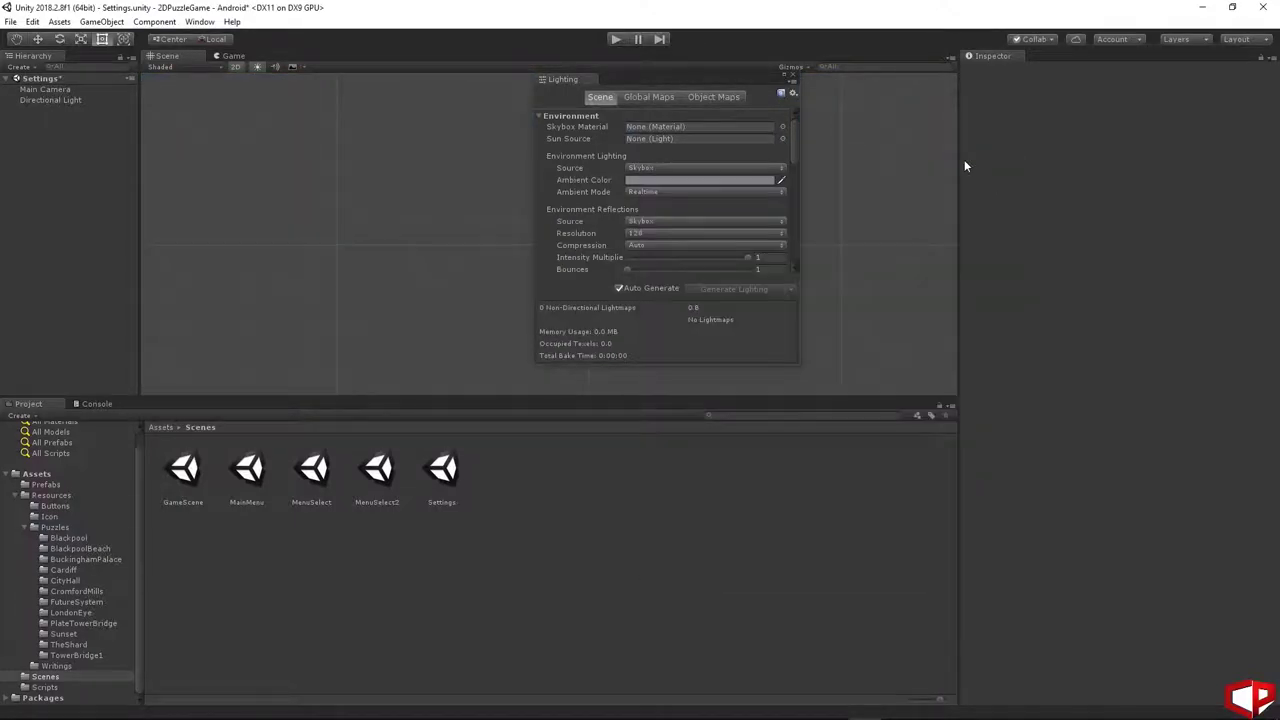
left_click(793, 79)
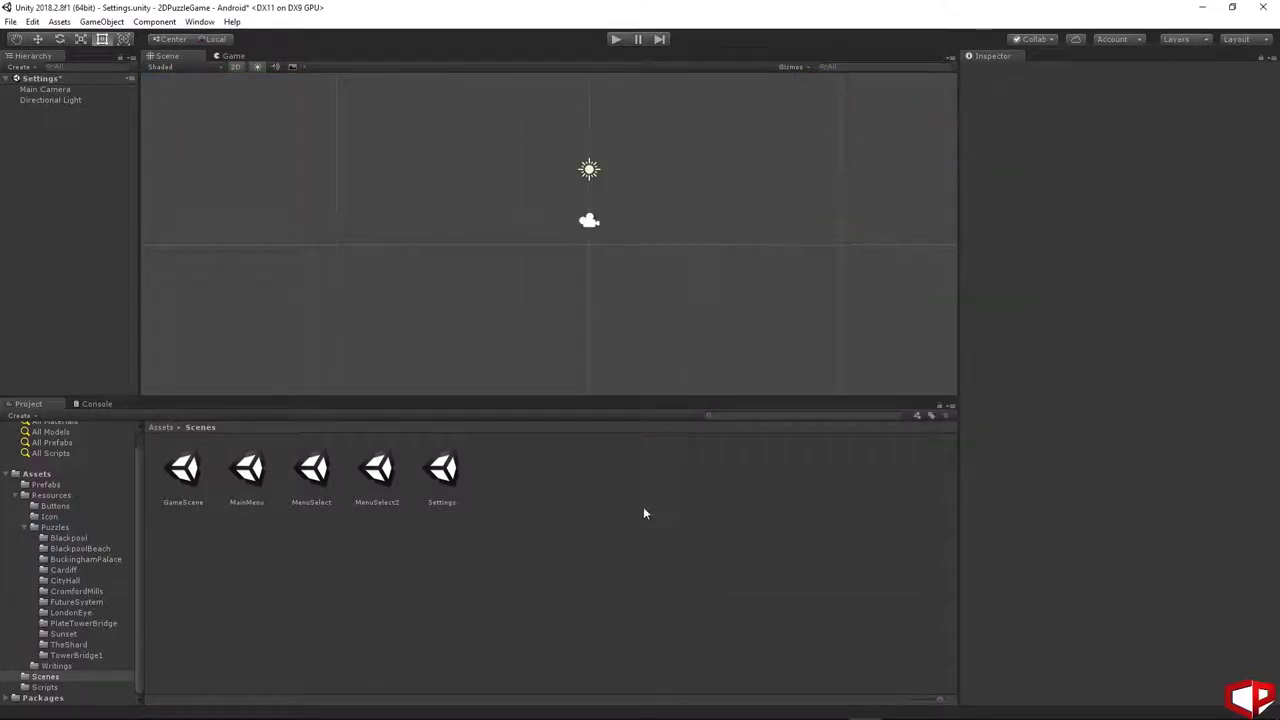
- Change the Main Camera's projection to Orthographic
left_click(233, 55)
left_click(45, 89)
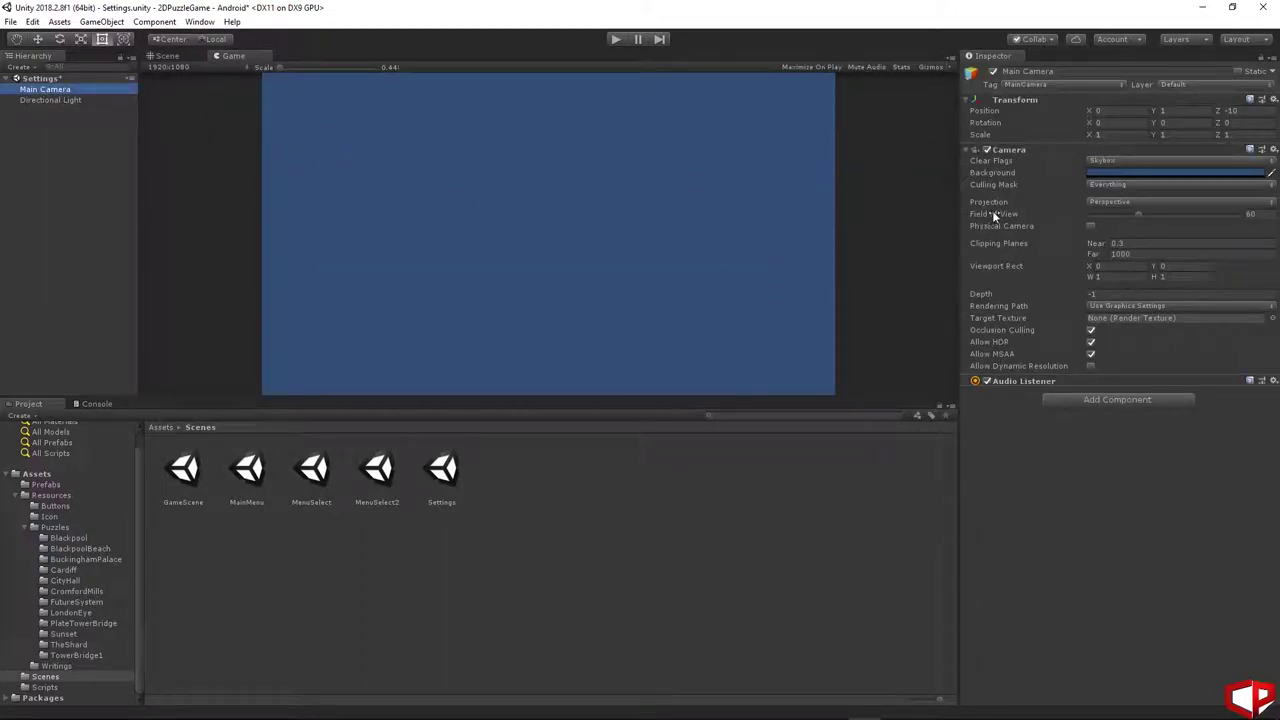
left_click(1120, 203)
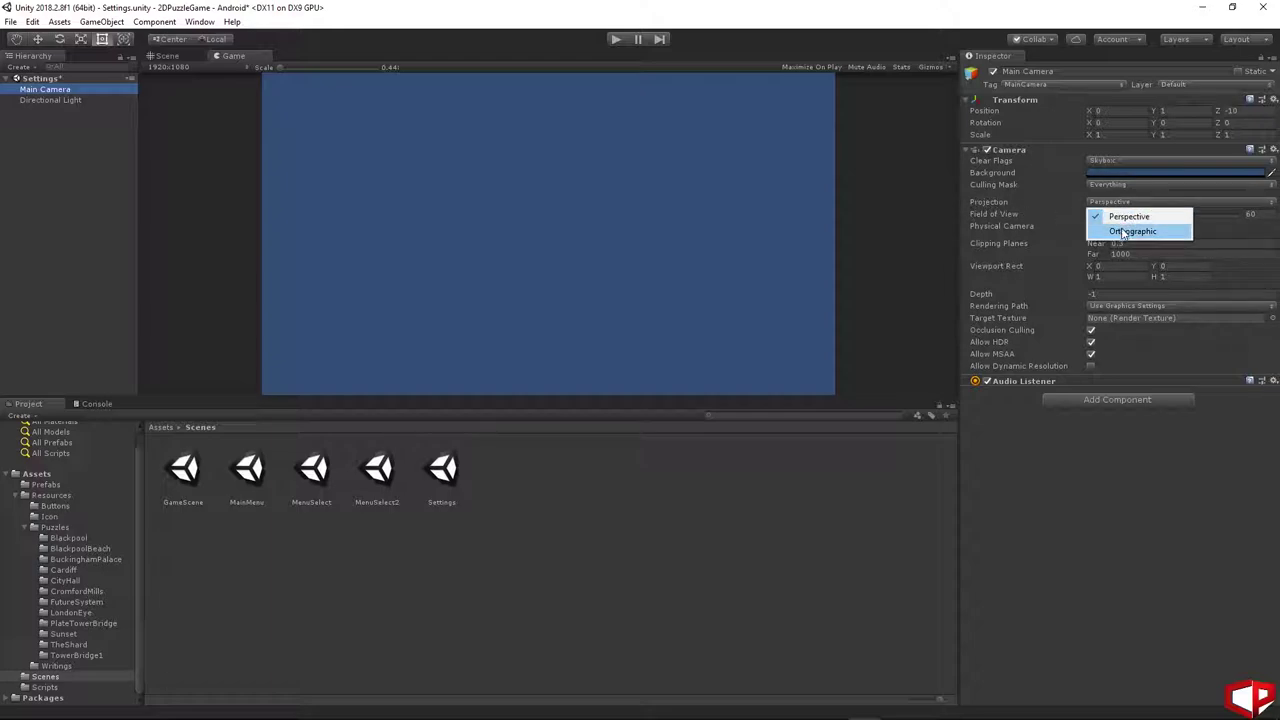
left_click(1122, 229)
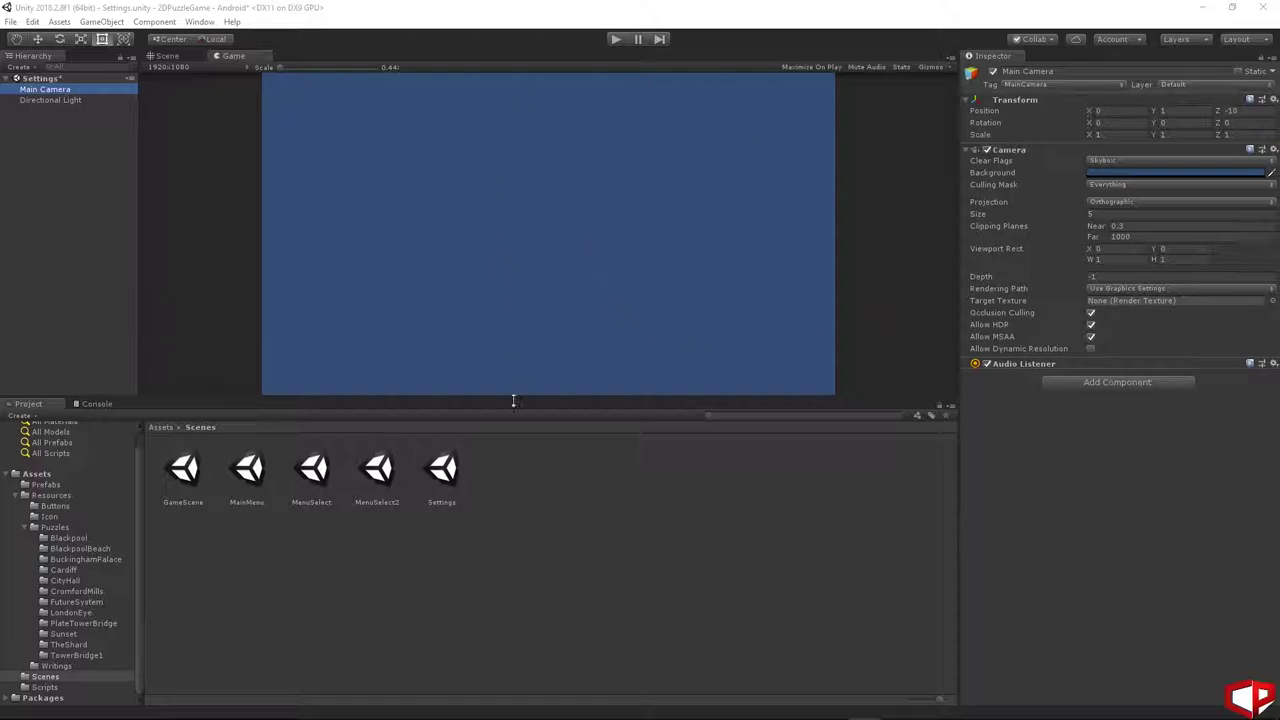
left_click(577, 603)
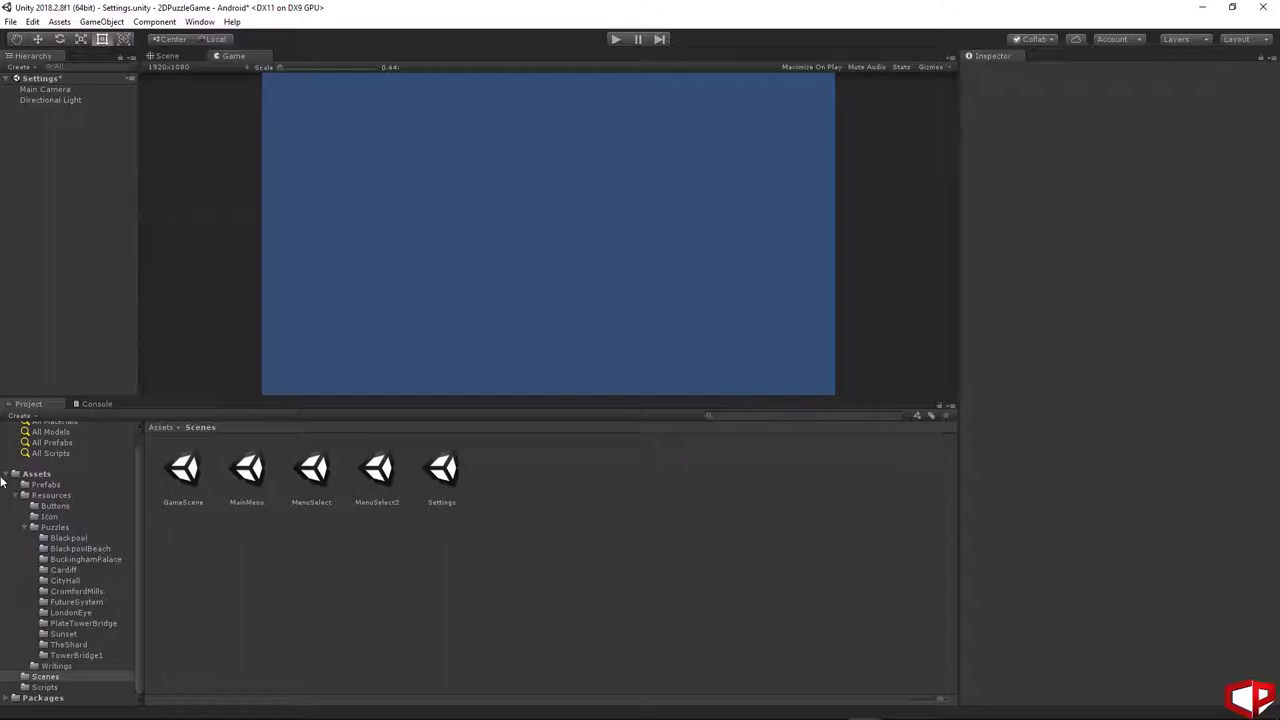
- Add the Background image from the Resources folder to the scene and raise its Y position to about 0.78 so it fills the game view
left_click(46, 496)
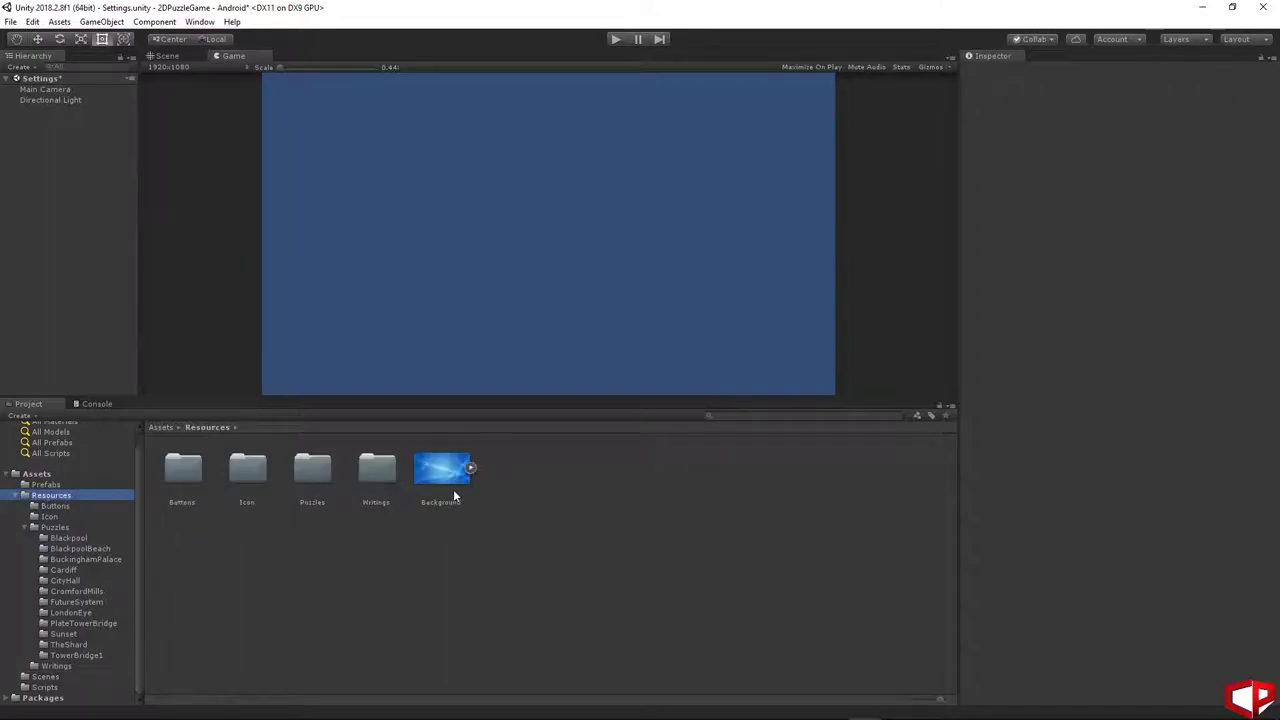
left_click_drag(448, 471, 6, 84)
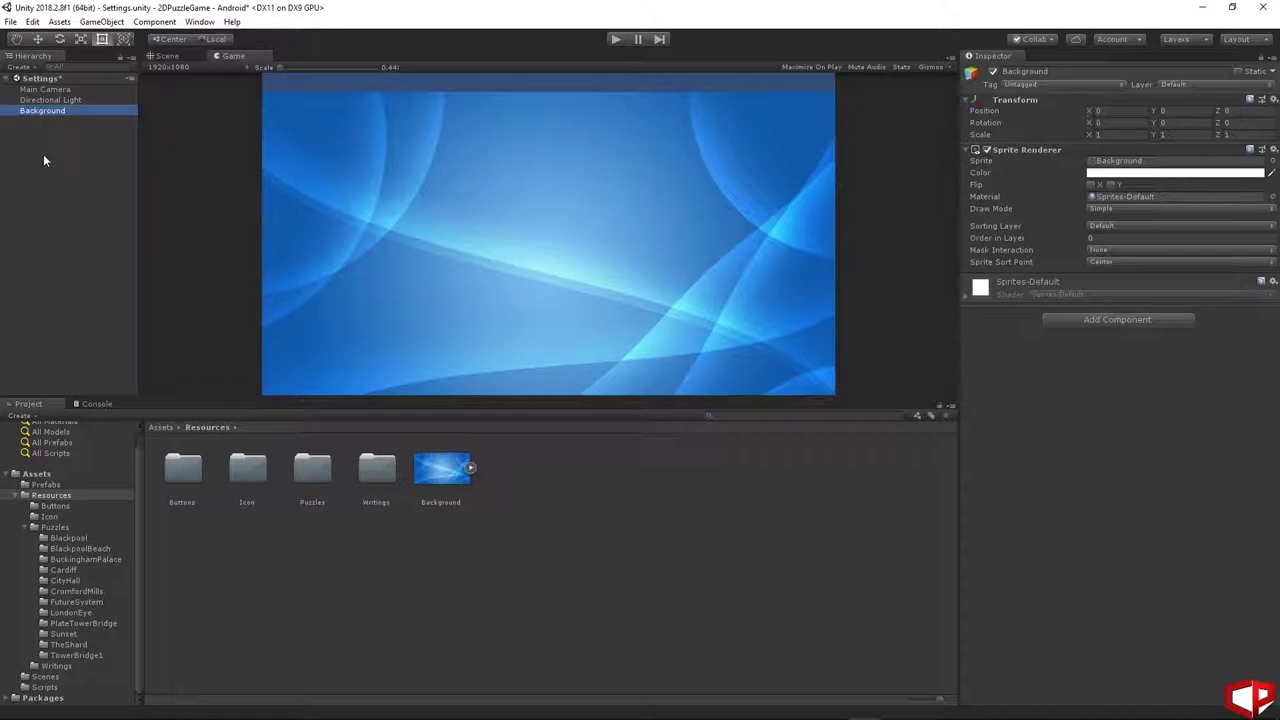
mouse_move(1157, 114)
left_mouse_down()
mouse_move(1140, 103)
mouse_move(1161, 96)
left_mouse_up()
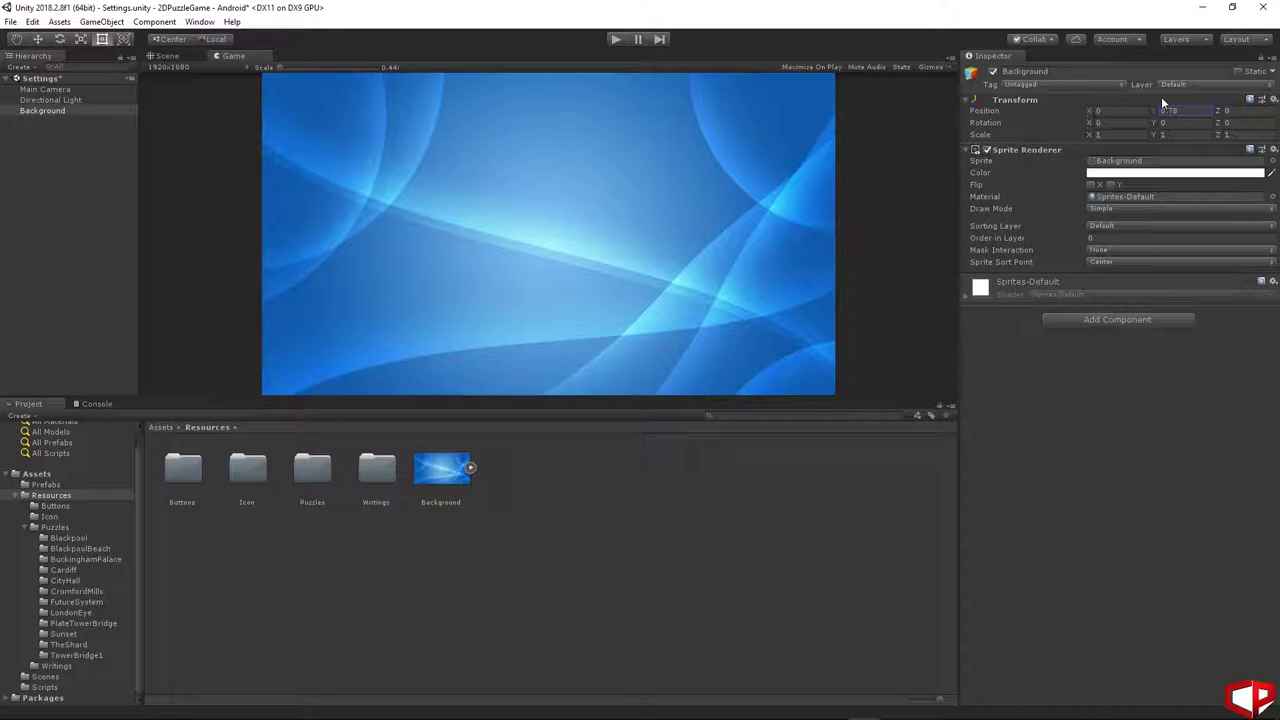
left_click(763, 546)
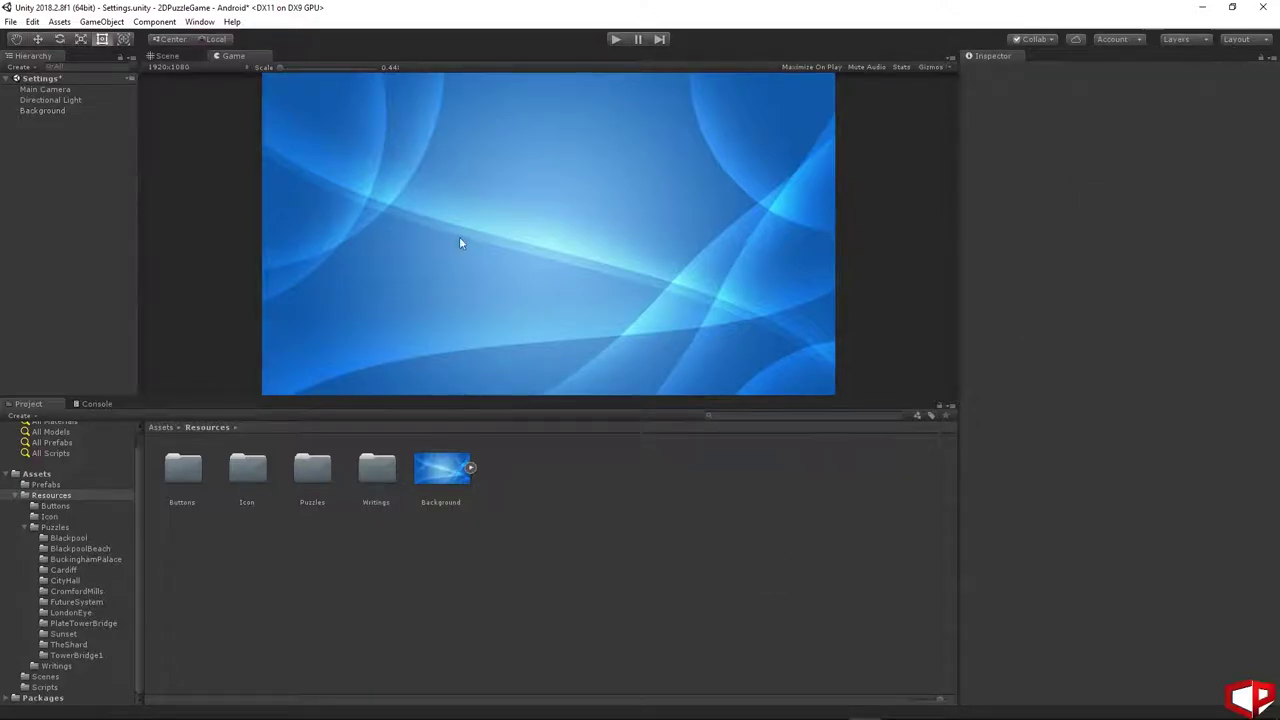
left_click(210, 67)
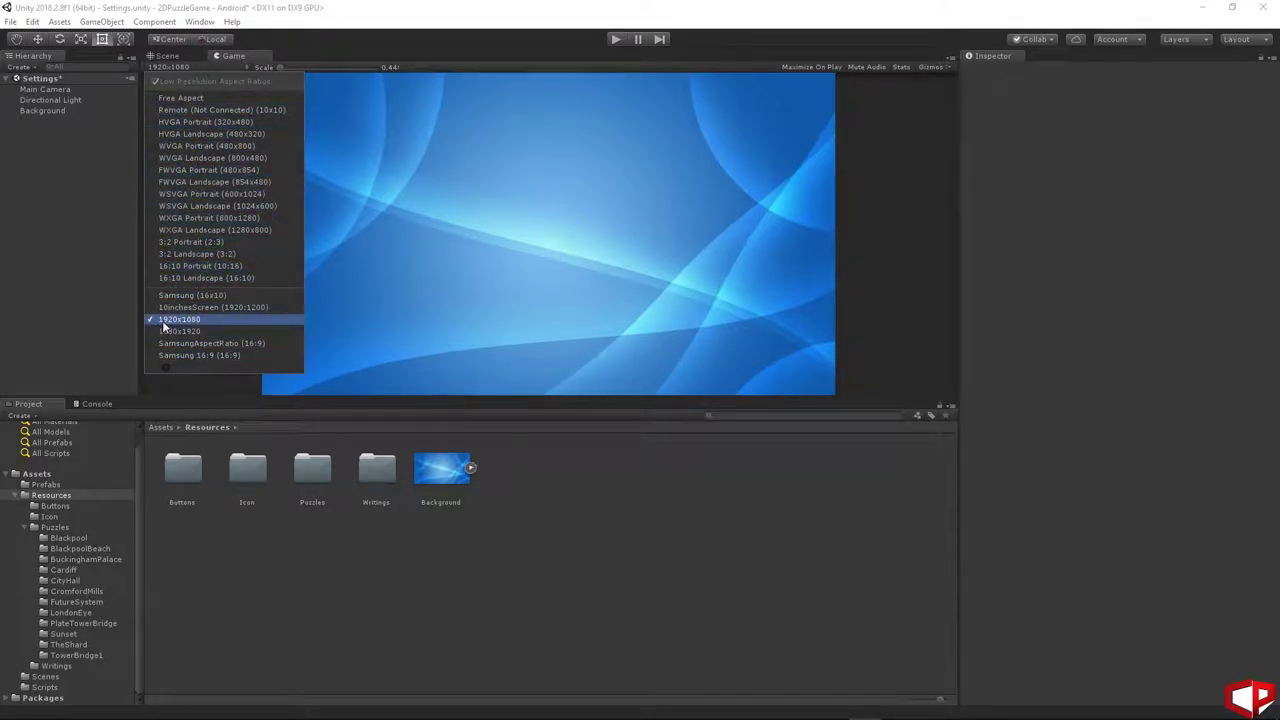
left_click(163, 368)
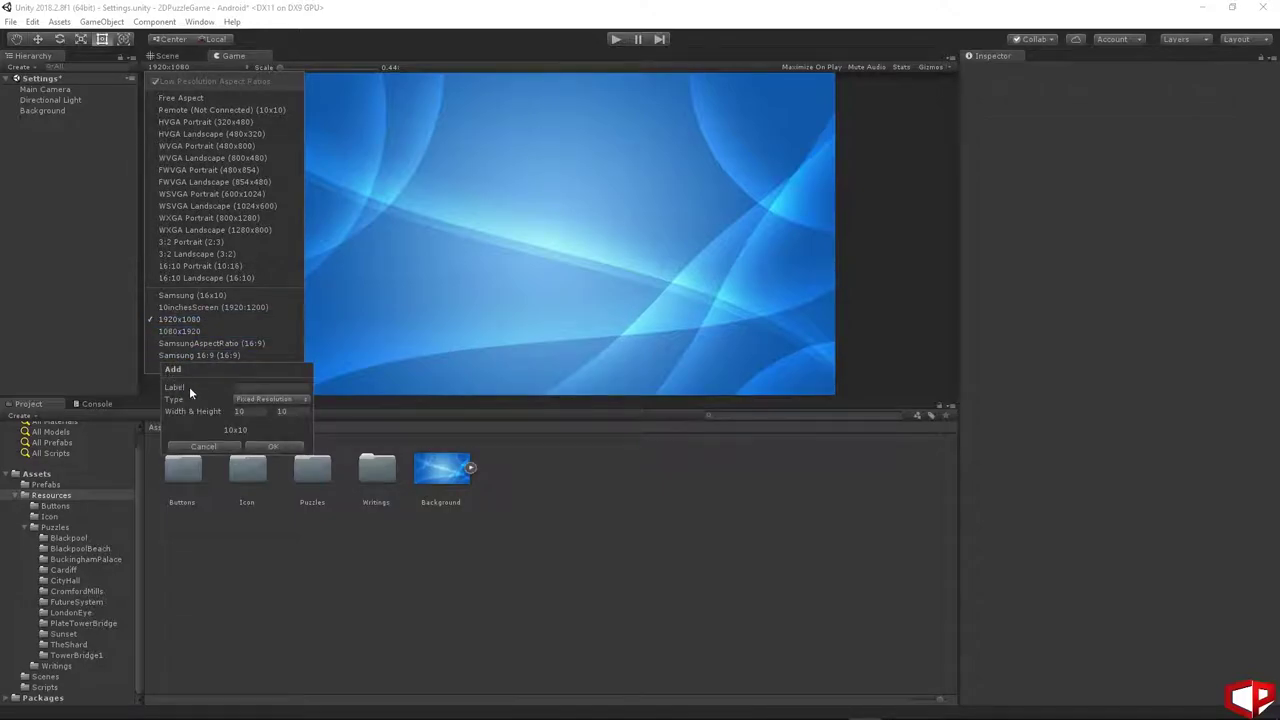
left_click(261, 399)
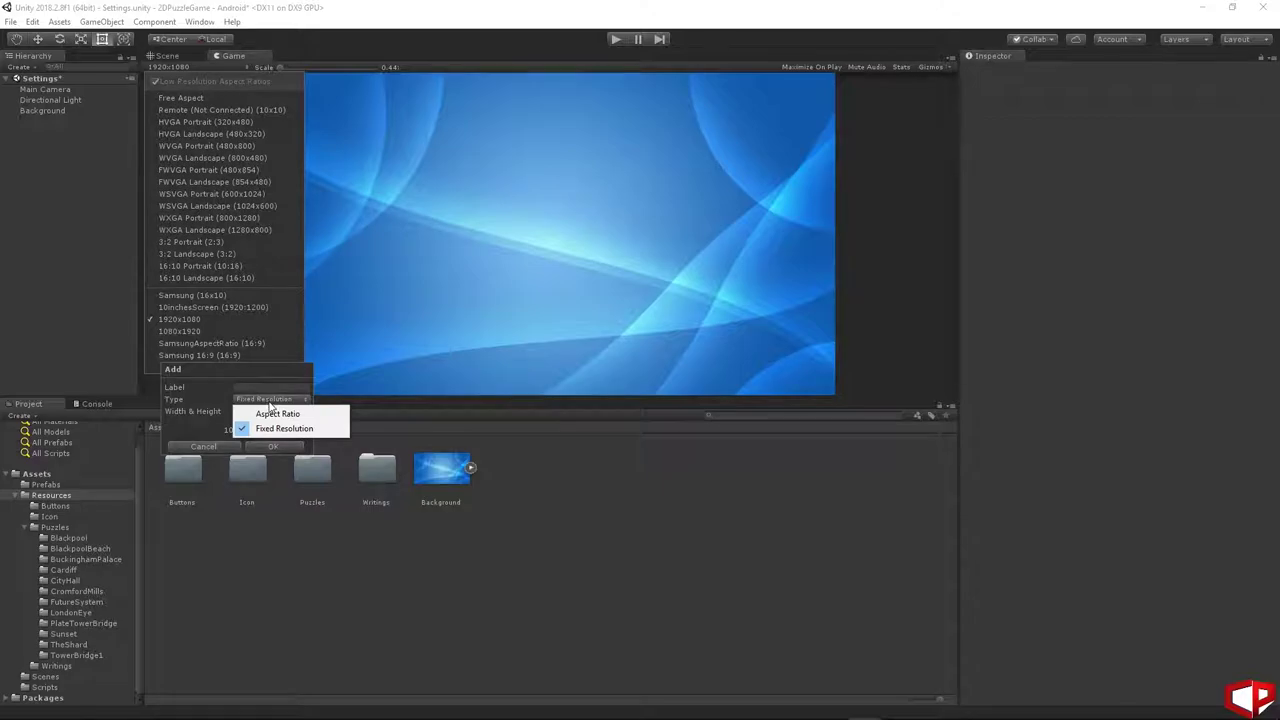
left_click(277, 413)
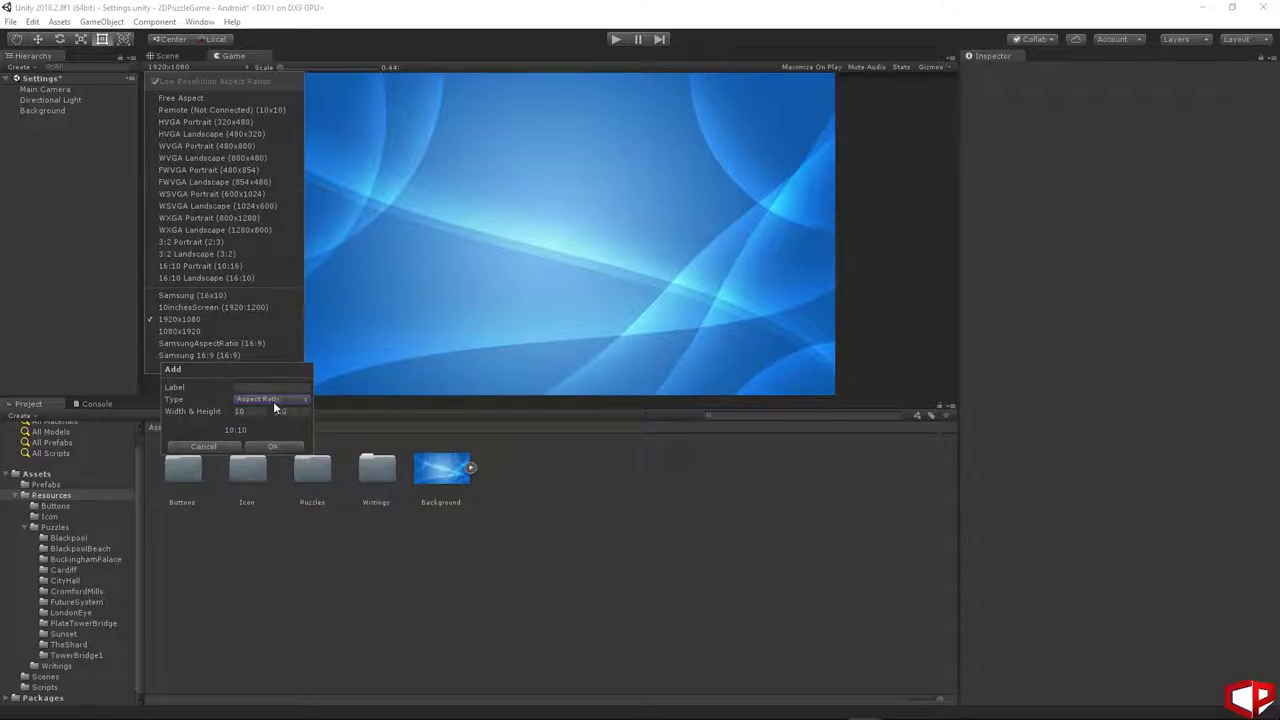
left_click(273, 401)
left_click(265, 409)
left_click(241, 411)
left_click(734, 569)
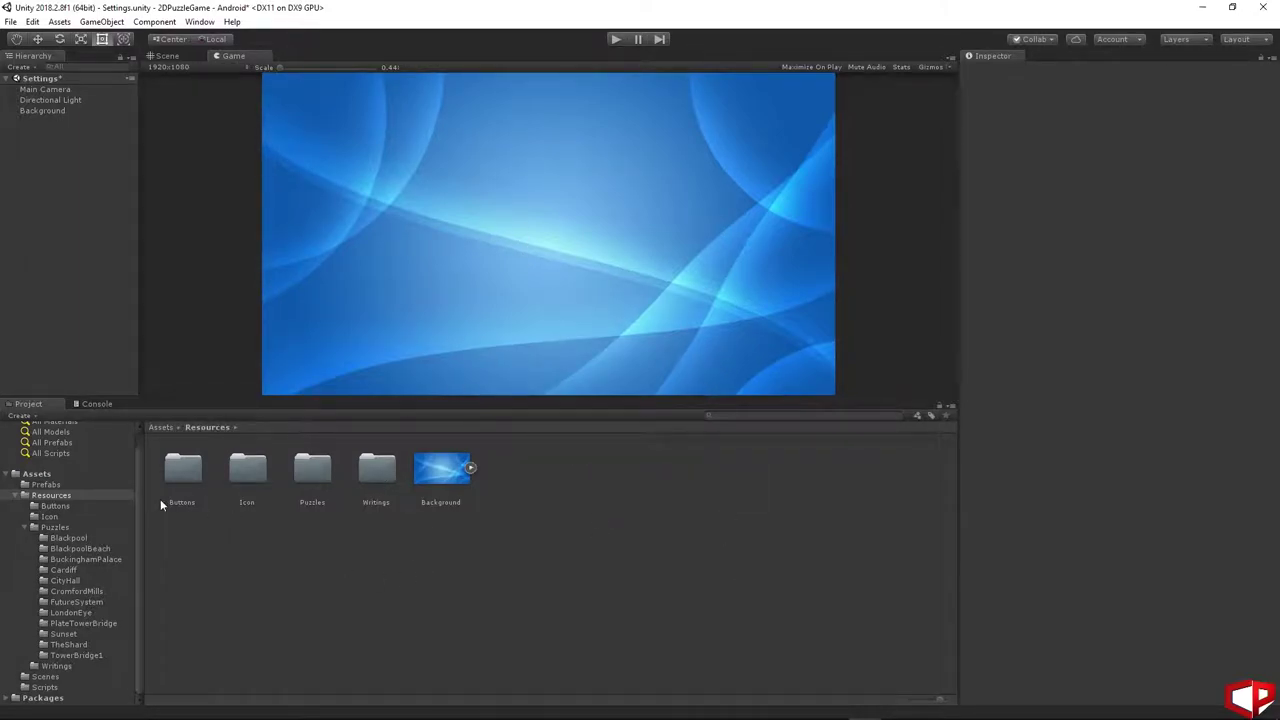
- Add the Settings image from the Resources Writings folder to the scene and set its Z position to -1
left_click(60, 506)
left_click(82, 496)
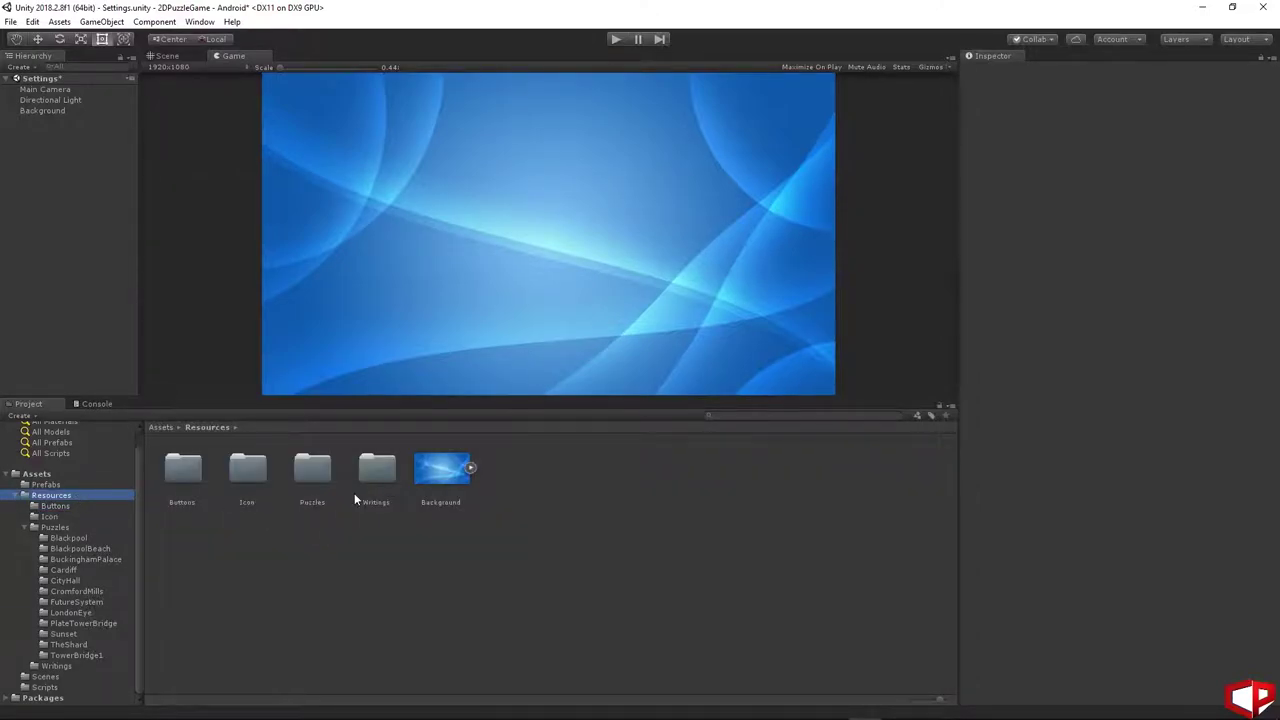
double_click(369, 472)
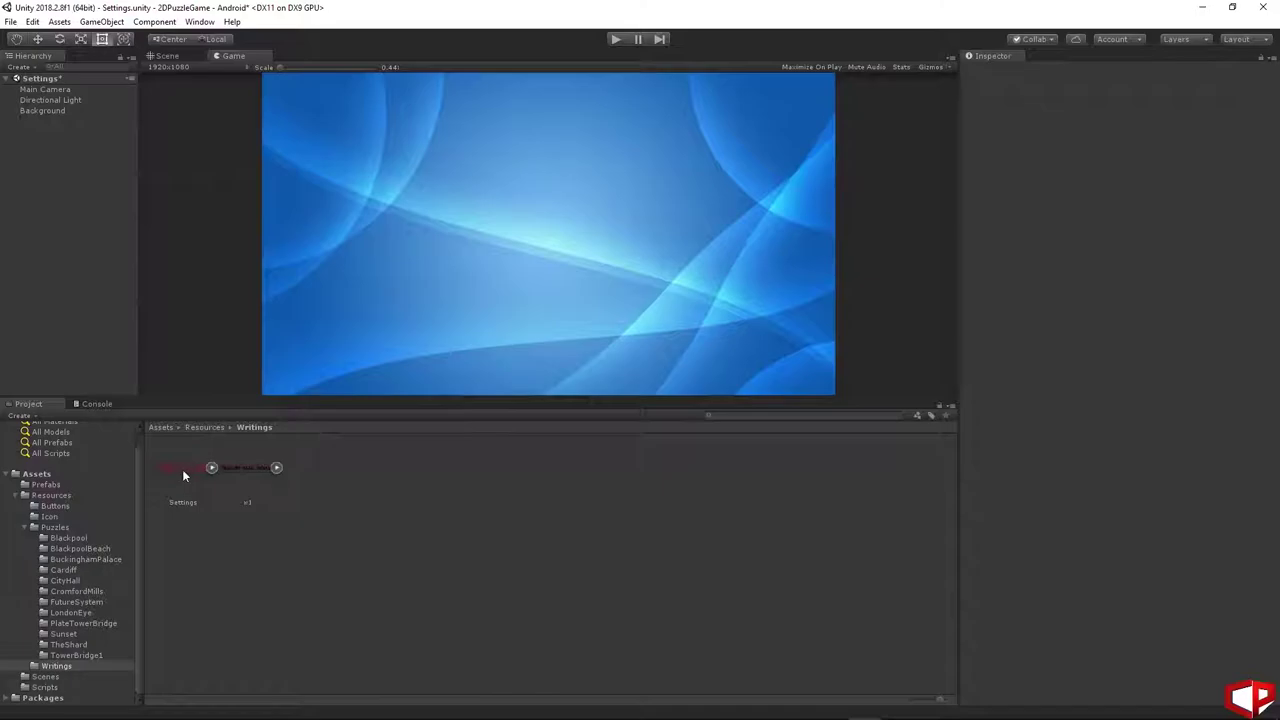
left_click_drag(183, 475, 51, 149)
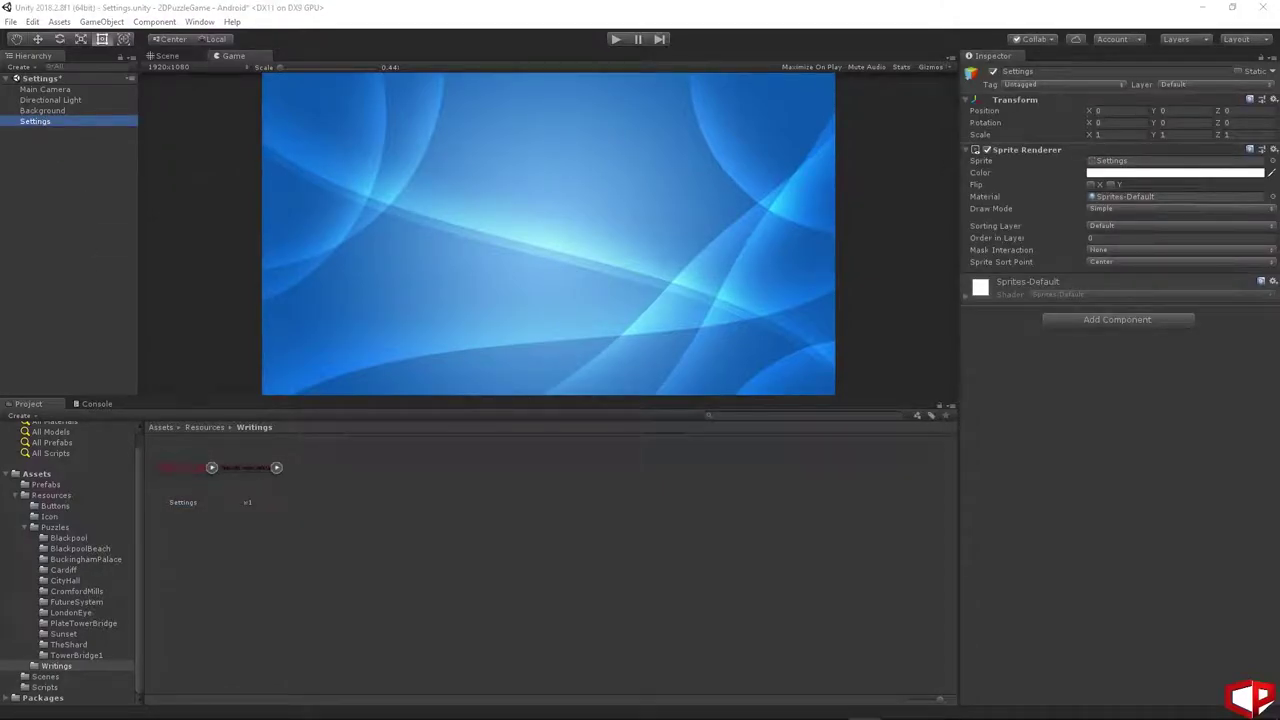
left_click(1240, 110)
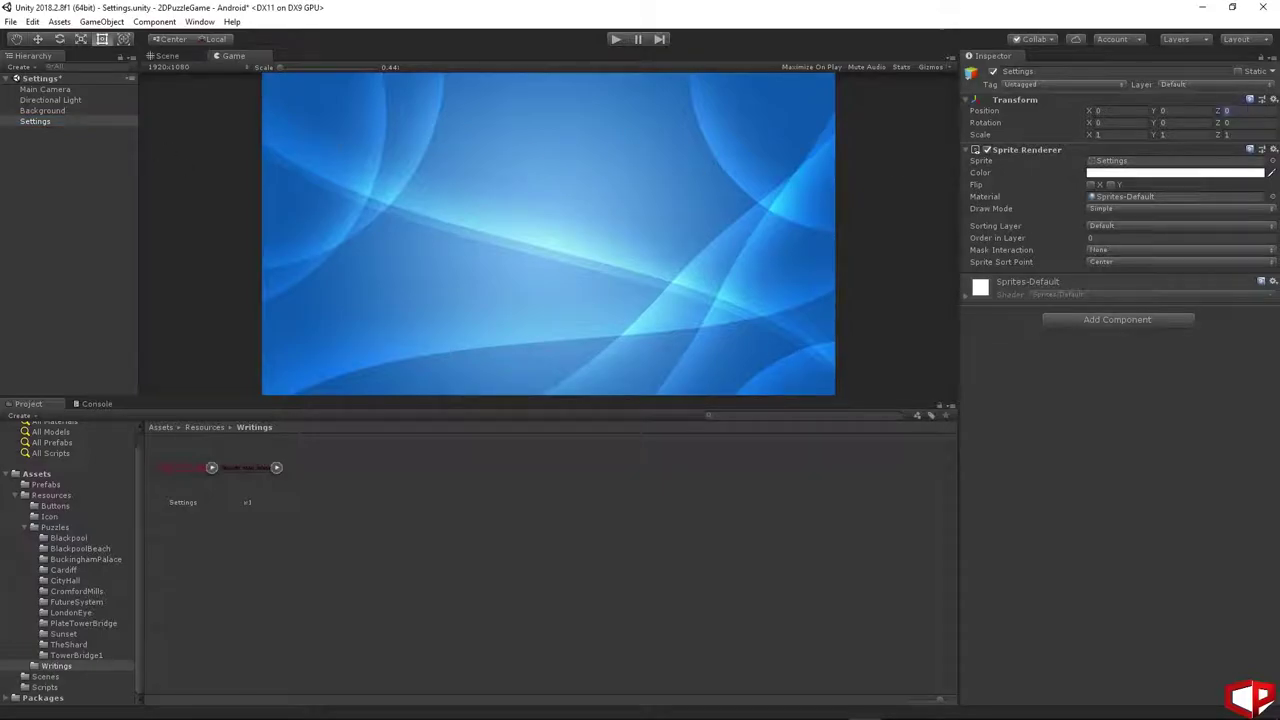
type("-1")
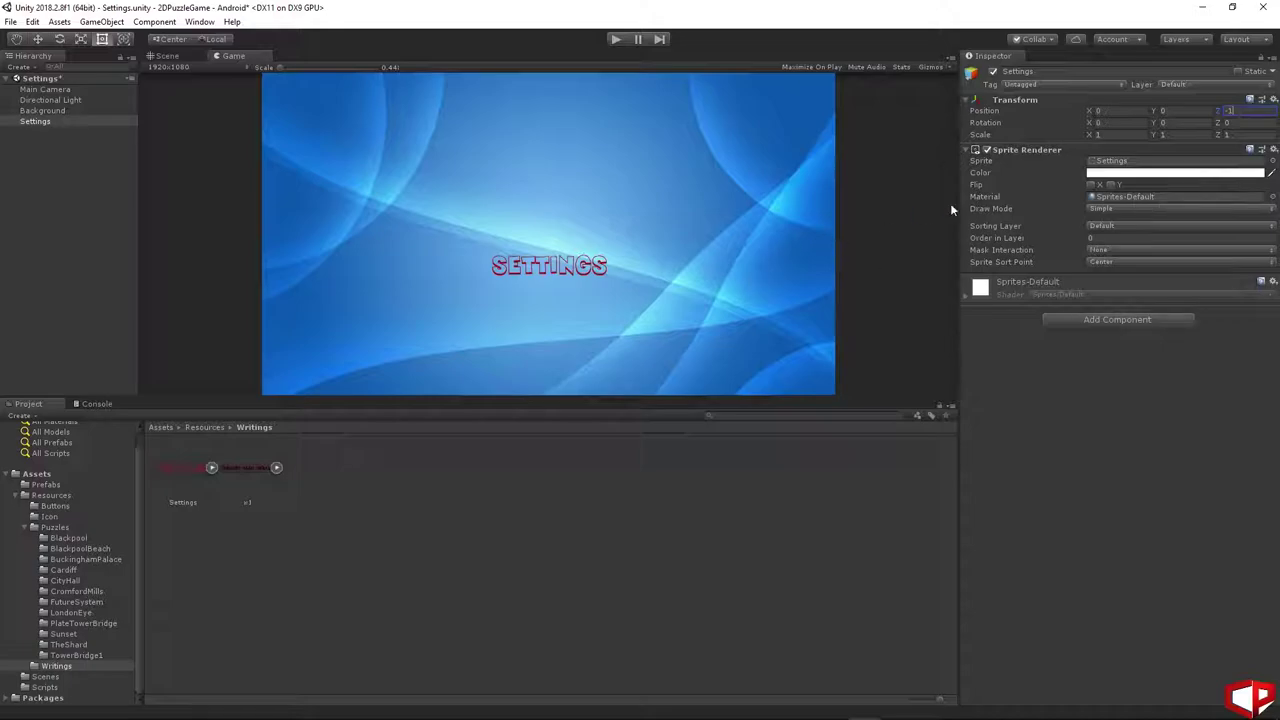
- Set the Settings title's X and Y scale to 1.5 and raise its Y position to about 3.72
left_click(1097, 134)
type("1.5")
key("Tab")
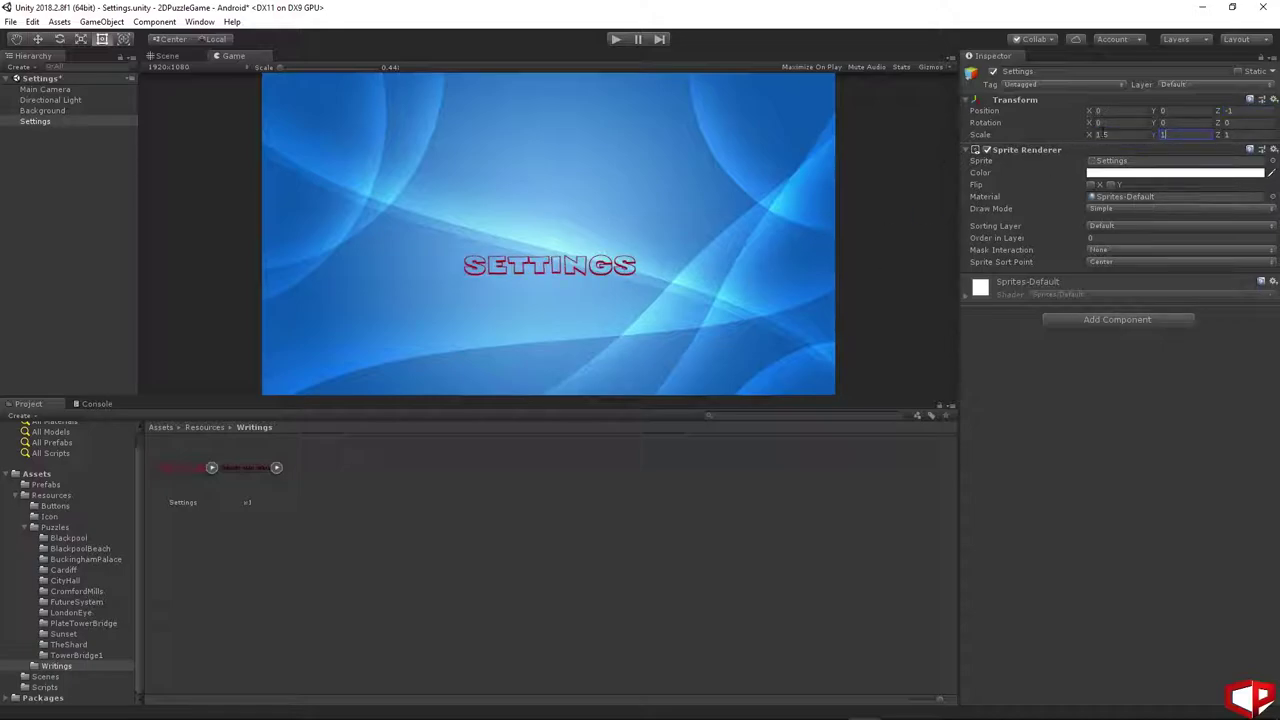
type("1.5")
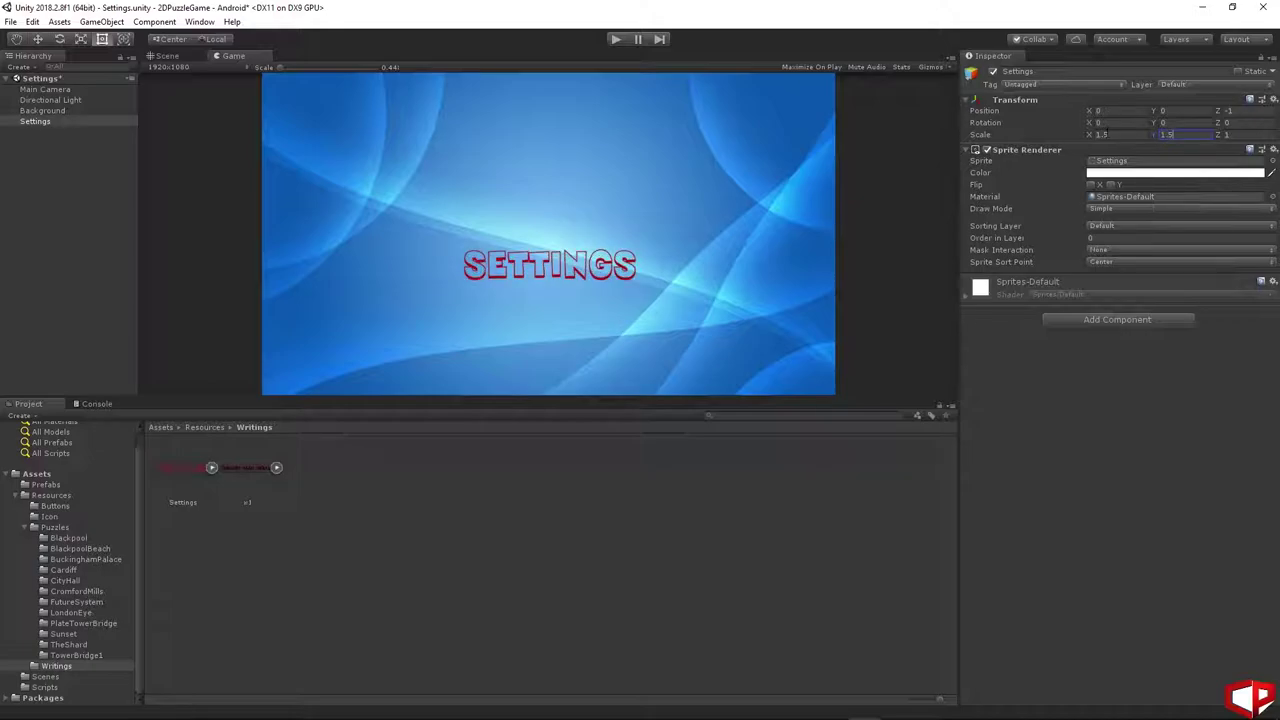
left_click_drag(1151, 110, 1234, 88)
- Set the Settings title's X and Y scale to 2 and move it up close to the background's top edge
left_click(1120, 135)
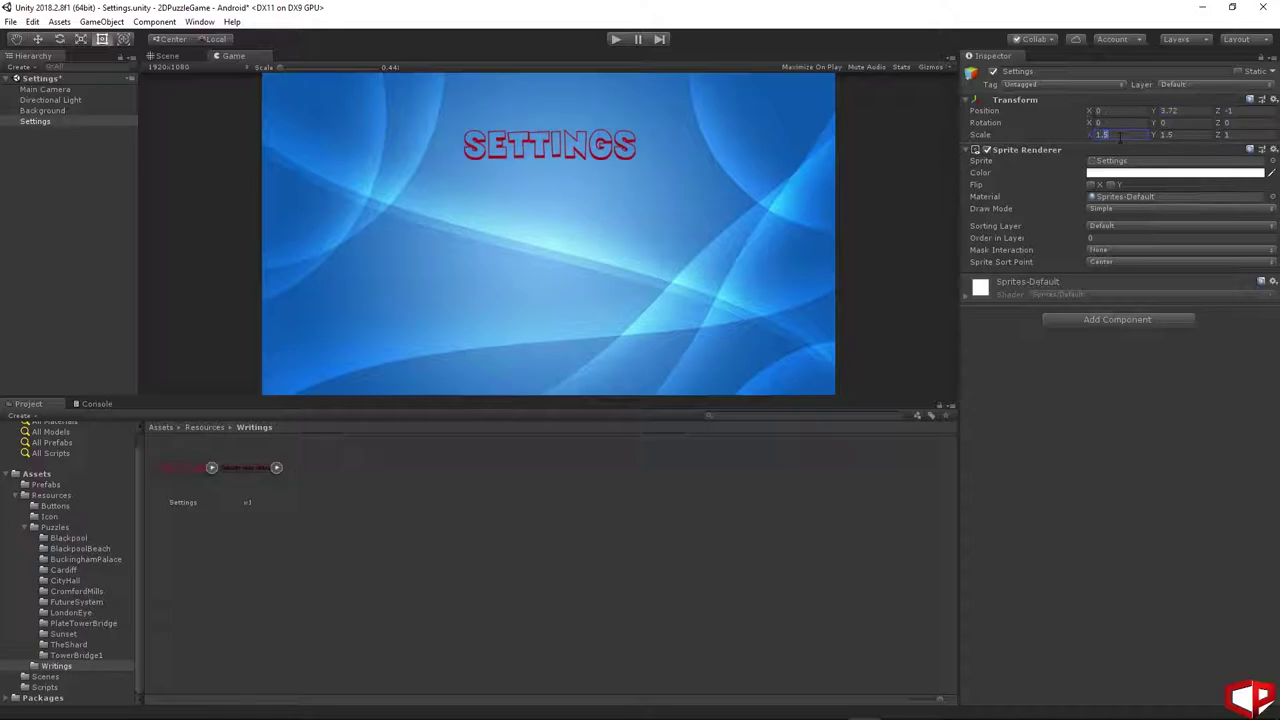
type("2")
key("Tab")
type("2")
left_click_drag(1150, 110, 1156, 110)
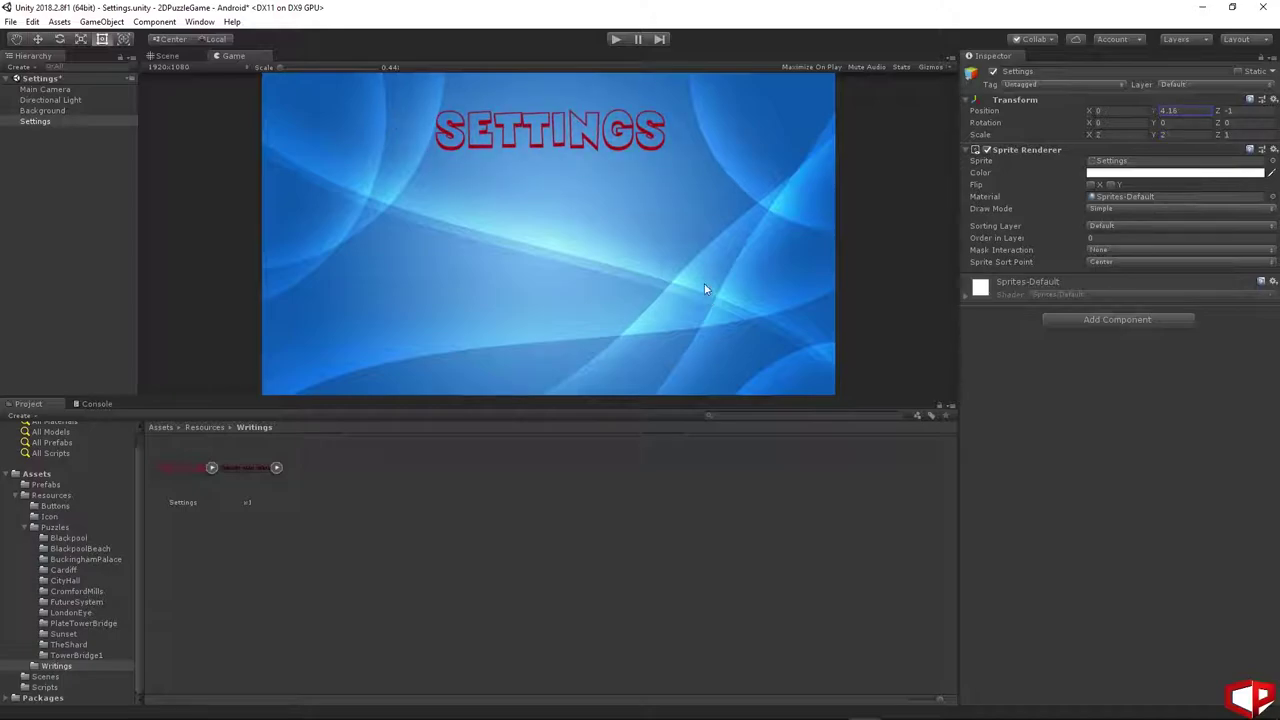
left_click(670, 556)
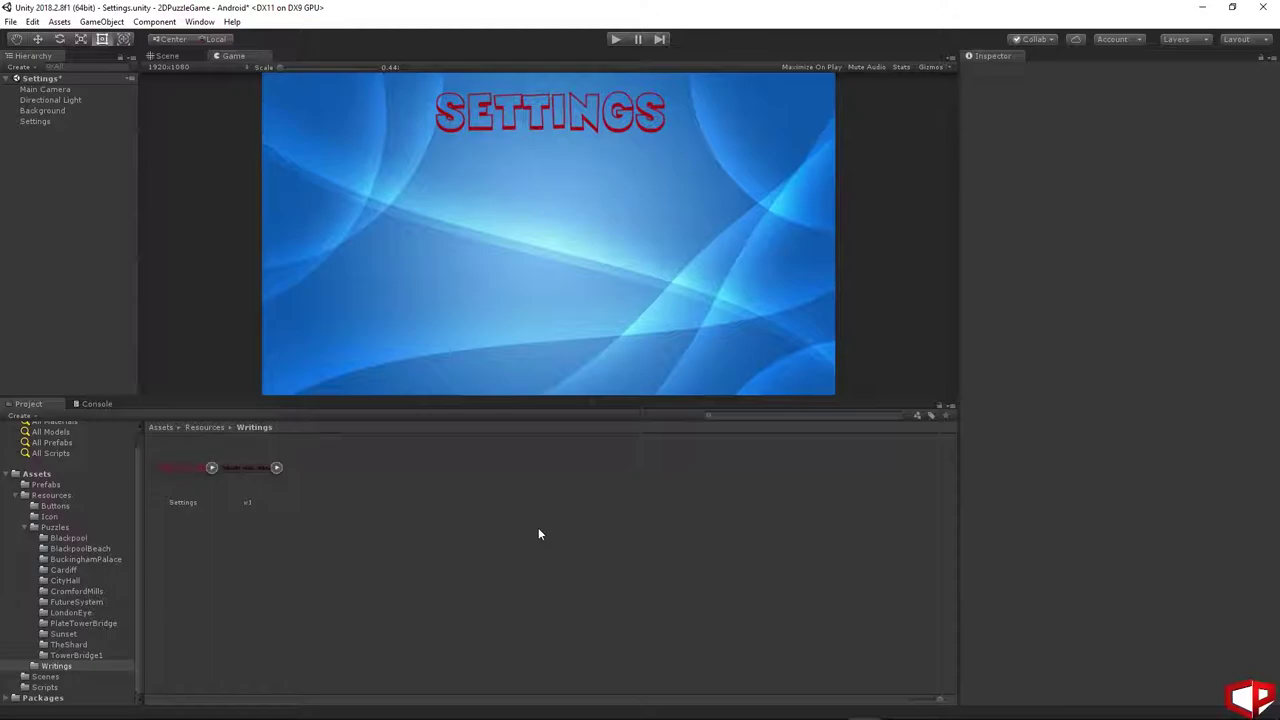
- Create an empty game object in the scene and name it ResetProgress
right_click(92, 232)
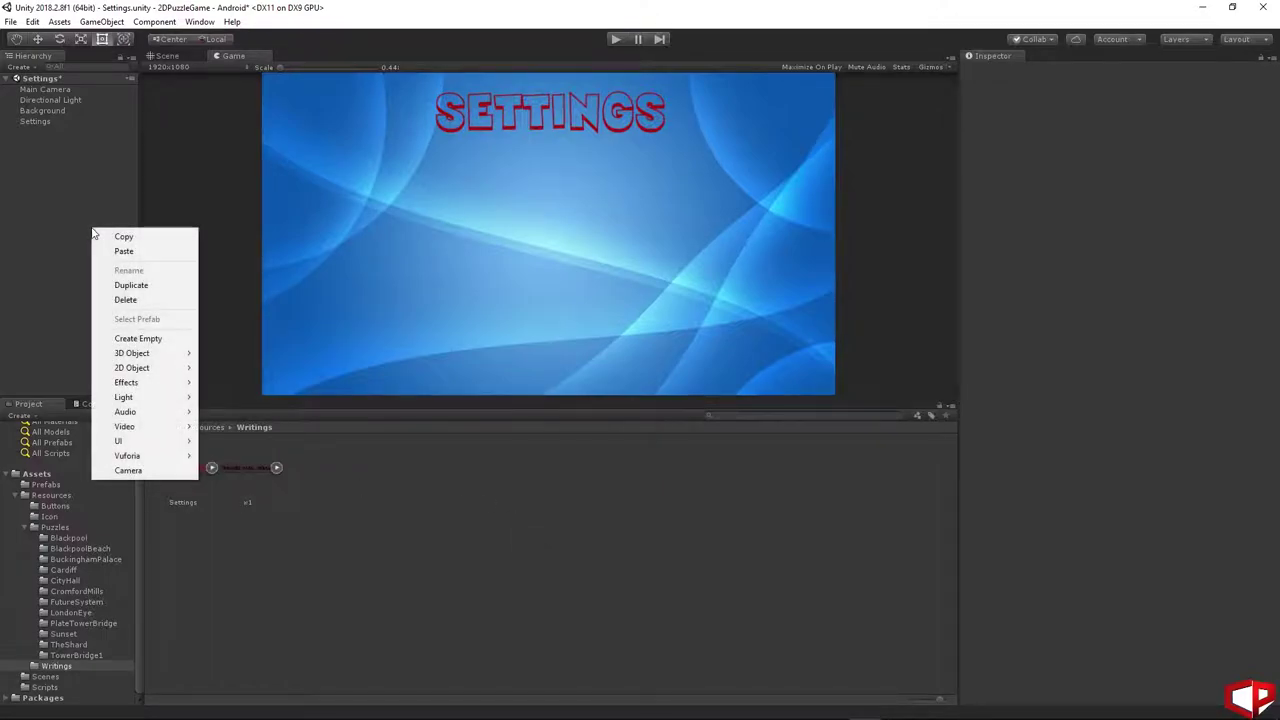
left_click(130, 339)
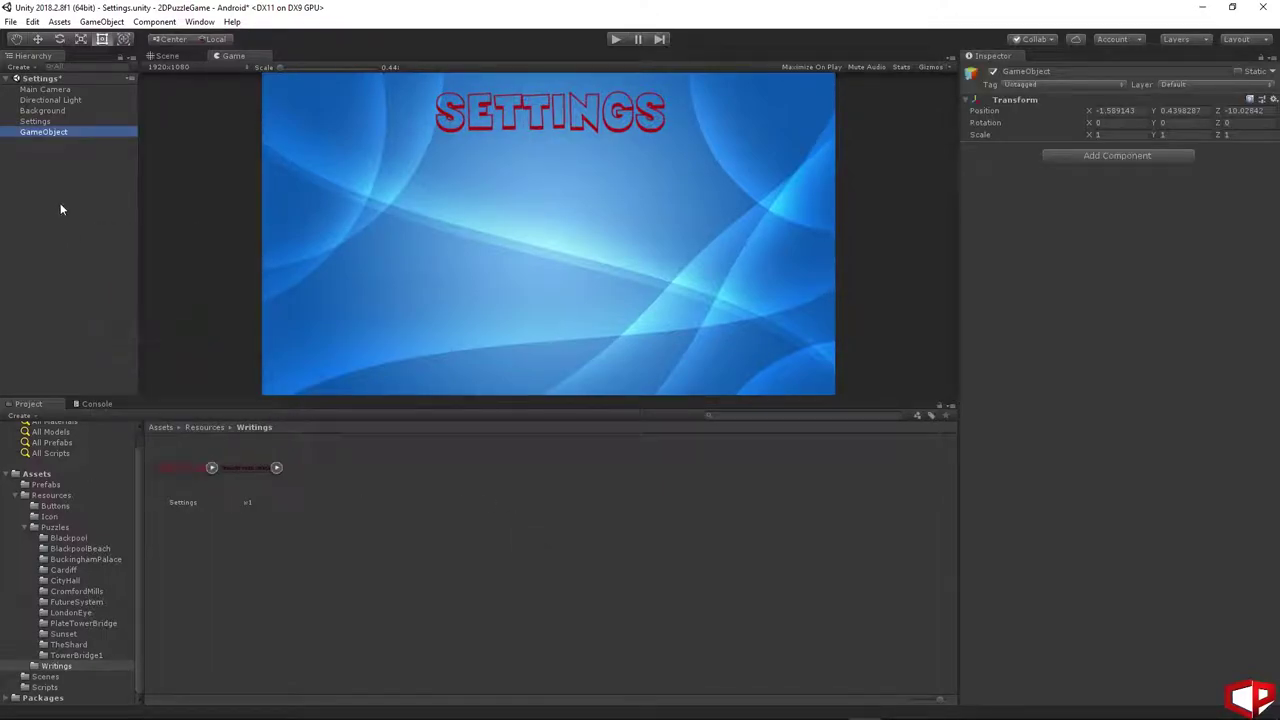
left_click(1072, 74)
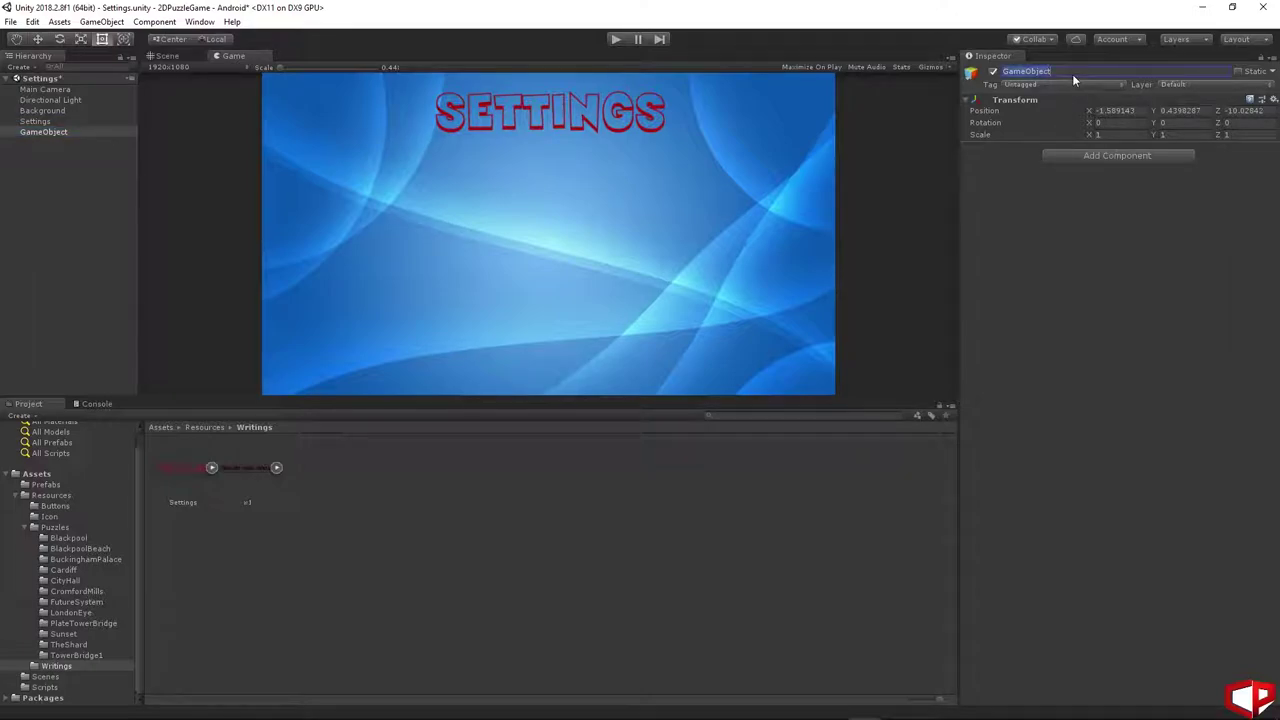
type("ResetProgress")
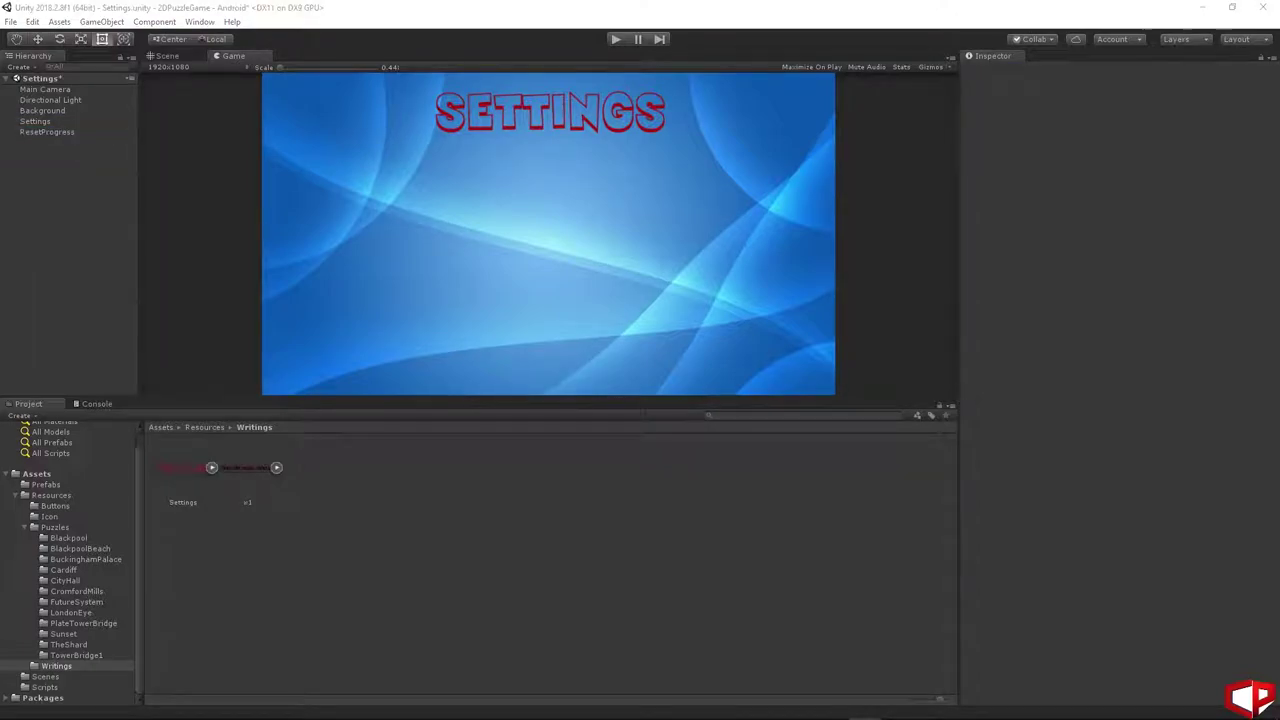
- Add the ButtonBackLine image from the Resources Buttons folder as a child of the ResetProgress object
left_click(48, 495)
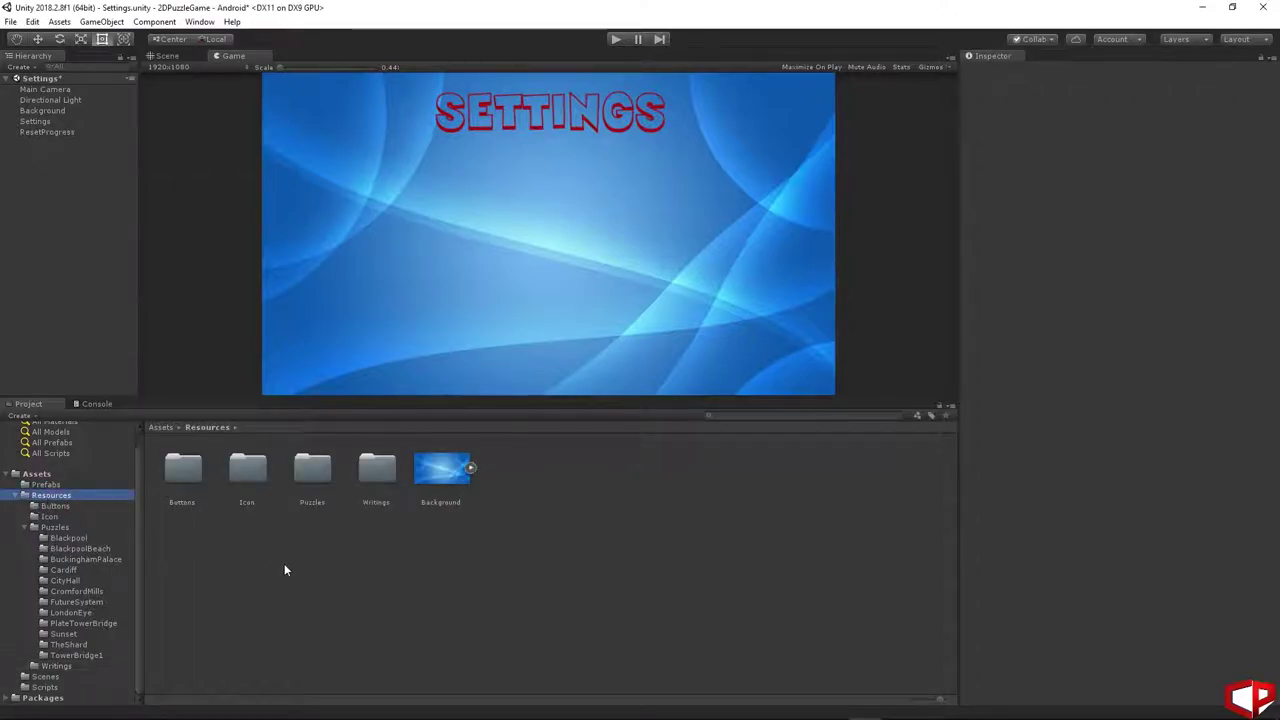
double_click(198, 476)
left_click(474, 648)
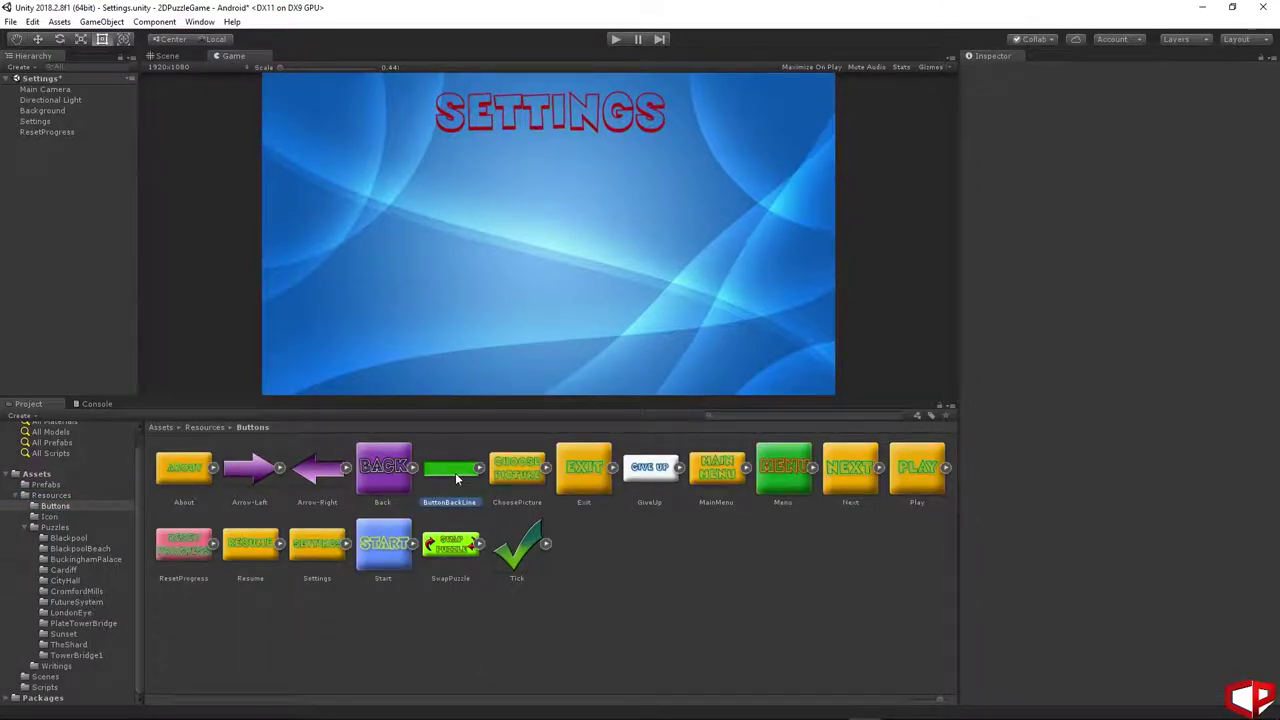
left_click_drag(456, 477, 43, 136)
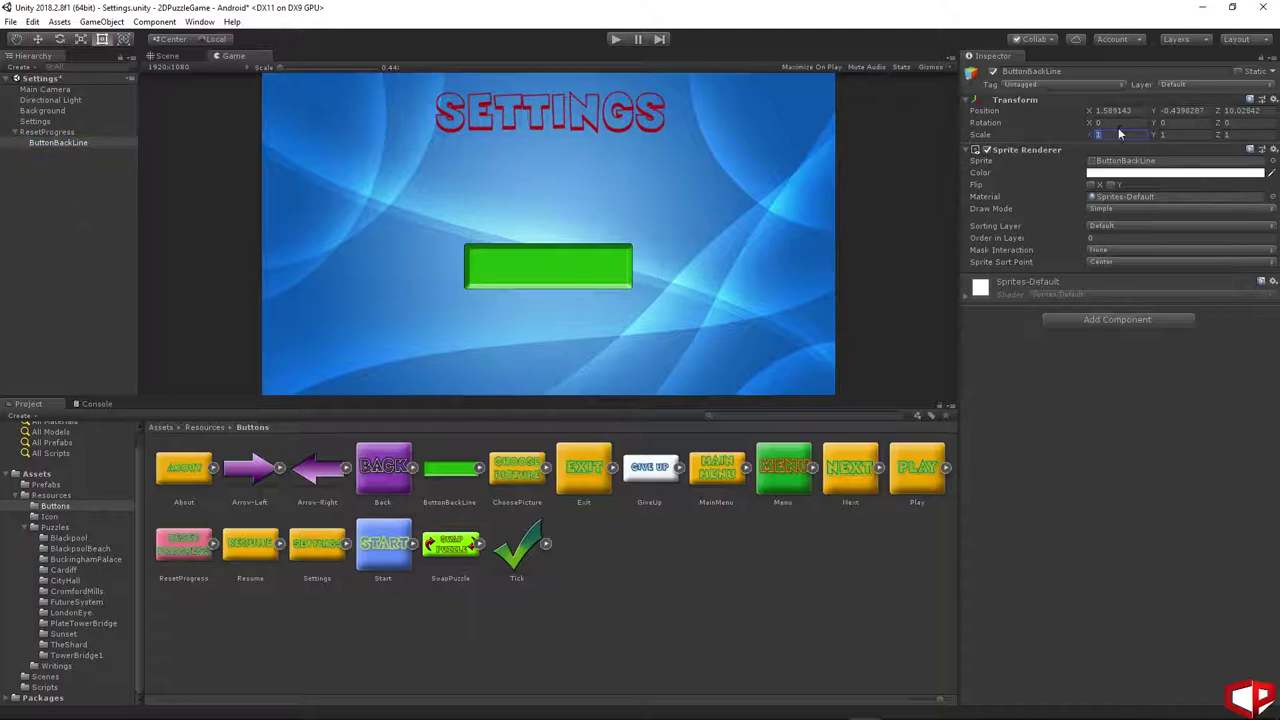
- Set the ButtonBackLine sprite's X and Y scale to 0.7
type("0.7")
key("Tab")
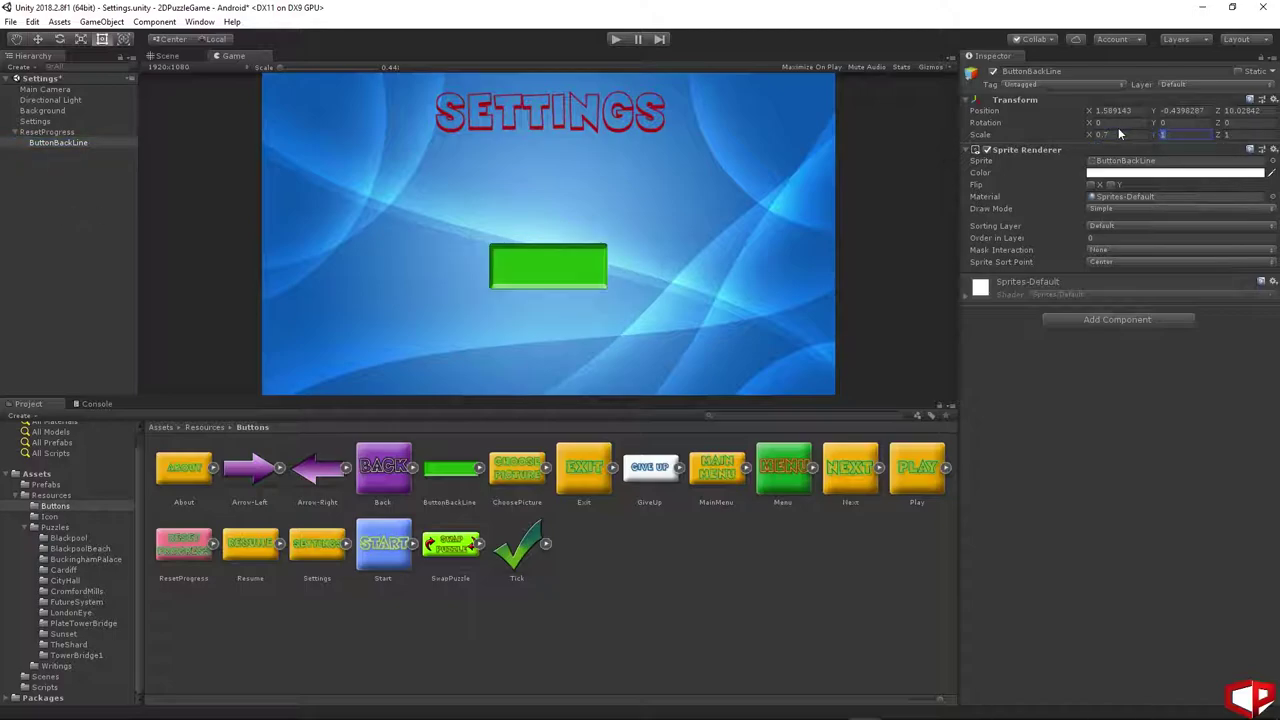
type("0.7")
- Set the ButtonBackLine sprite's position to X 1.5, Y 0 and Z 2
left_click(1183, 110)
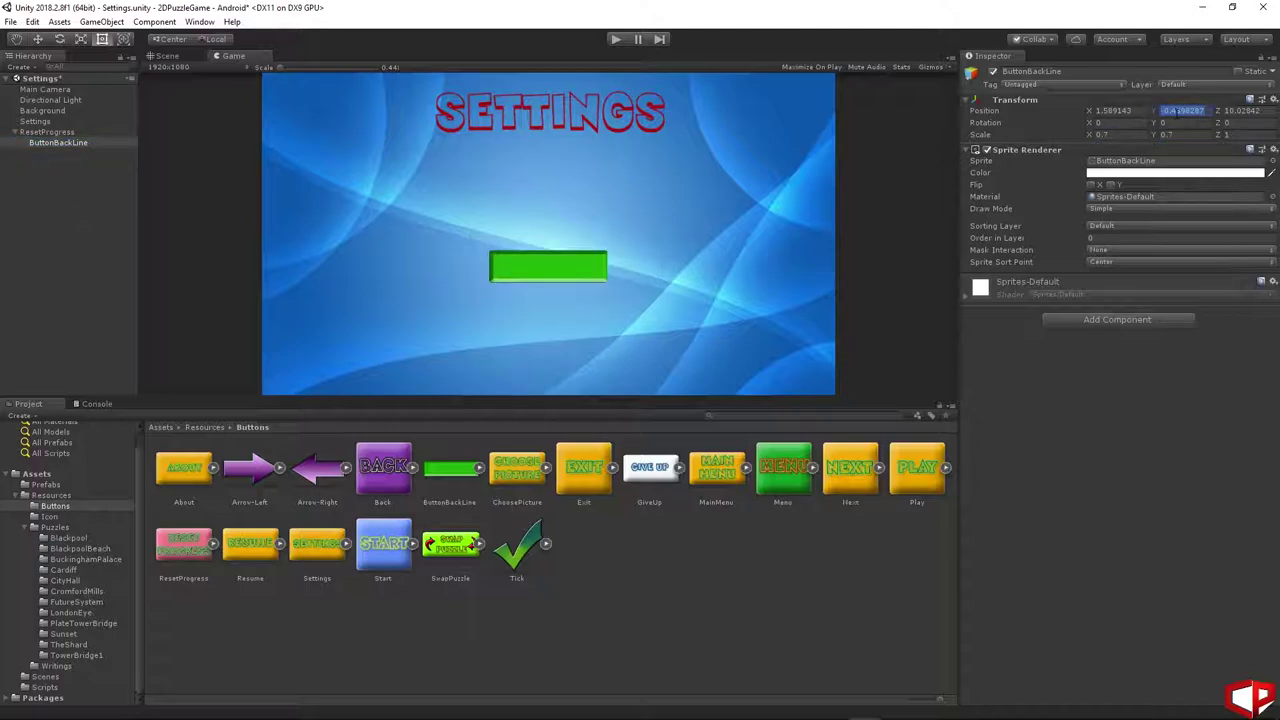
type("0")
key("Tab")
type("2")
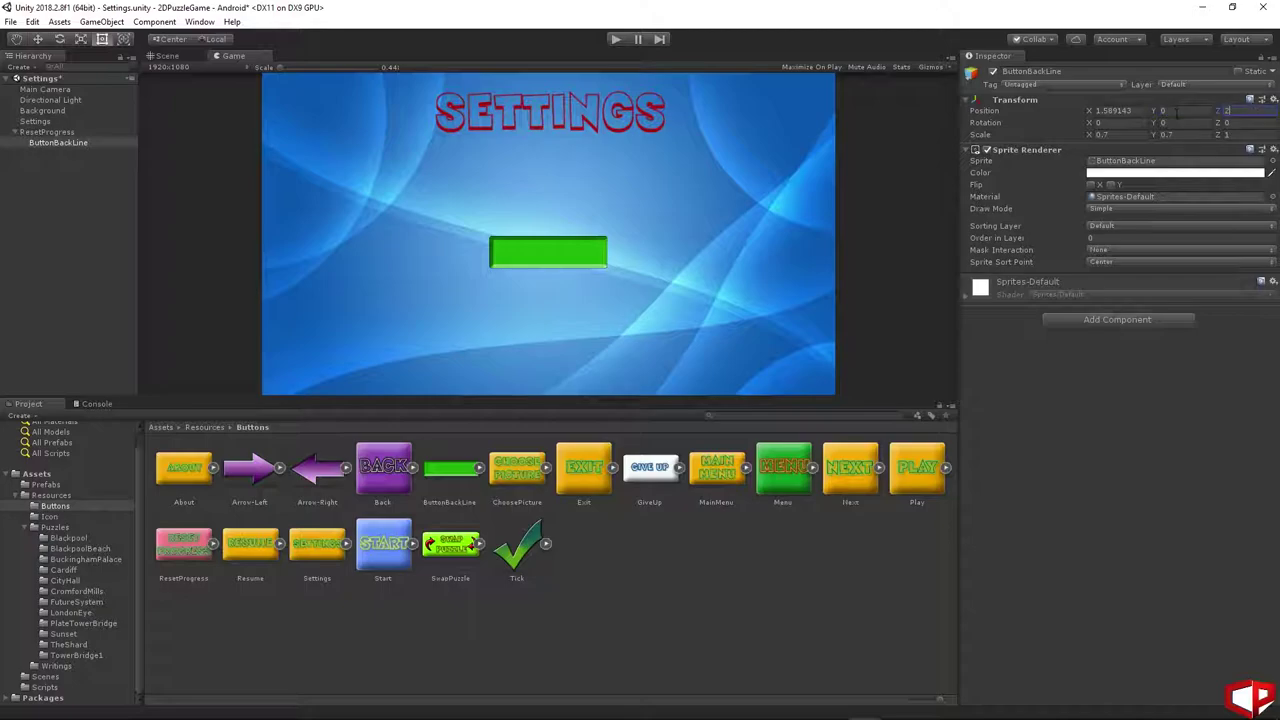
key("Return")
left_click(679, 588)
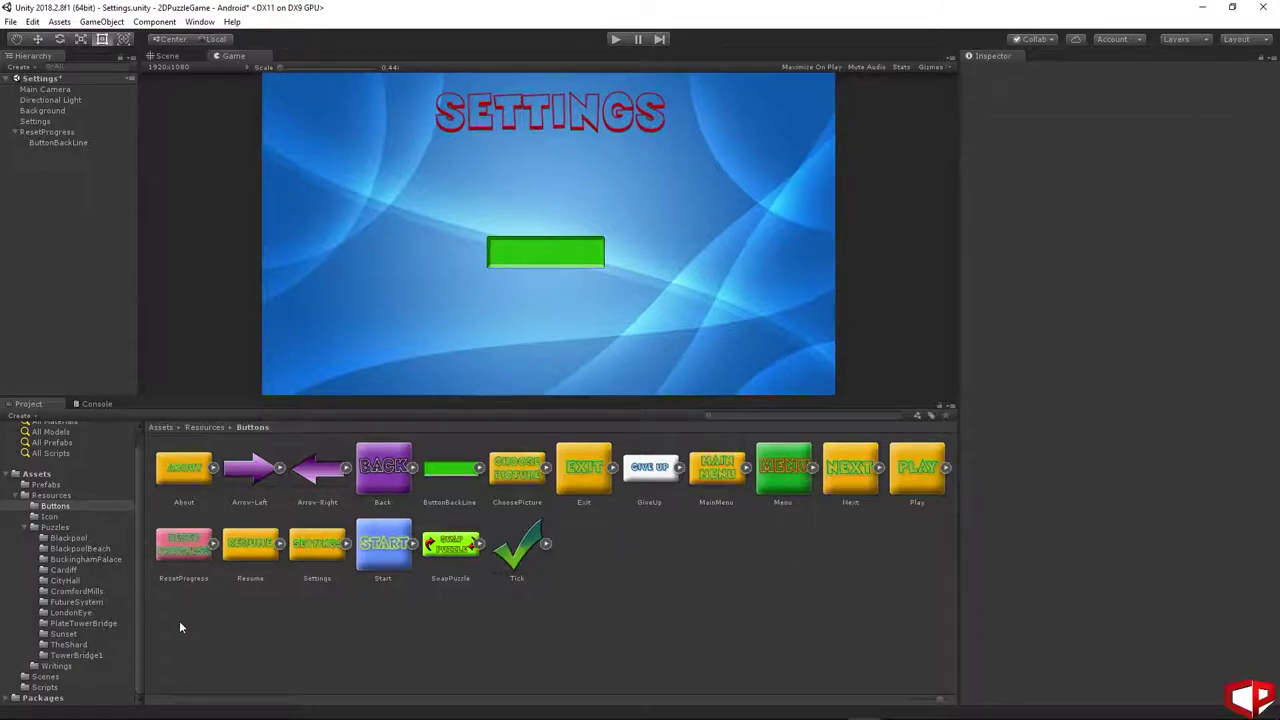
- Add the ResetProgress button image as a child of the ResetProgress object and set its Z position to 1
left_click(180, 543)
left_click_drag(180, 543, 47, 140)
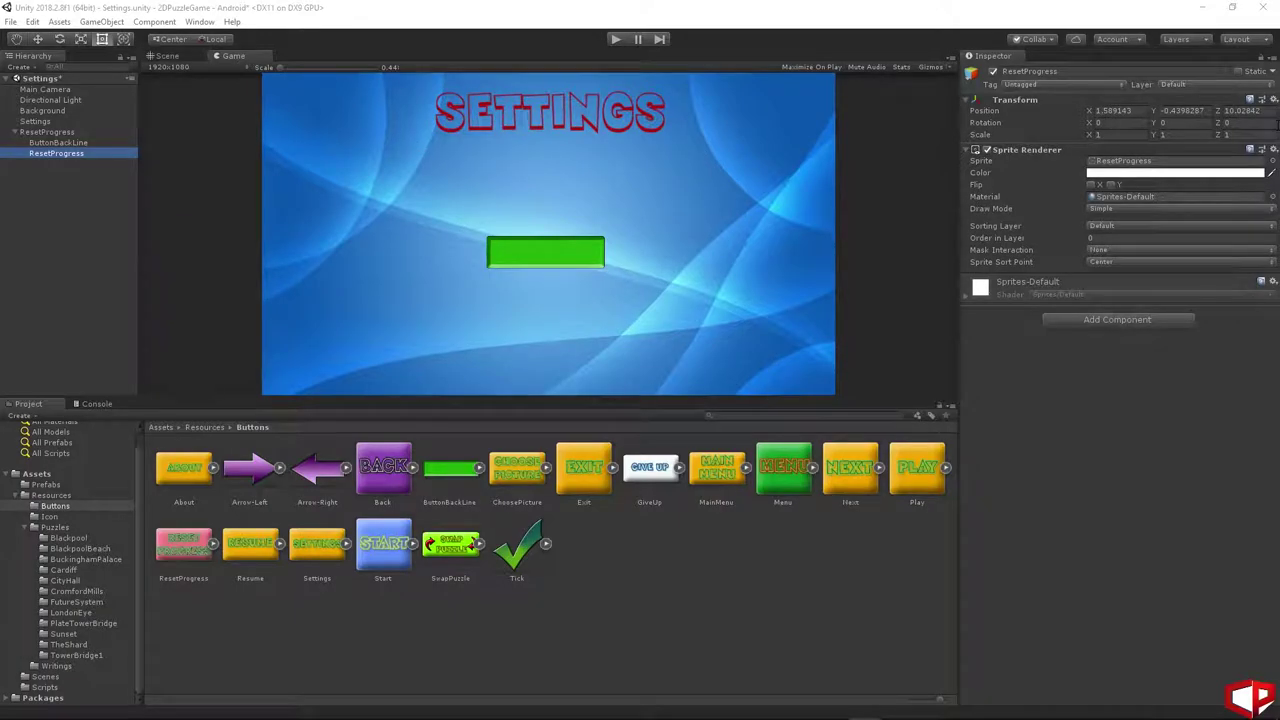
left_click(1254, 111)
type("0")
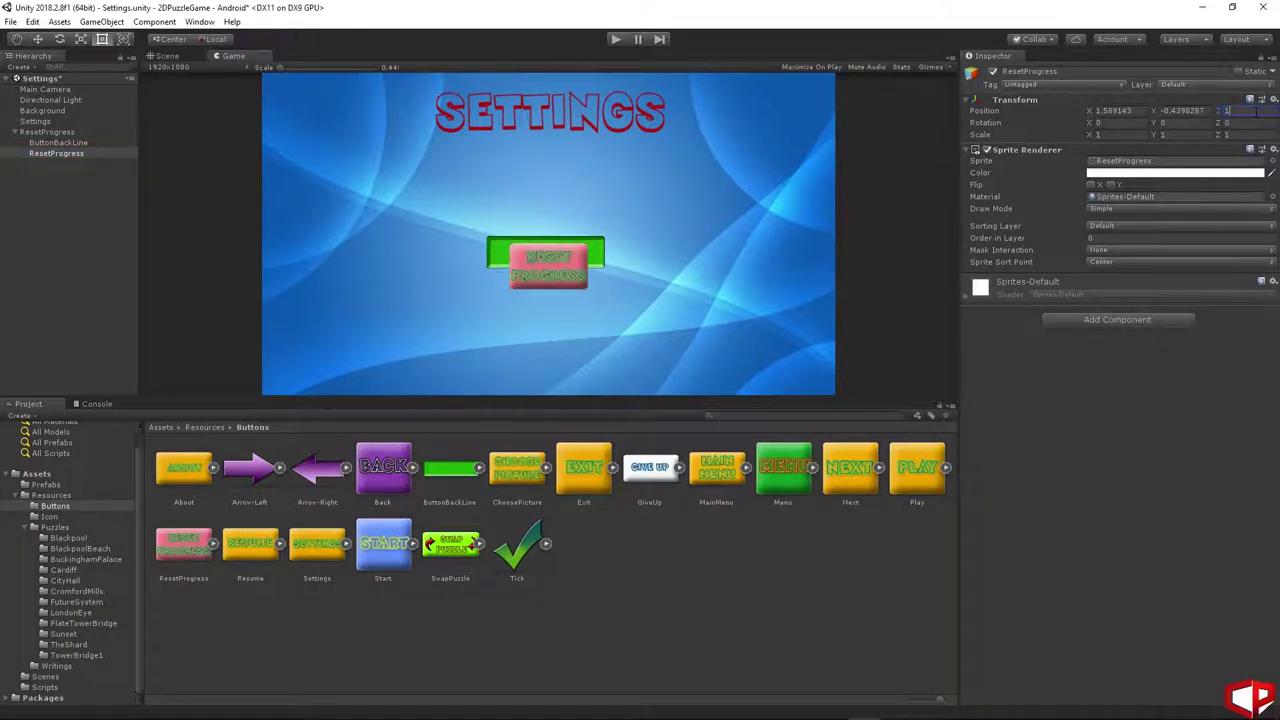
- Set the child ResetProgress sprite's Y position to 0 and X position to 0.3, over the start of the green back line
left_click(58, 142)
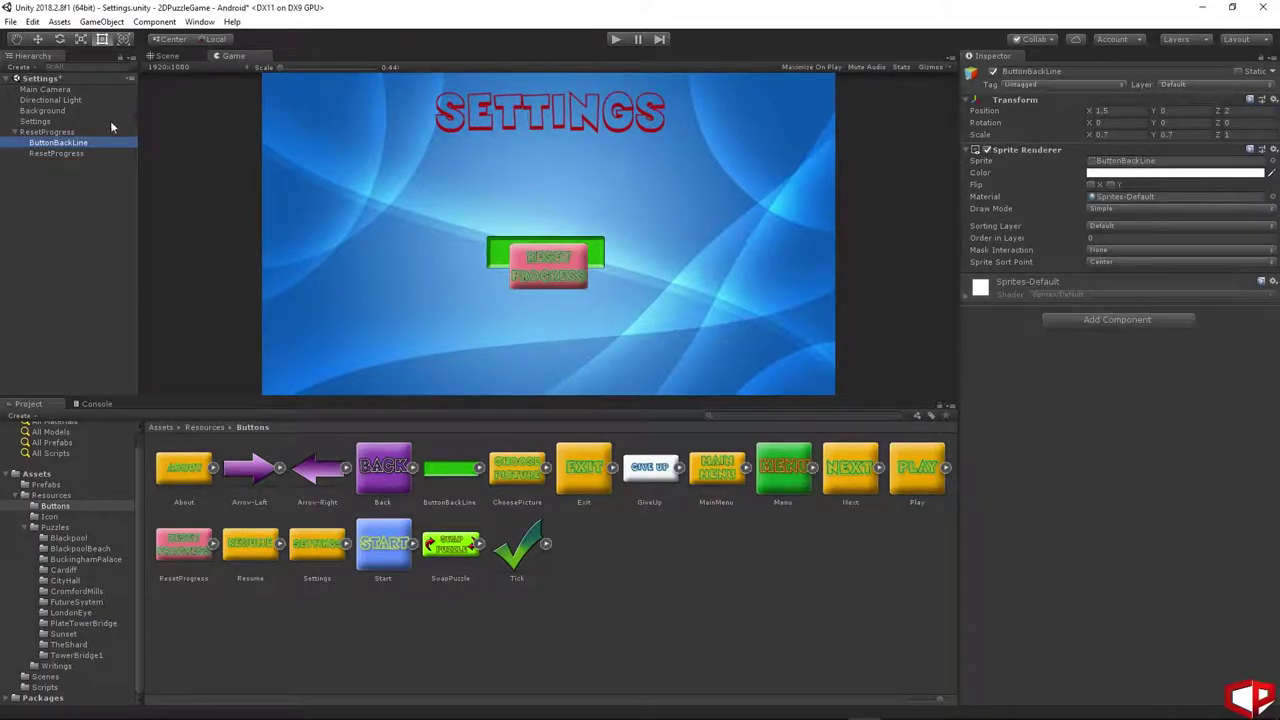
left_click(44, 154)
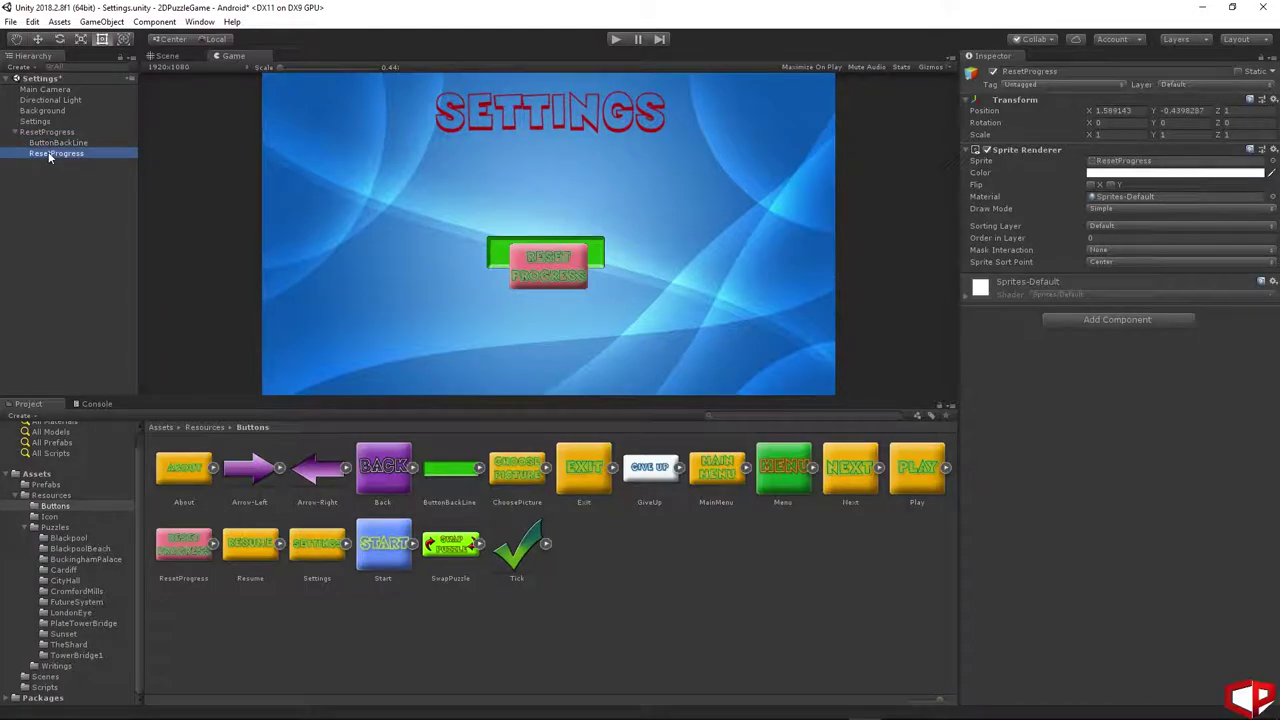
left_click(1180, 110)
type("0")
key("Return")
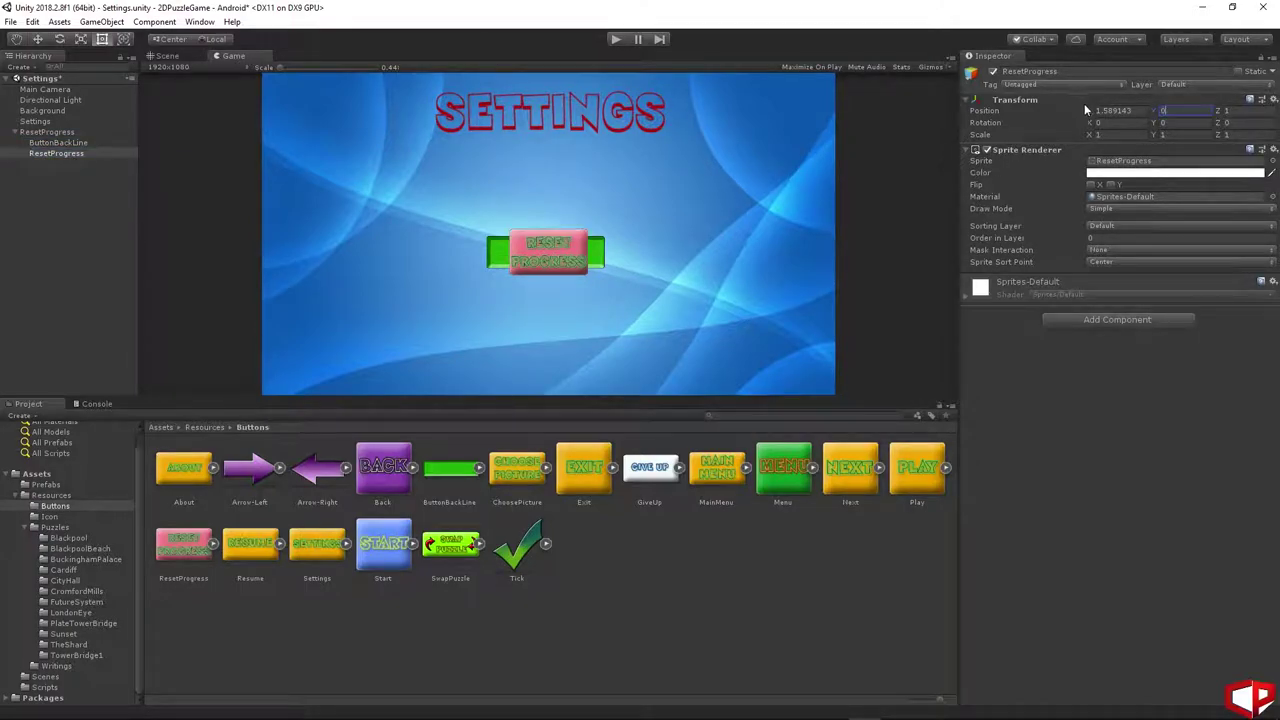
left_click_drag(1086, 110, 1071, 113)
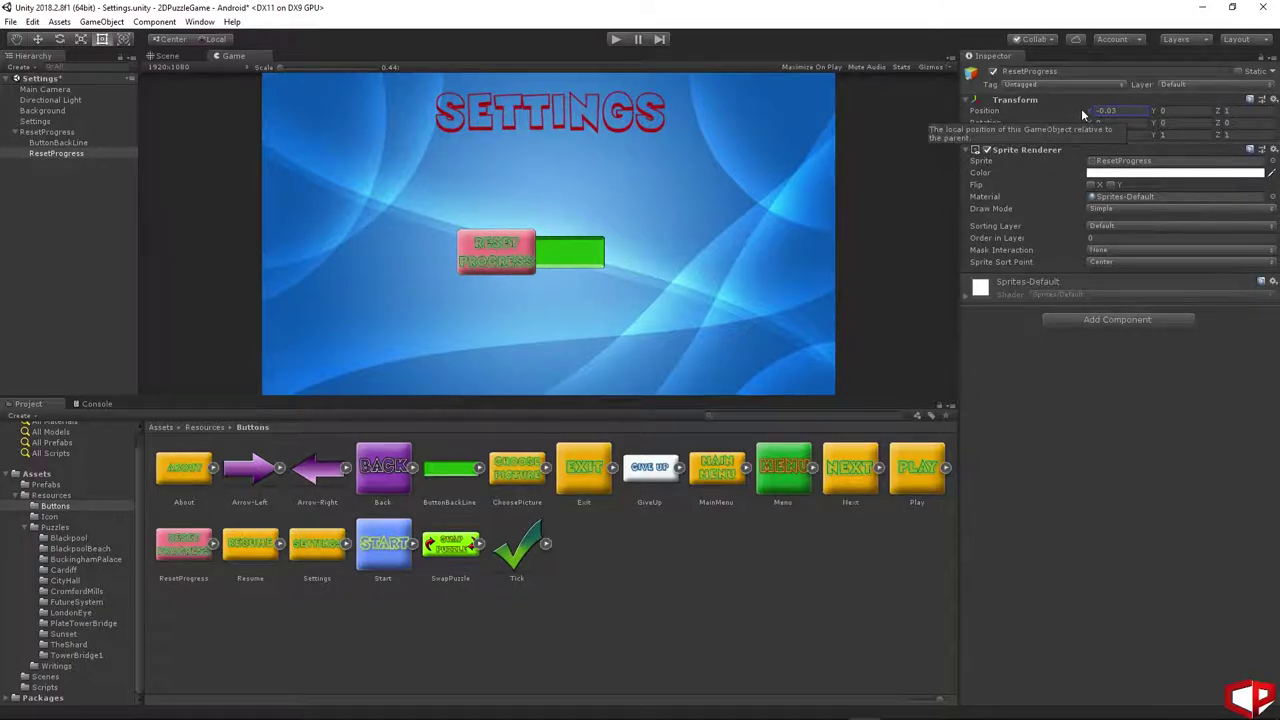
left_click_drag(1080, 113, 1098, 111)
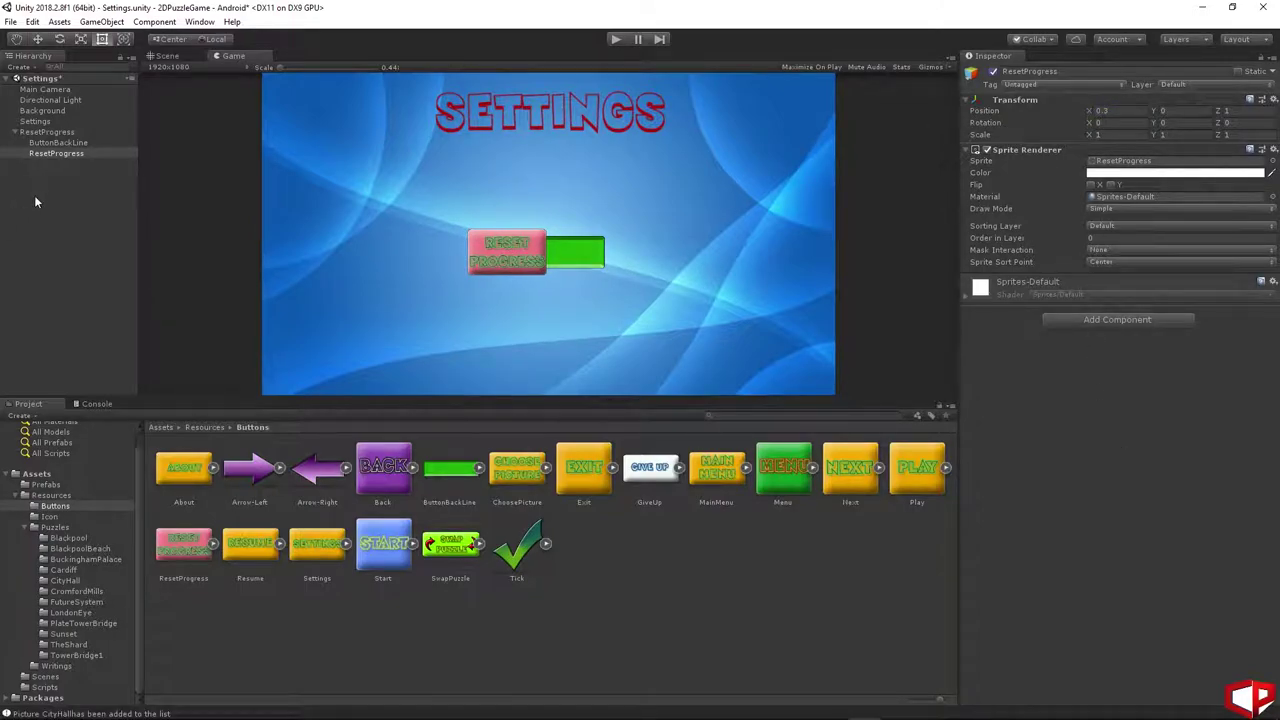
- Attach the Buttons script from the Scripts folder to the child ResetProgress sprite
left_click(48, 153)
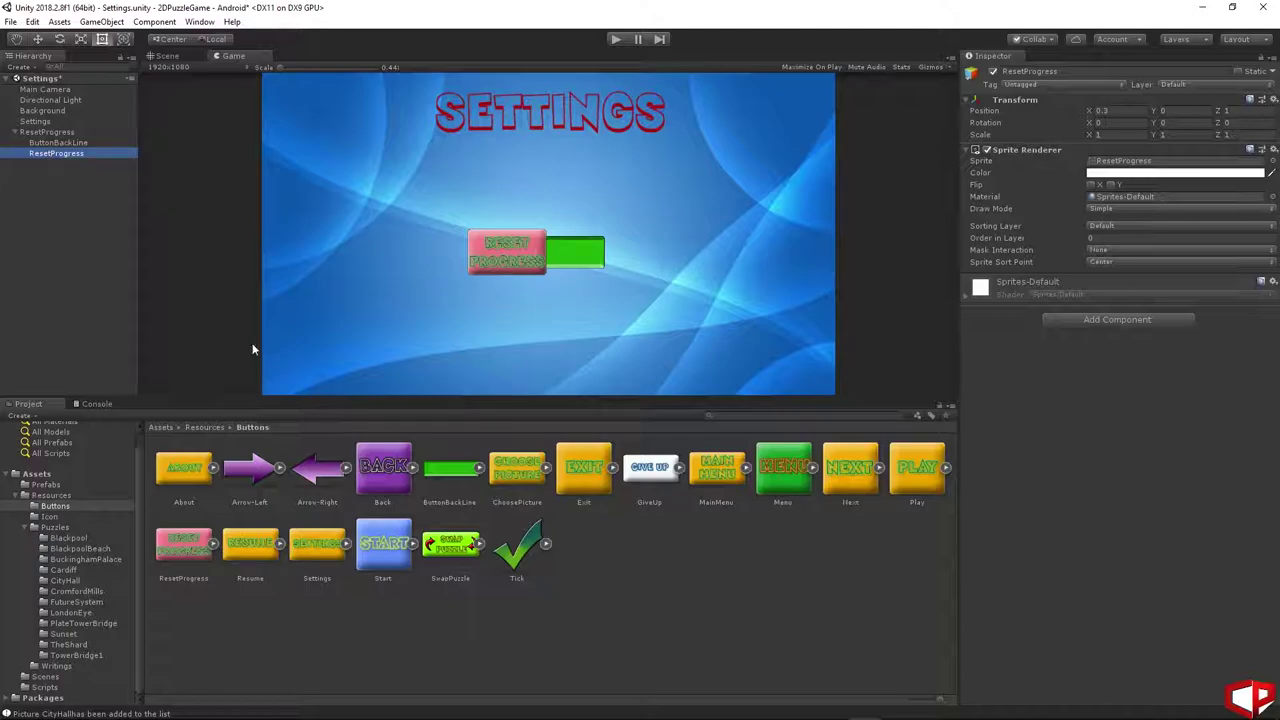
left_click(45, 687)
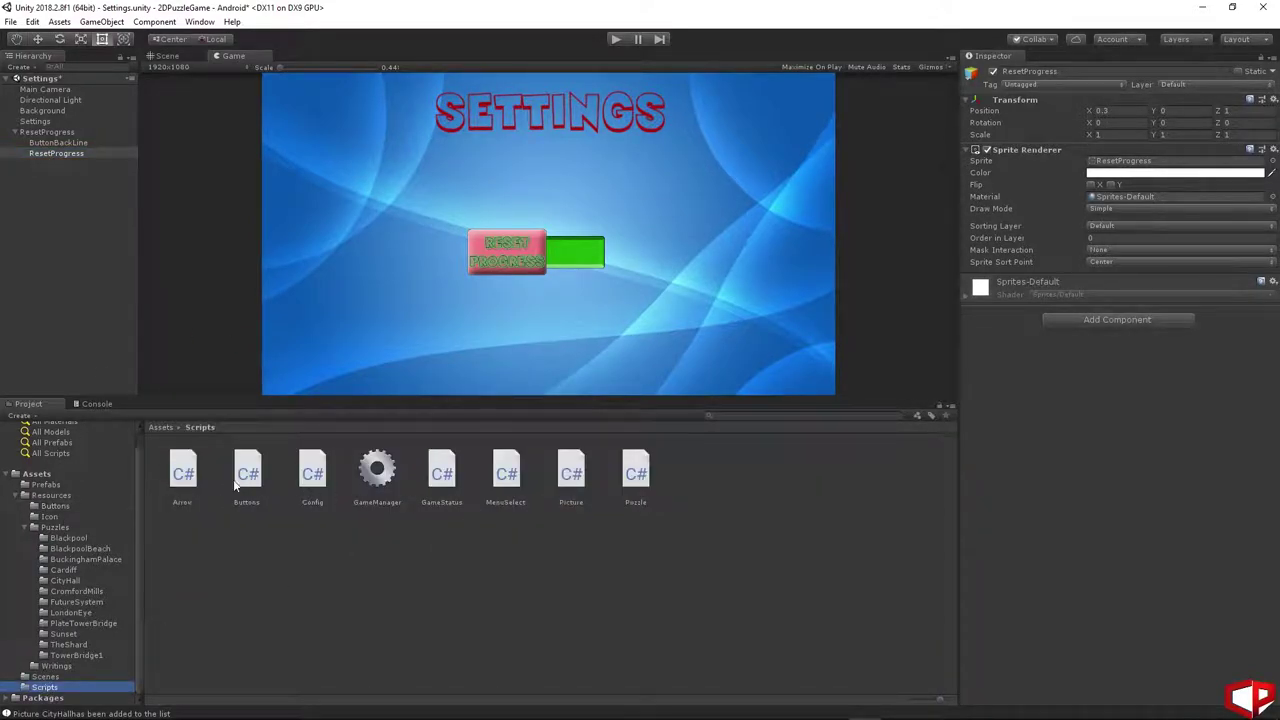
left_click_drag(244, 474, 980, 308)
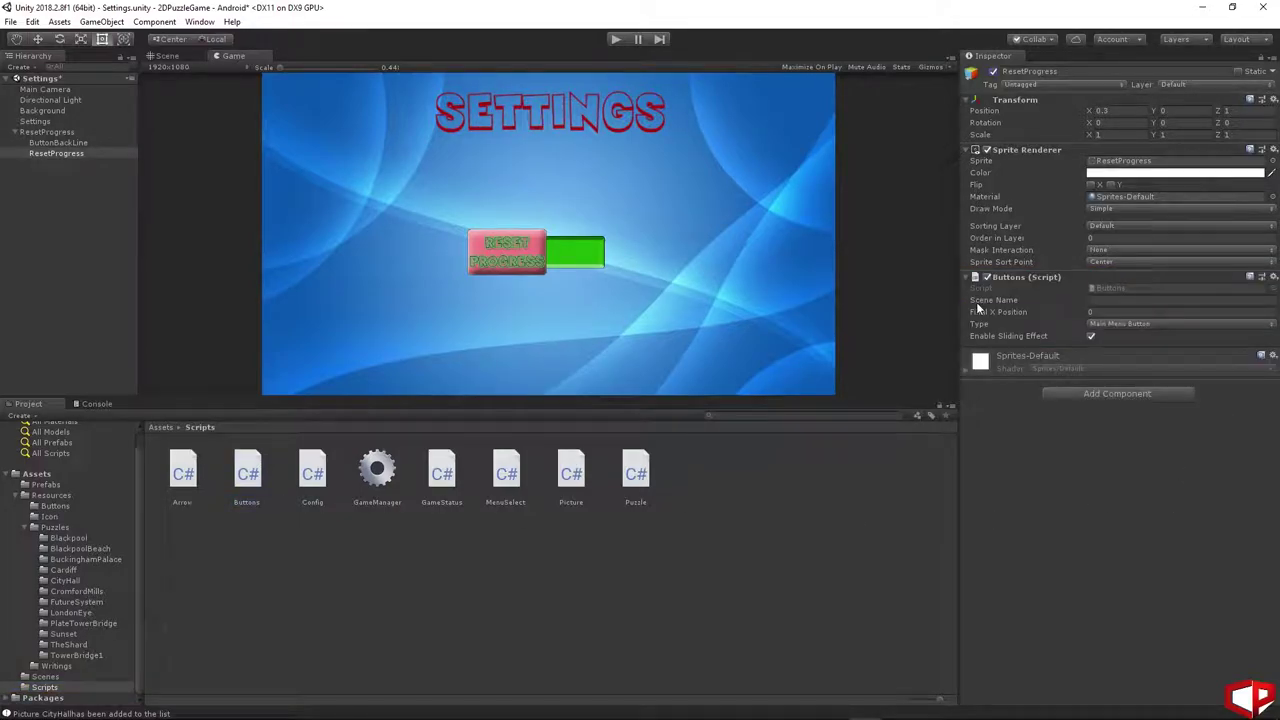
- Set the Final X Position of the ResetProgress sprite's Buttons script to 3.3
left_click(1097, 300)
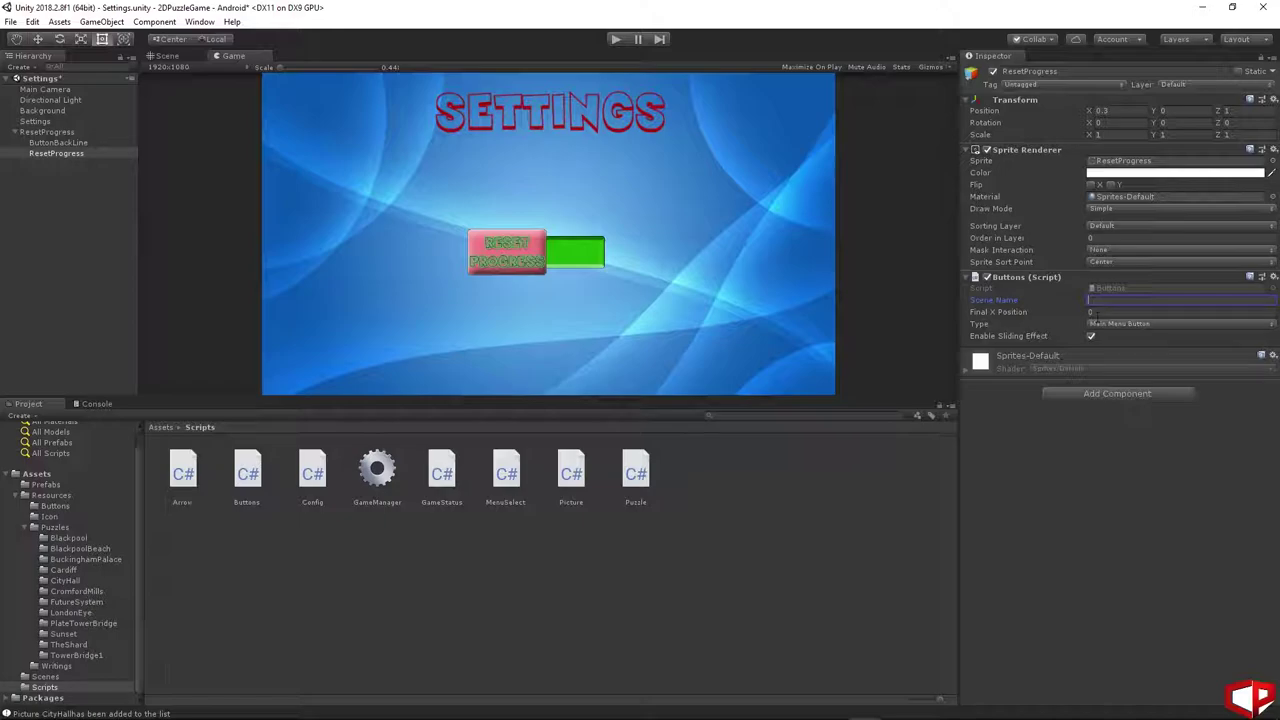
left_click(1100, 312)
mouse_move(1084, 110)
left_mouse_down()
mouse_move(1157, 123)
mouse_move(1030, 121)
mouse_move(1084, 116)
left_mouse_up()
left_click(1110, 311)
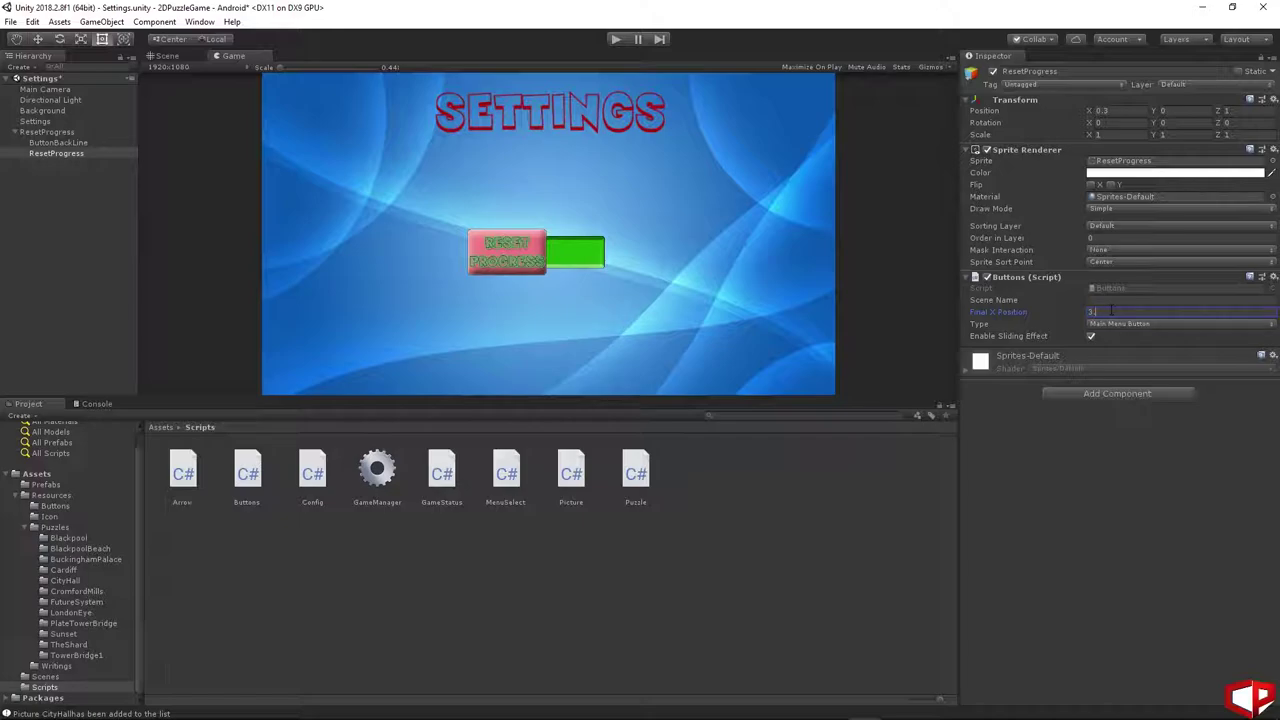
left_click(1106, 418)
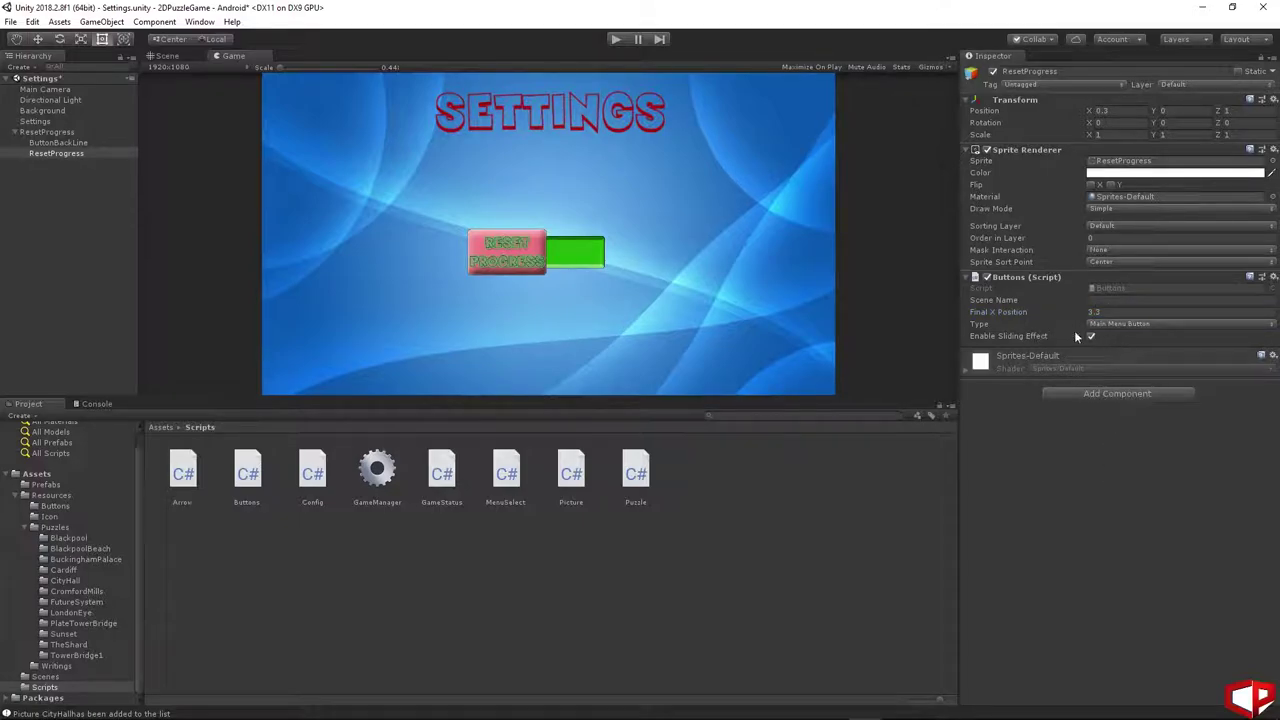
- Check the available button types of the Buttons component and open its script in Visual Studio for editing
left_click(1126, 323)
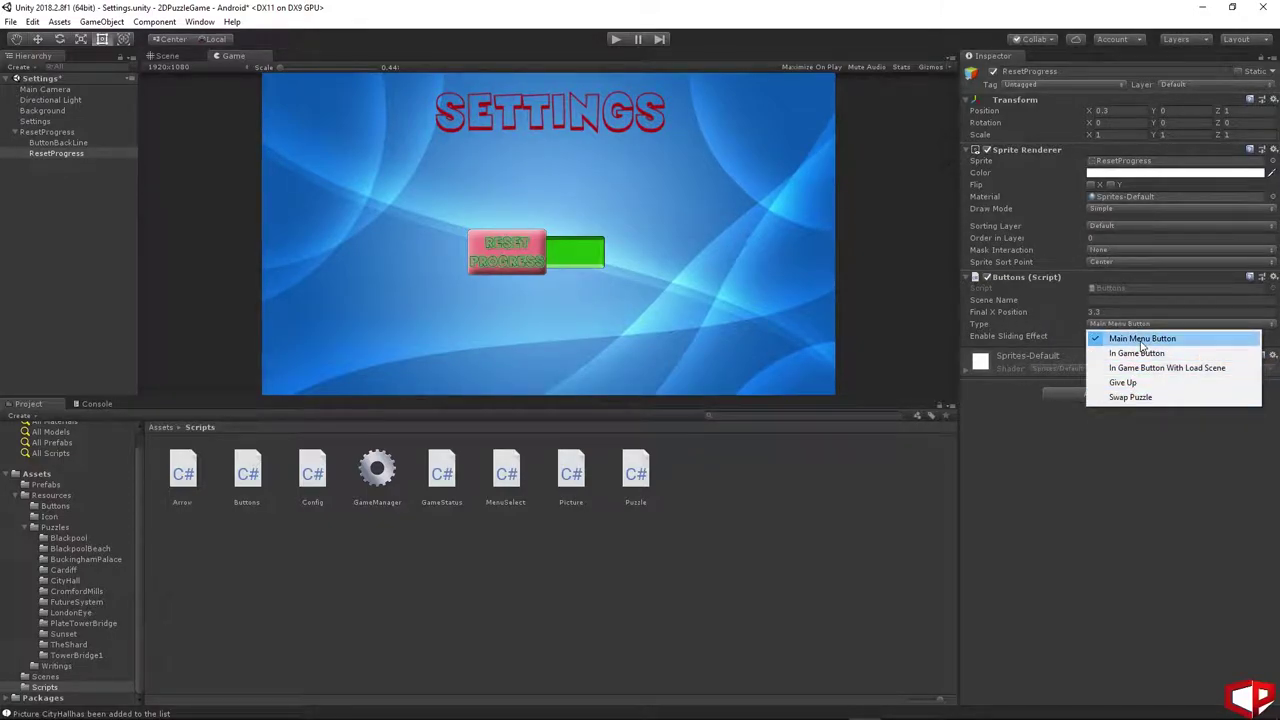
left_click(1096, 424)
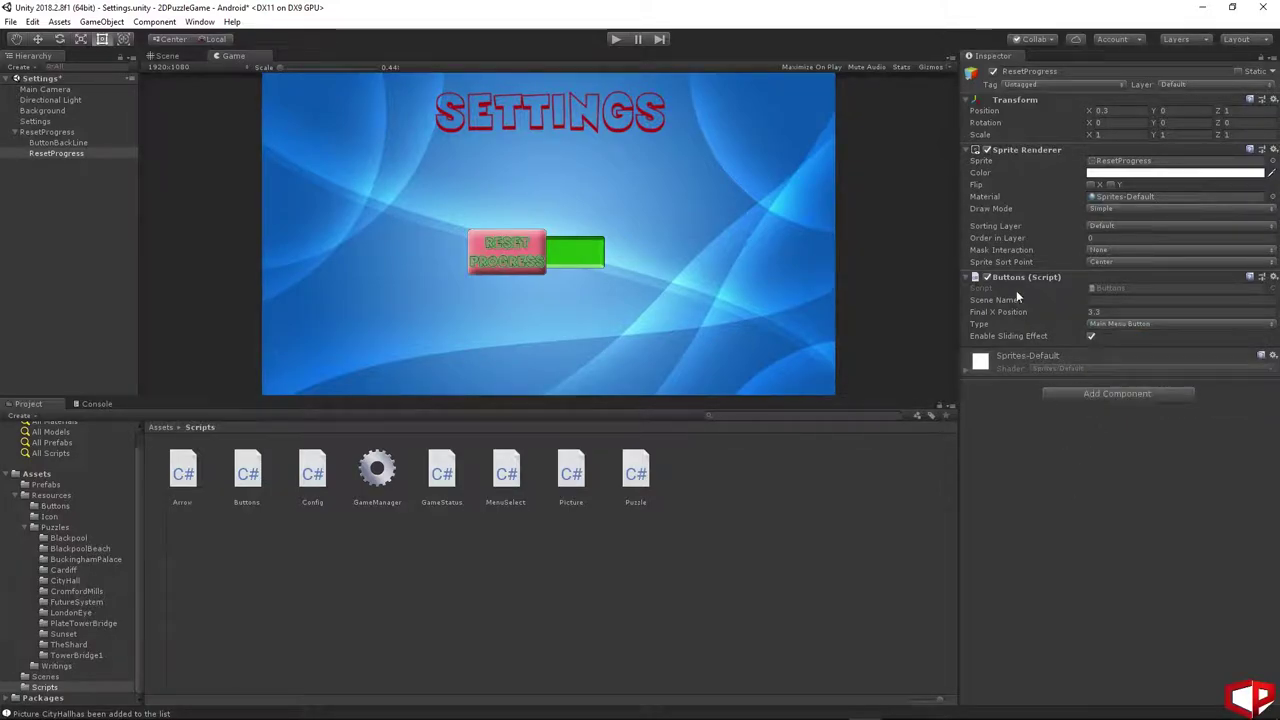
left_click(1273, 278)
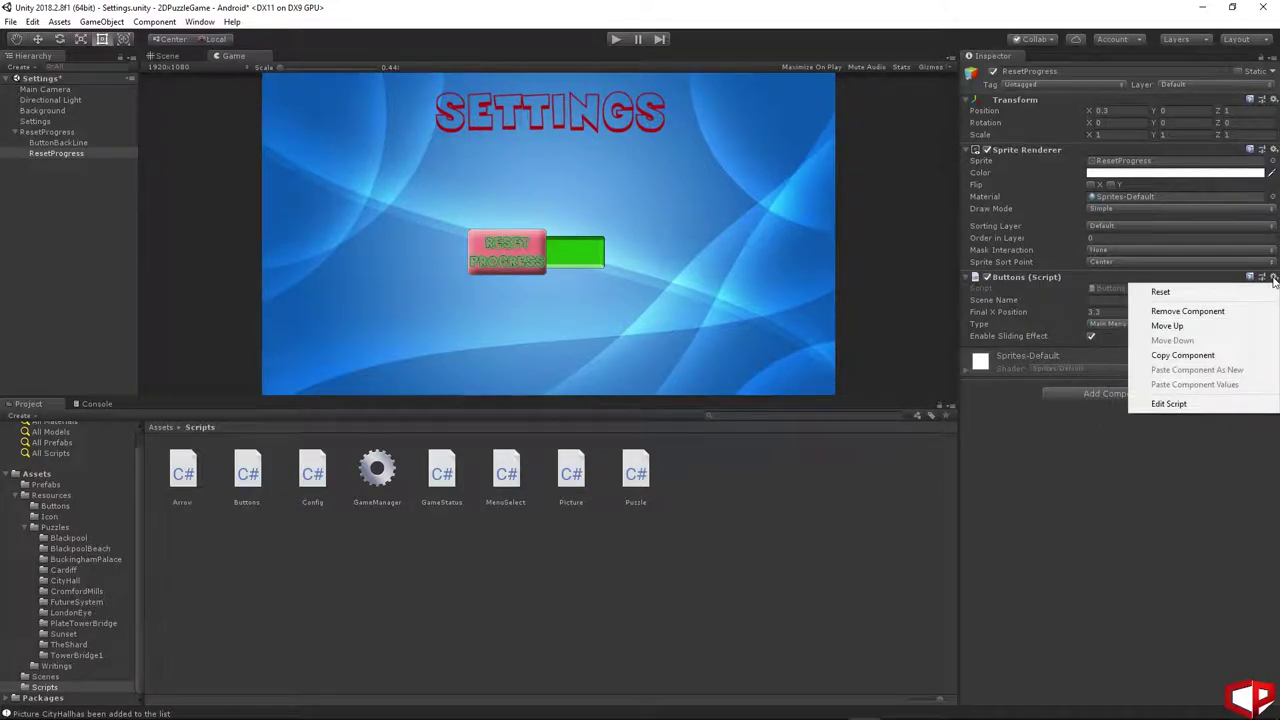
left_click(1170, 404)
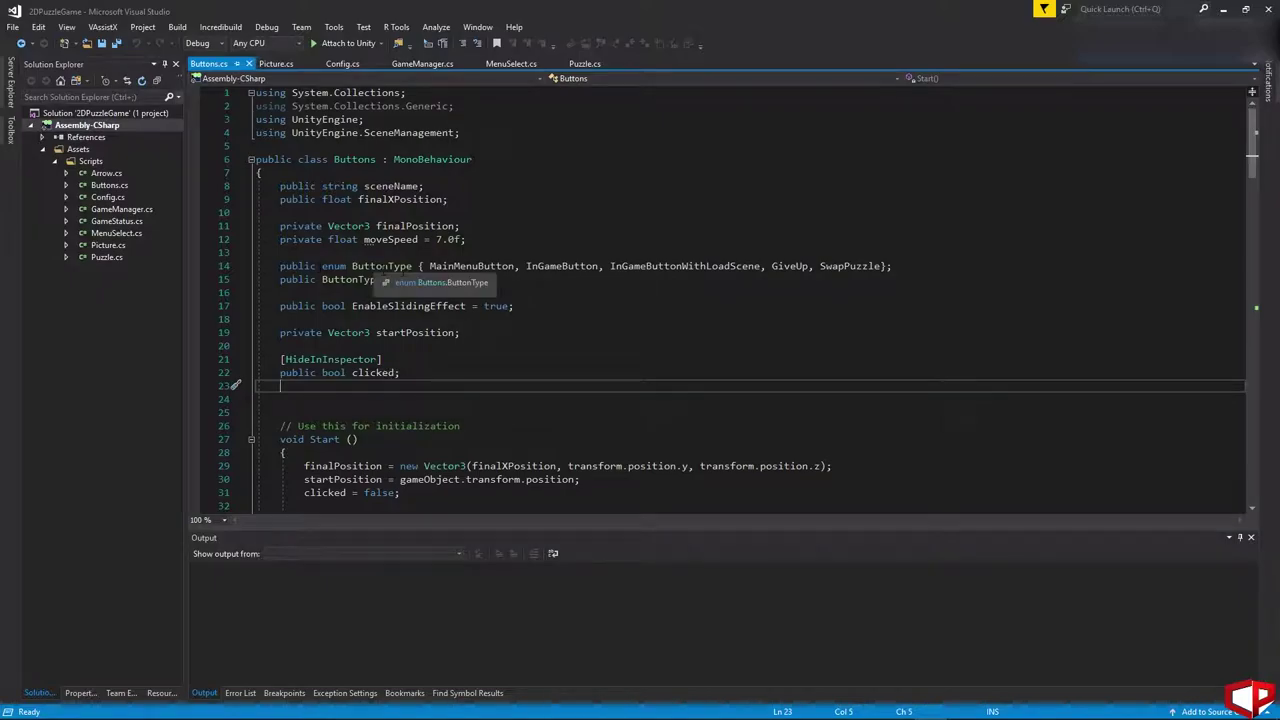
- Add ResetProgress after SwapPuzzle in the ButtonType enum and save Buttons.cs
left_click(780, 306)
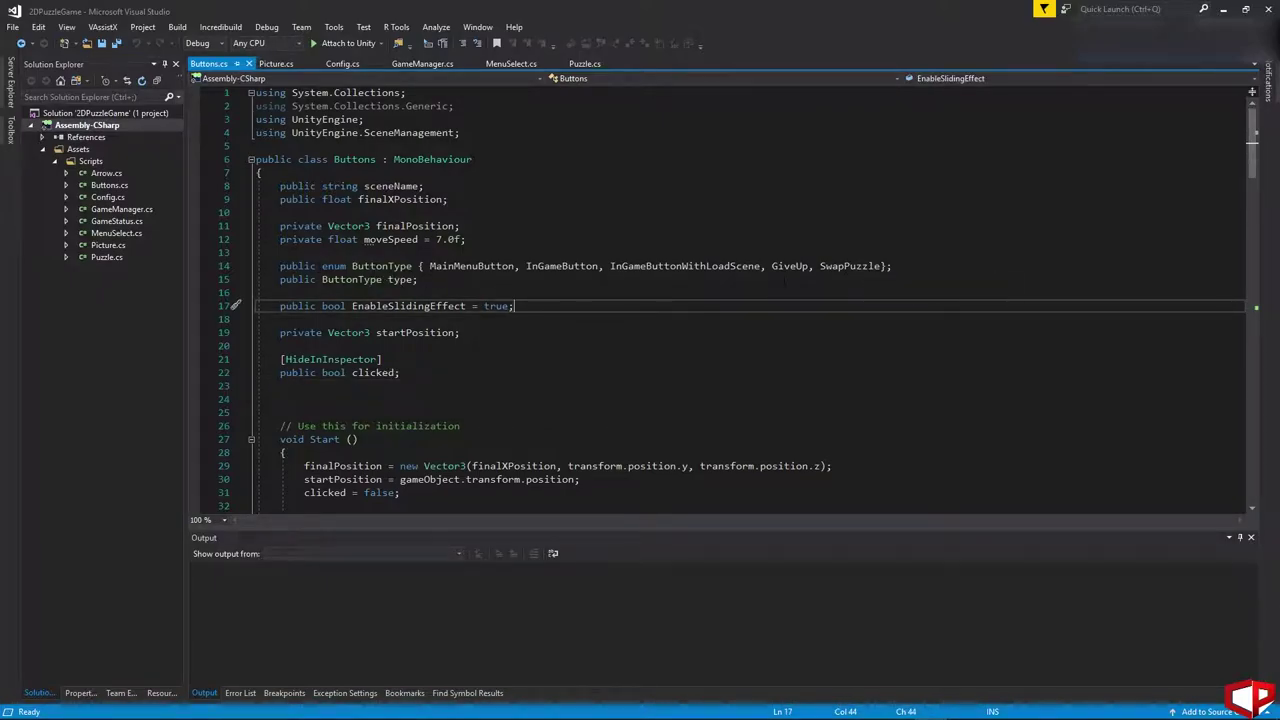
left_click(879, 266)
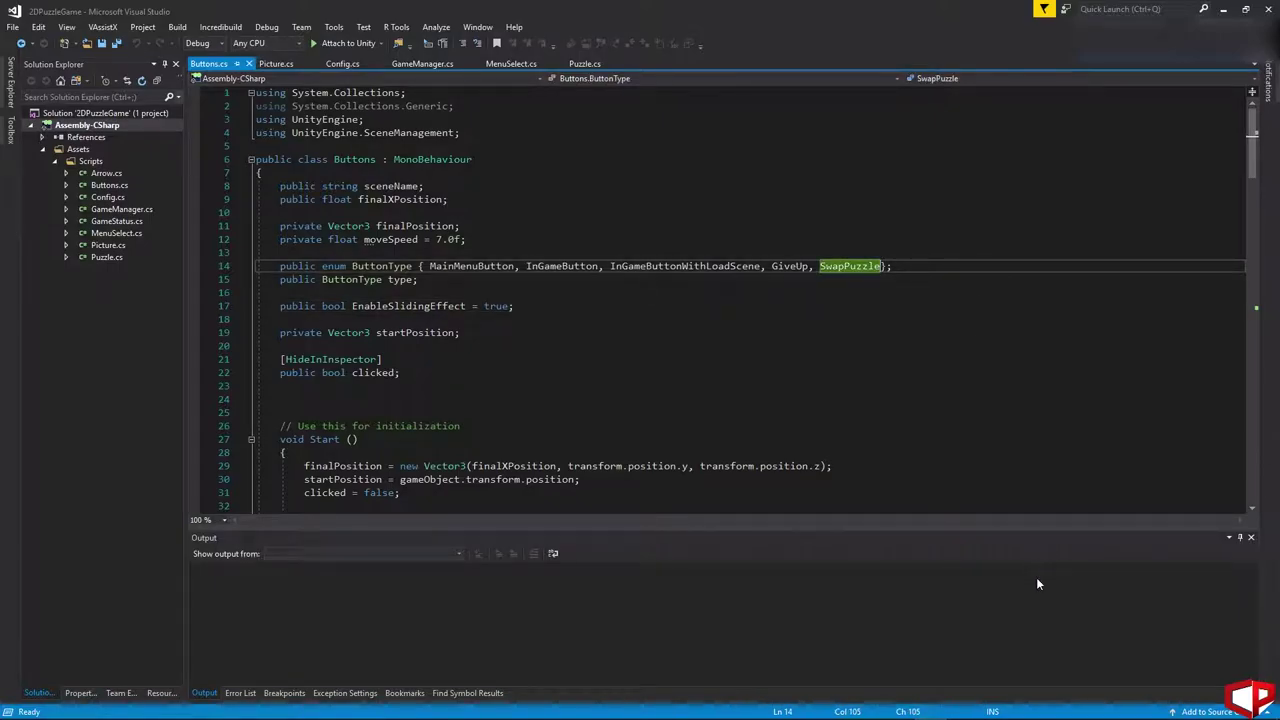
type(", ")
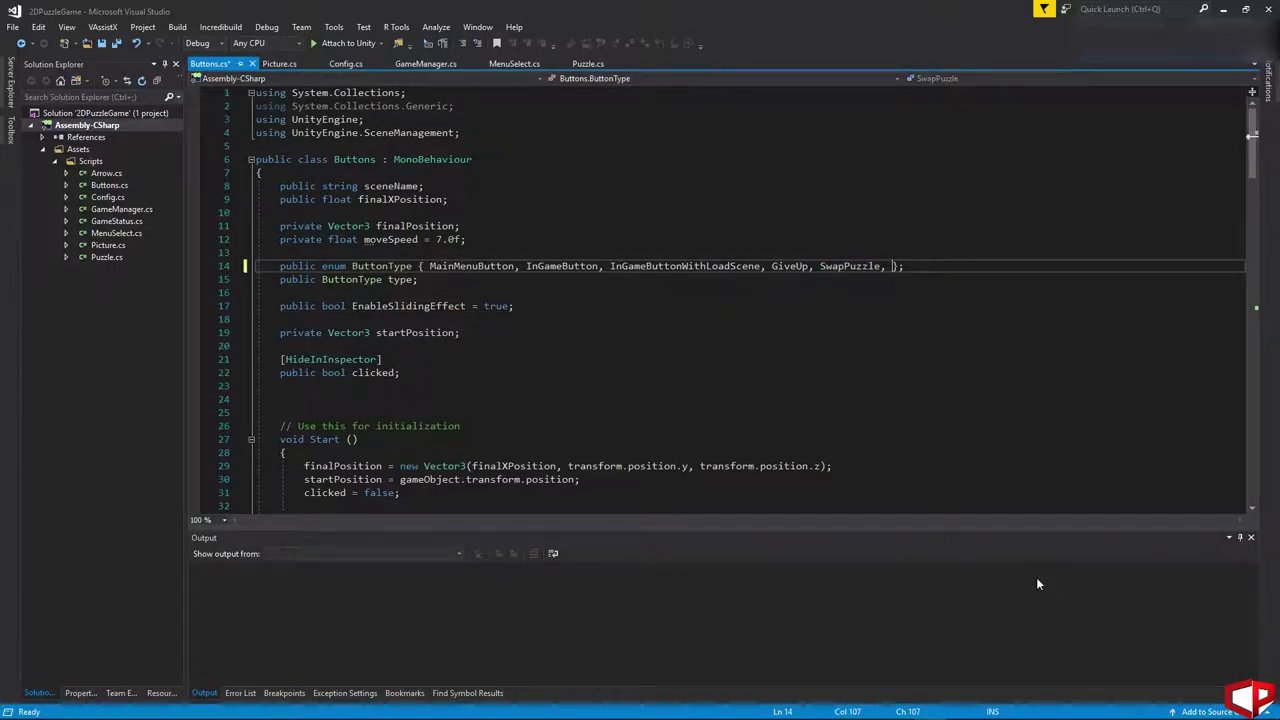
type("ResetProgress")
left_click(905, 310)
left_click(905, 323)
key("ctrl+s")
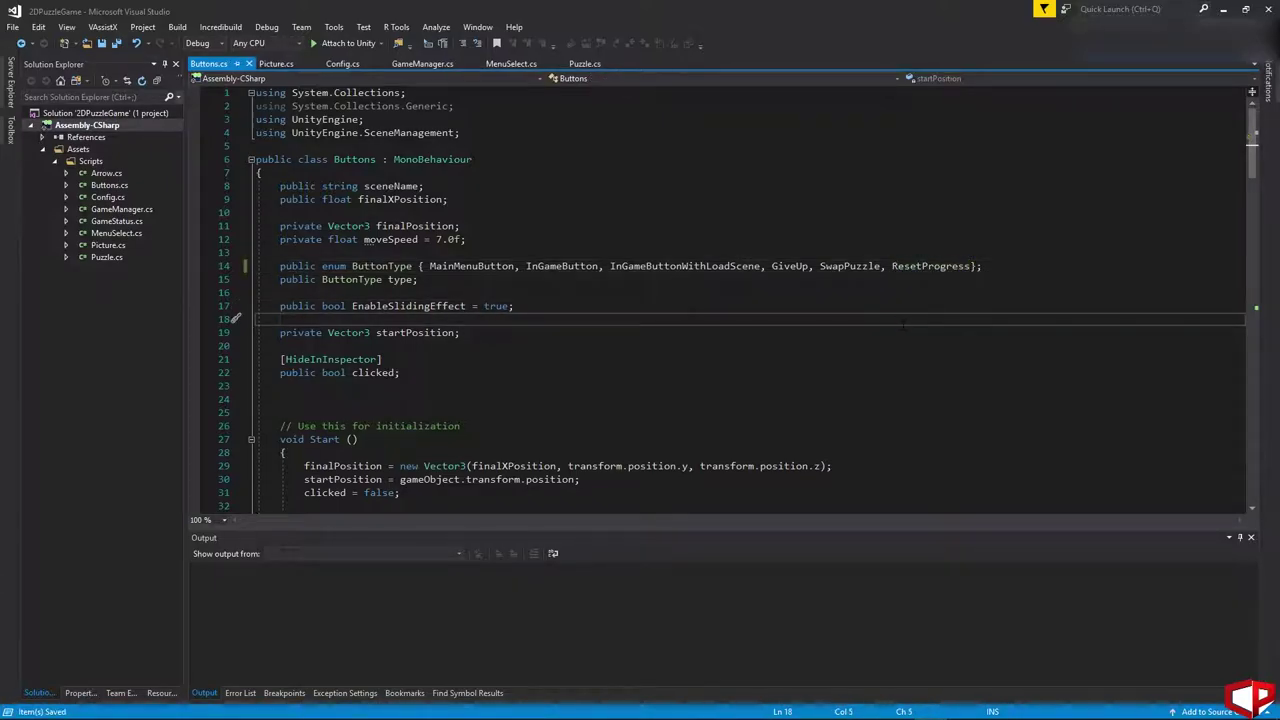
- Add an if block for type == ButtonType.ResetProgress in MoveToPosition, between the while loop and the MainMenuButton check
key("ctrl+minus")
key("ctrl+minus")
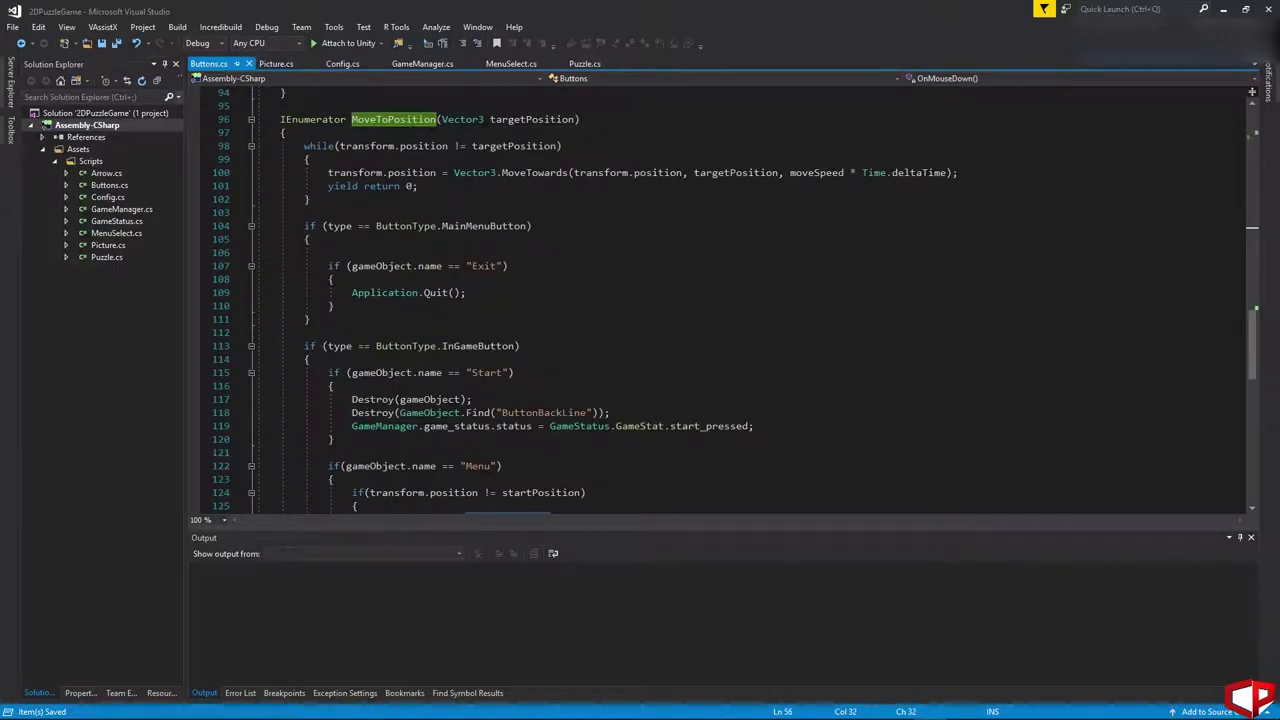
left_click(312, 239)
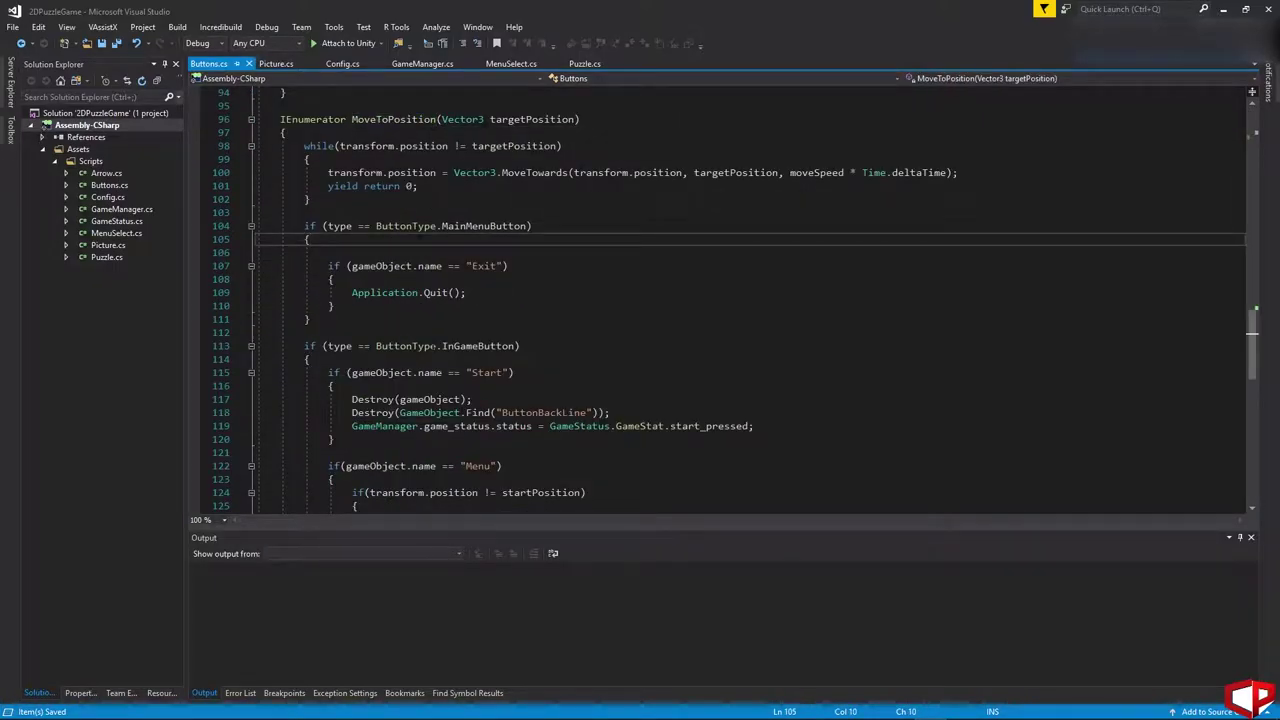
scroll(720, 300, "down", 11)
key("BackSpace")
key("BackSpace")
key("Return")
type("if(")
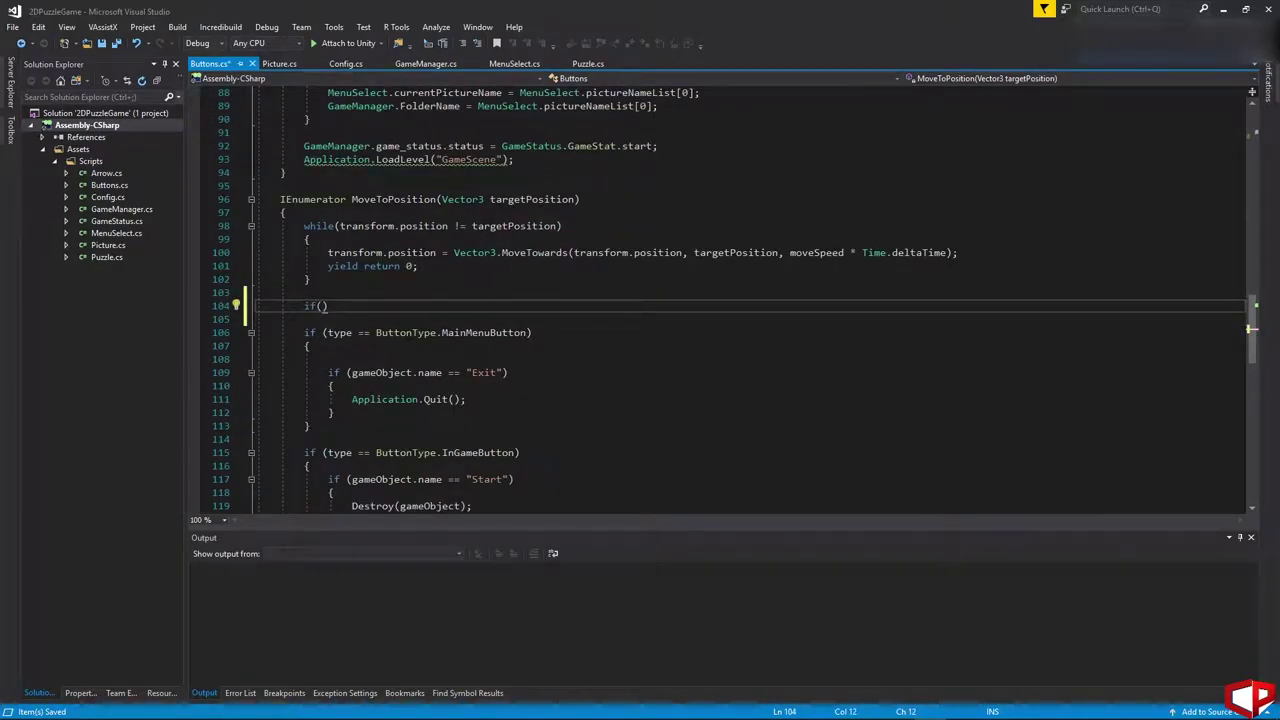
type("type ==")
key("Tab")
type(".re")
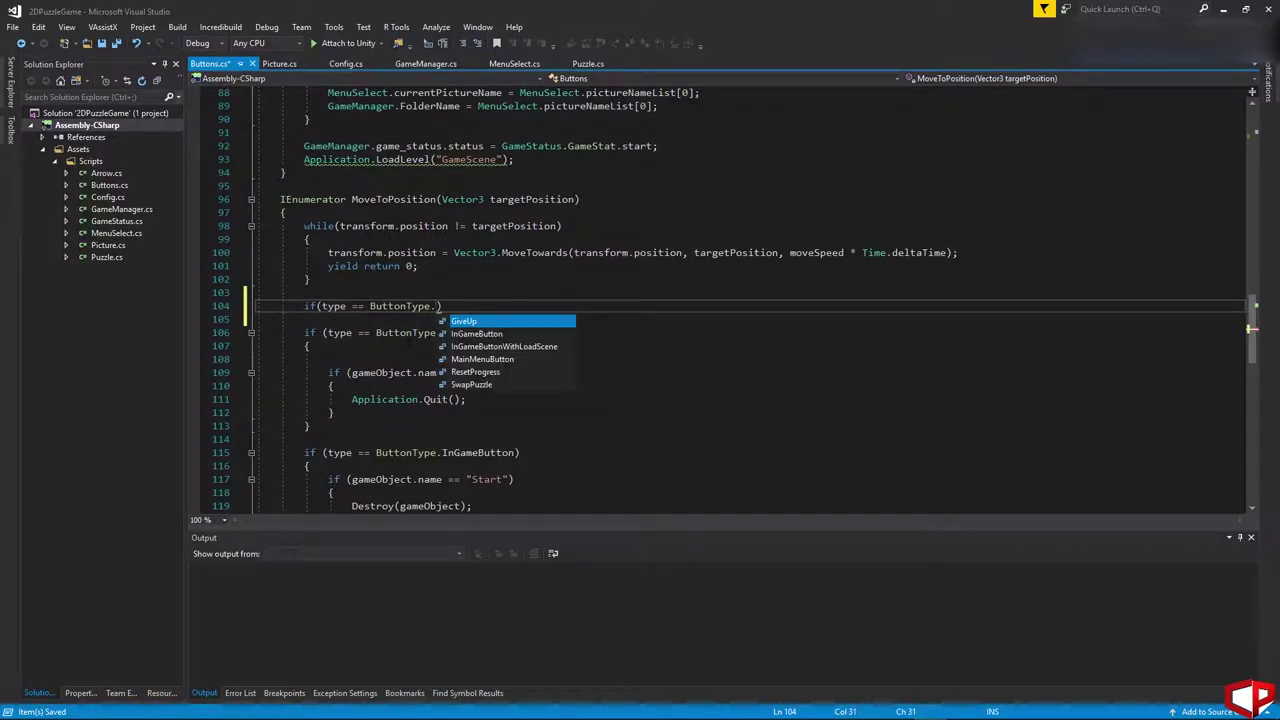
key("Tab")
key("End")
key("Return")
type("{")
key("Return")
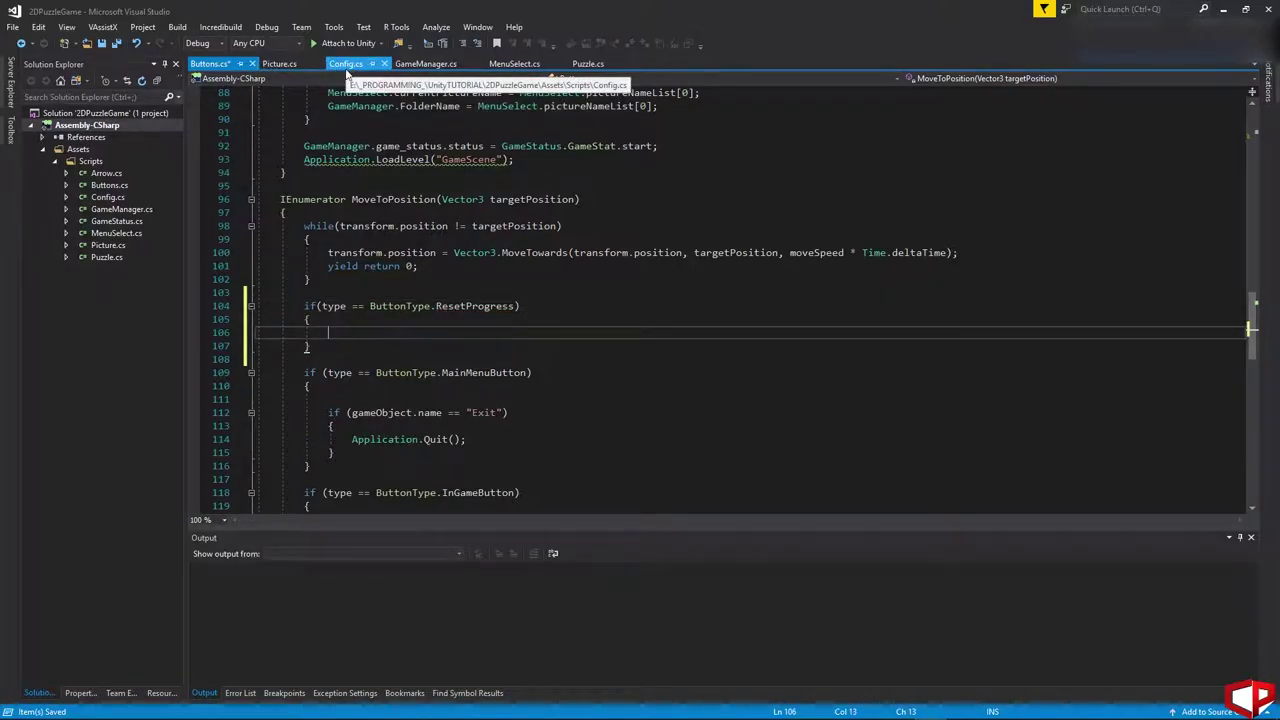
- Look up the ResetPicture method in Config.cs, call Config.ResetPicture() inside the ResetProgress block, and save Buttons.cs
left_click(350, 68)
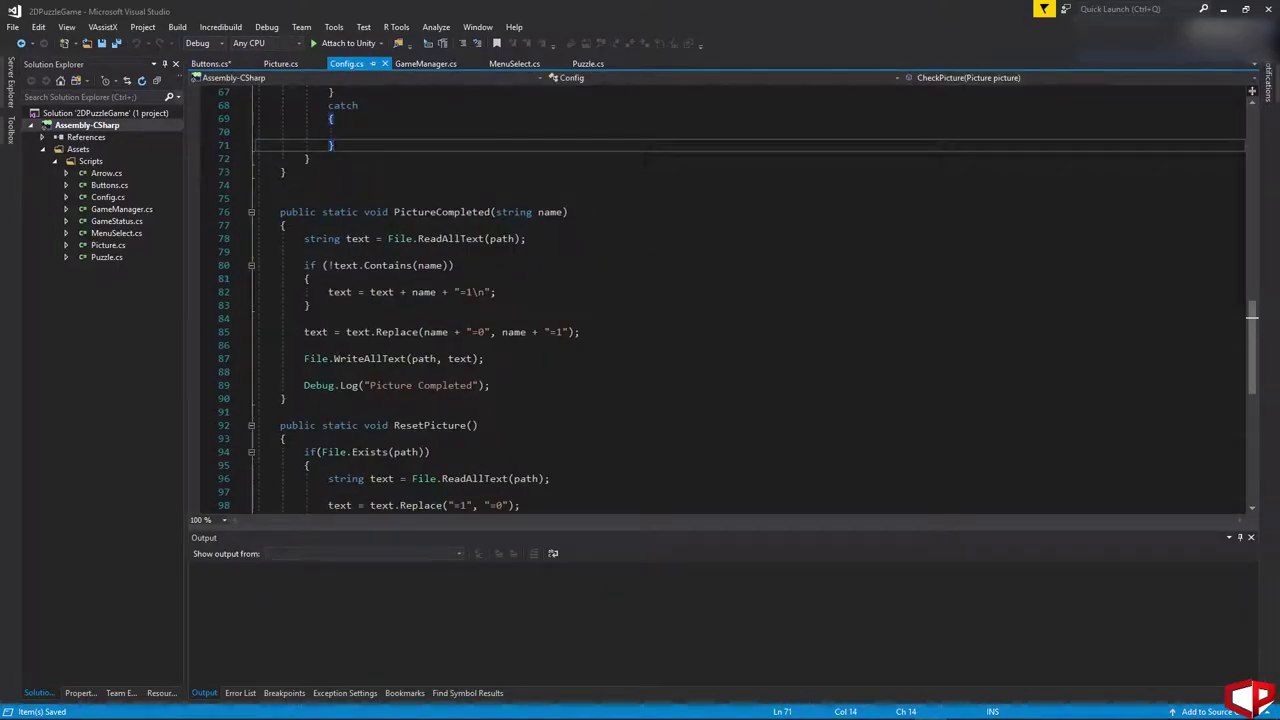
scroll(700, 300, "down", 5)
double_click(430, 226)
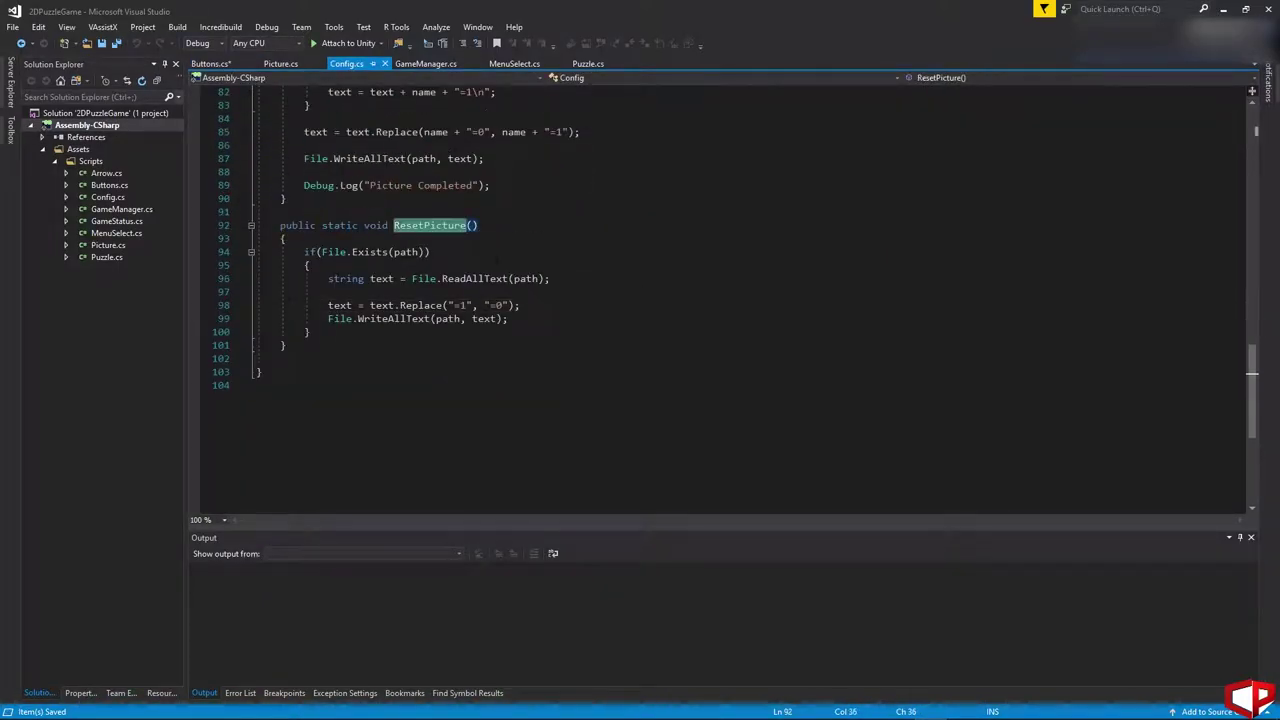
key("ctrl+End")
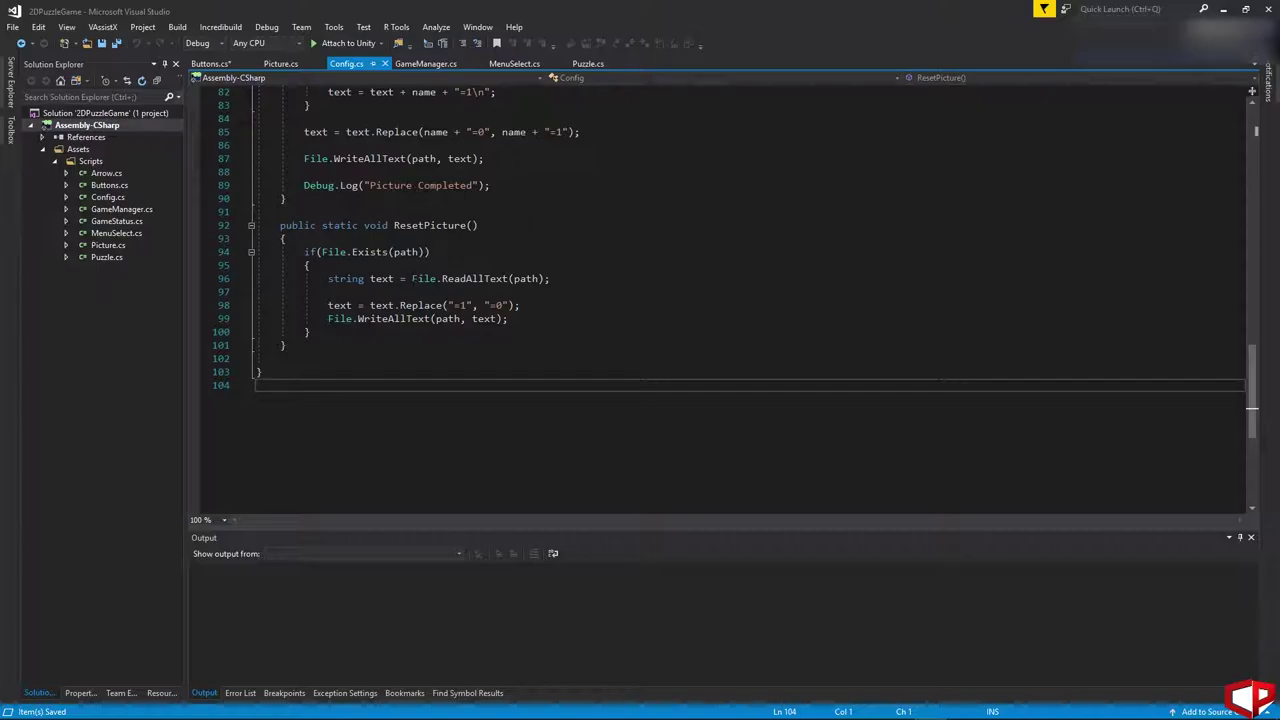
left_click(210, 64)
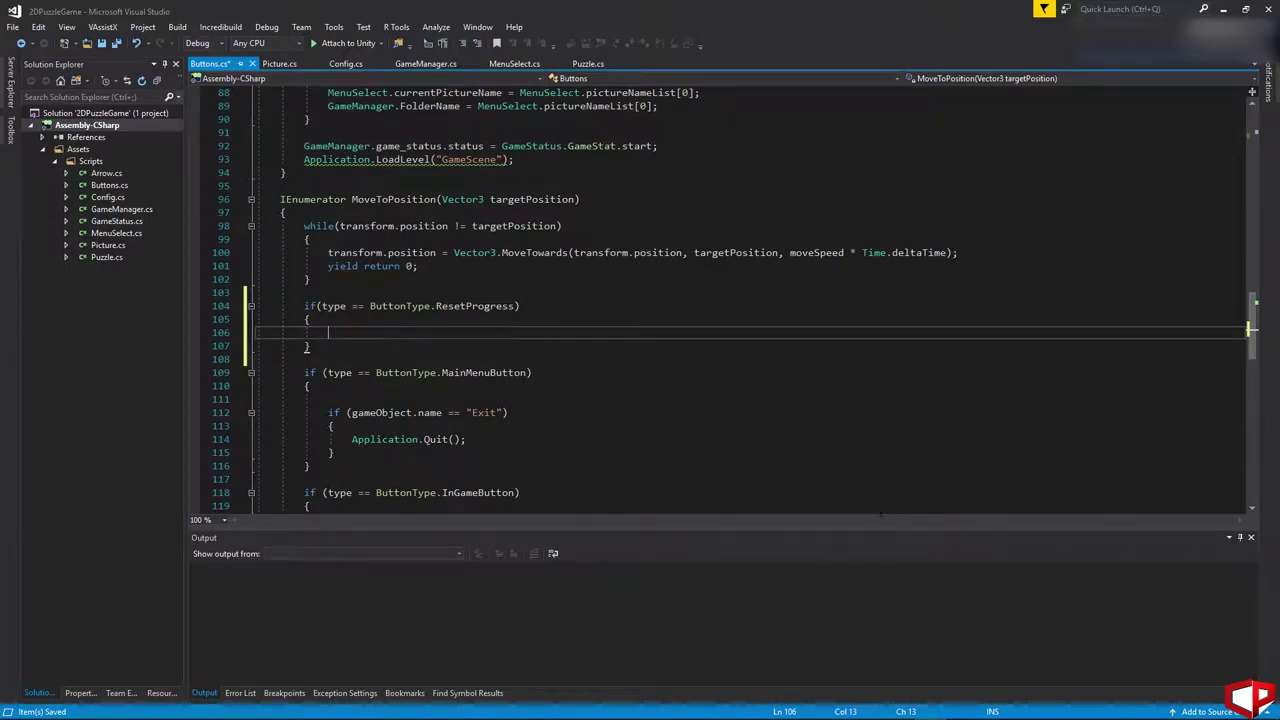
type("Config.")
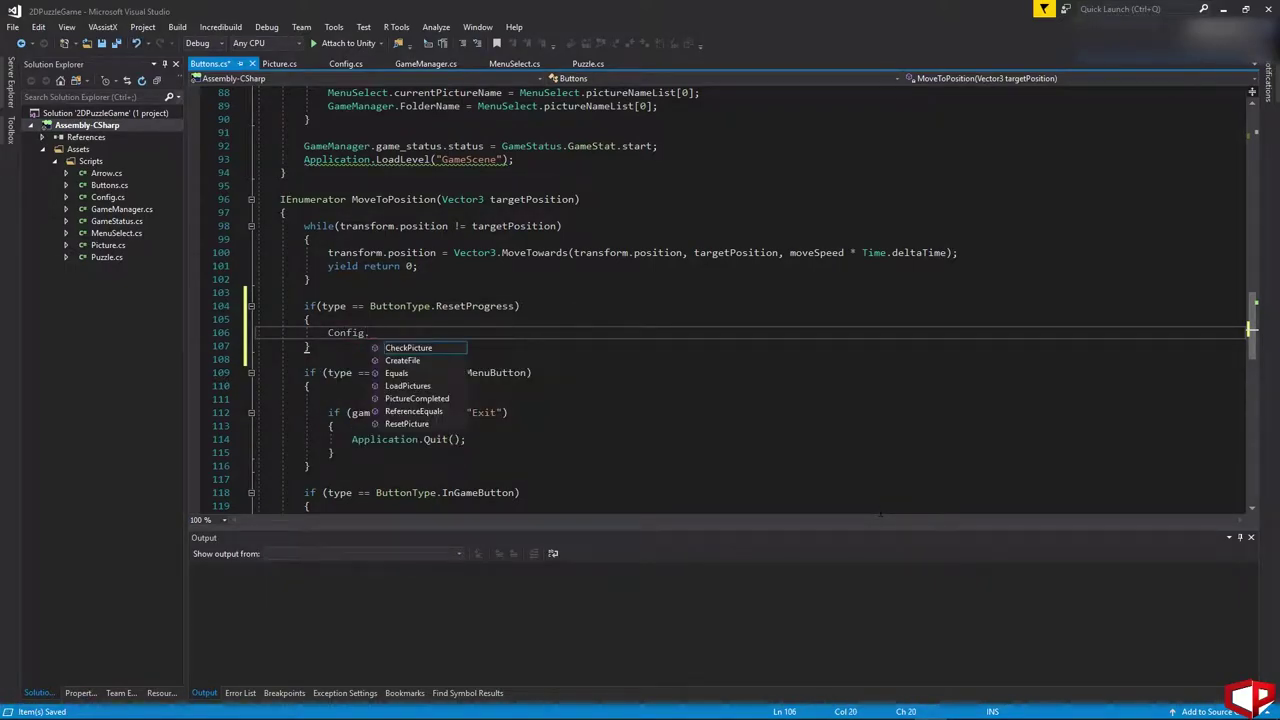
key("Down")
key("Down")
key("Down")
key("Down")
key("Down")
key("Down")
key("Tab")
type("();")
left_click(466, 439)
left_click(101, 44)
key("ctrl+minus")
key("ctrl+minus")
key("ctrl+minus")
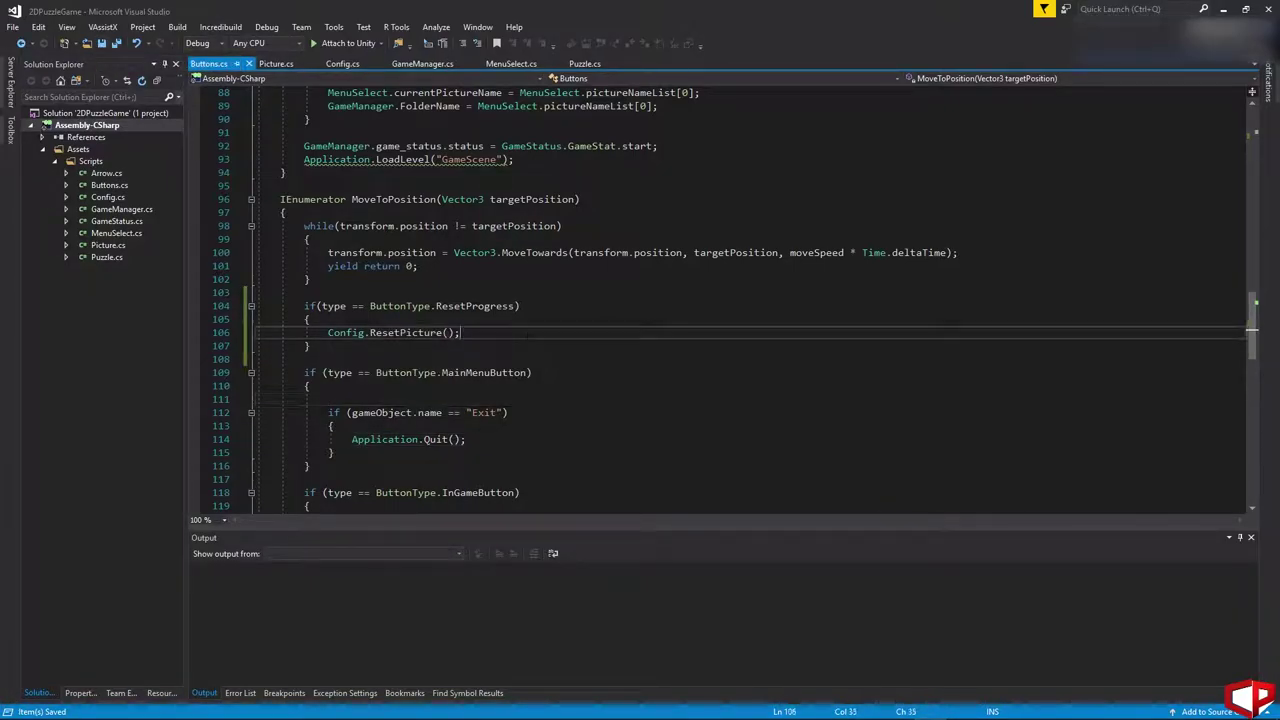
- Switch to Unity and set the Buttons script type of the child ResetProgress sprite to Reset Progress
key("alt+Tab")
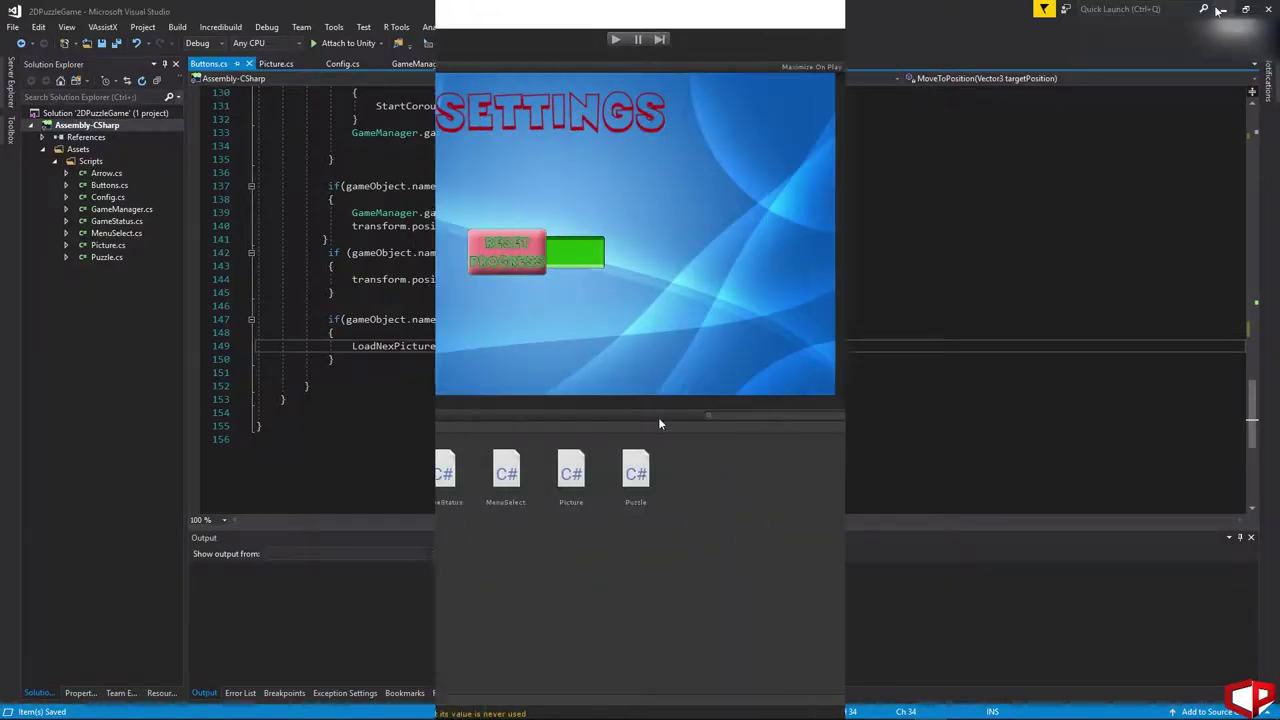
left_click(50, 154)
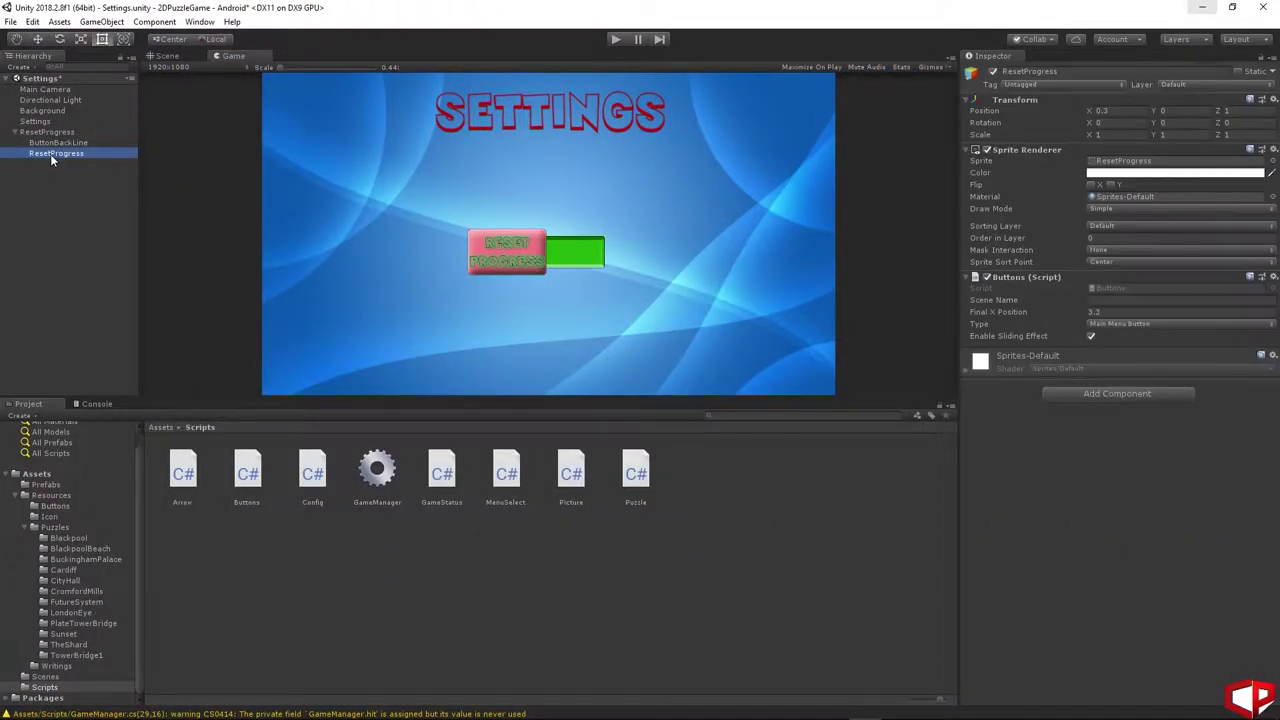
left_click(1136, 324)
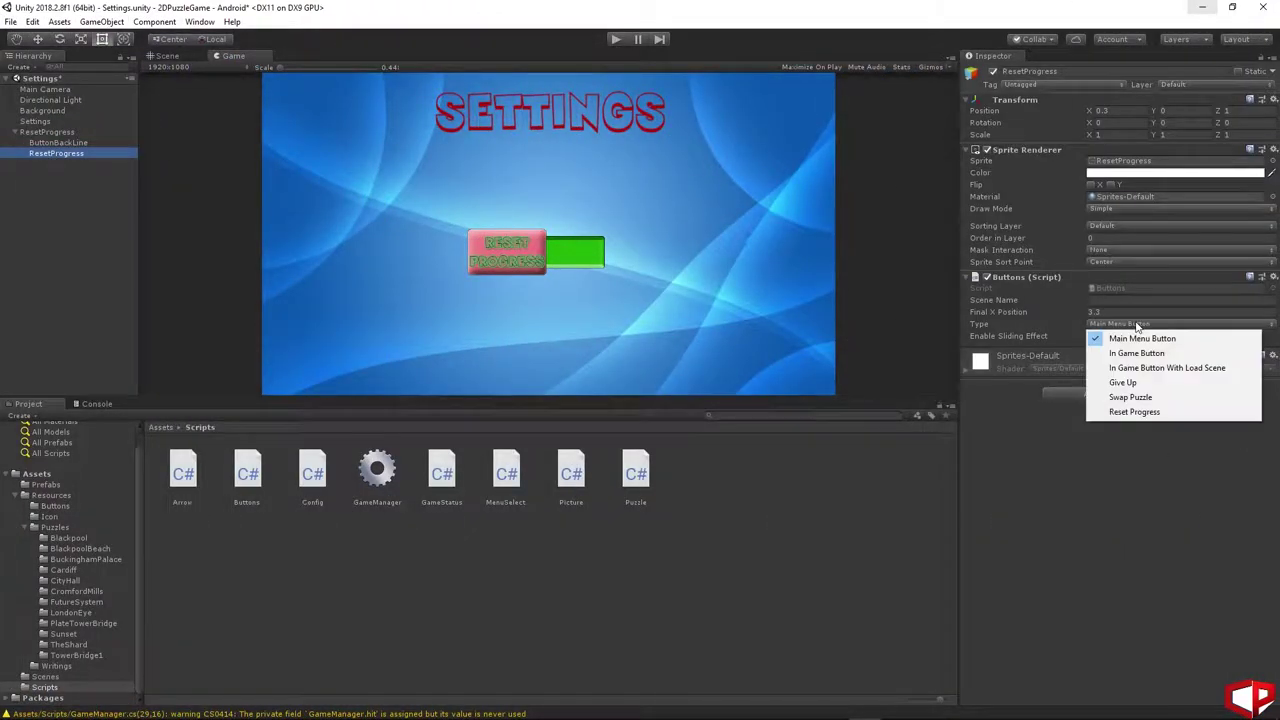
left_click(1141, 412)
left_click(84, 203)
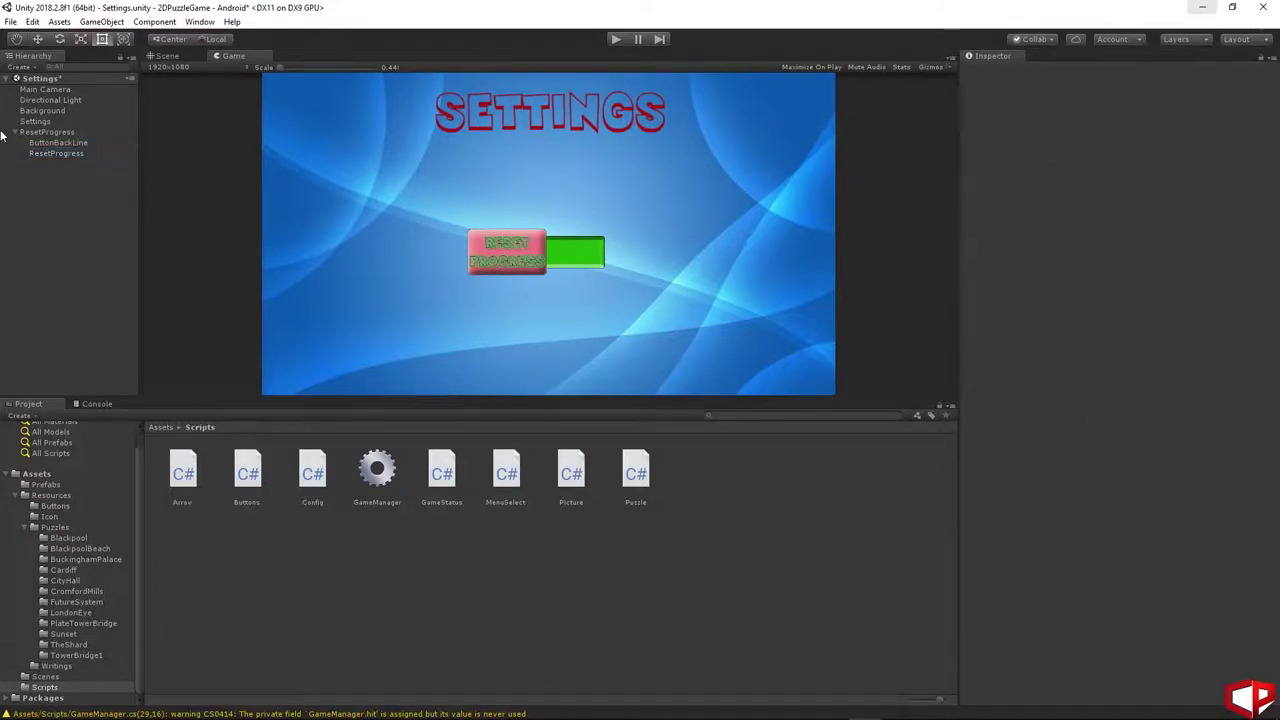
- Create an empty object named BackButton and add the ButtonBackLine sprite from Resources/Buttons as its child
left_click(15, 132)
right_click(58, 183)
left_click(110, 295)
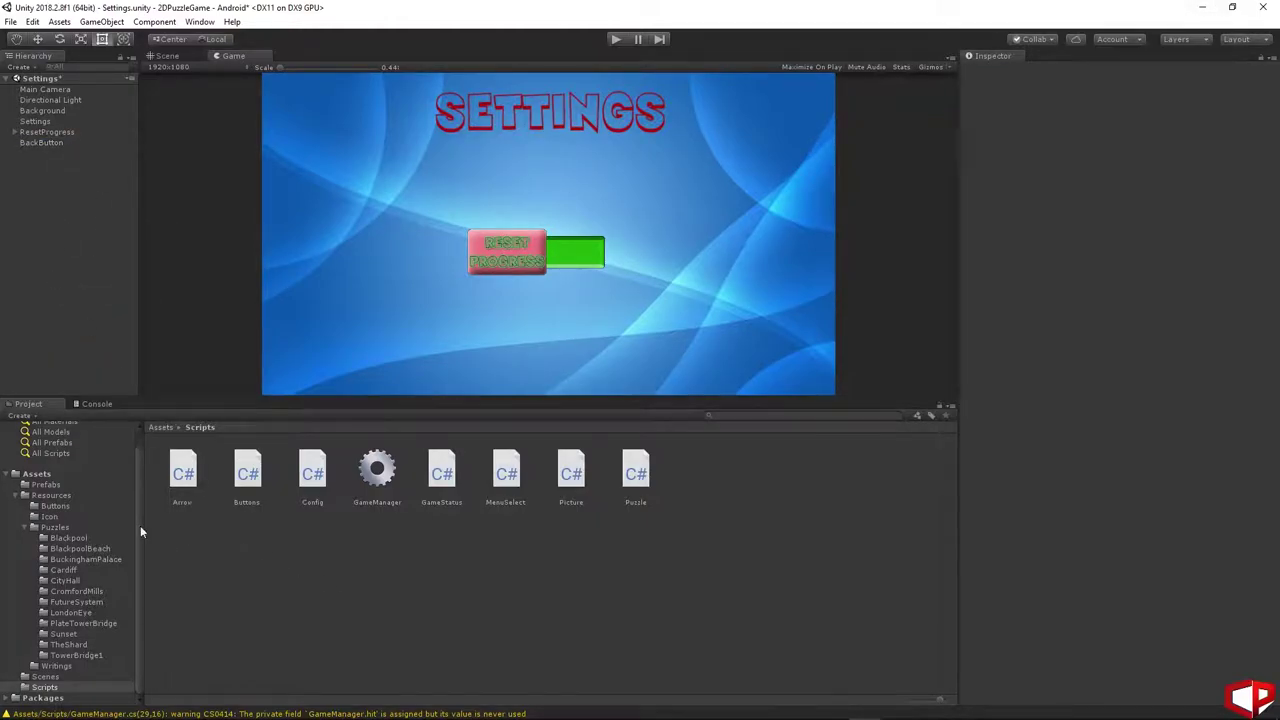
left_click(50, 496)
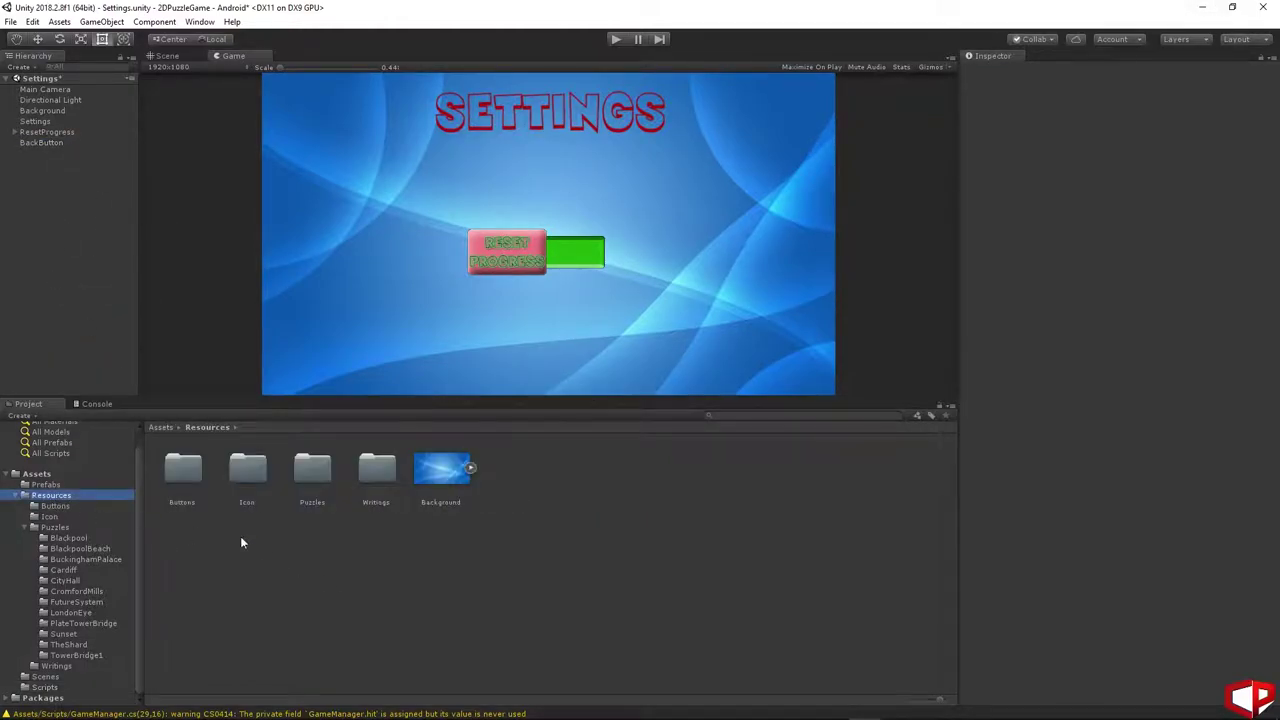
double_click(171, 468)
left_click_drag(449, 468, 41, 149)
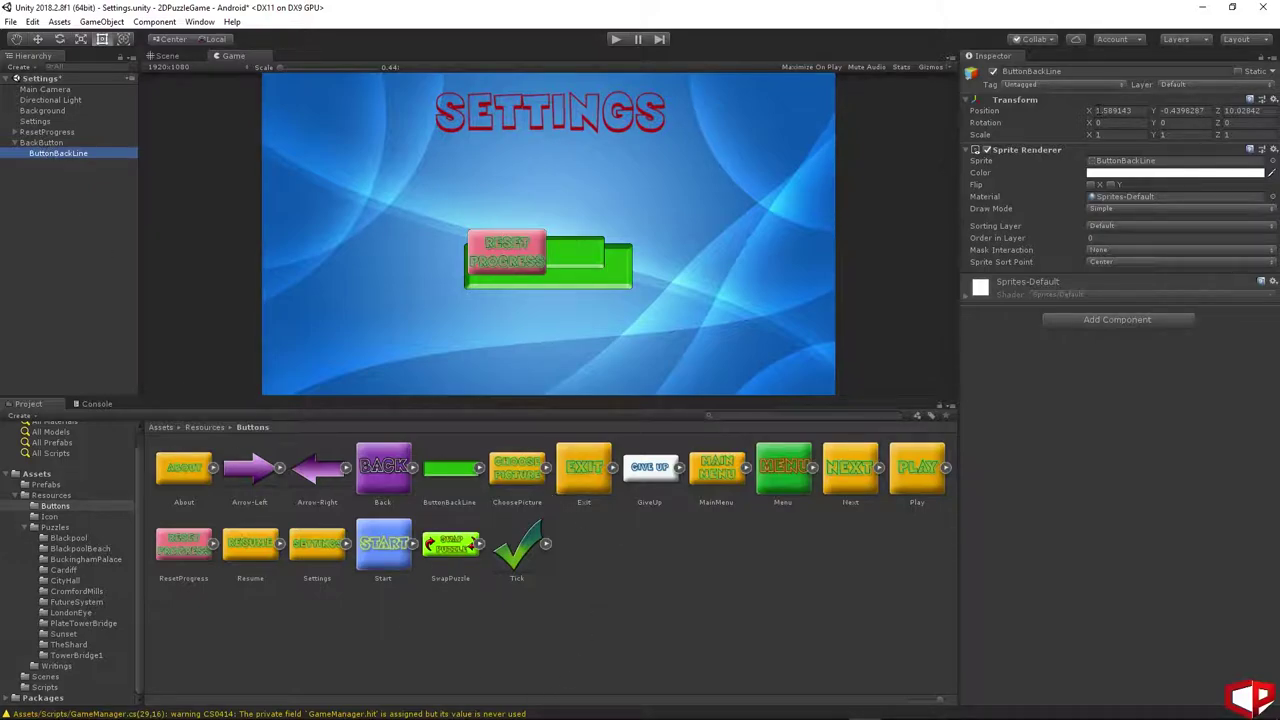
- Set the position of BackButton's ButtonBackLine to X 7.79 and Y -3.31
left_click(1094, 111)
type("7.79")
key("Tab")
type("-3.31")
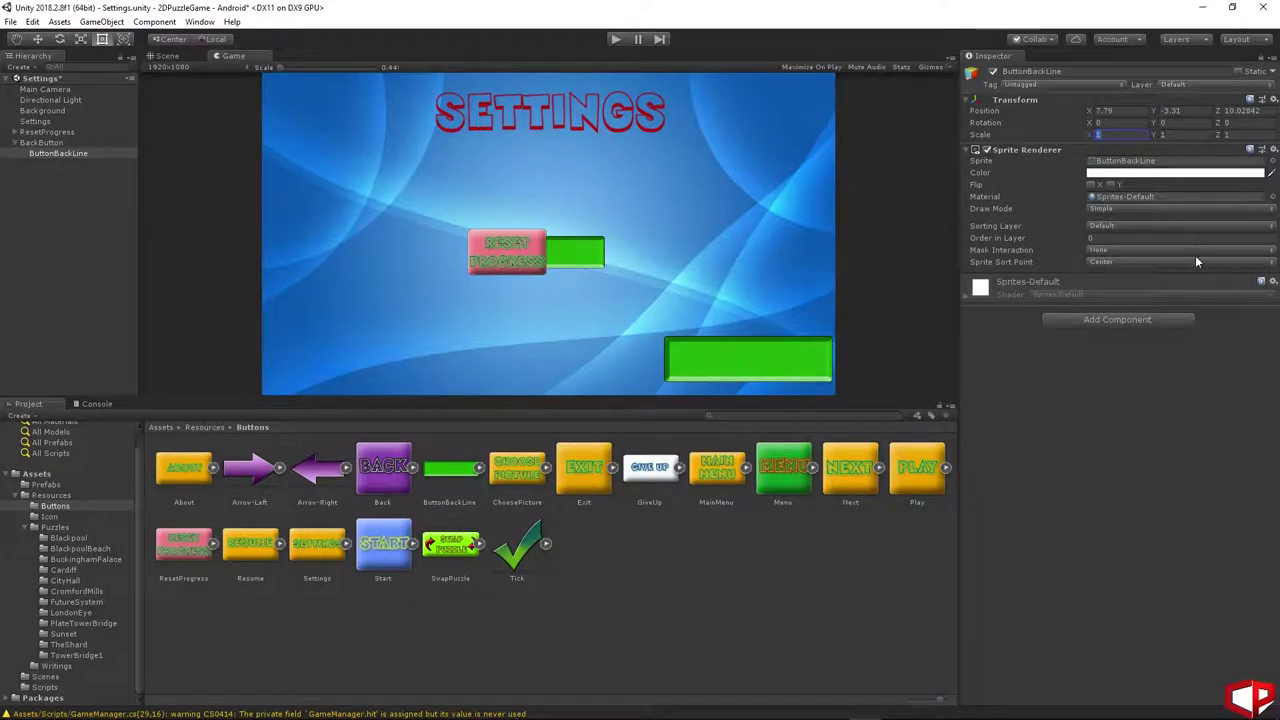
- Scale BackButton's ButtonBackLine to 0.6 in X and Y and shift its X position to 8.36
key("Tab")
key("Tab")
key("Tab")
key("Tab")
key("Tab")
type("0.6")
key("Tab")
type("0.6")
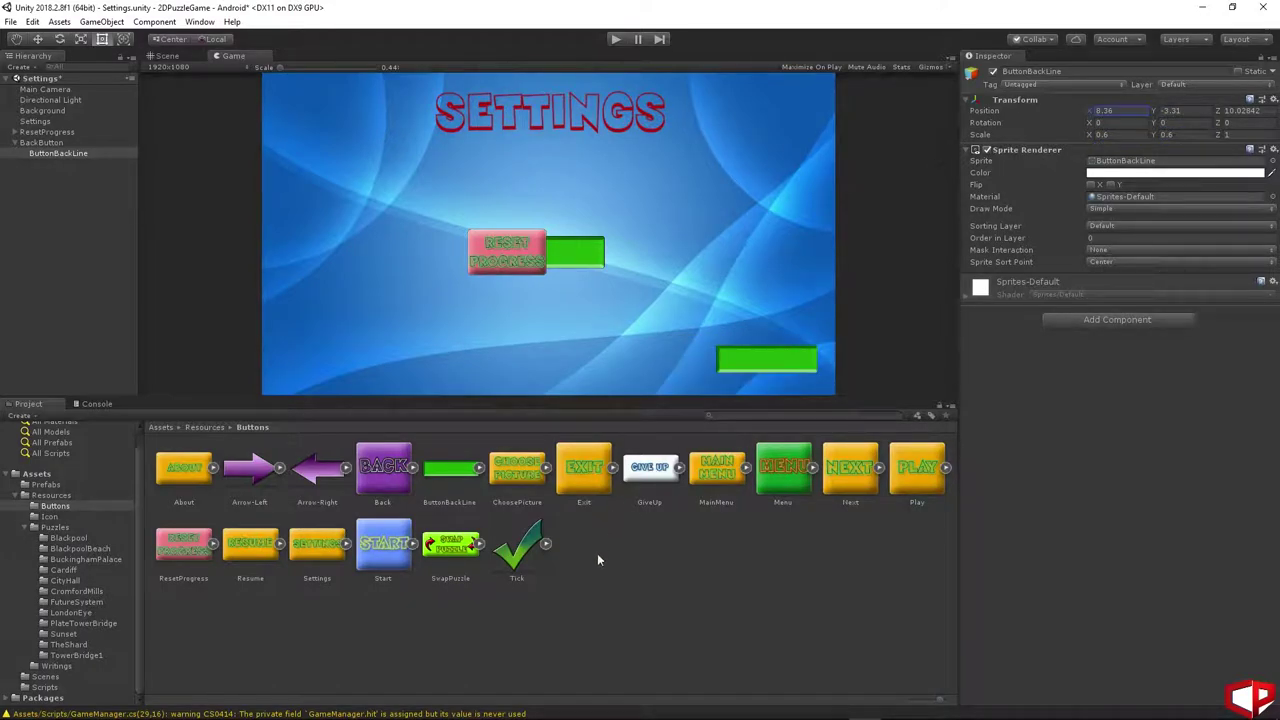
left_click(642, 564)
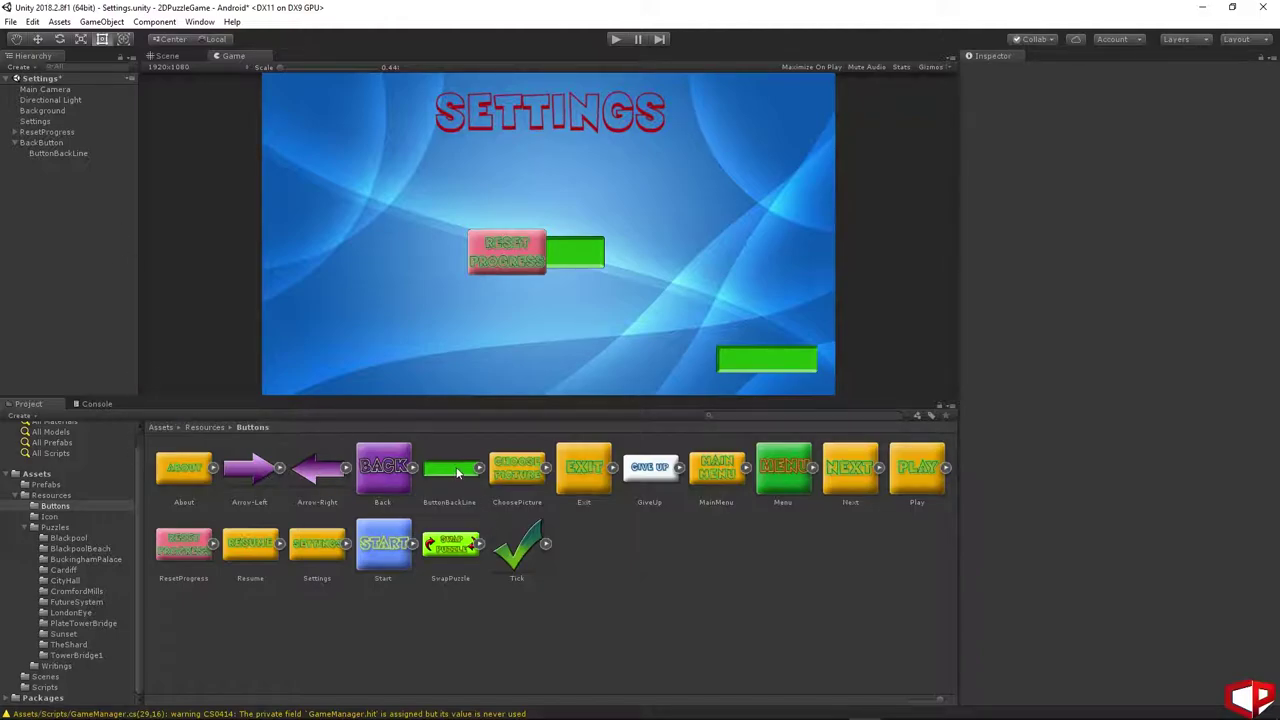
- Add the Back sprite as a child of BackButton and attach the Buttons script from the Scripts folder to it
left_click_drag(383, 468, 48, 150)
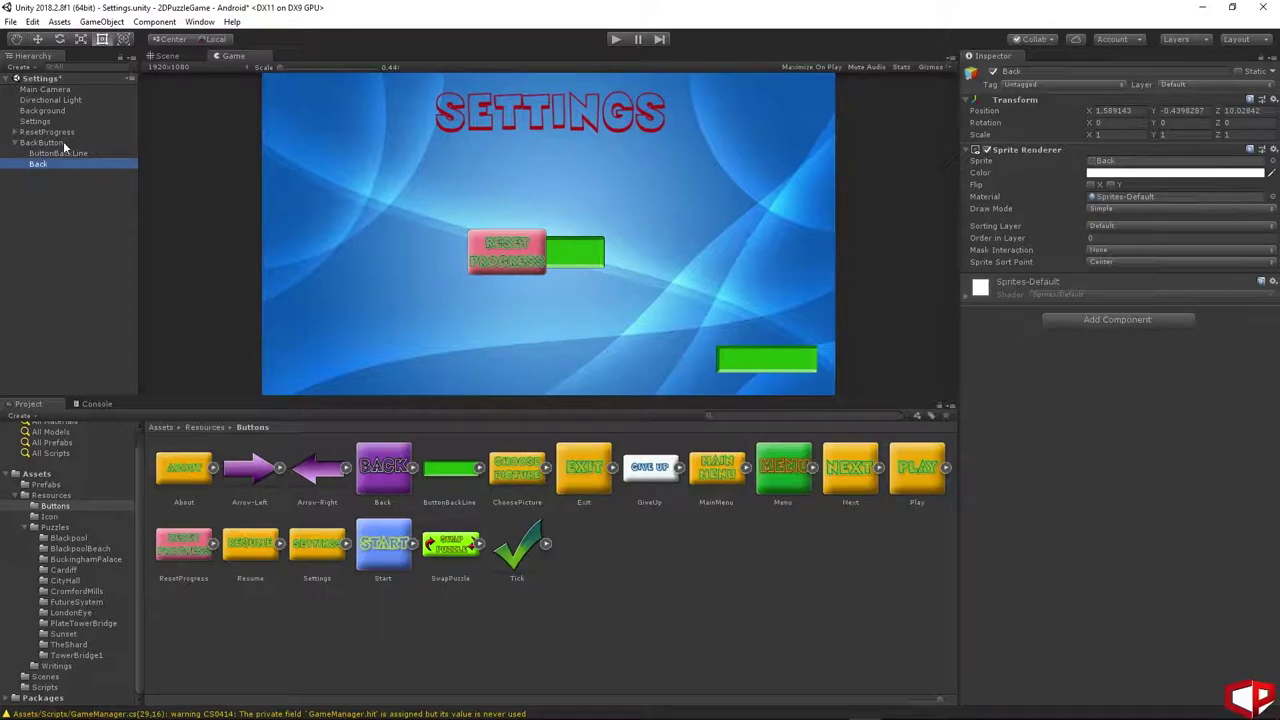
left_click(44, 688)
left_click_drag(250, 475, 1170, 388)
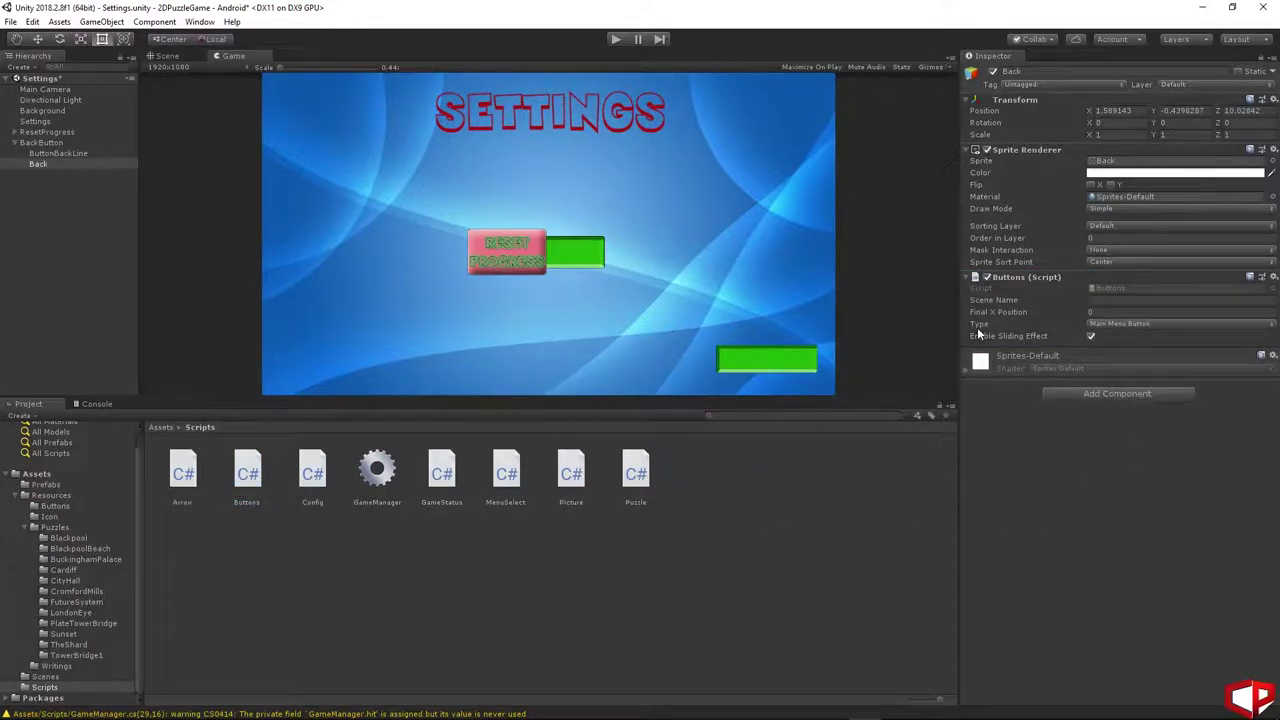
- Keep the Back sprite's button type as Main Menu Button and set its Scene Name to MainMenu
left_click(1139, 324)
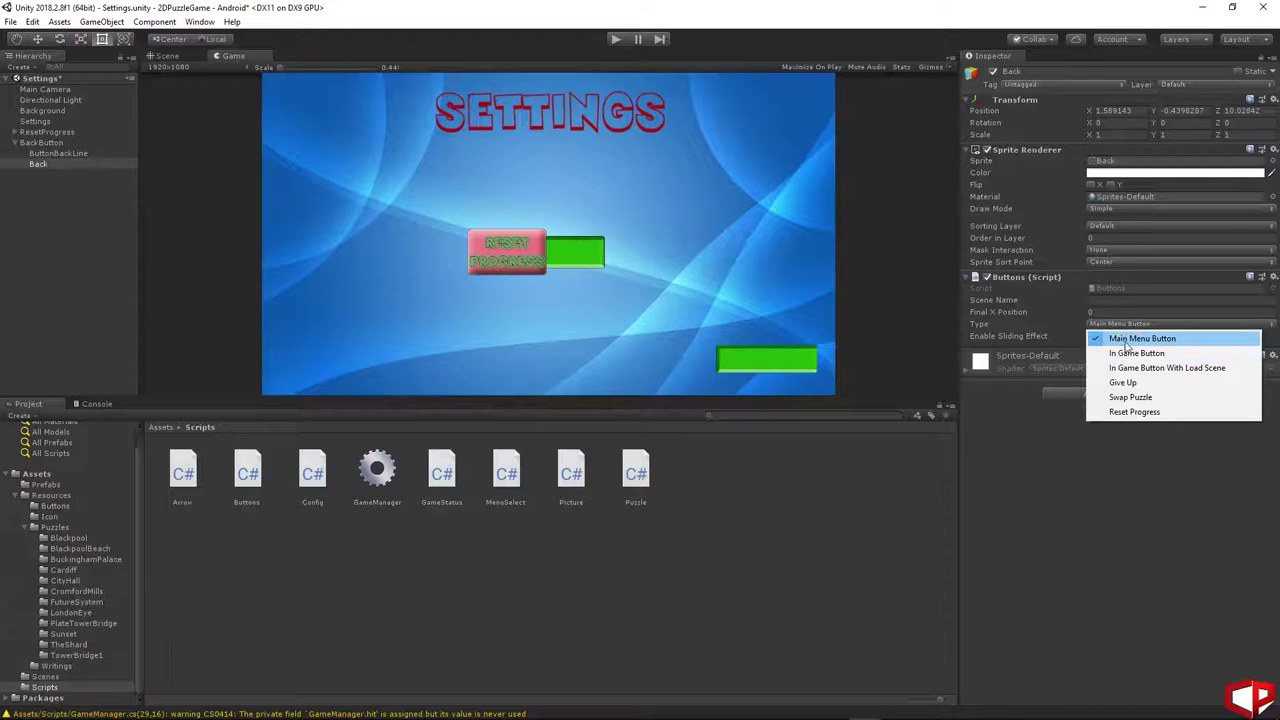
left_click(1140, 339)
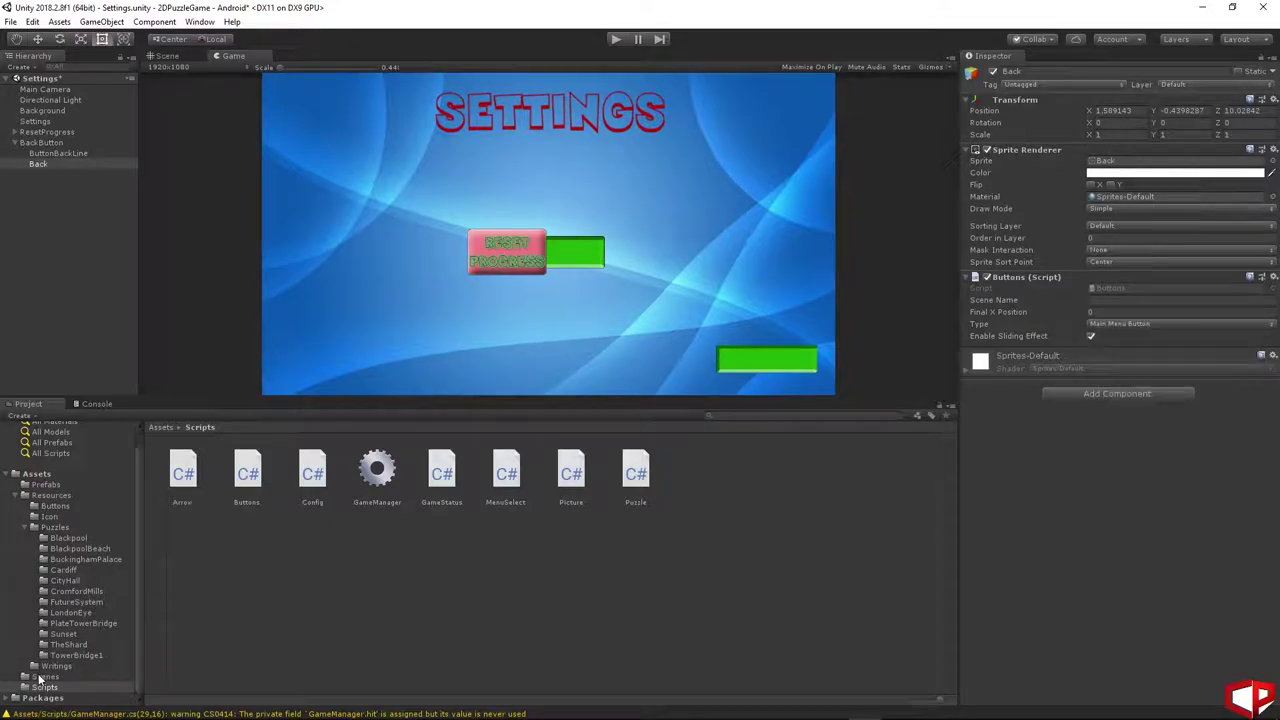
left_click(45, 676)
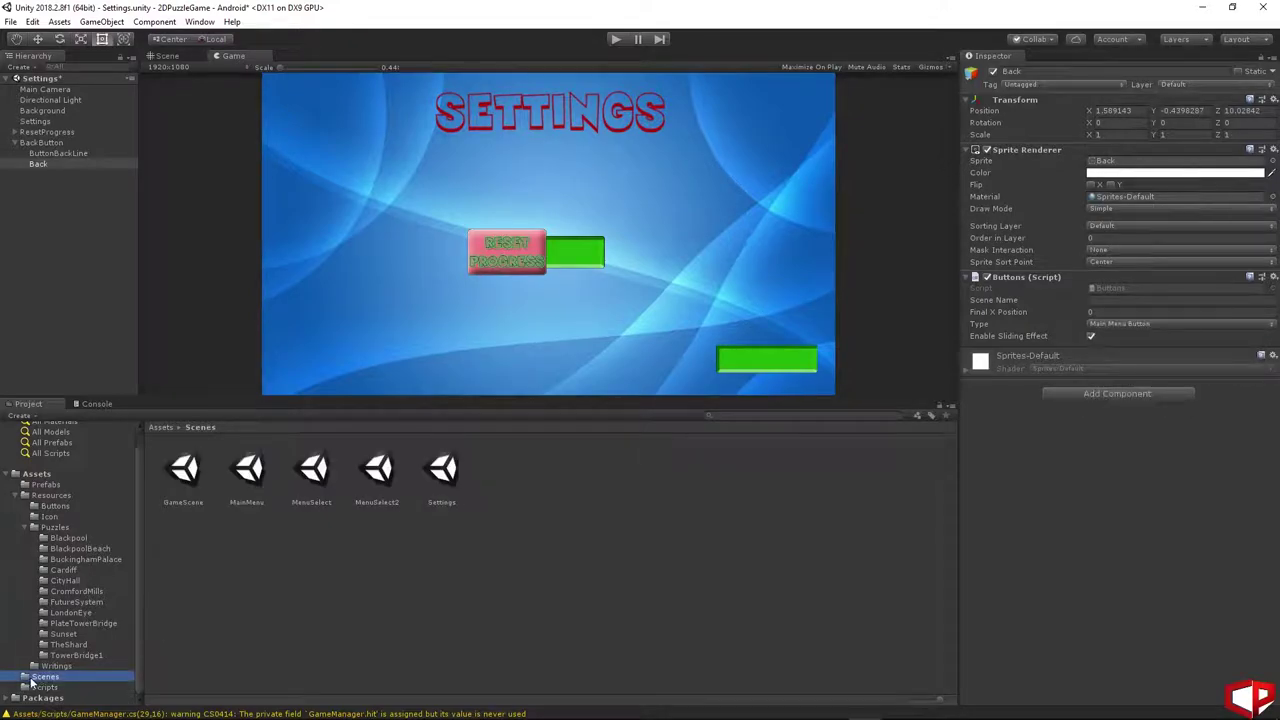
left_click(1150, 300)
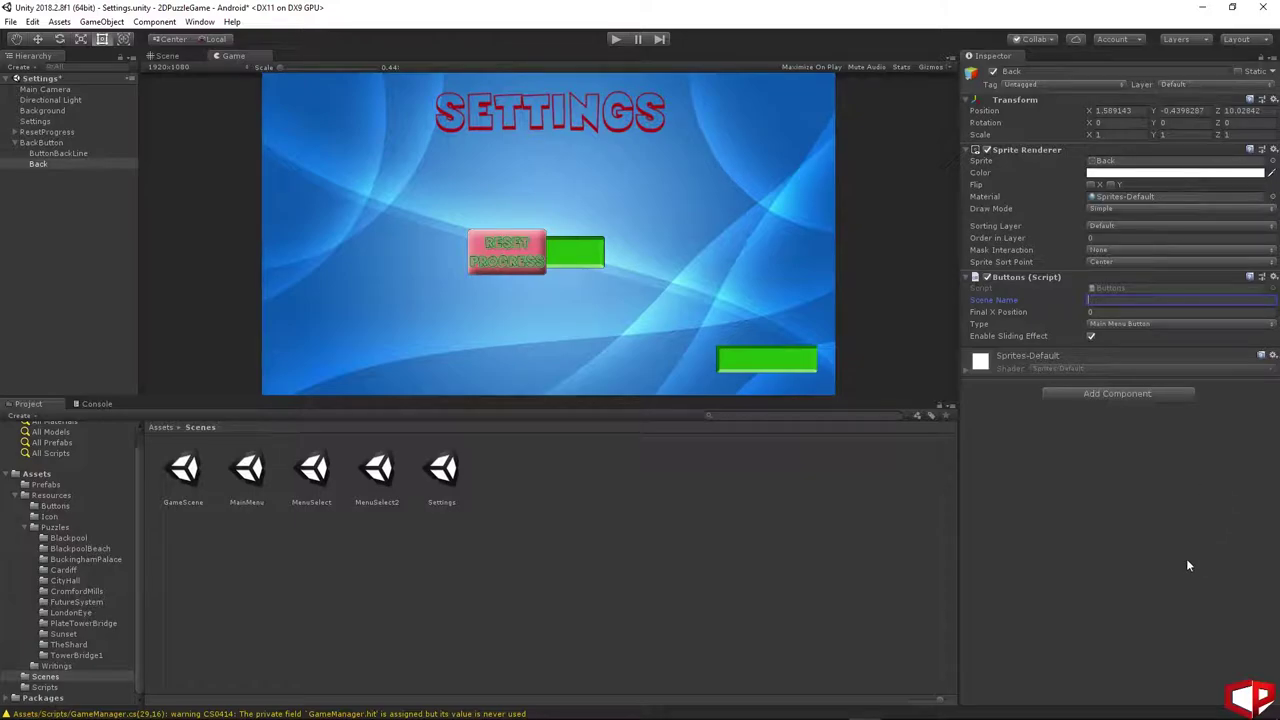
type("MainMenu")
- Set the Back sprite's Z position to 1 and match its Y position to the ButtonBackLine's -3.31
left_click(1240, 110)
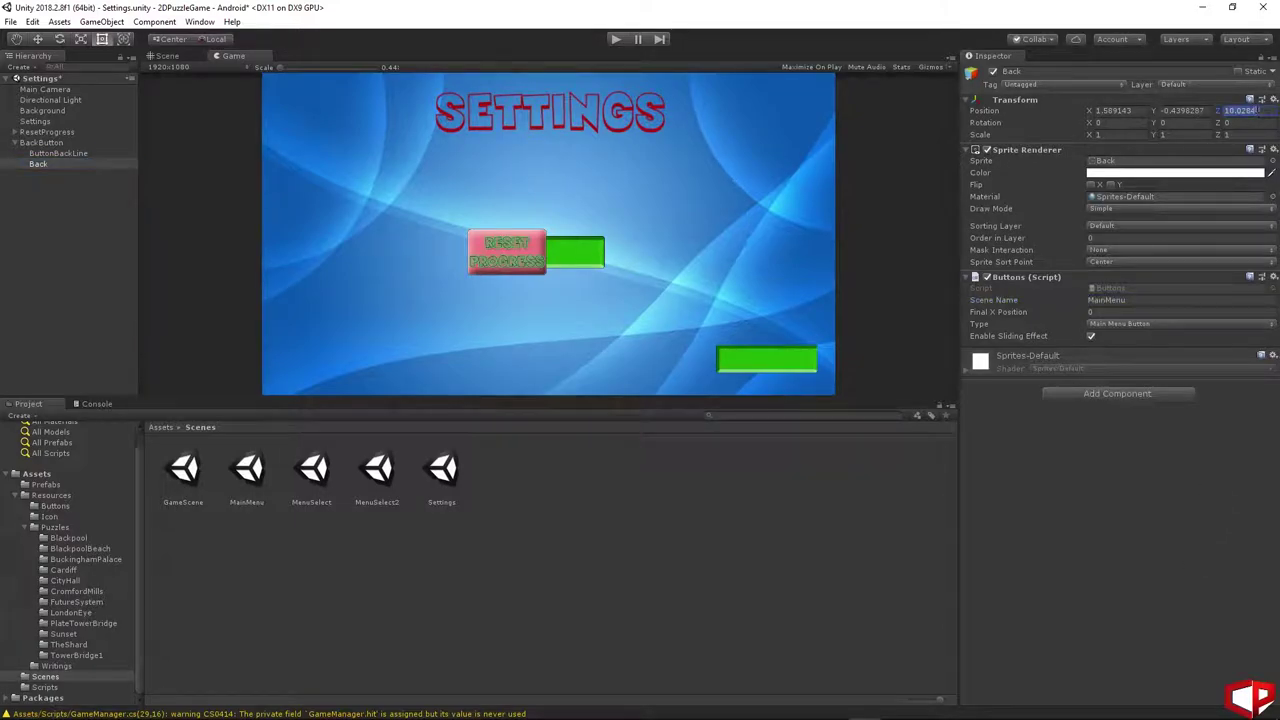
type("1")
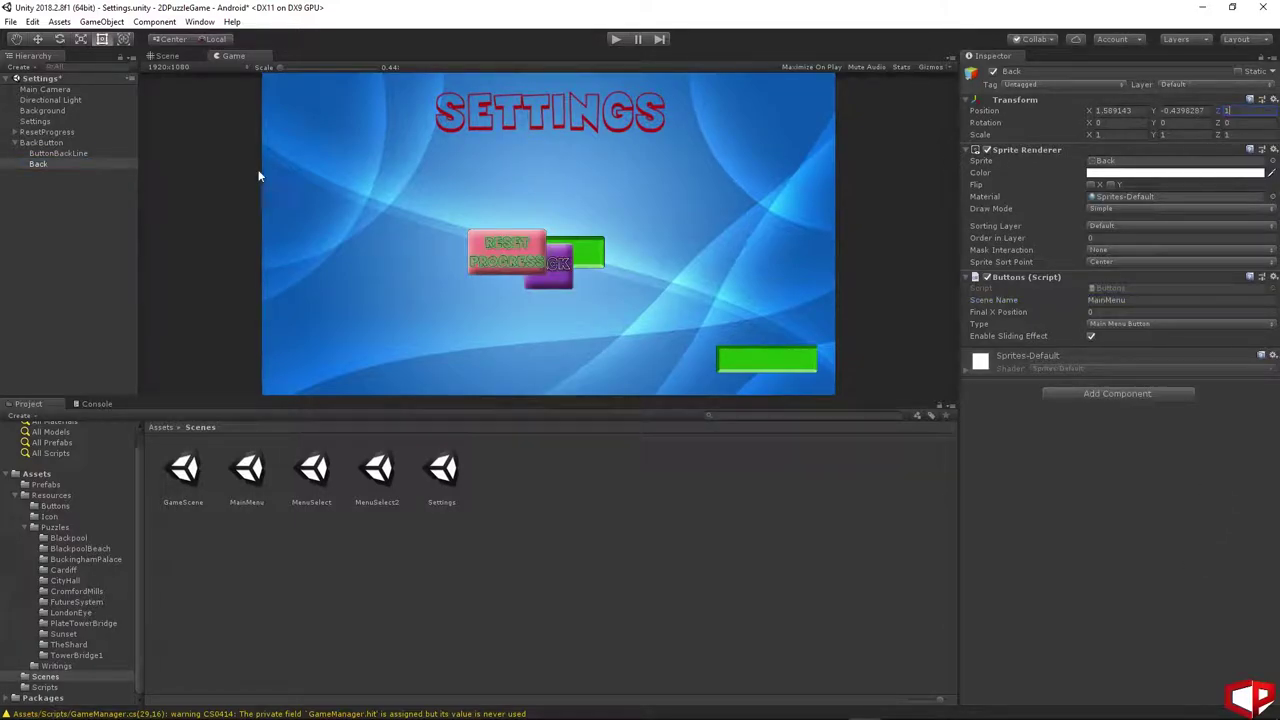
left_click(52, 153)
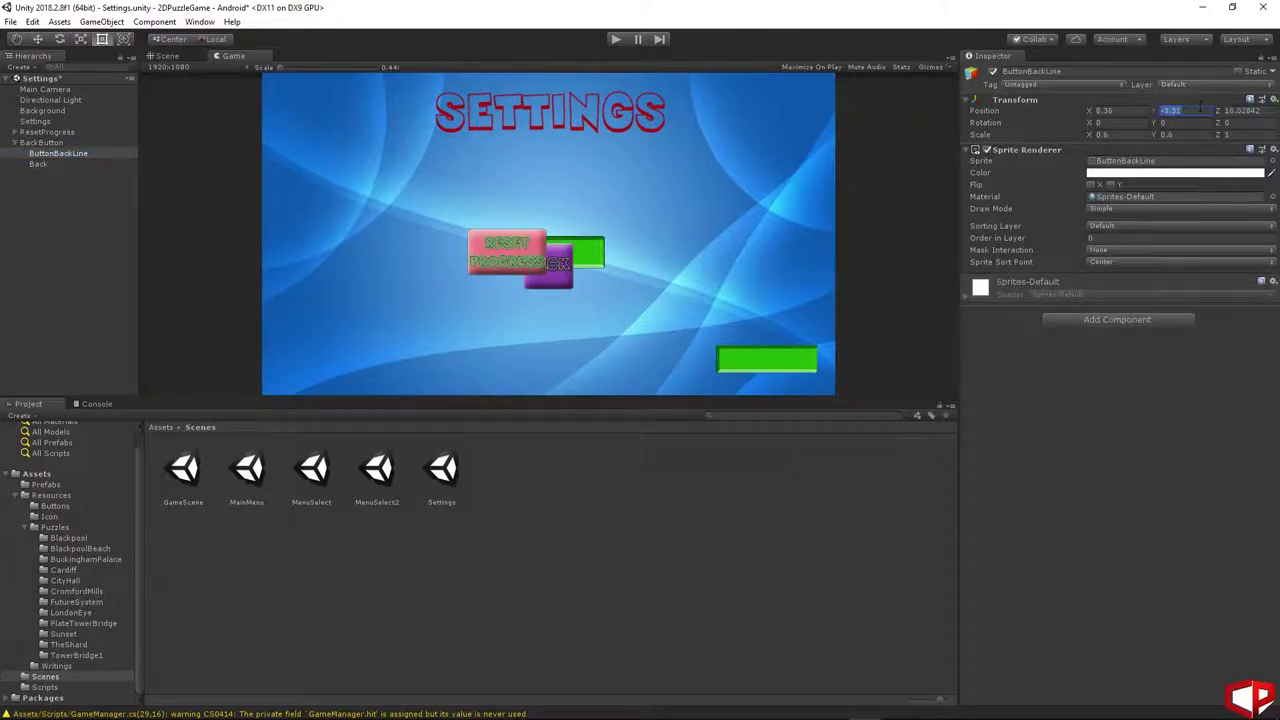
left_click(31, 165)
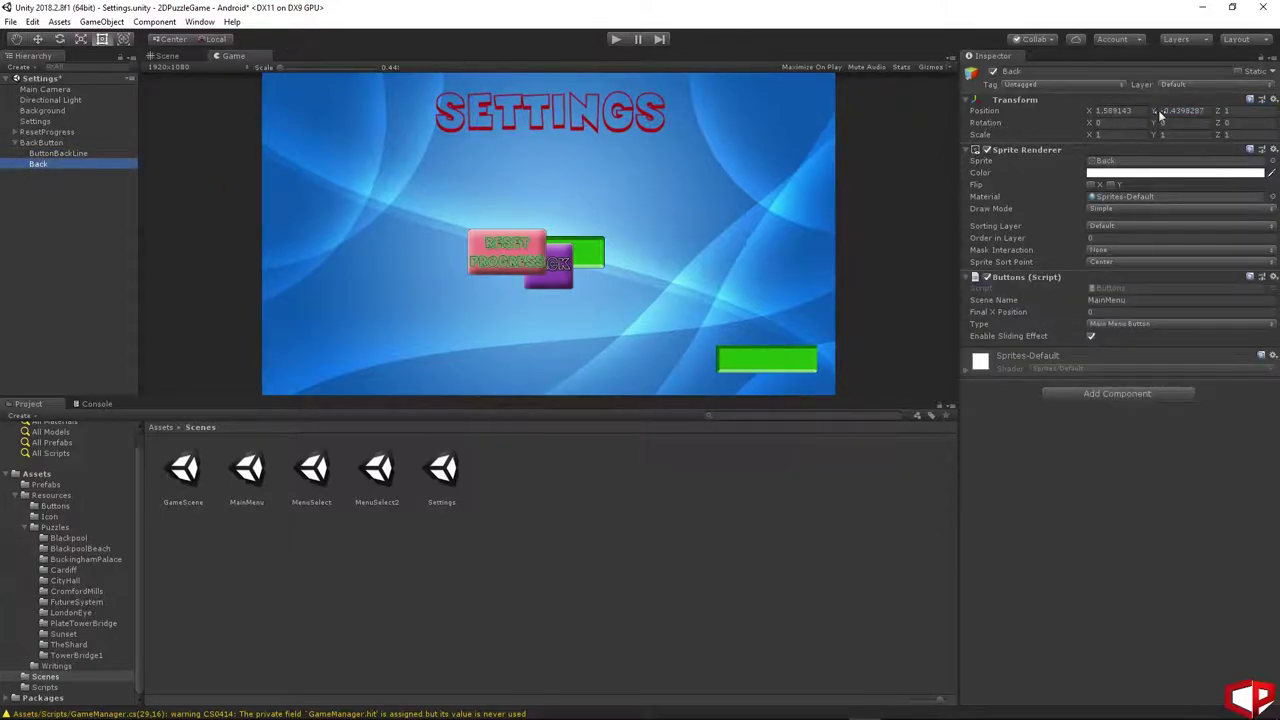
left_click_drag(1156, 110, 1120, 110)
- Move the Back sprite onto the start of its ButtonBackLine by setting its X position to 7.4
left_click(42, 155)
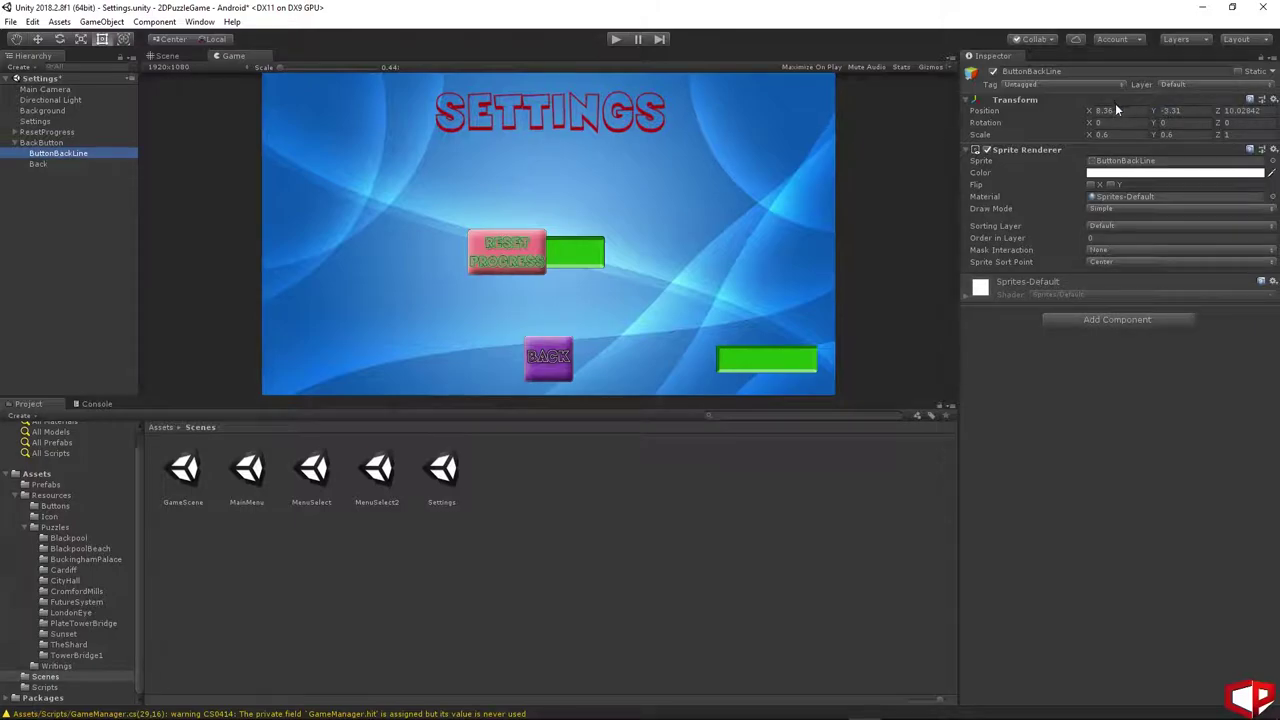
left_click(1123, 109)
key("ctrl+c")
left_click(58, 164)
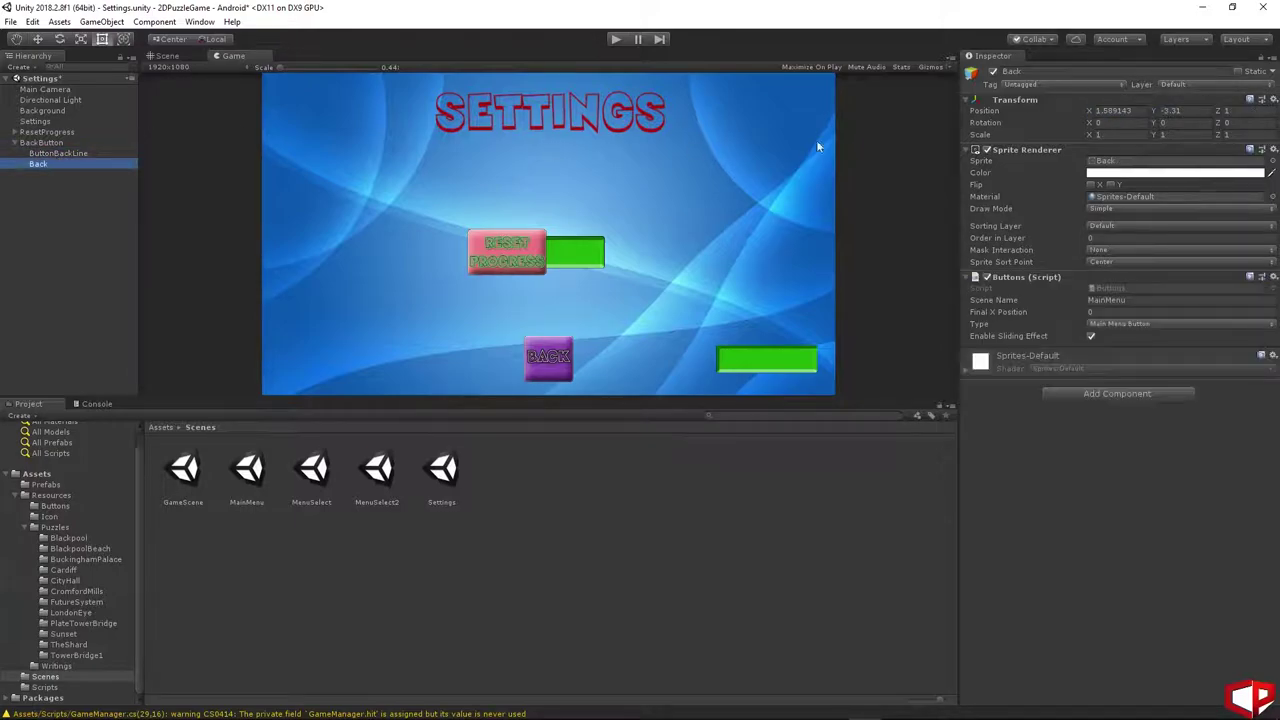
left_click(1122, 116)
key("ctrl+v")
left_click_drag(1088, 110, 1078, 112)
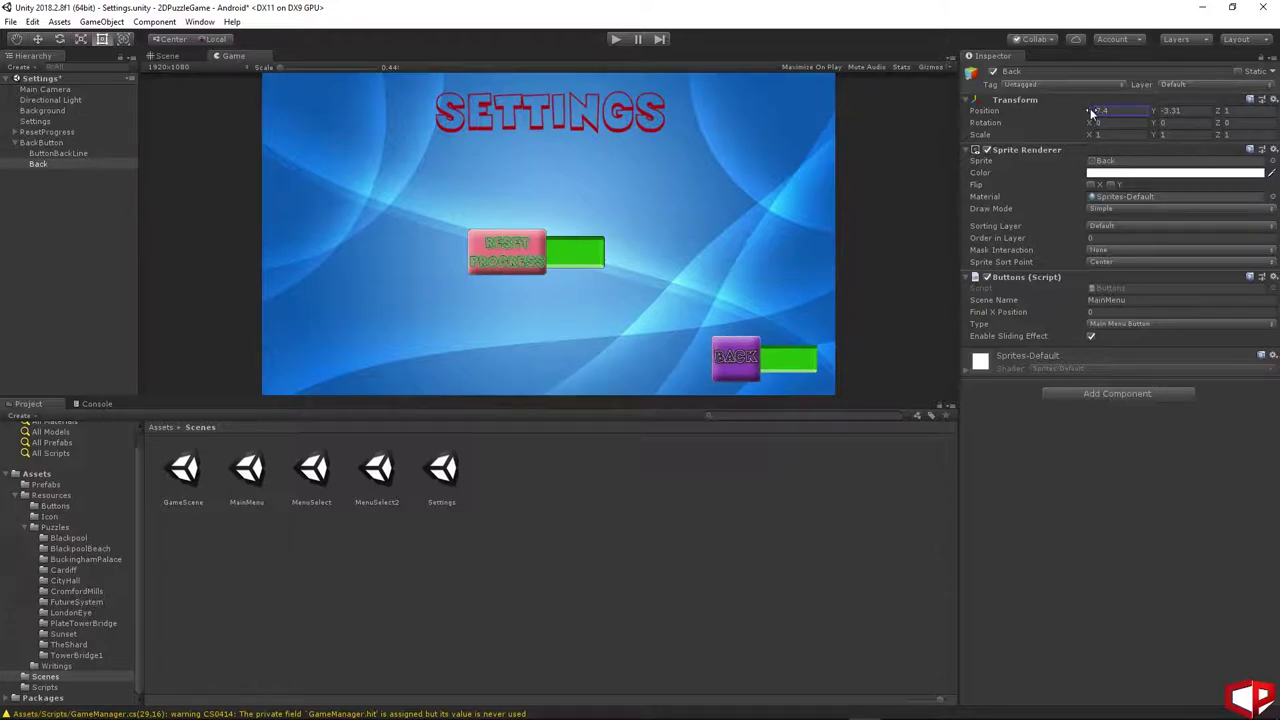
left_click_drag(1092, 112, 1111, 111)
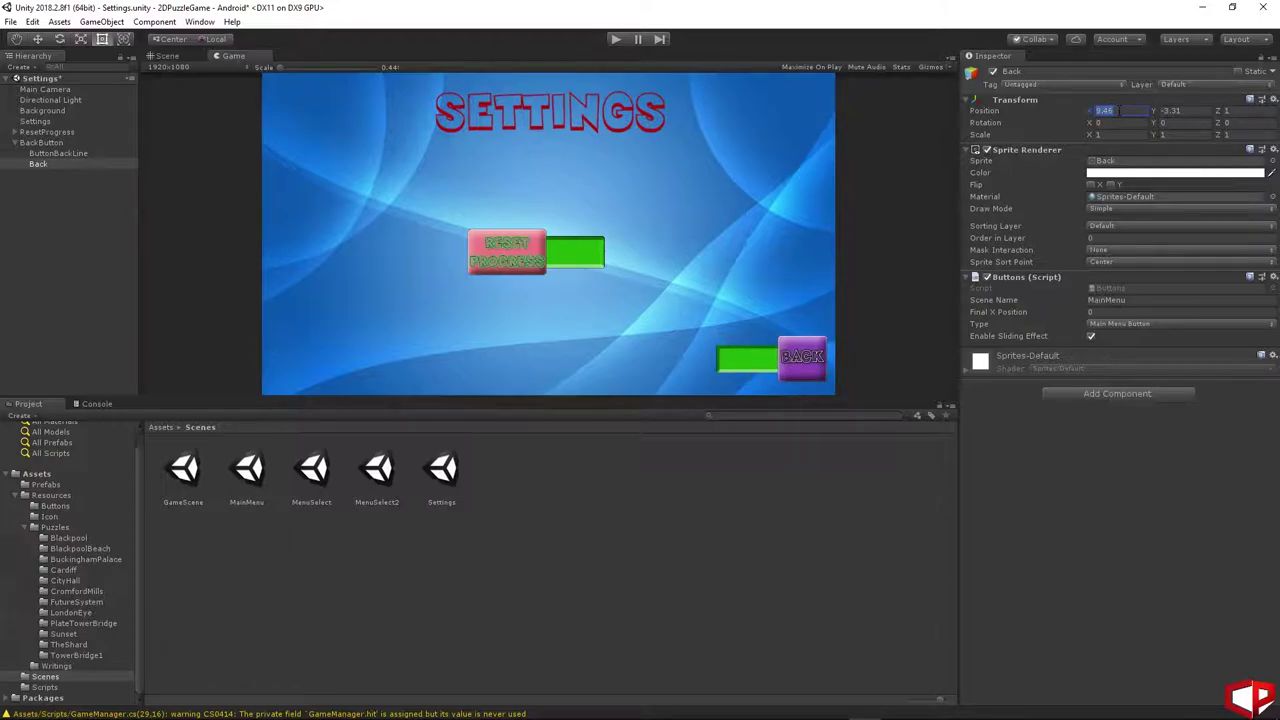
type("7.4")
- Set the Back sprite's Final X Position to 9.4 and save the Settings scene
left_click(1100, 311)
type("9.4")
key("Return")
left_click(830, 560)
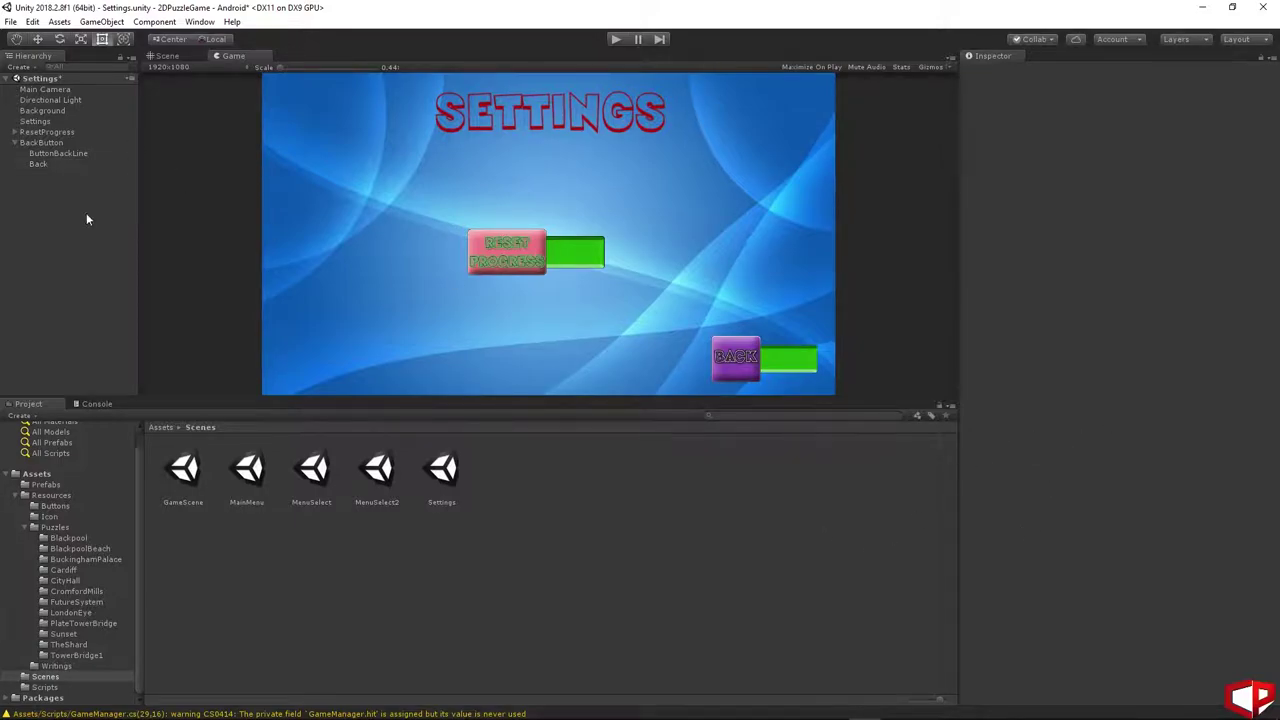
left_click(10, 21)
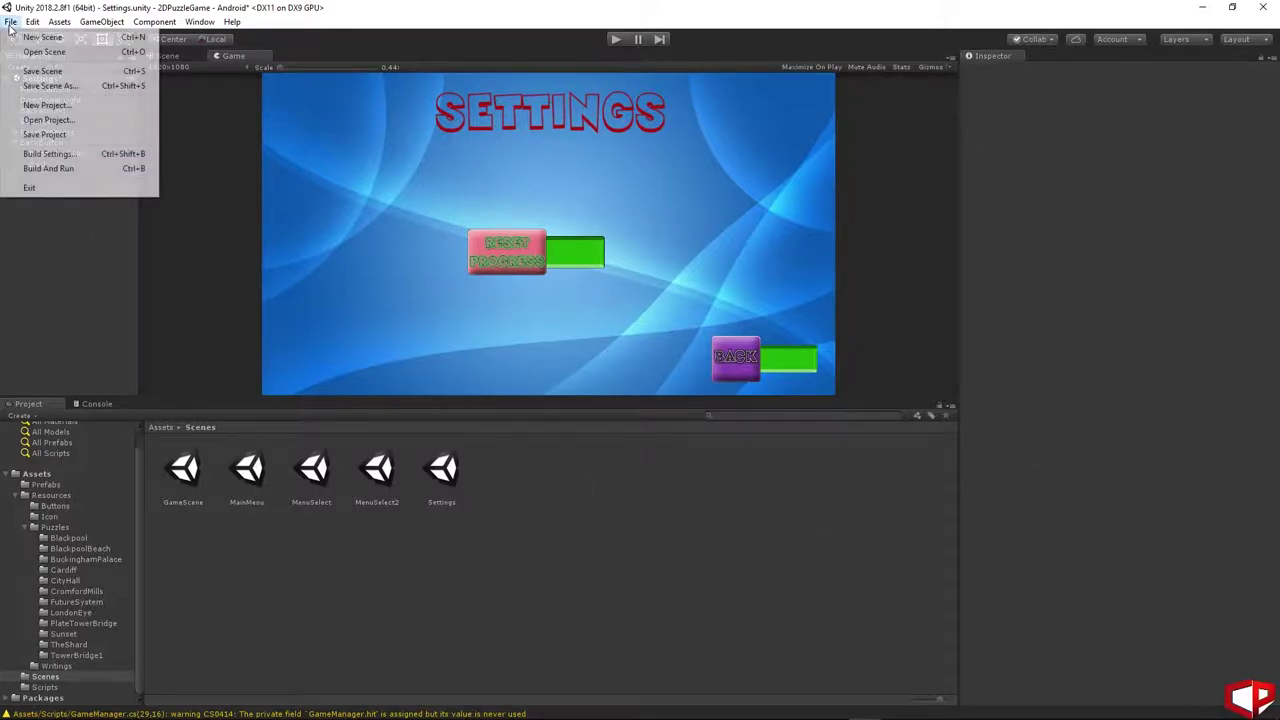
left_click(42, 71)
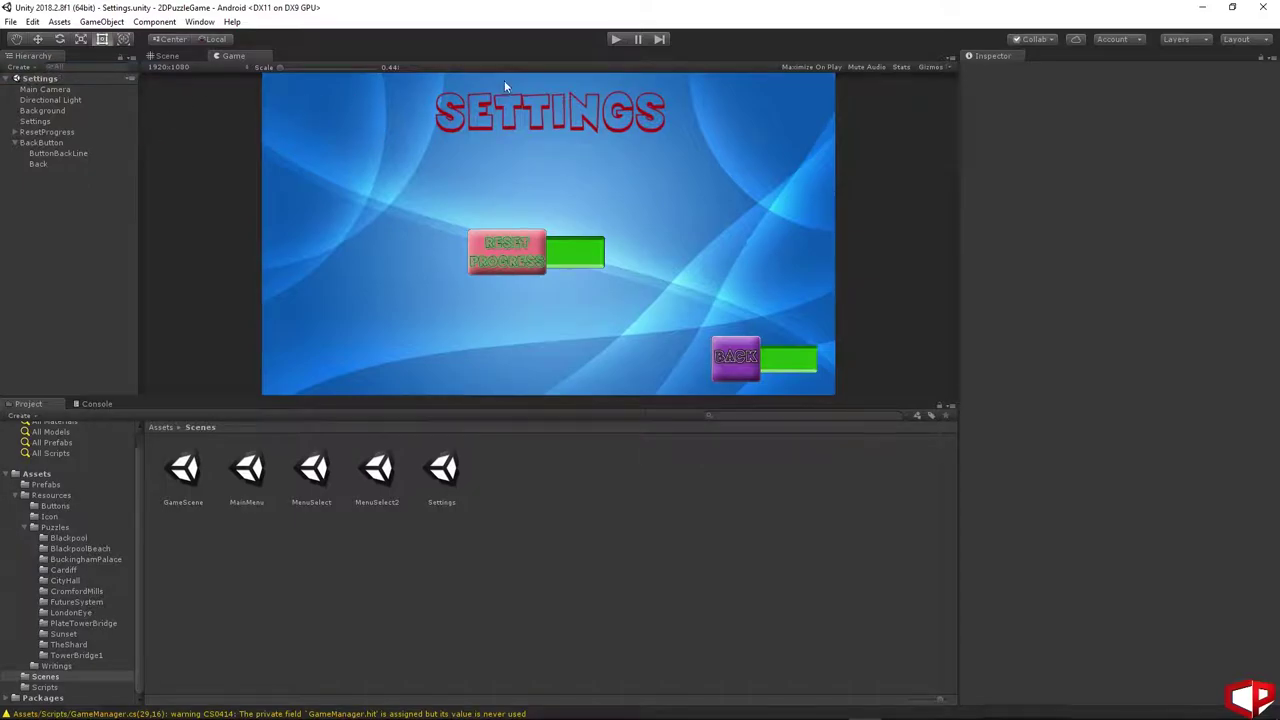
- Test-run the Settings scene with the game view's aspect ratio set to Free Aspect, and stop the run
left_click(617, 39)
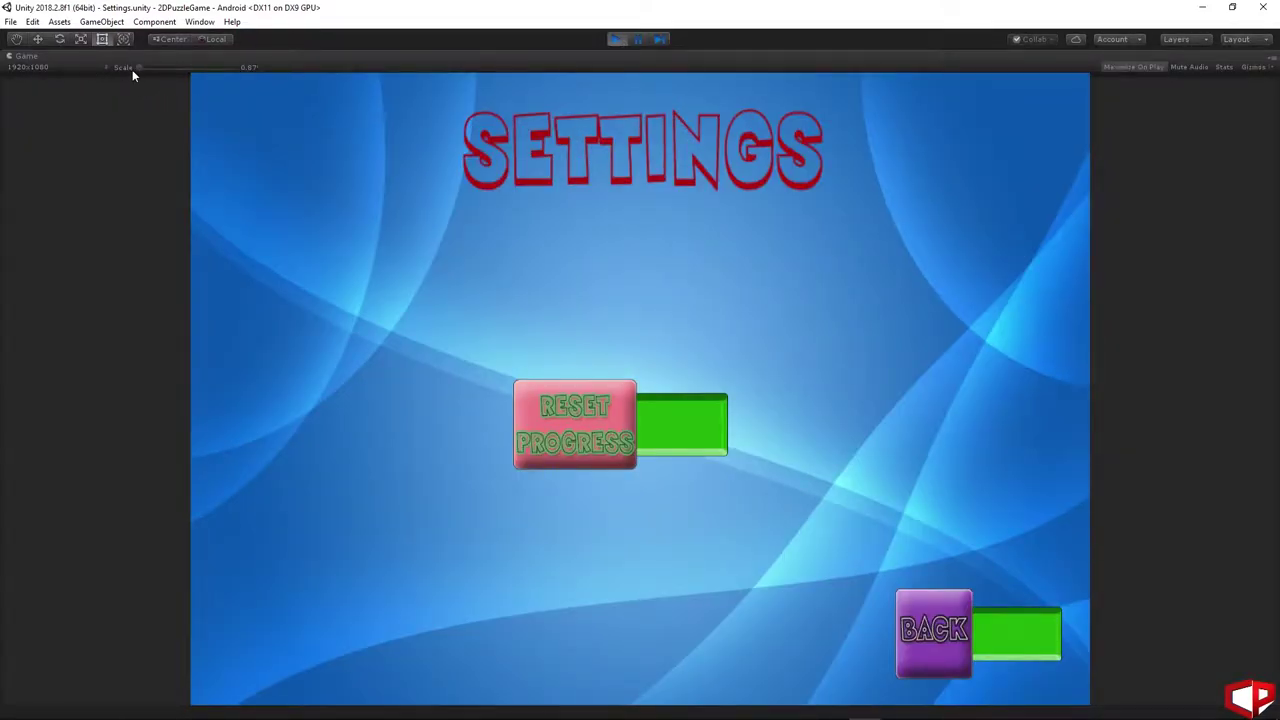
left_click(40, 67)
left_click(38, 97)
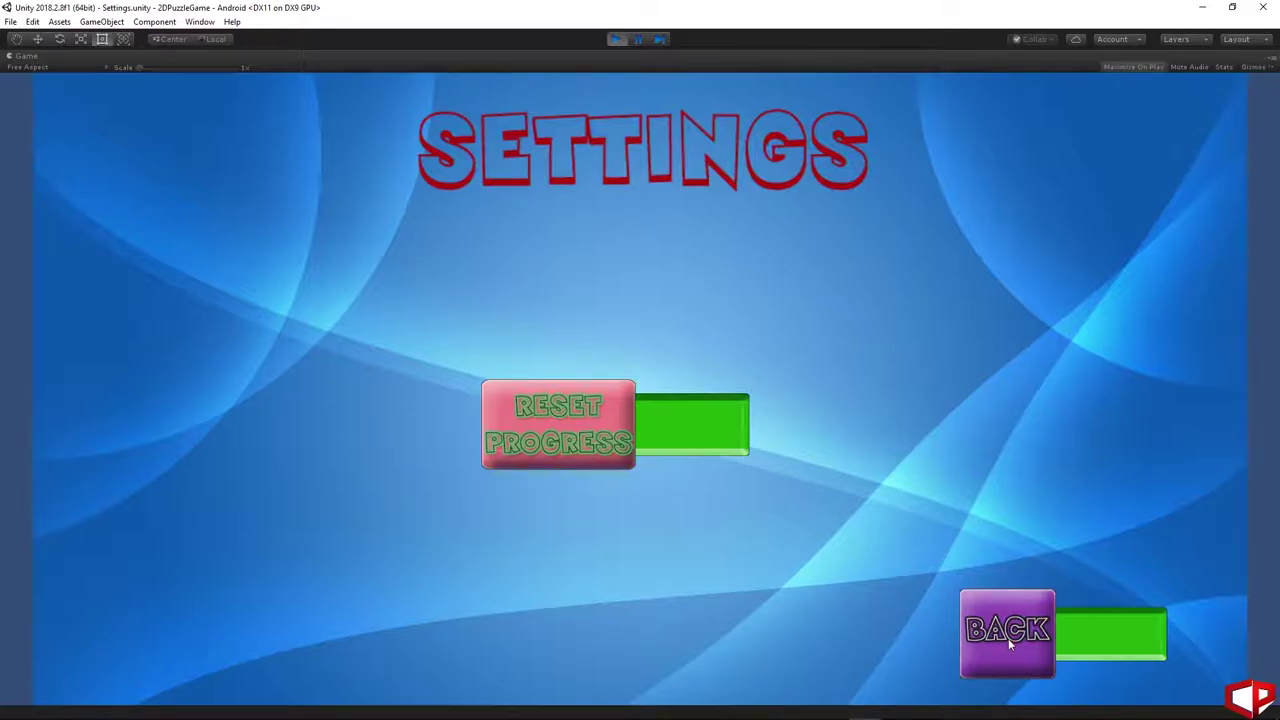
left_click(616, 39)
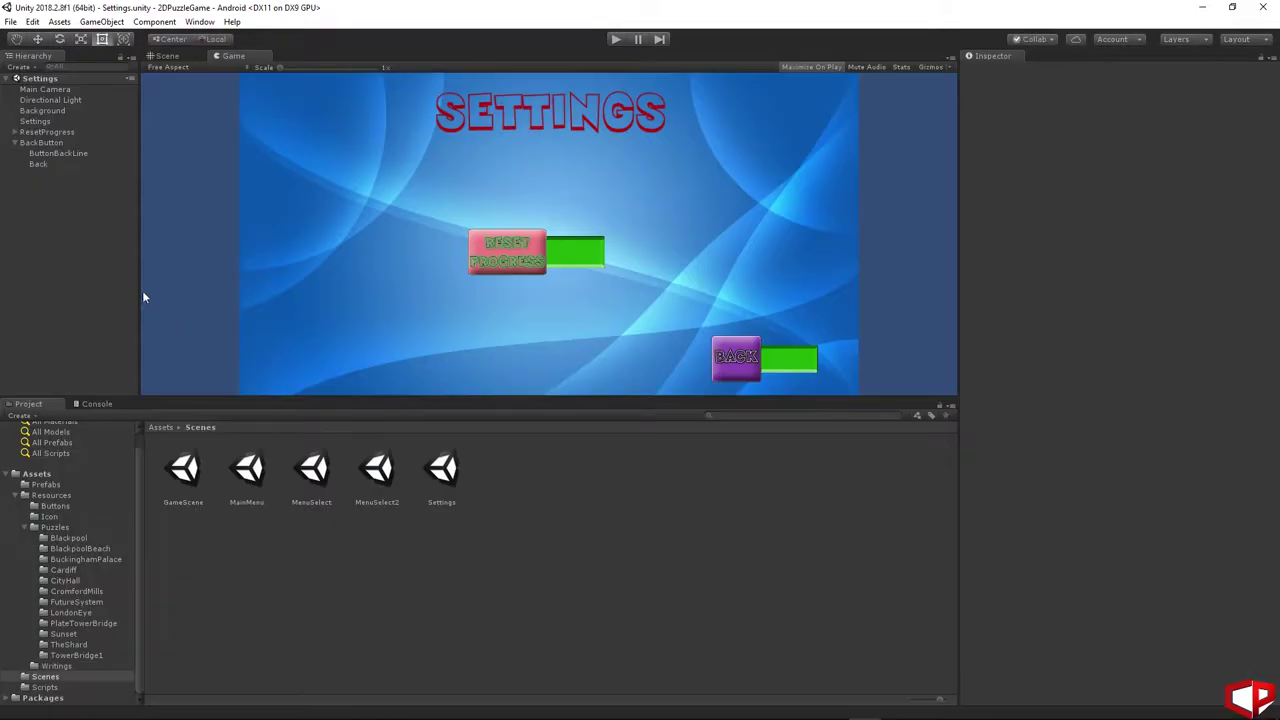
- Add a Box Collider component to the Back sprite under BackButton
left_click(38, 164)
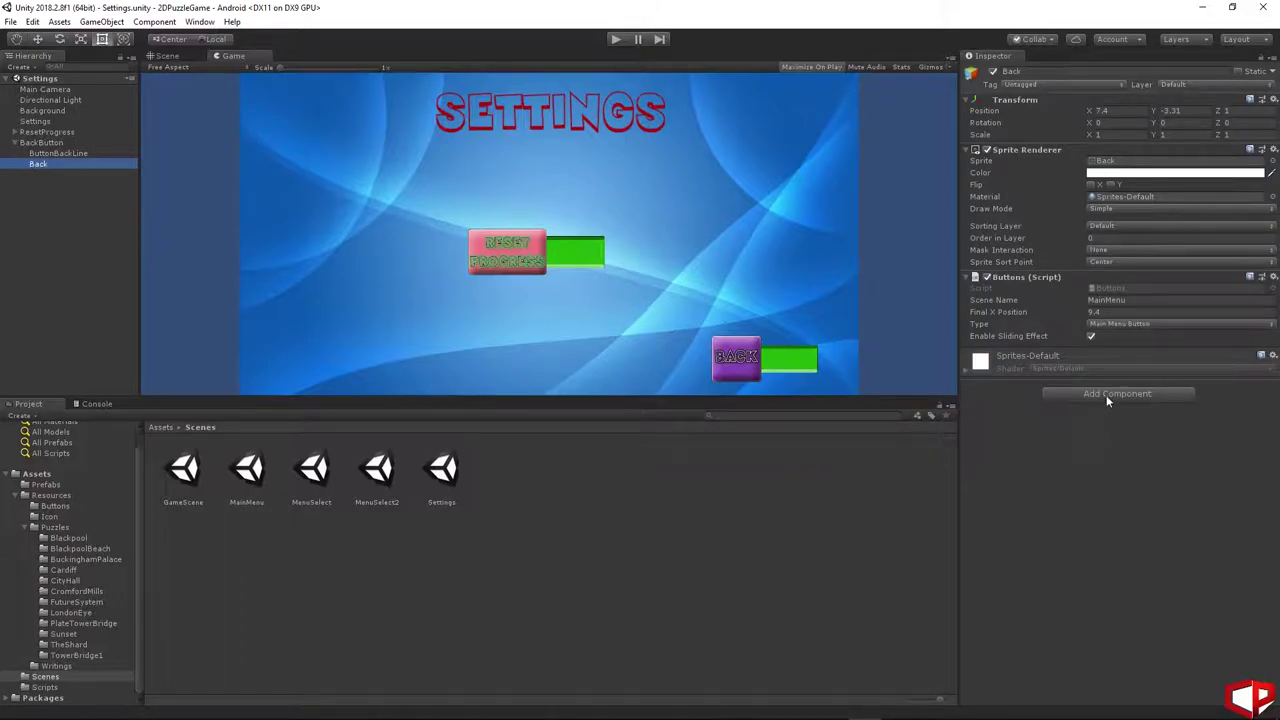
left_click(1110, 394)
type("audi")
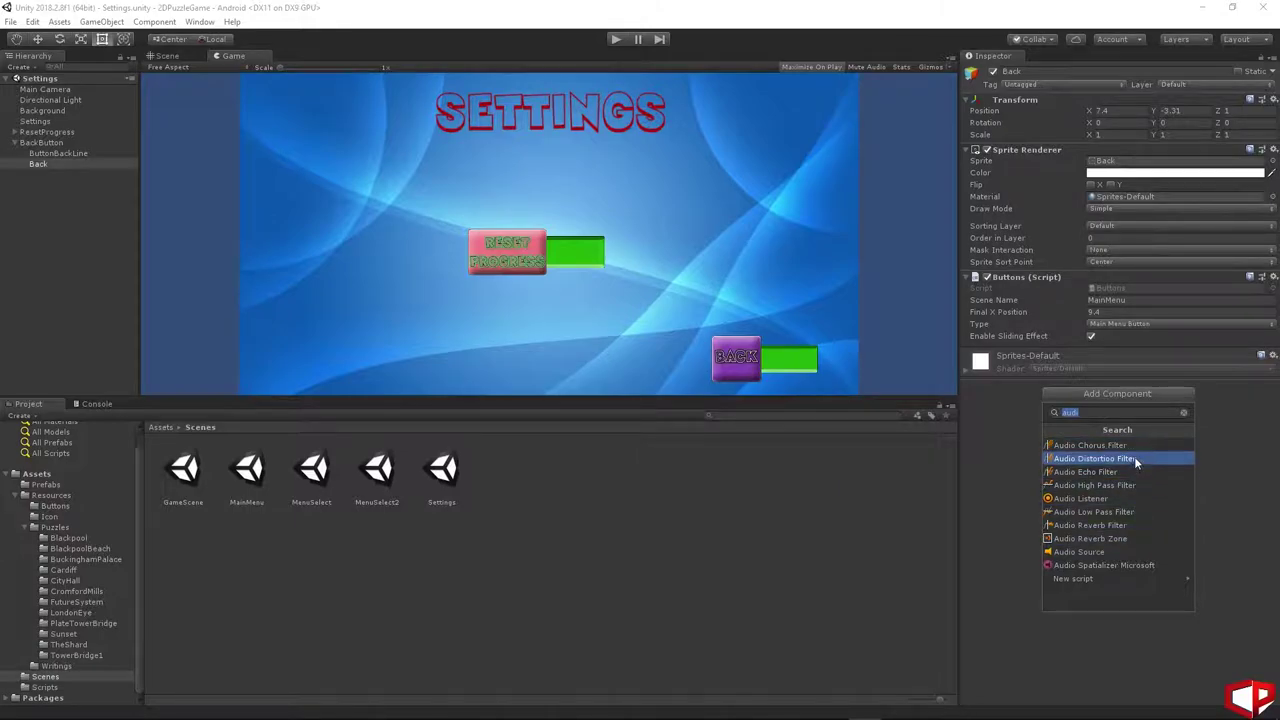
key("BackSpace")
key("BackSpace")
key("BackSpace")
key("BackSpace")
type("boxco")
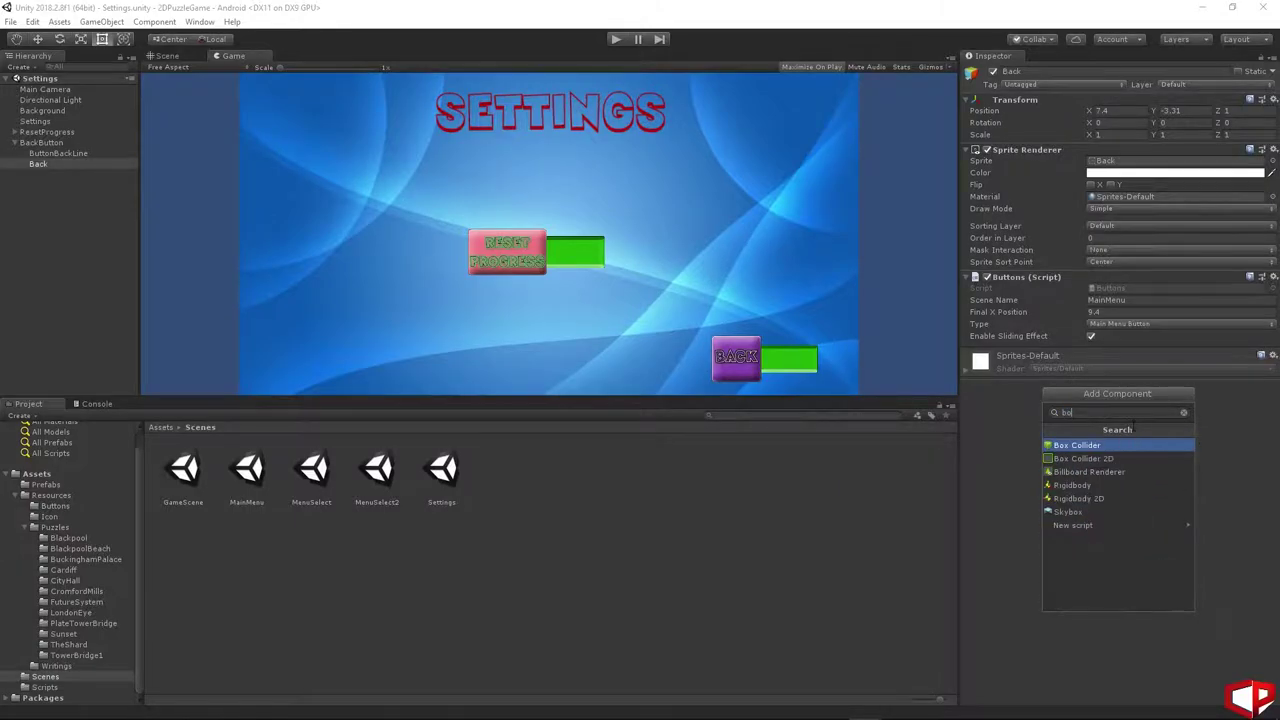
key("Down")
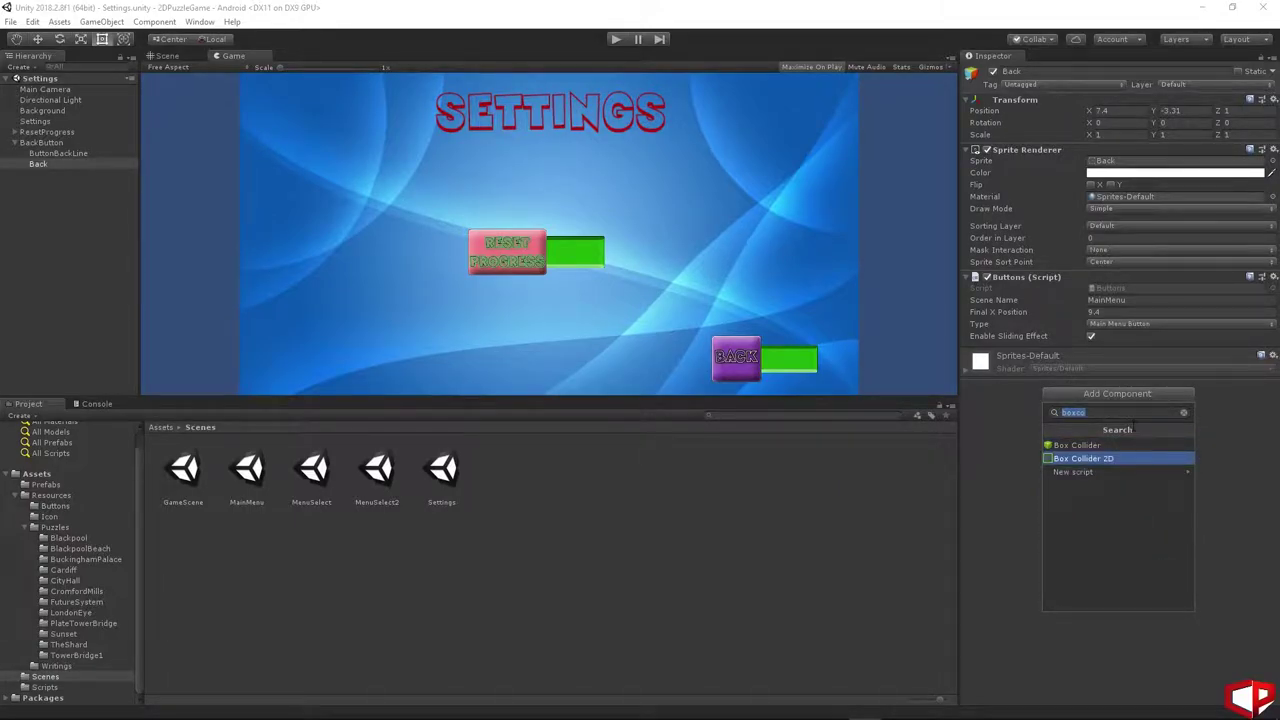
key("Up")
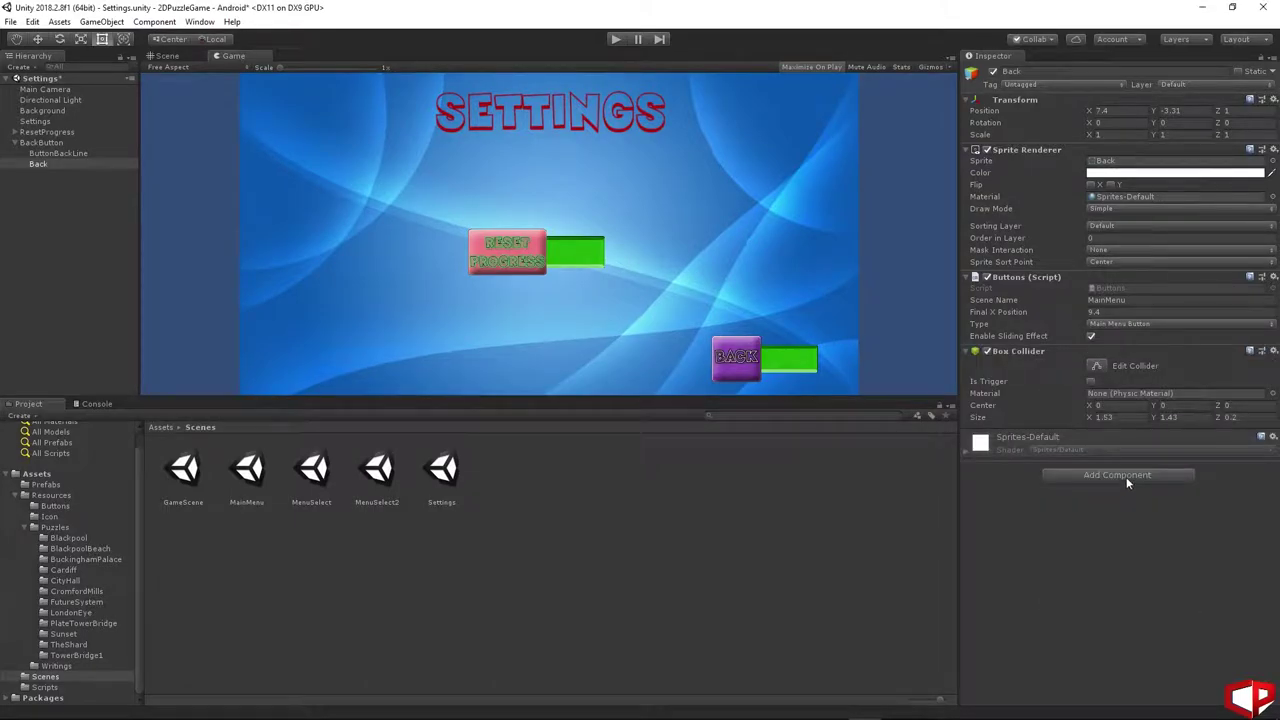
- Add a Rigidbody component to the Back sprite and turn off its Use Gravity option
left_click(1120, 477)
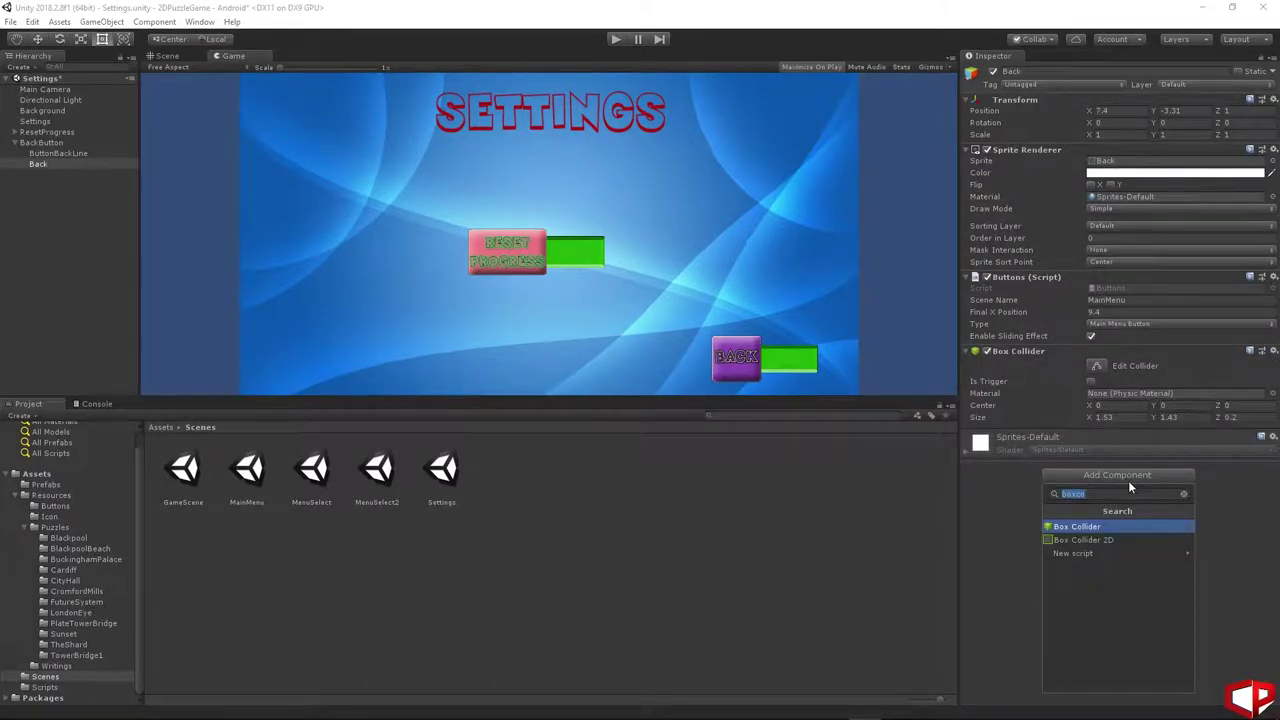
type("rig")
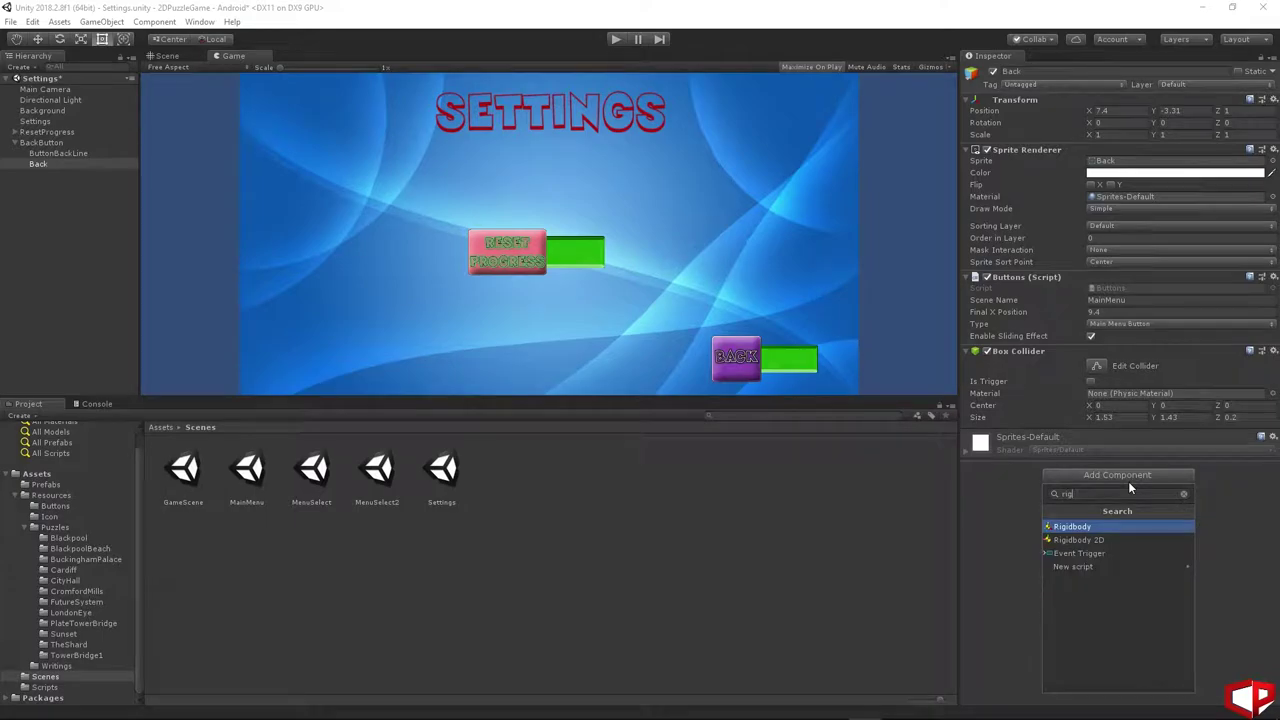
left_click(1072, 527)
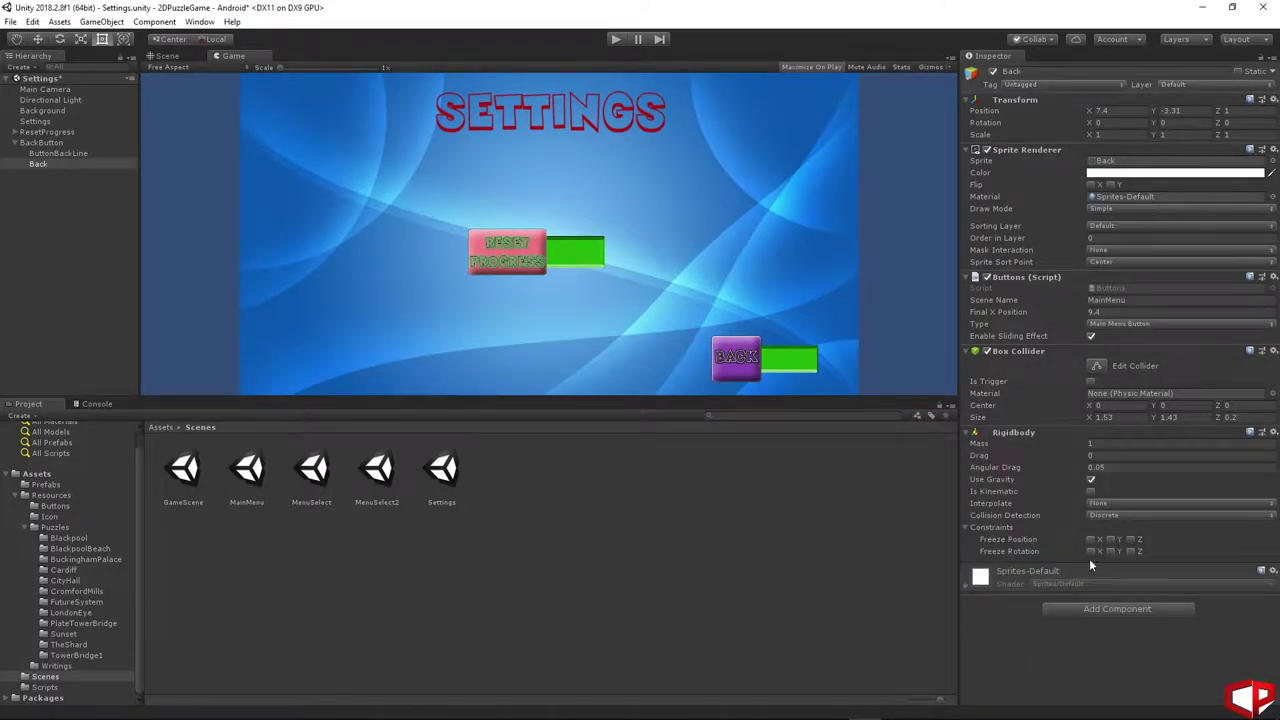
left_click(1092, 481)
left_click(1092, 481)
- Run the scene, test the Back button's slide to the main menu, and stop the run
key("ctrl+p")
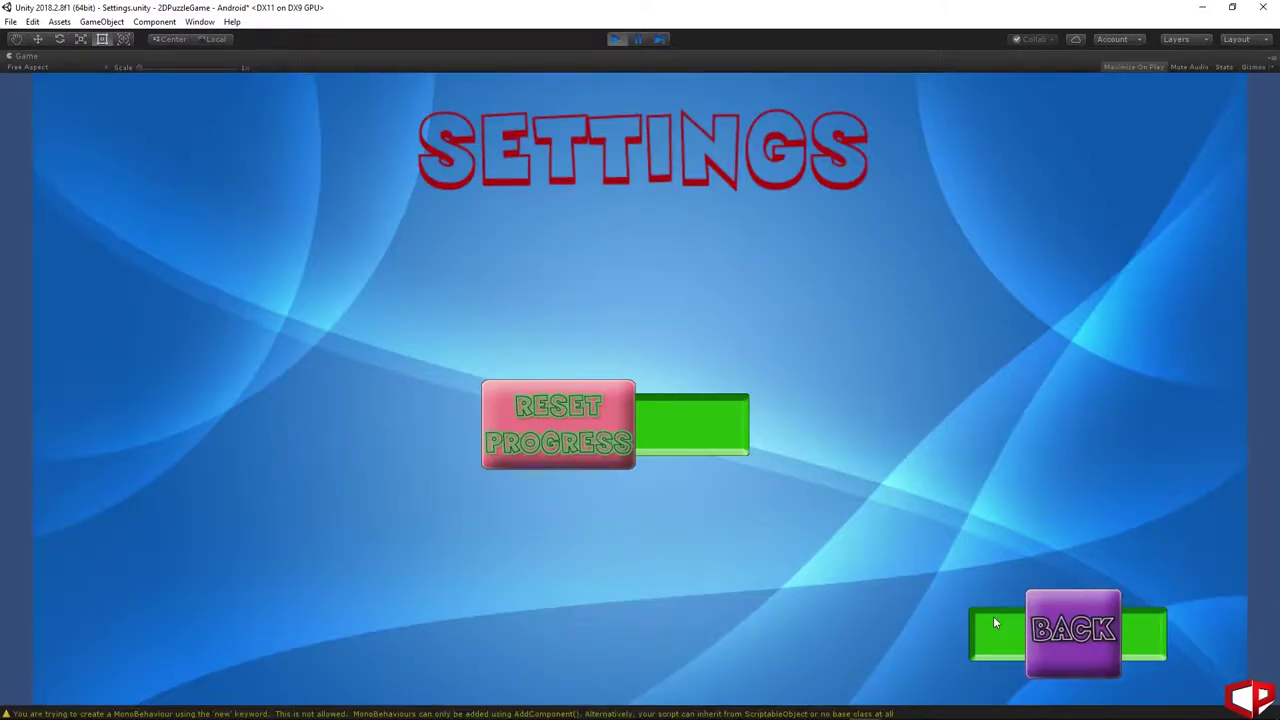
left_click(993, 620)
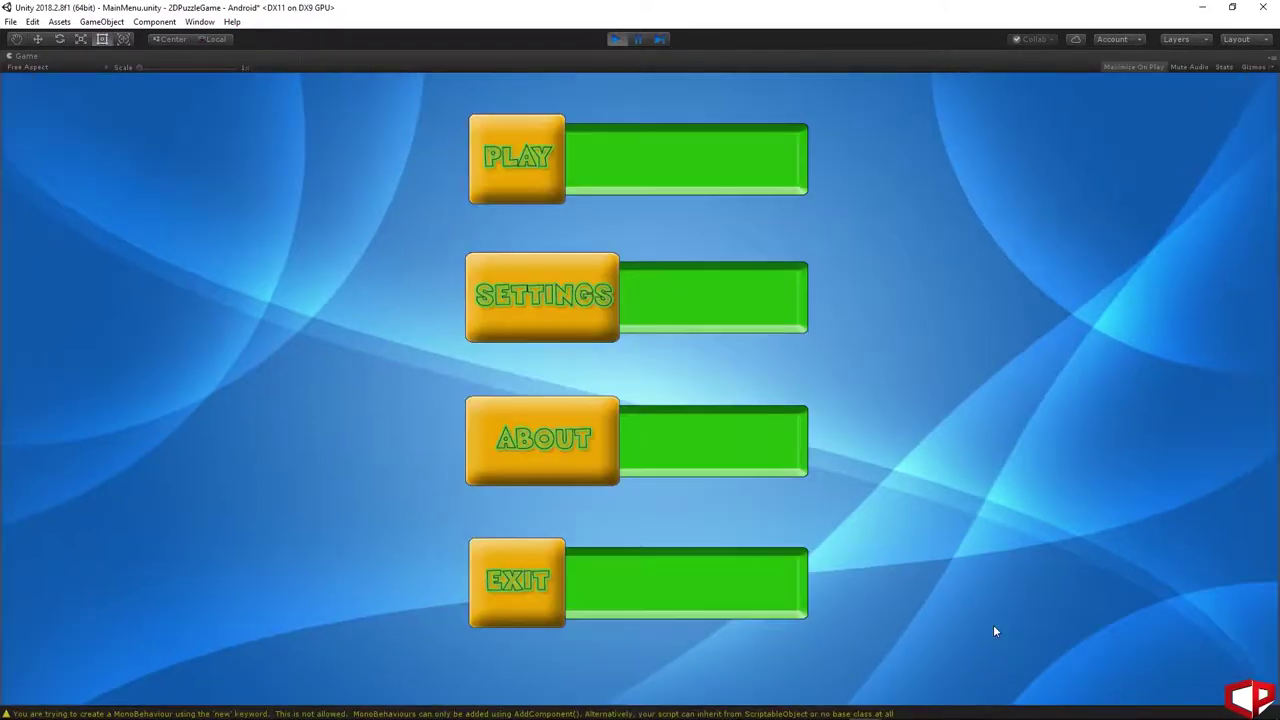
left_click(619, 44)
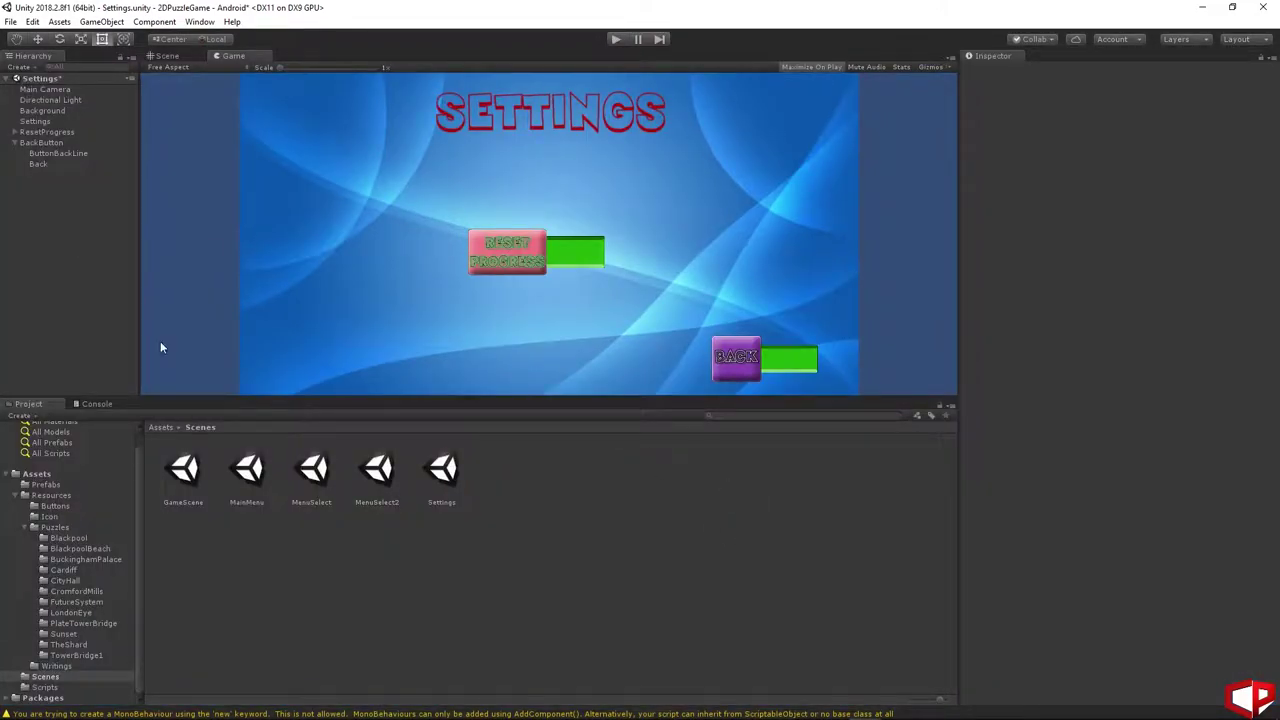
- Add a Rigidbody with Use Gravity off and a Box Collider to the ResetProgress sprite
left_click(60, 132)
left_click(43, 153)
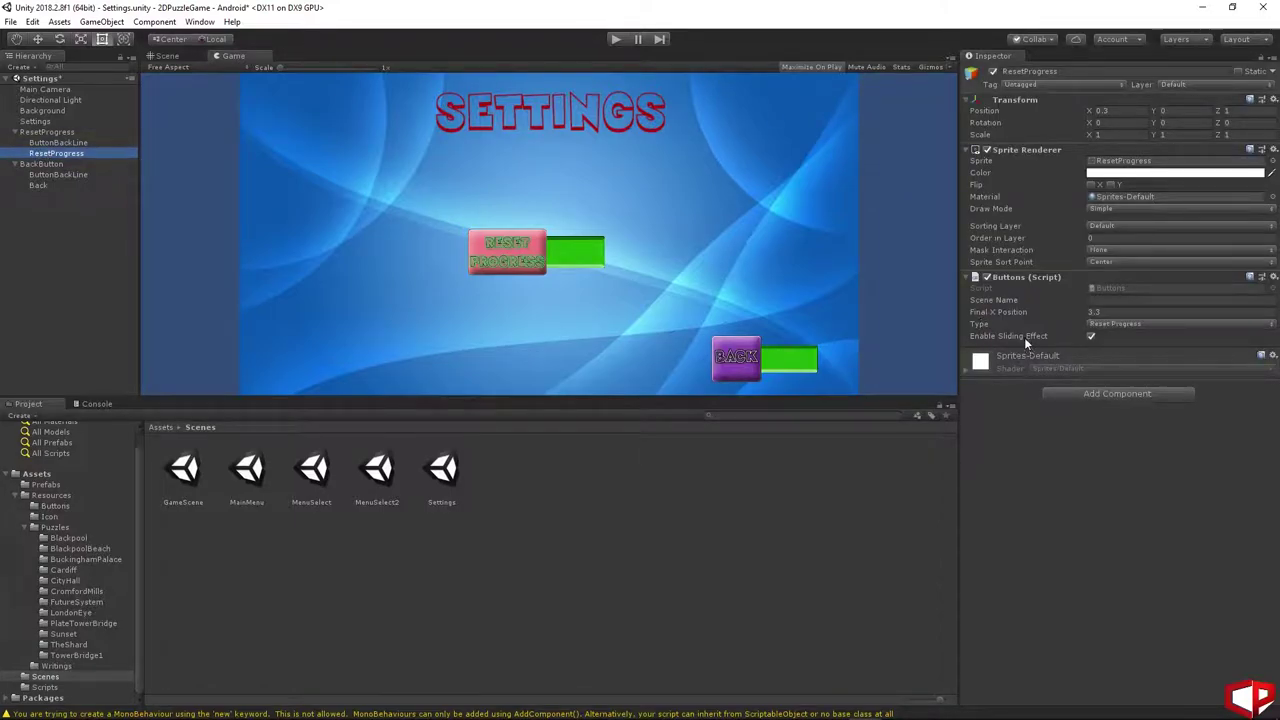
left_click(1083, 393)
type("rig")
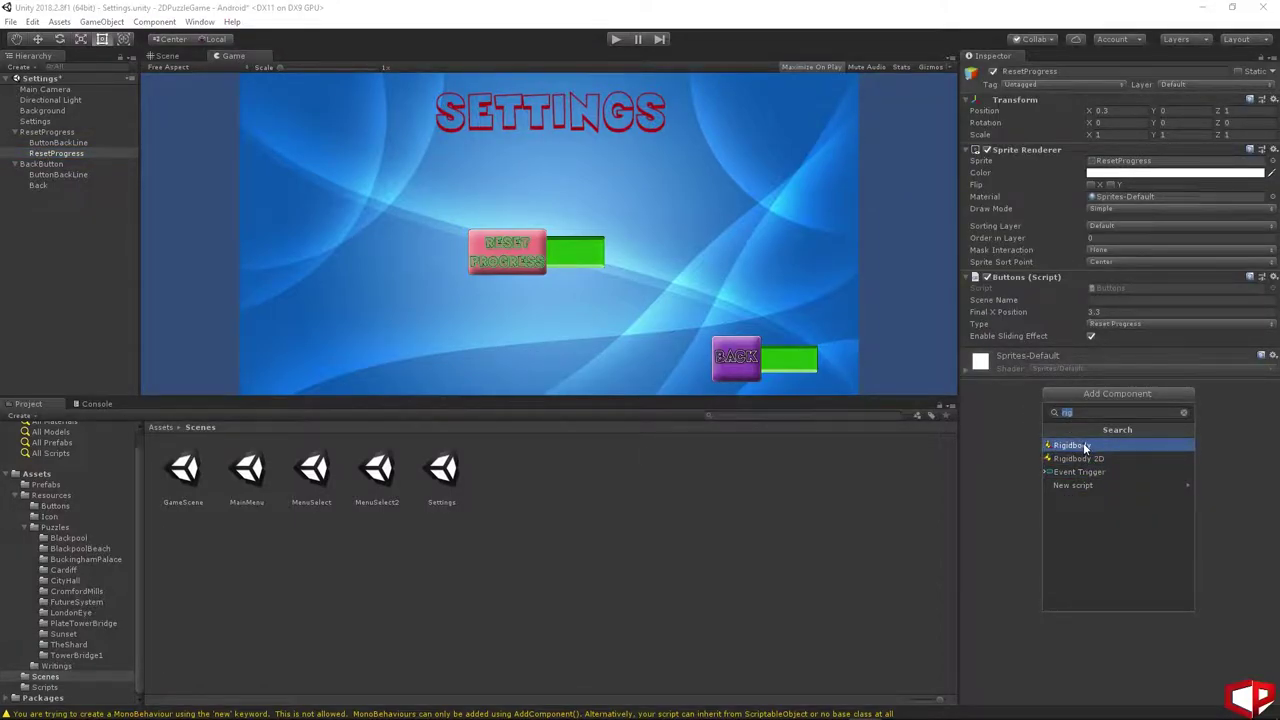
left_click(1086, 446)
left_click(1083, 530)
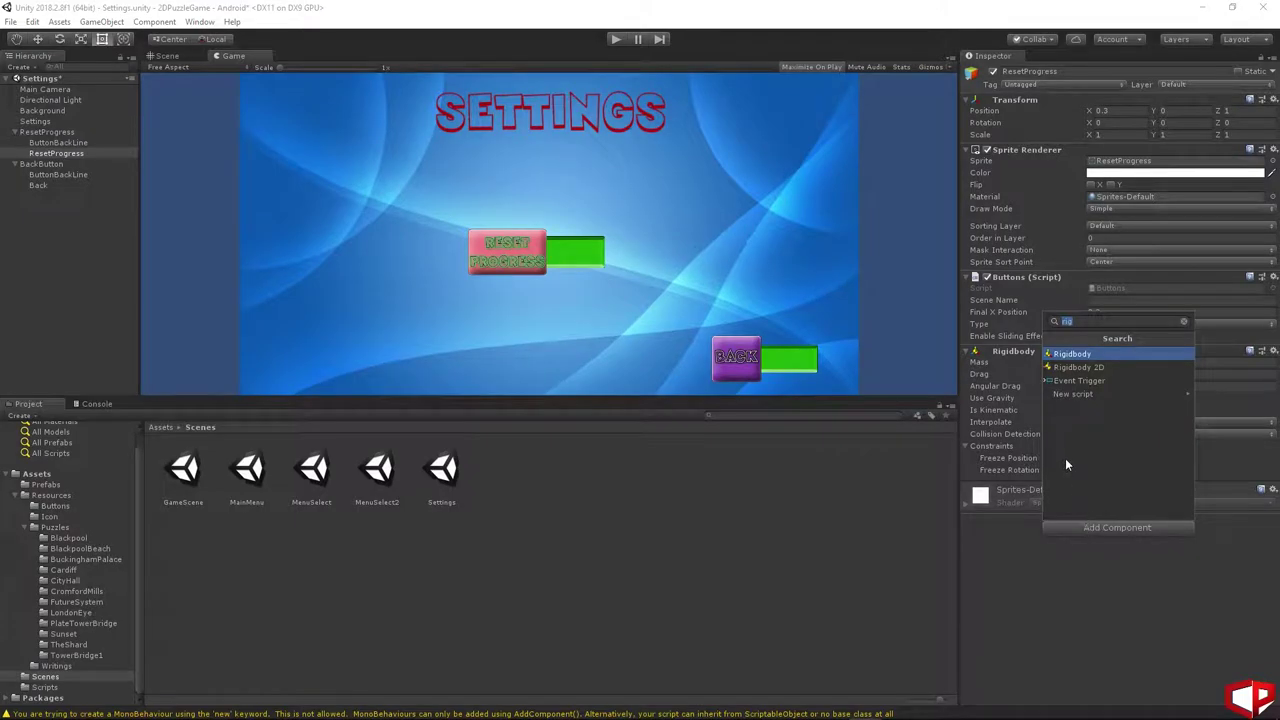
type("box")
key("Return")
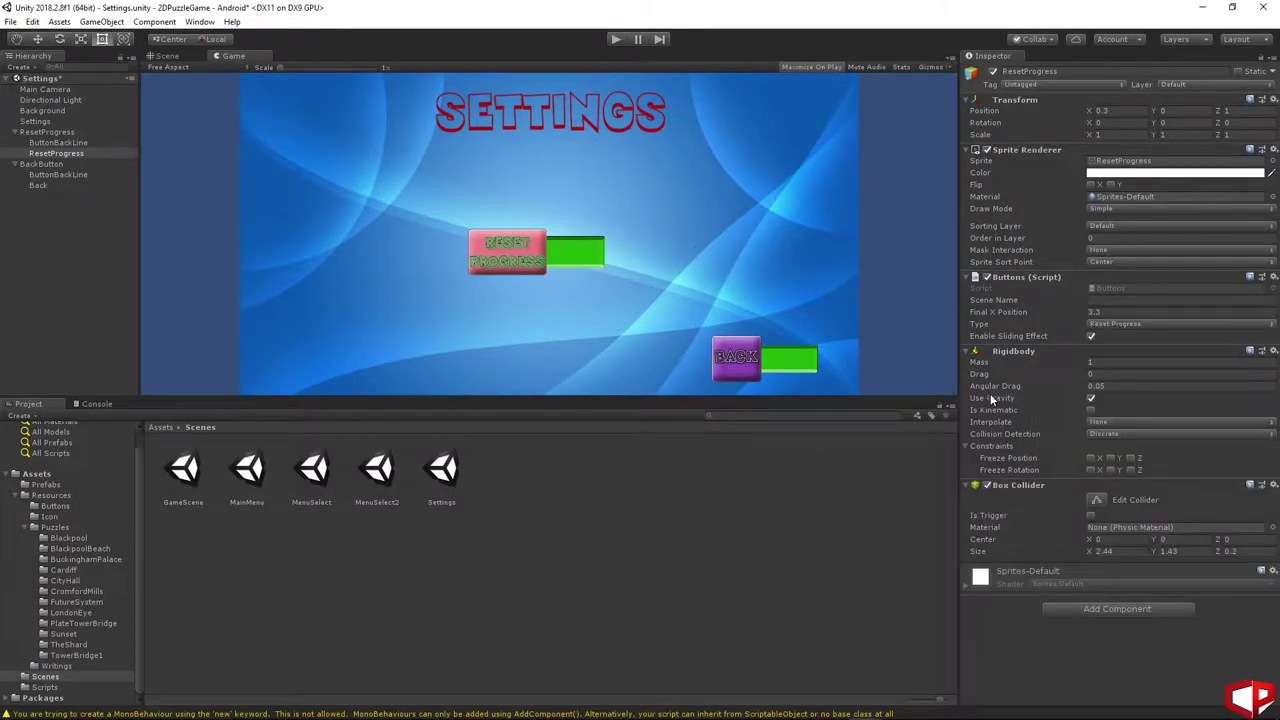
left_click(1091, 398)
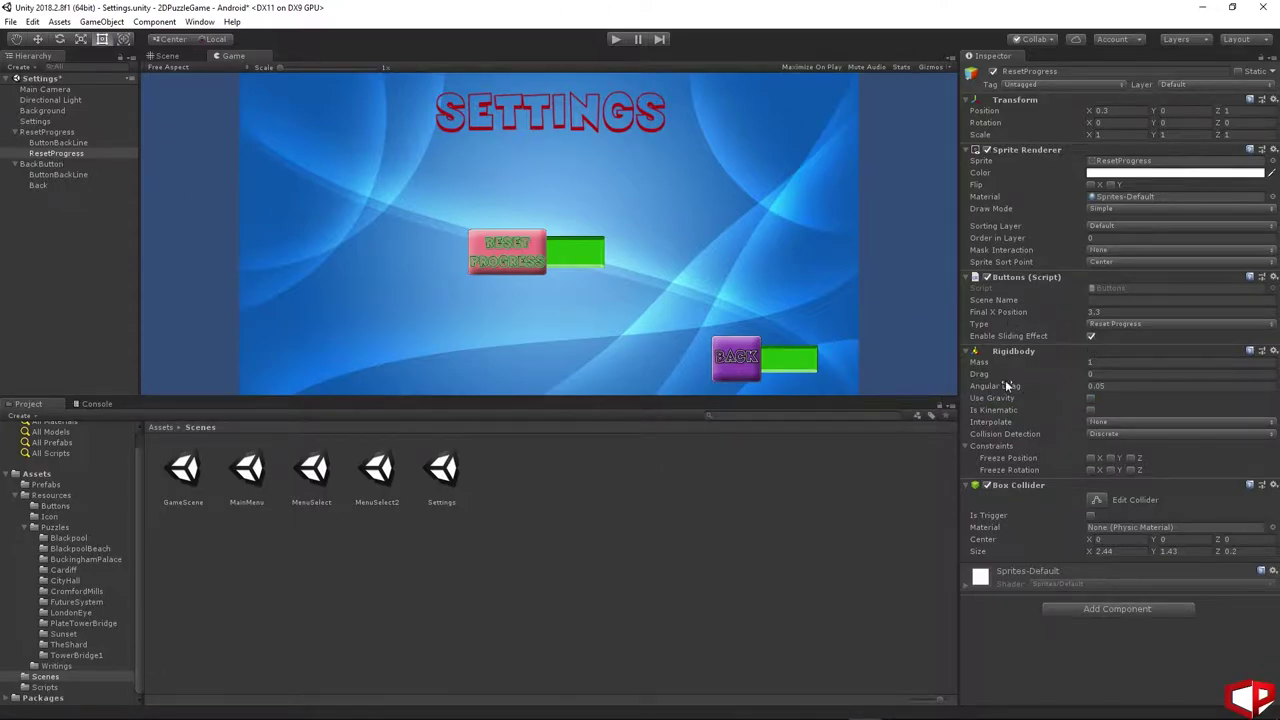
- Set the ResetProgress sprite's Final X Position to 2.5 and test its slide in a run
left_click(1115, 312)
type("2.5")
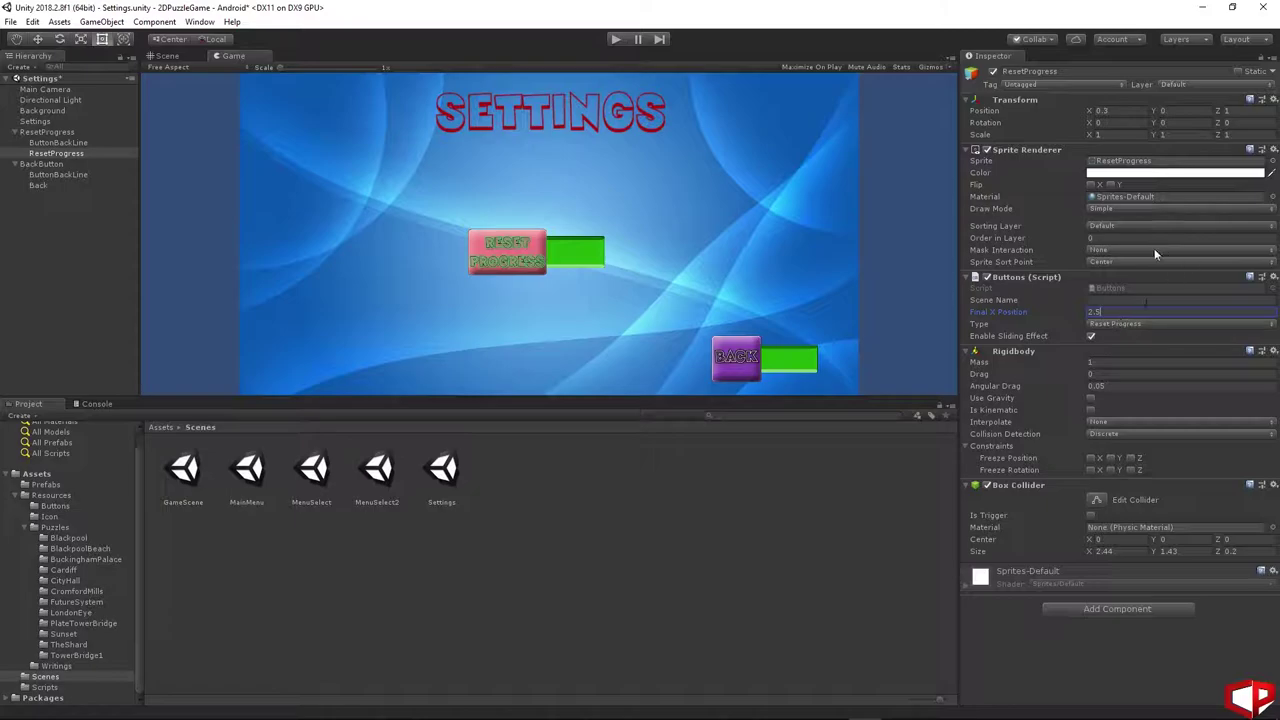
left_click(614, 39)
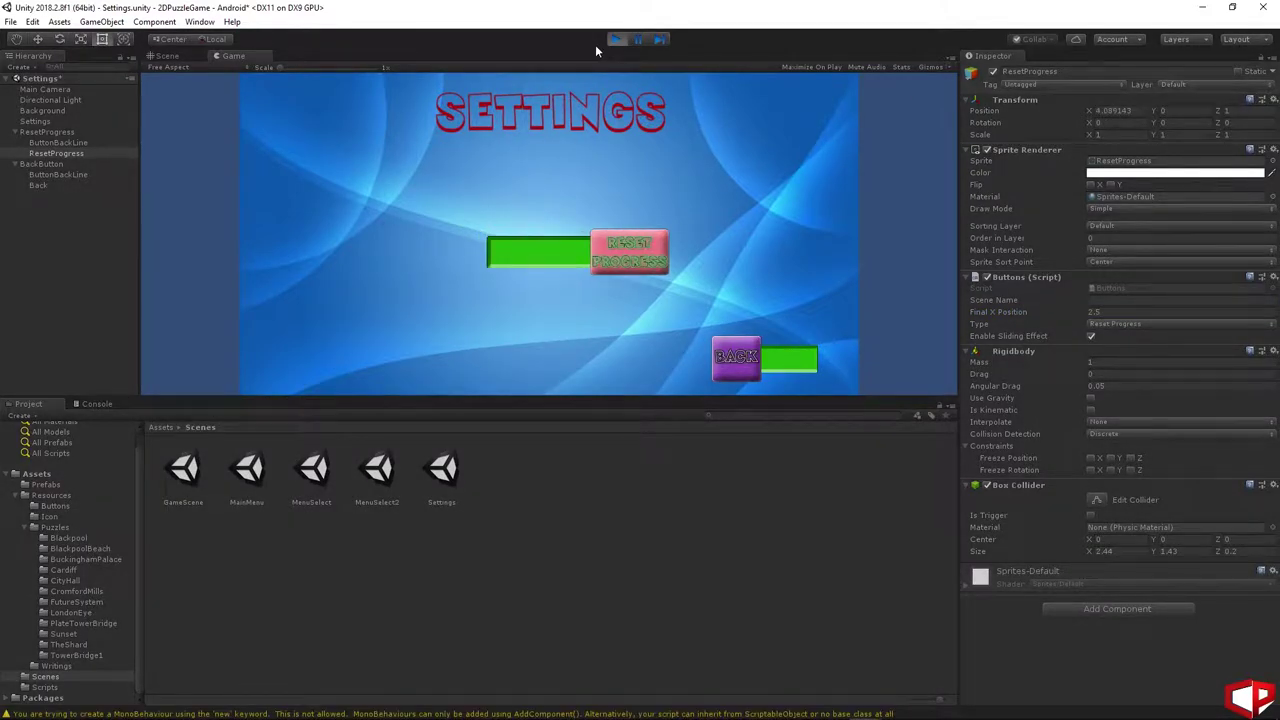
left_click(617, 39)
- Set the ResetProgress sprite's Final X Position to 2 and check its slide in a test run
left_click(1117, 311)
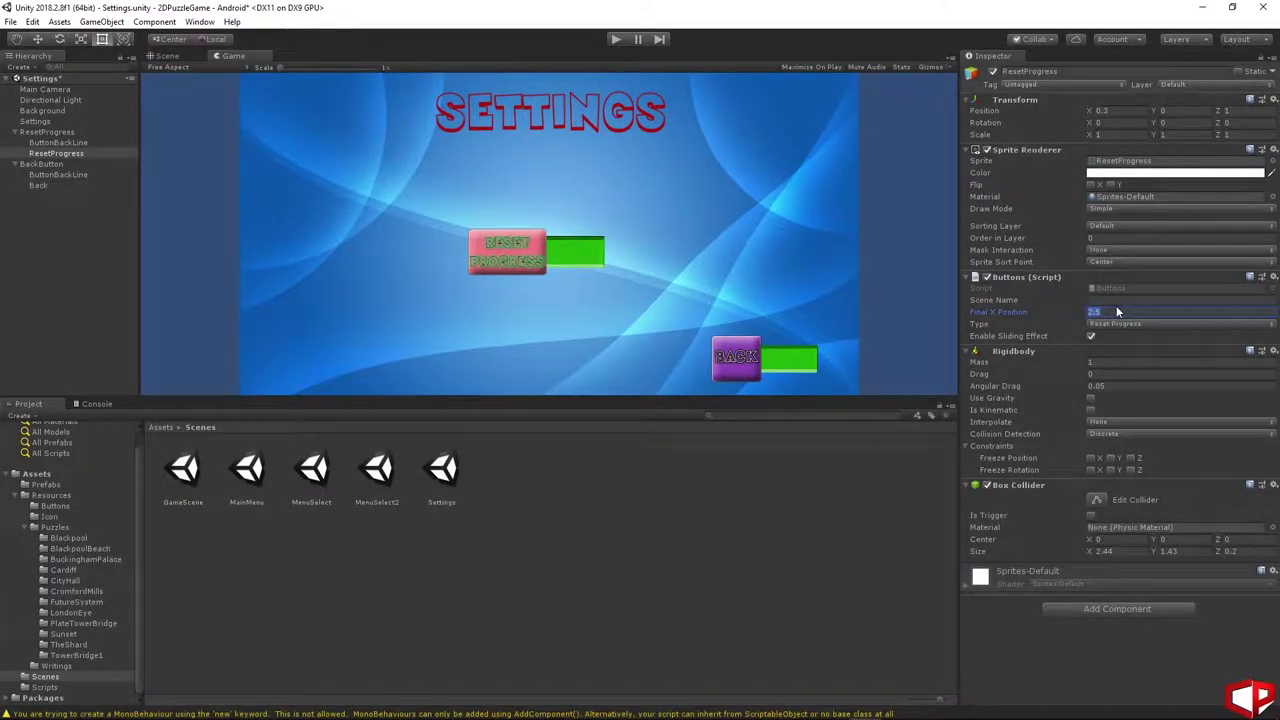
type("2")
left_click(614, 39)
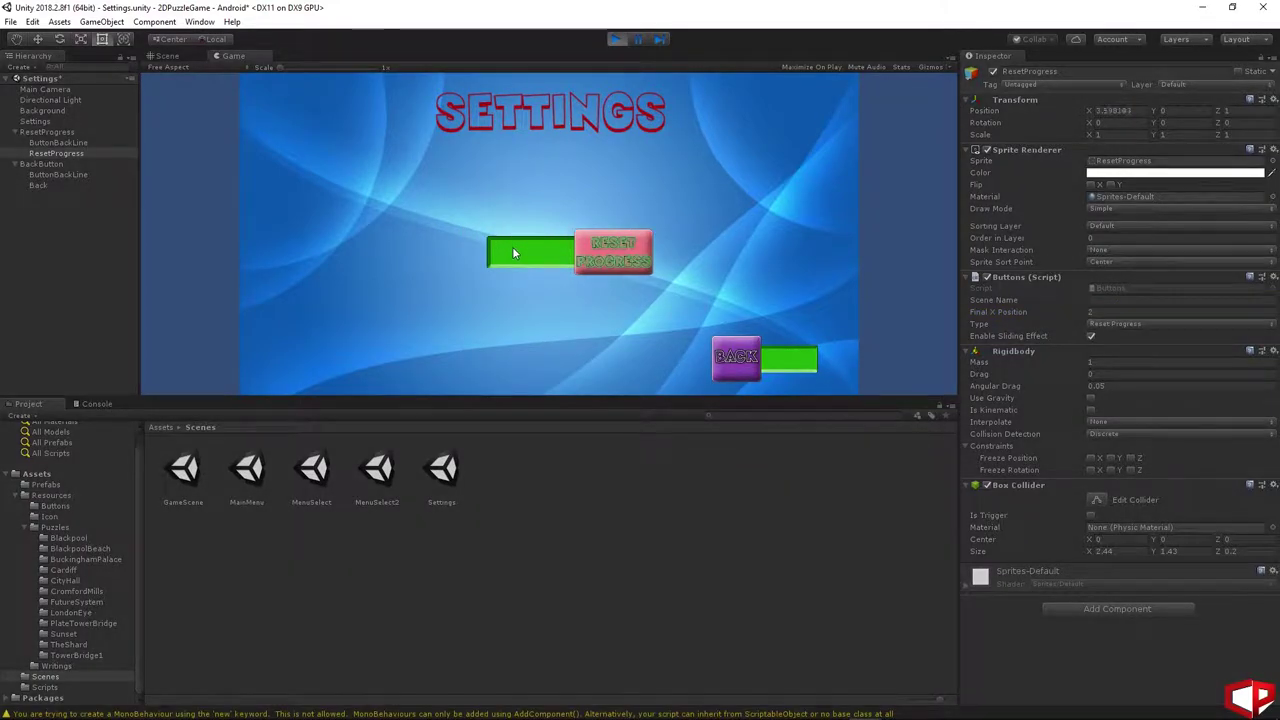
left_click(617, 39)
- Set the Back sprite's Final X Position to 8.5 and test the Back button in a run
left_click(37, 185)
mouse_move(1097, 111)
left_mouse_down()
mouse_move(1135, 116)
mouse_move(1096, 116)
left_mouse_up()
left_click(1100, 311)
type("6.5")
key("ctrl+p")
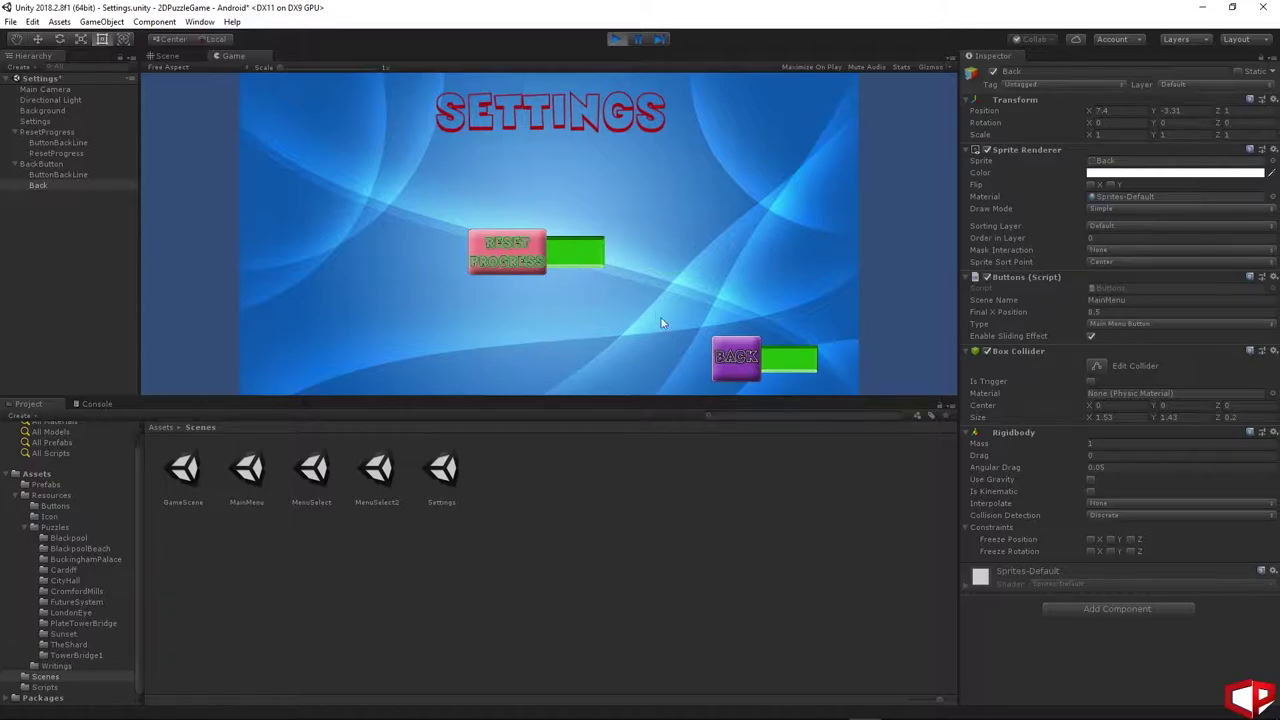
left_click(742, 368)
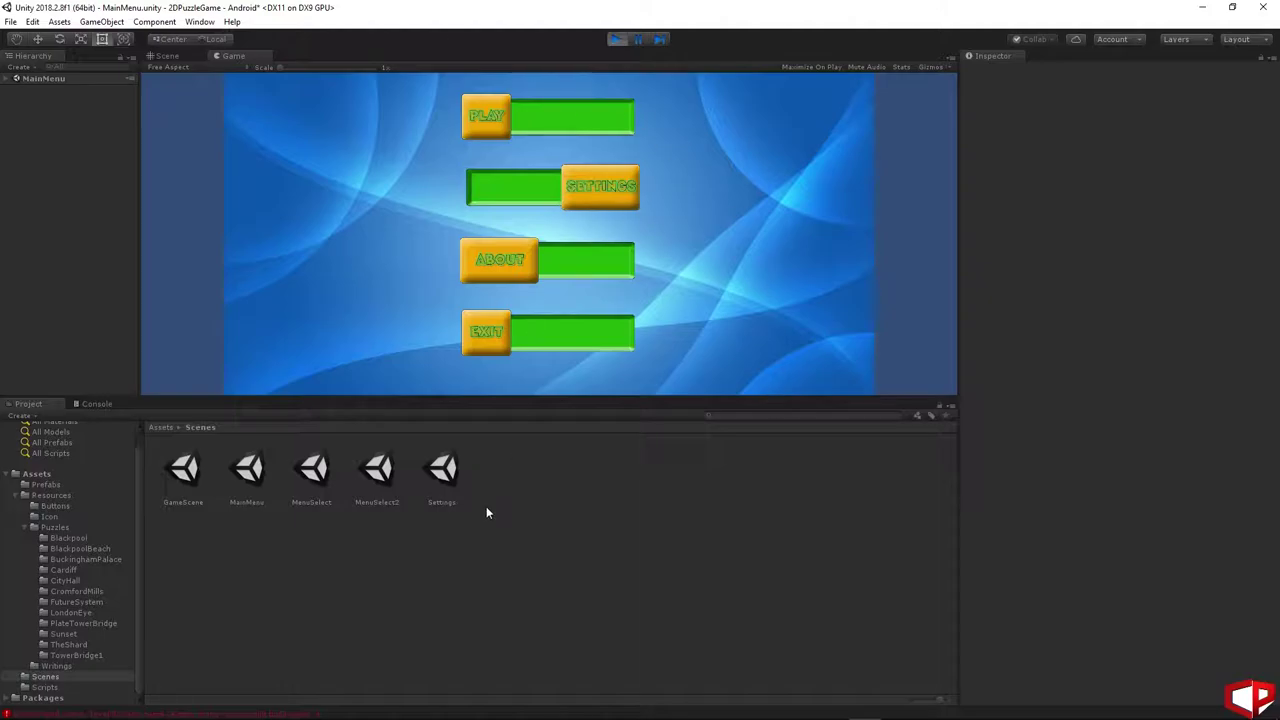
- Open the MainMenu scene, saving the changes made to the Settings scene
double_click(441, 470)
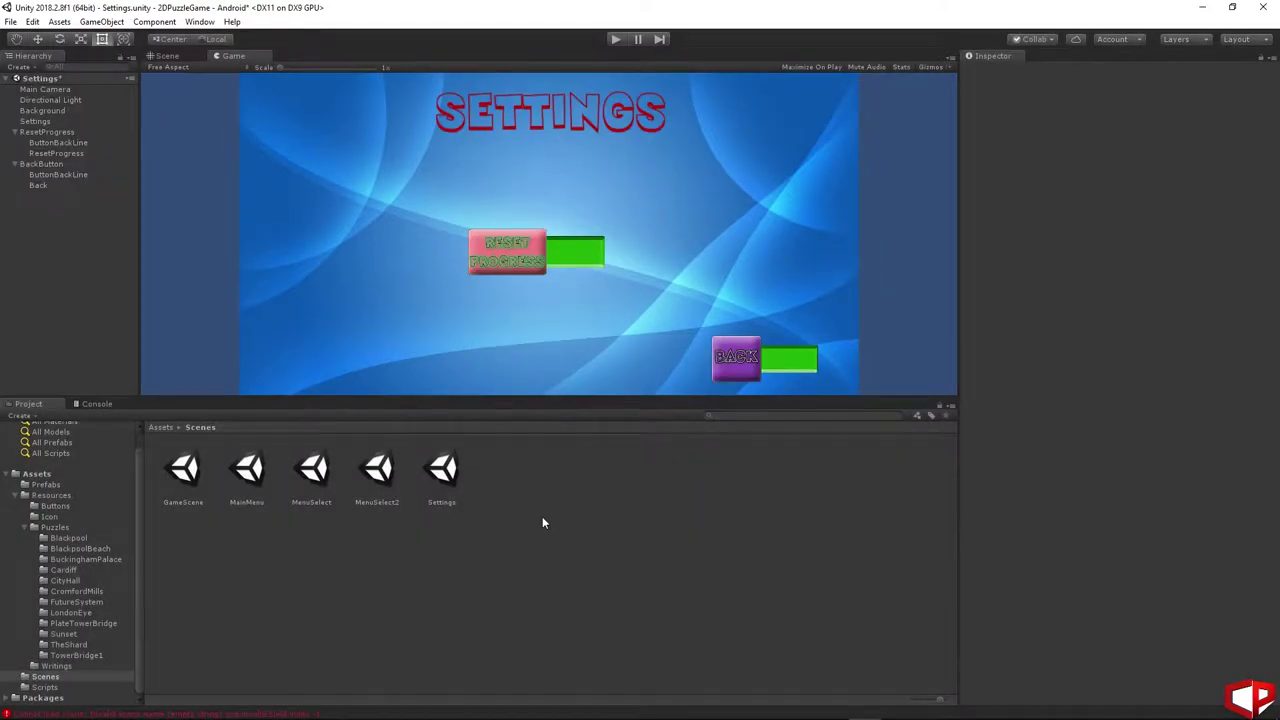
double_click(258, 472)
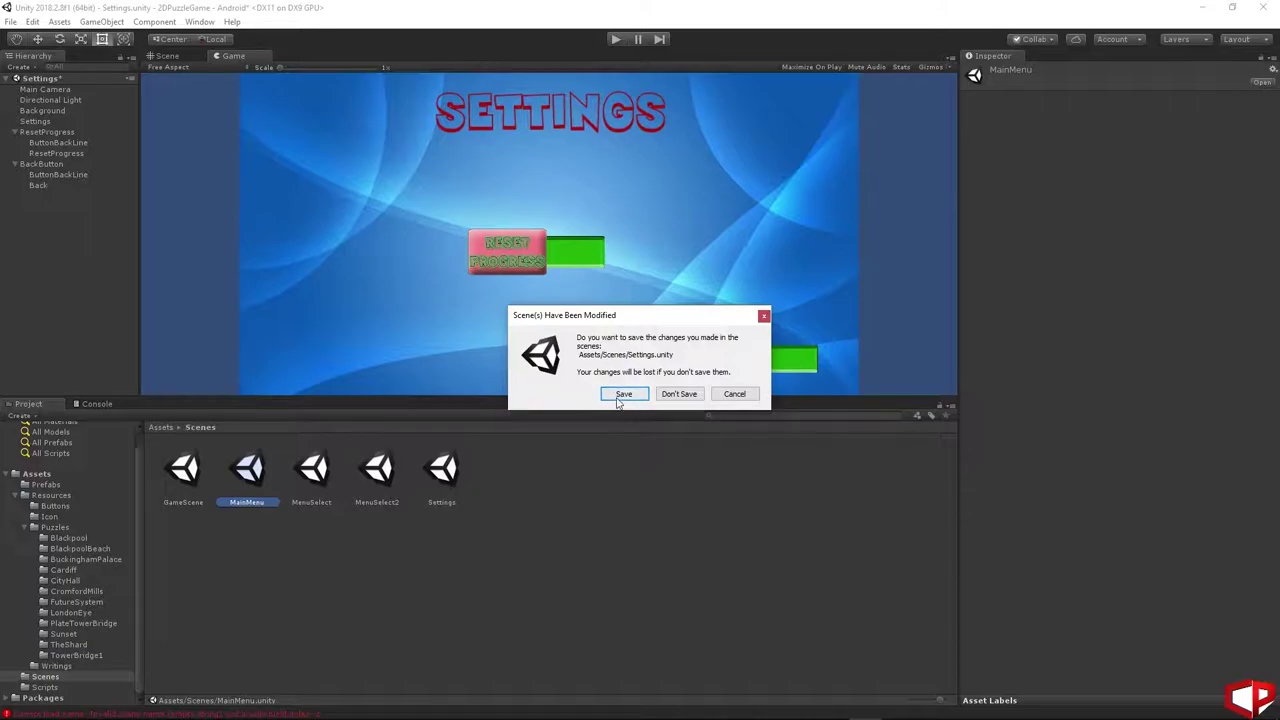
left_click(622, 394)
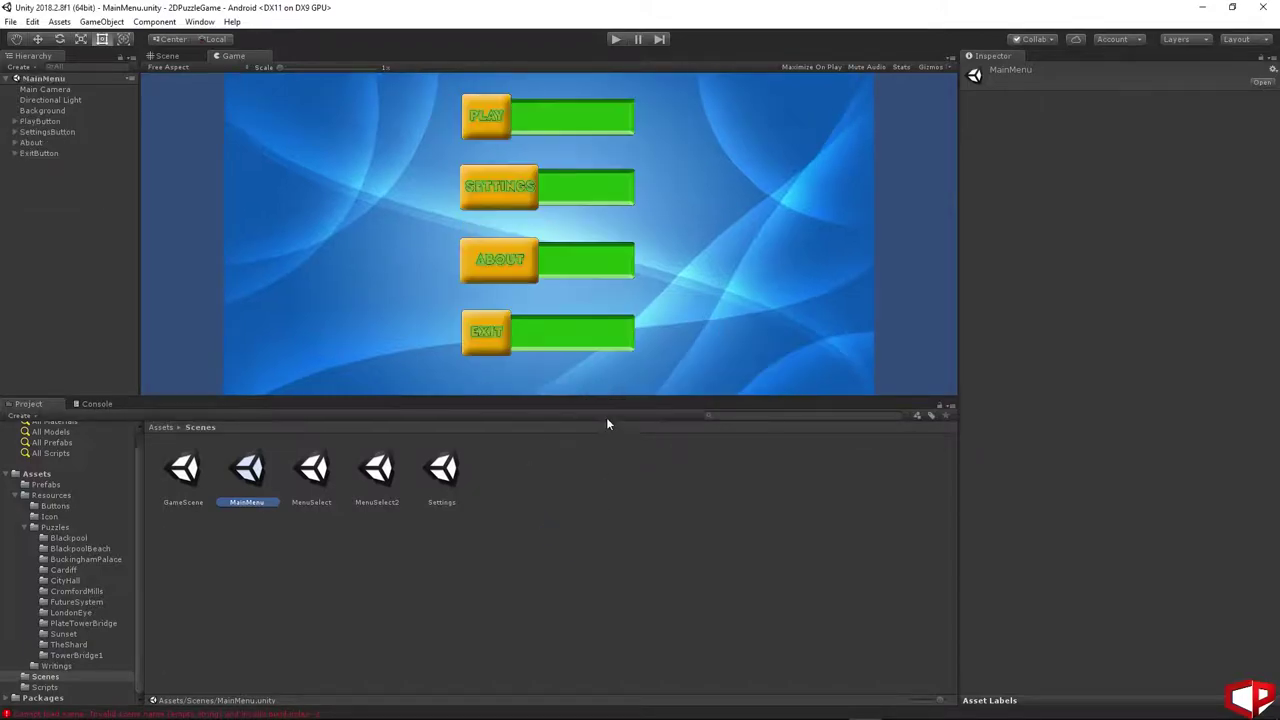
- Set the Scene Name of the Settings sprite under SettingsButton to Settings and test the button in a run
left_click(664, 512)
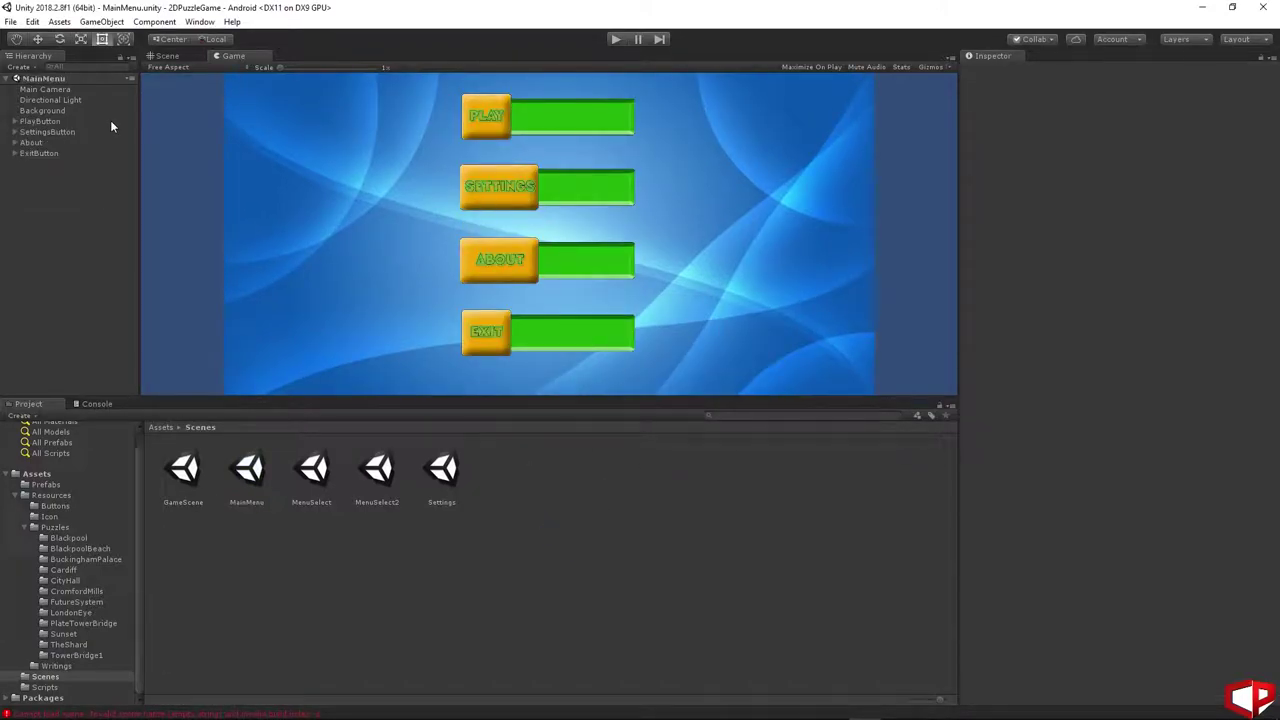
left_click(14, 132)
left_click(44, 153)
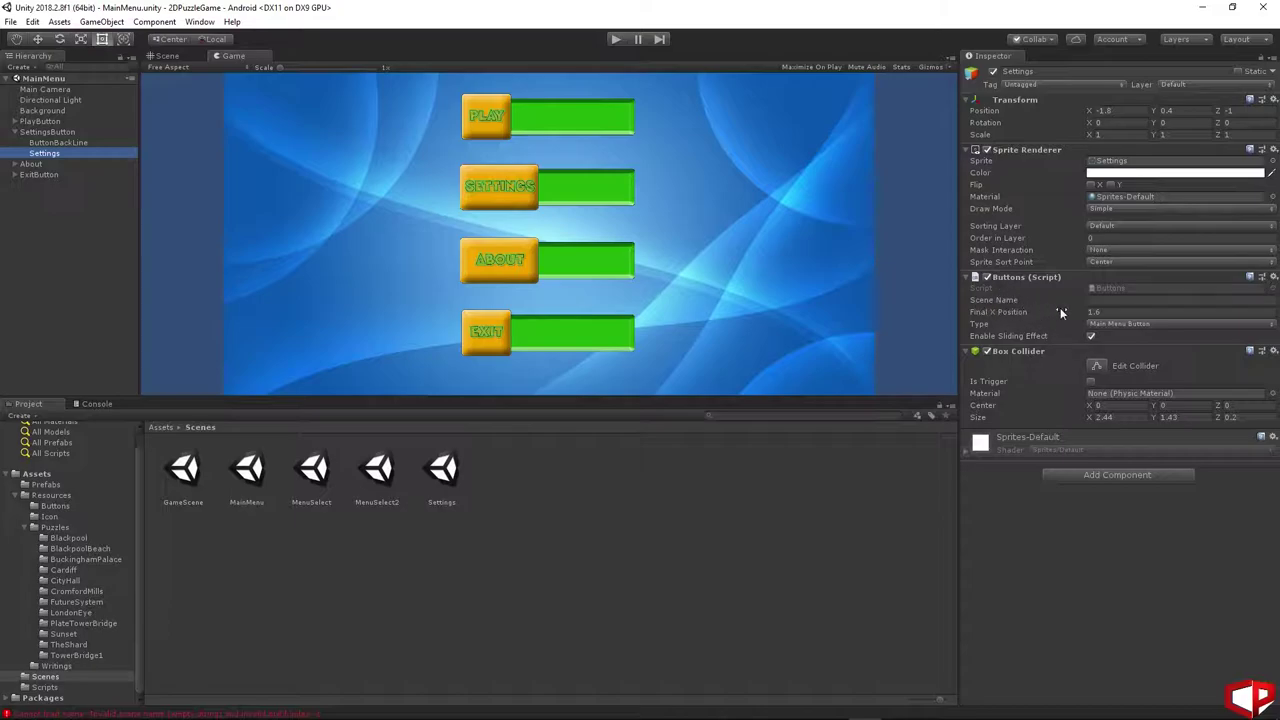
left_click(1092, 300)
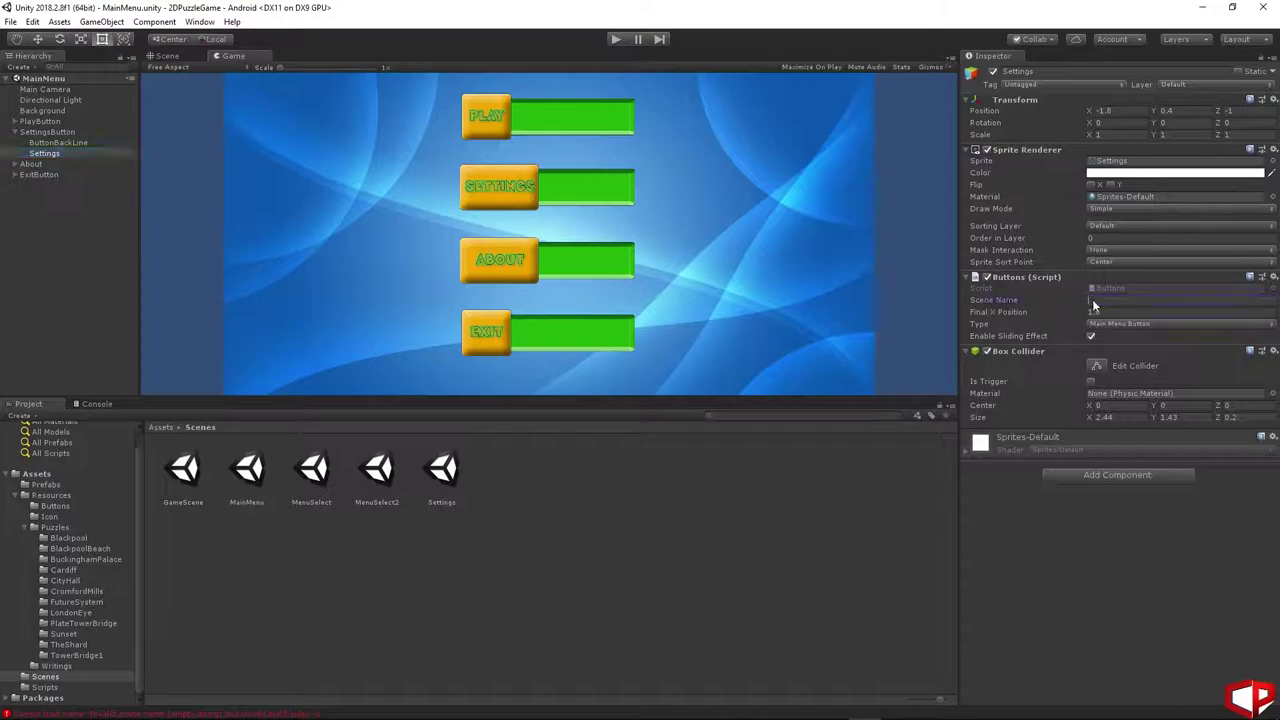
left_click(920, 575)
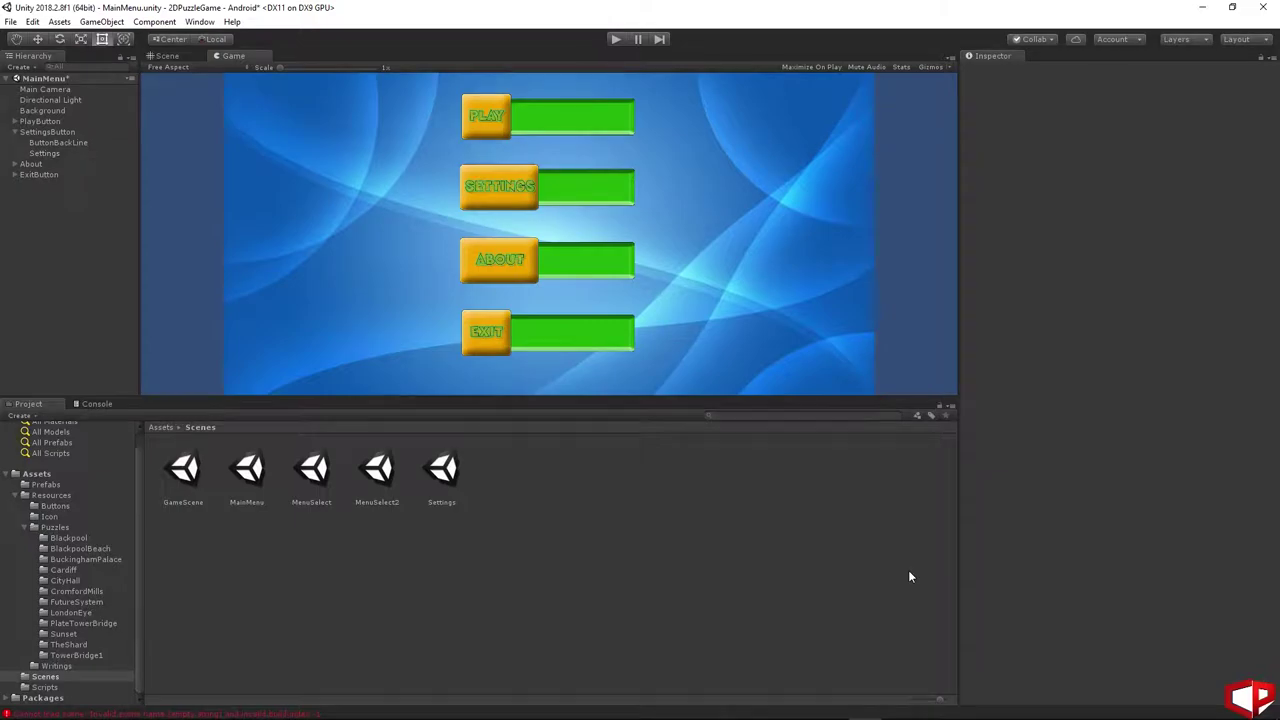
left_click(615, 40)
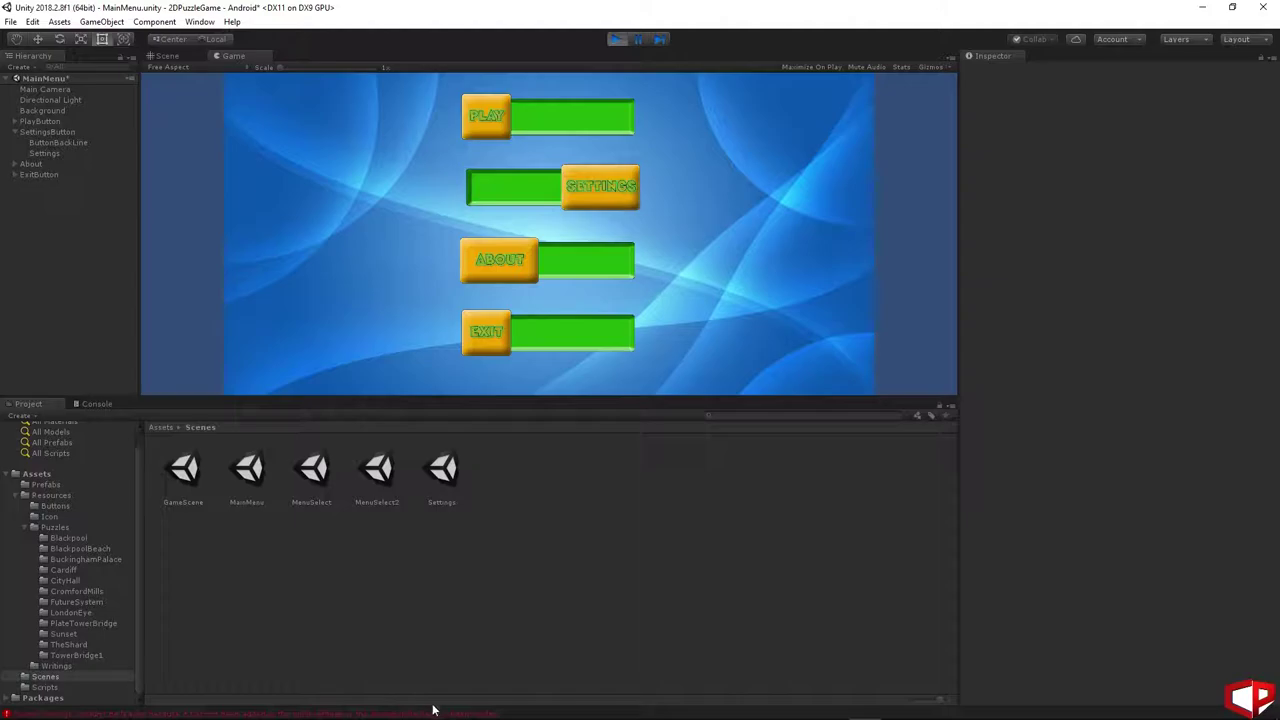
left_click(617, 40)
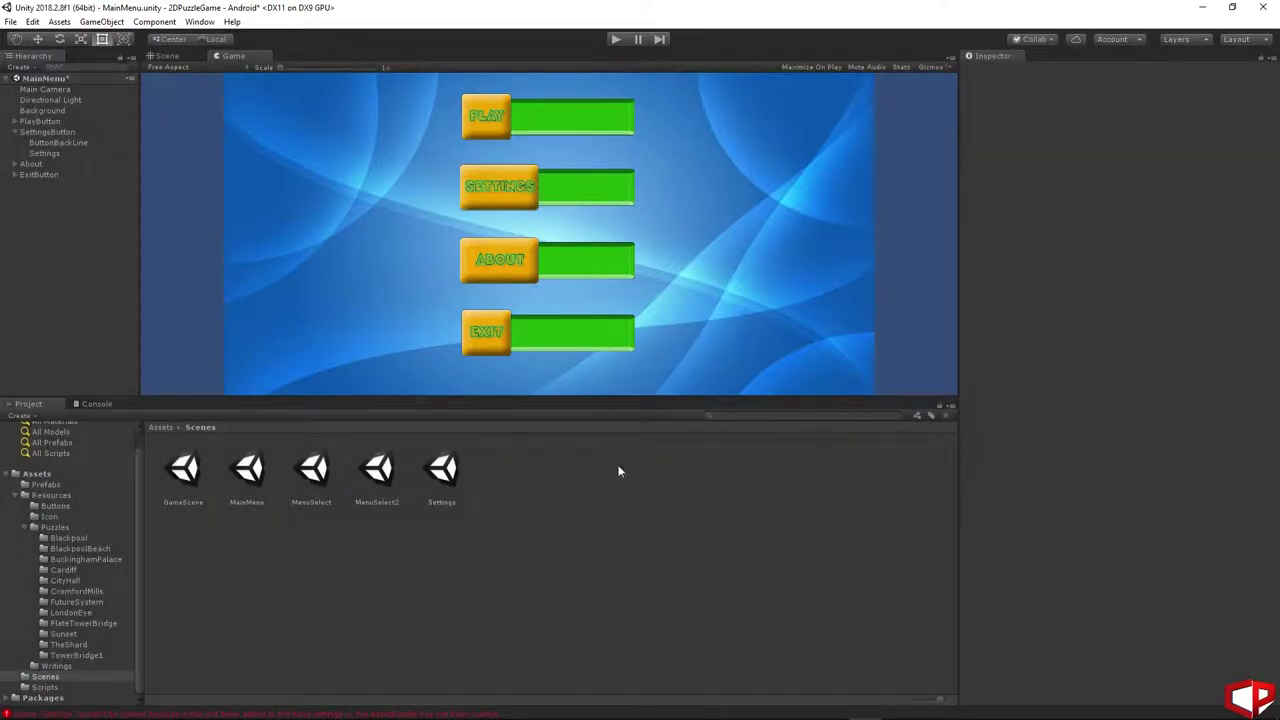
- Open the Settings scene, saving the changes made to MainMenu, and add it to the scenes in the build
double_click(443, 477)
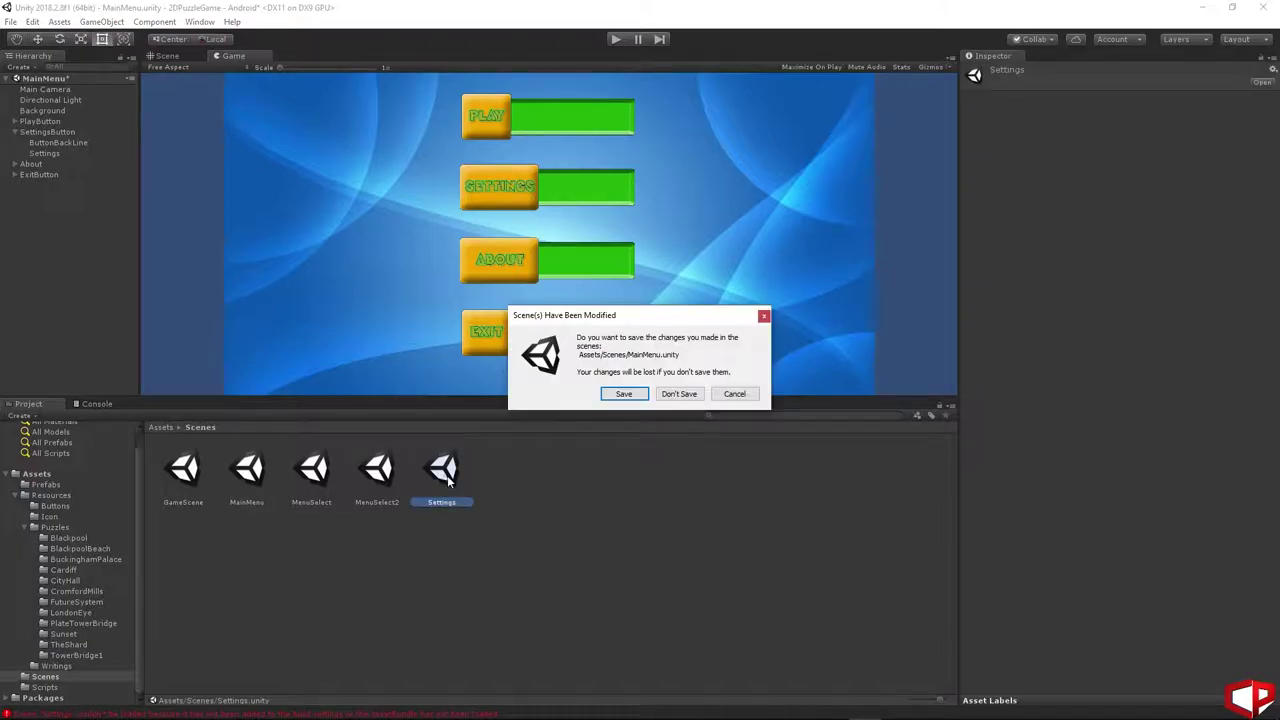
left_click(620, 393)
left_click(10, 21)
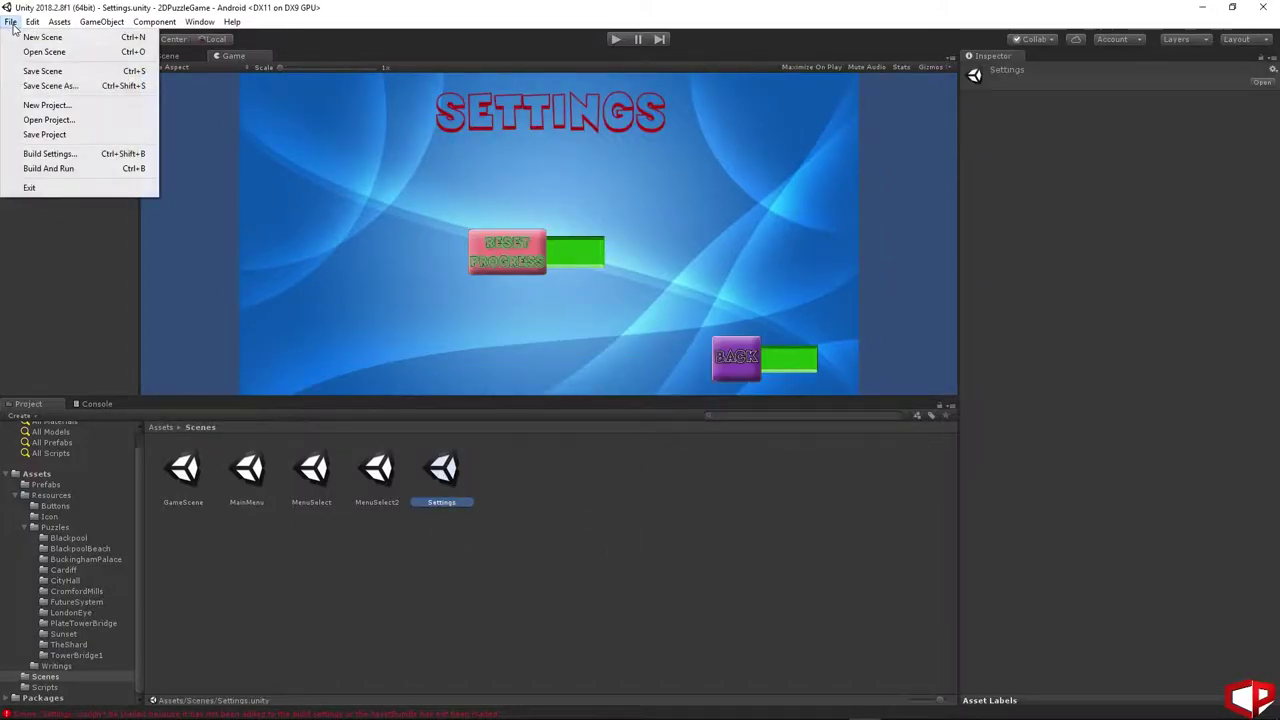
left_click(70, 154)
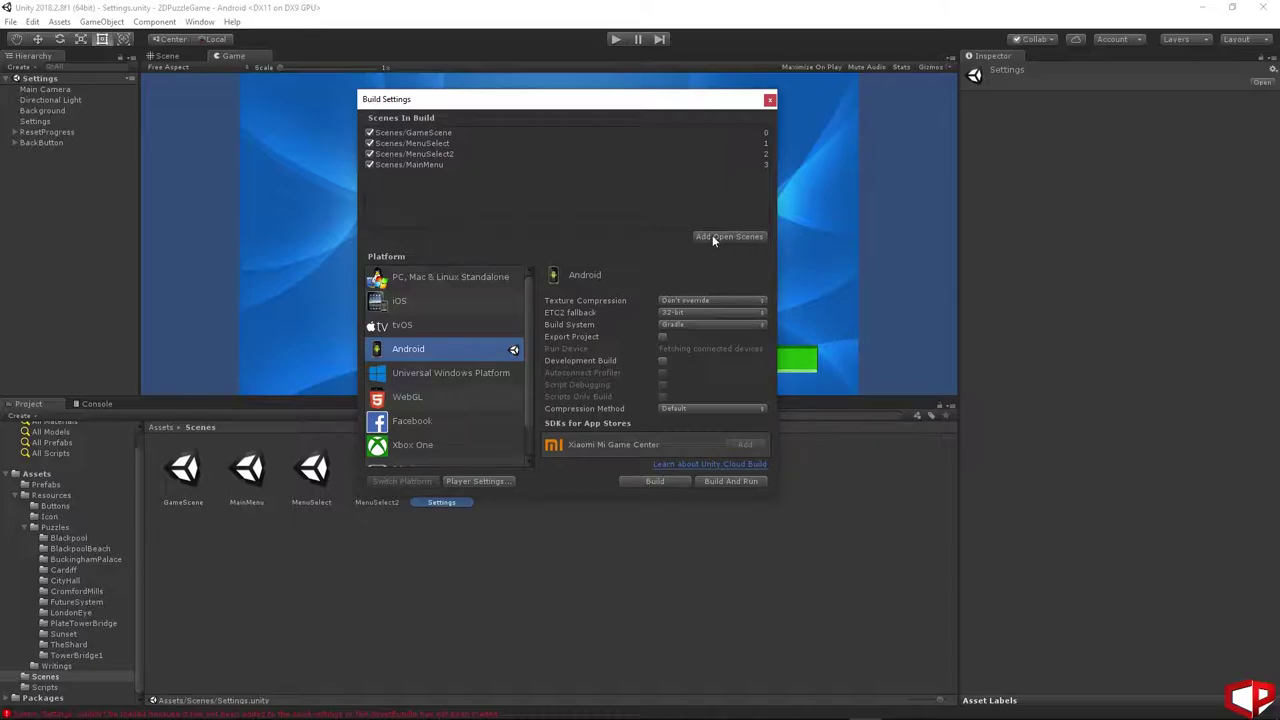
left_click(749, 237)
left_click(769, 101)
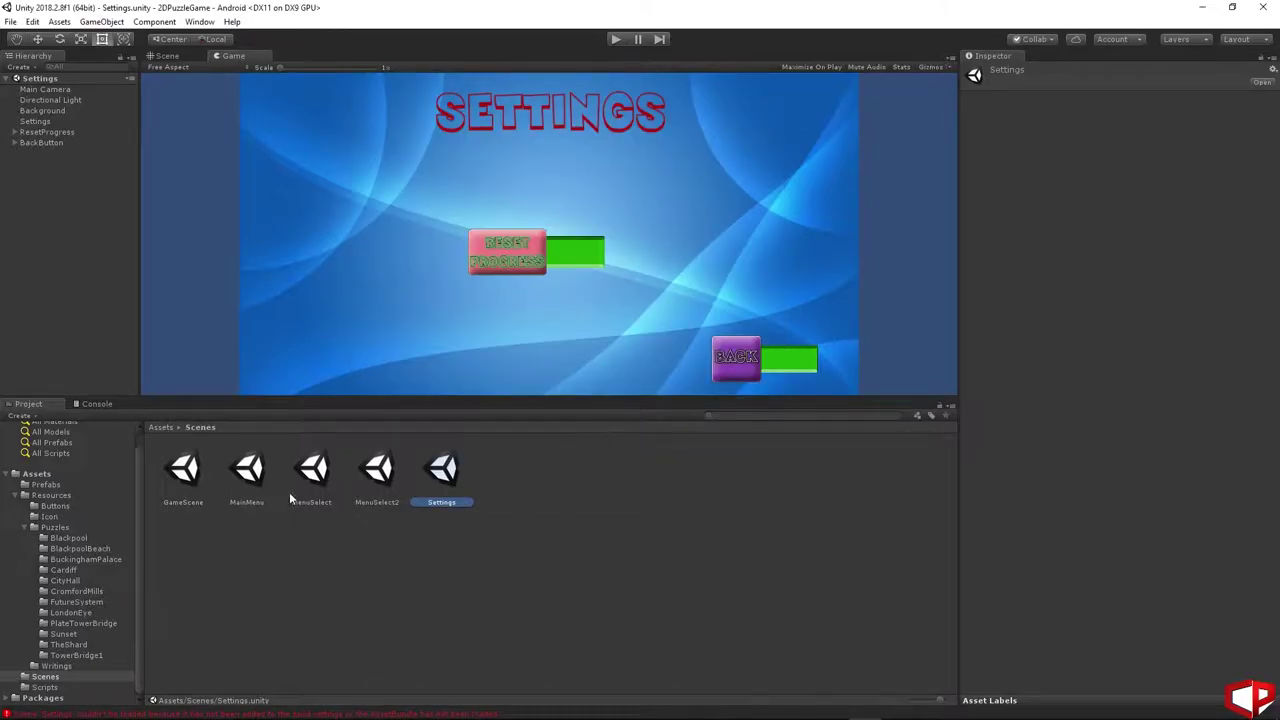
- Reopen the MainMenu scene and test going to Settings and back in a run
double_click(246, 472)
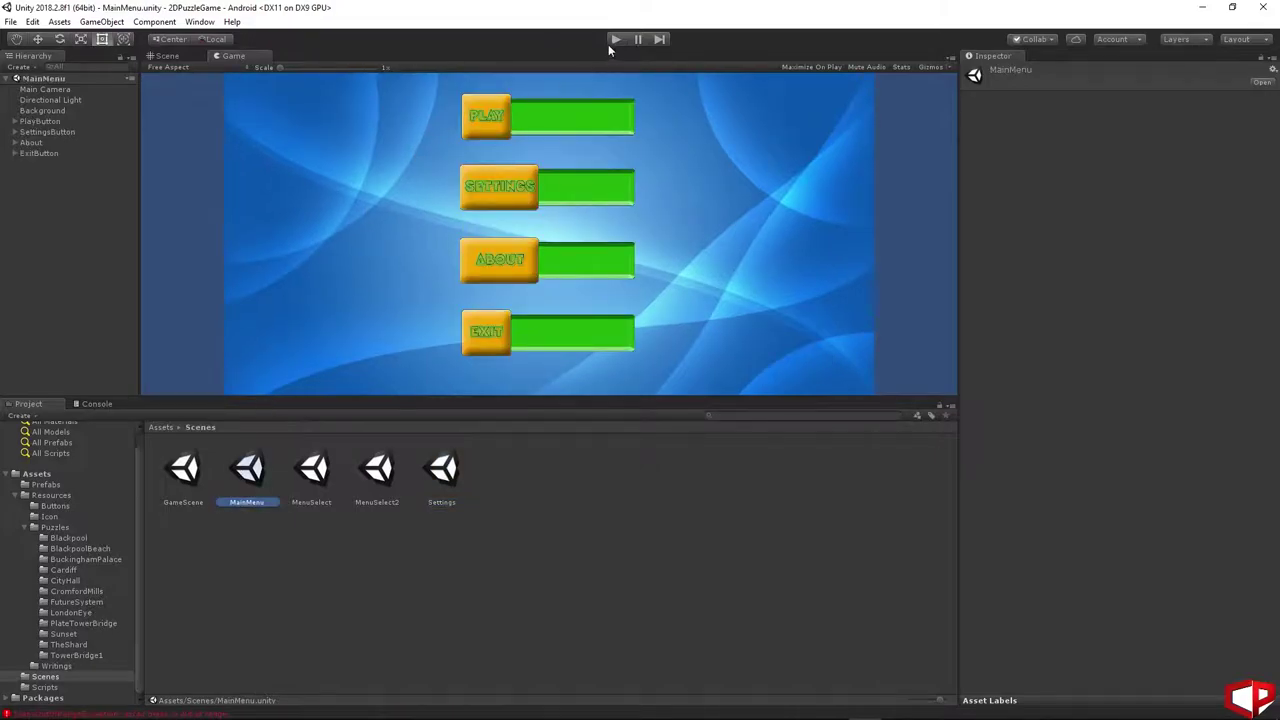
left_click(613, 40)
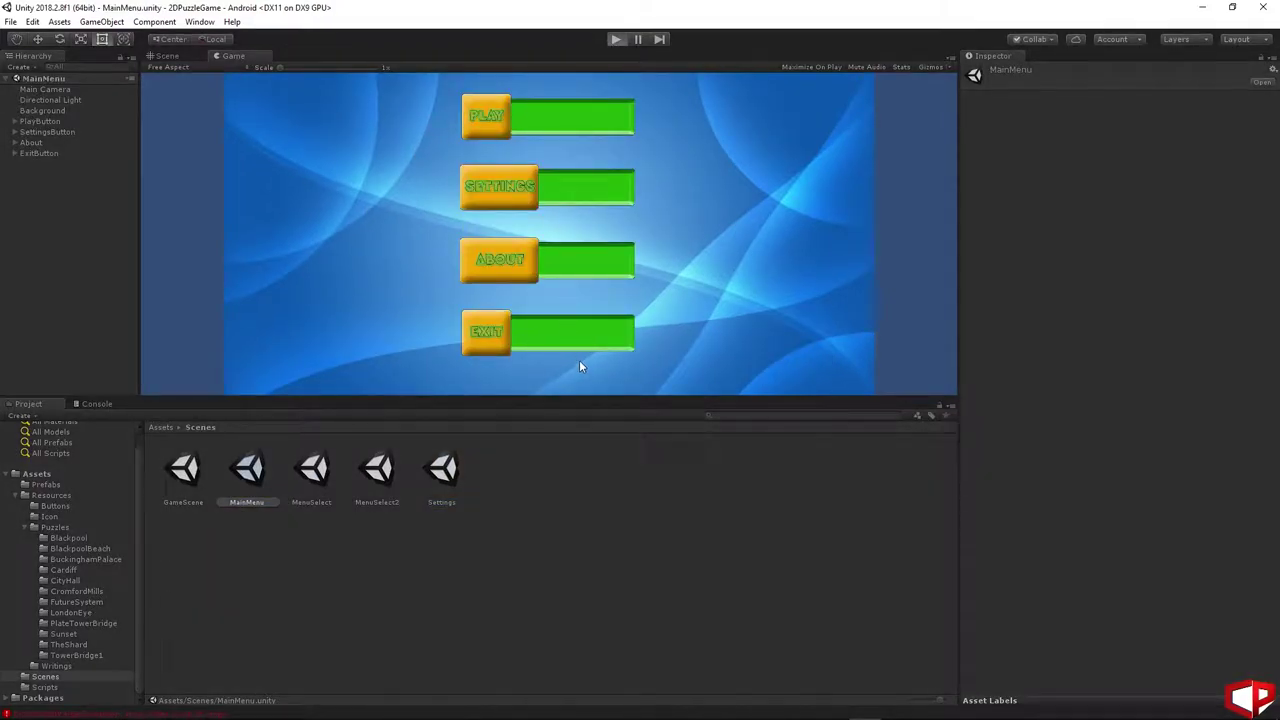
left_click(509, 195)
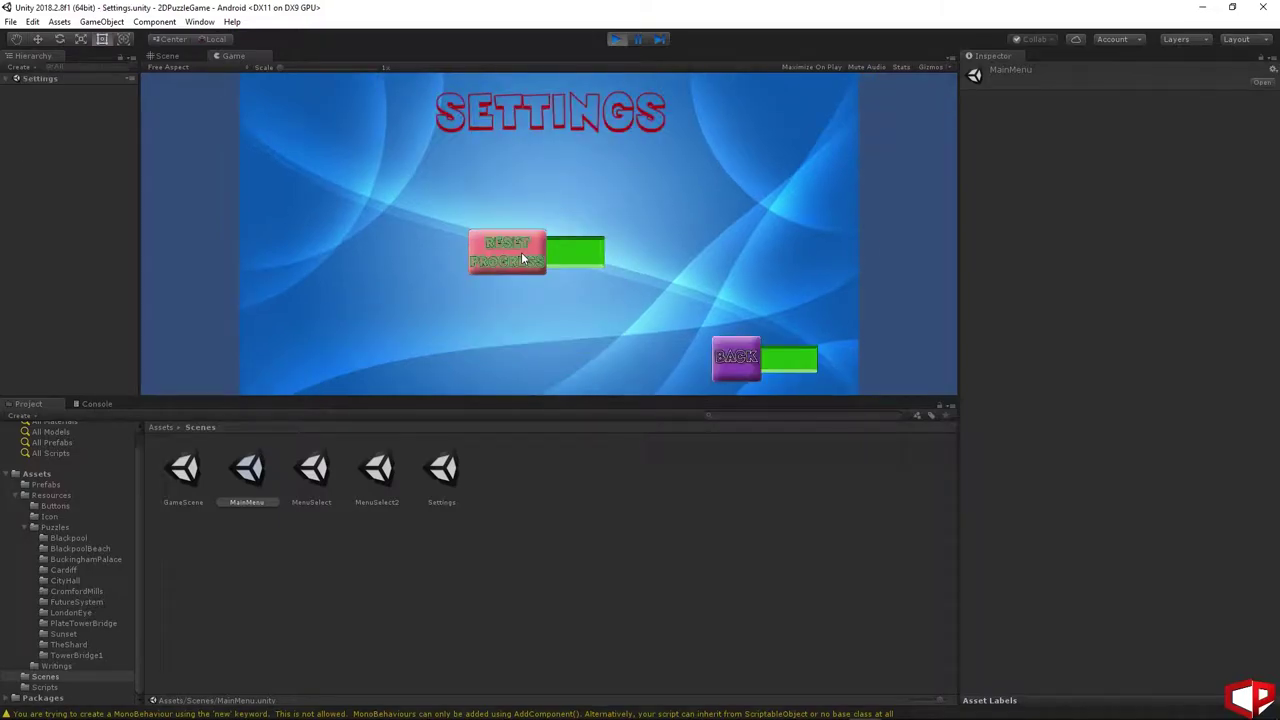
left_click(744, 378)
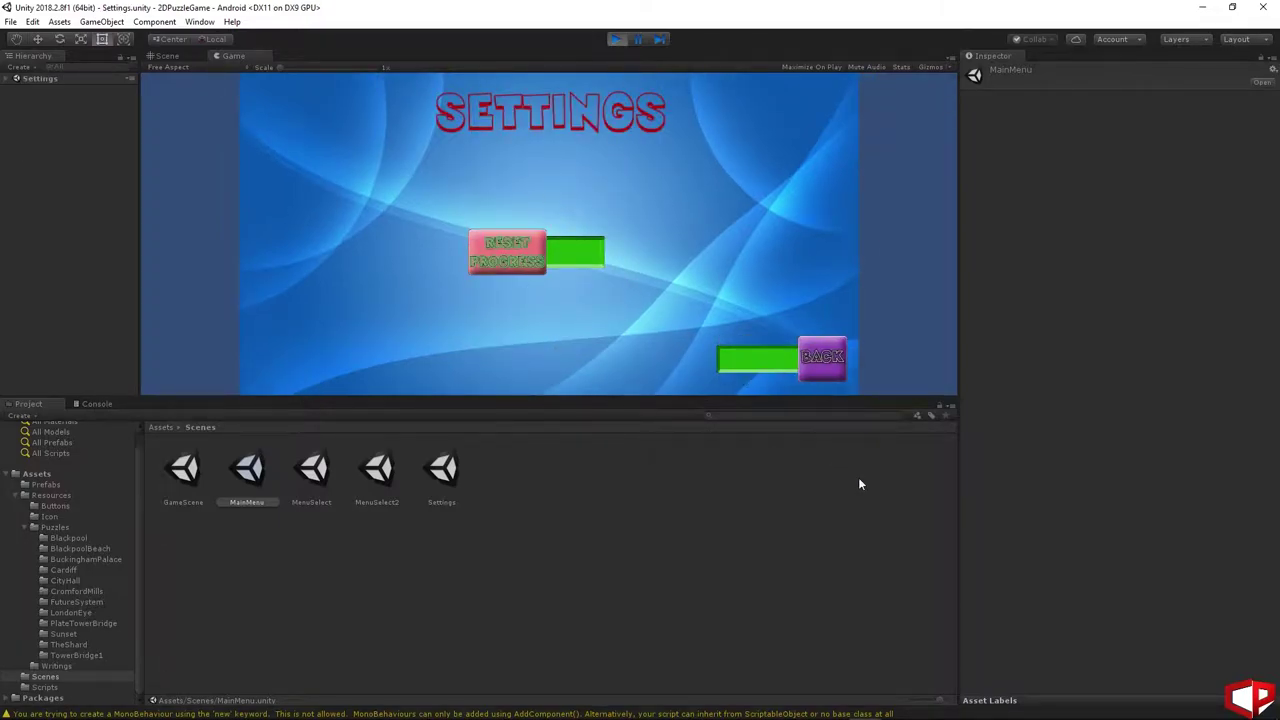
- In the running game, play the Cardiff puzzle, give up, and return to the main menu through the picture selection
left_click(483, 123)
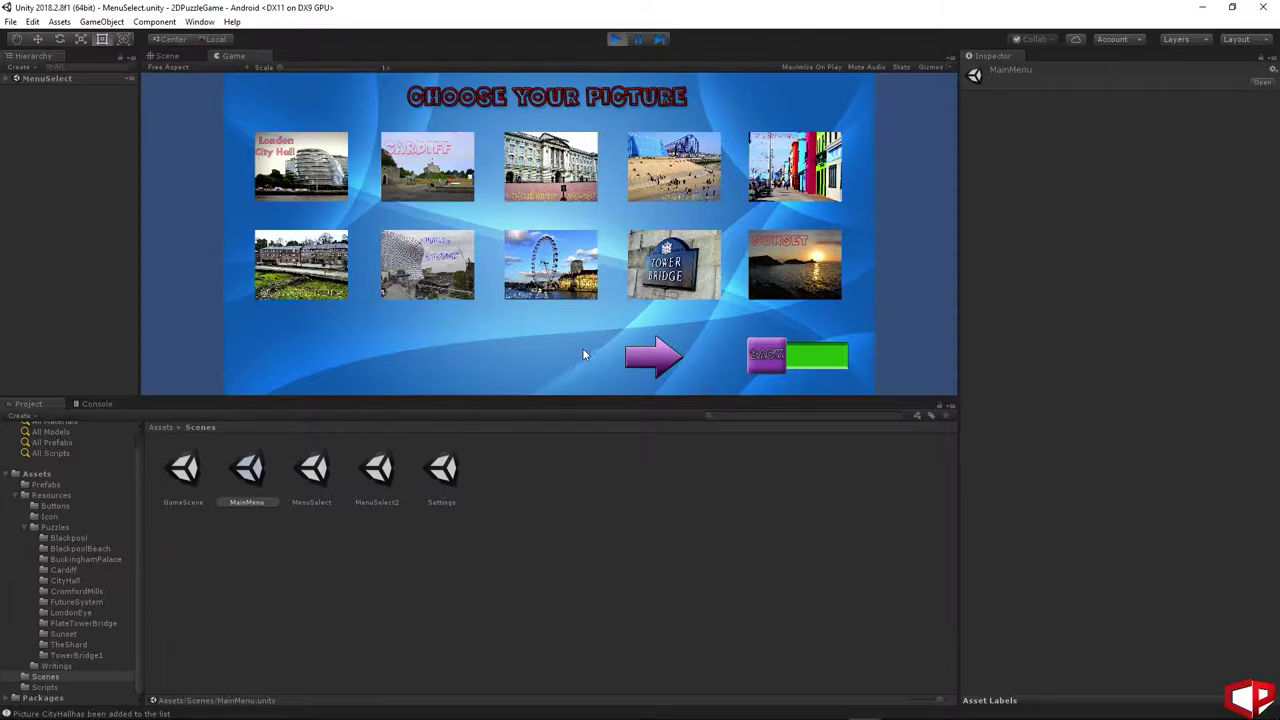
left_click(413, 172)
left_click(378, 236)
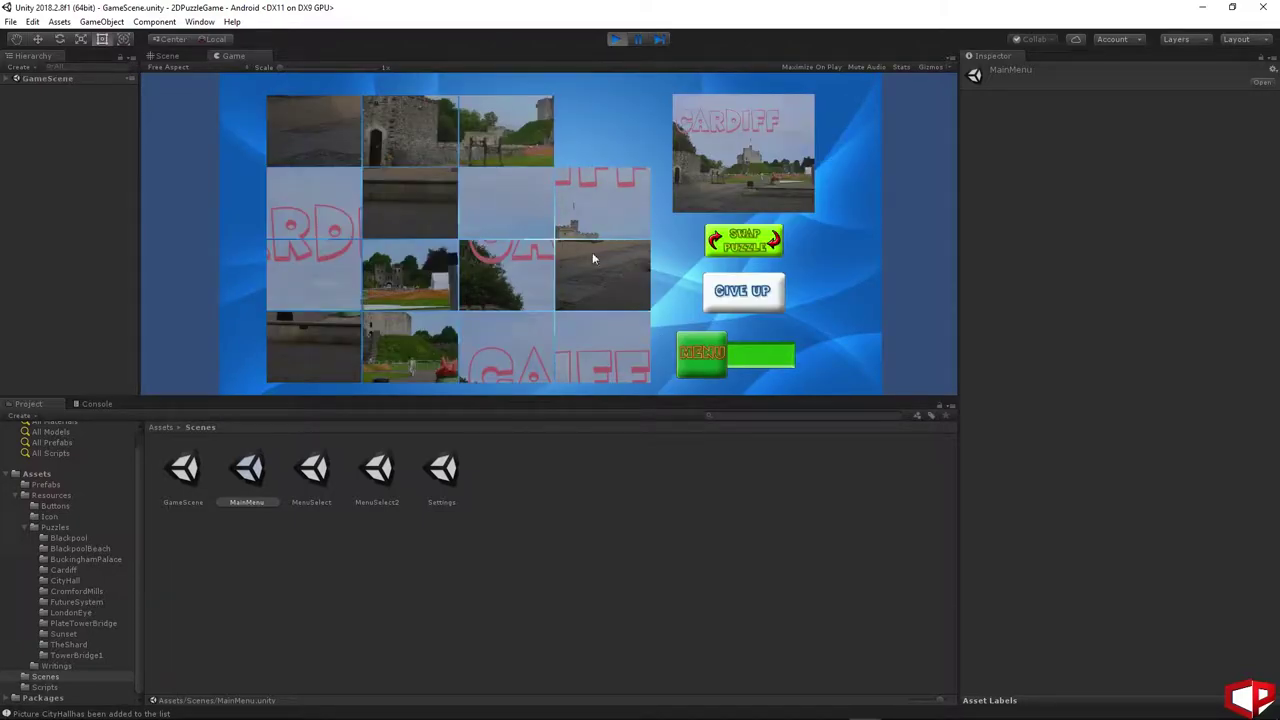
left_click(765, 294)
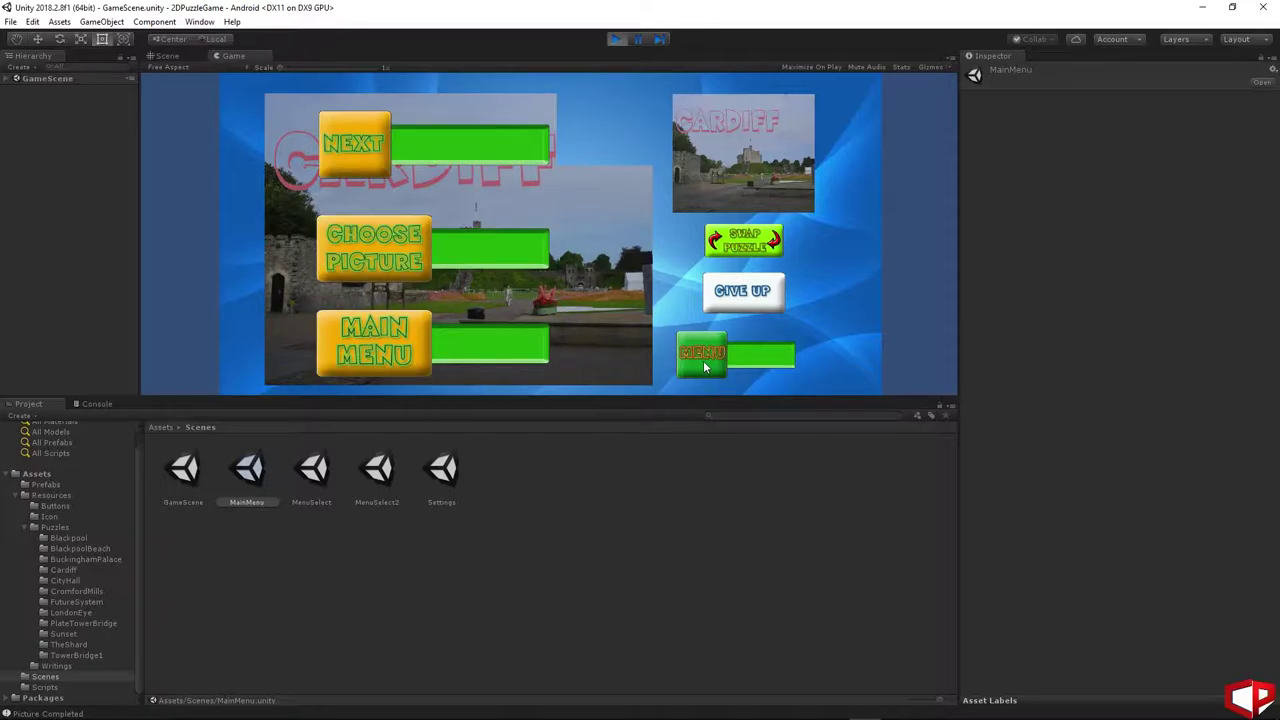
left_click(405, 279)
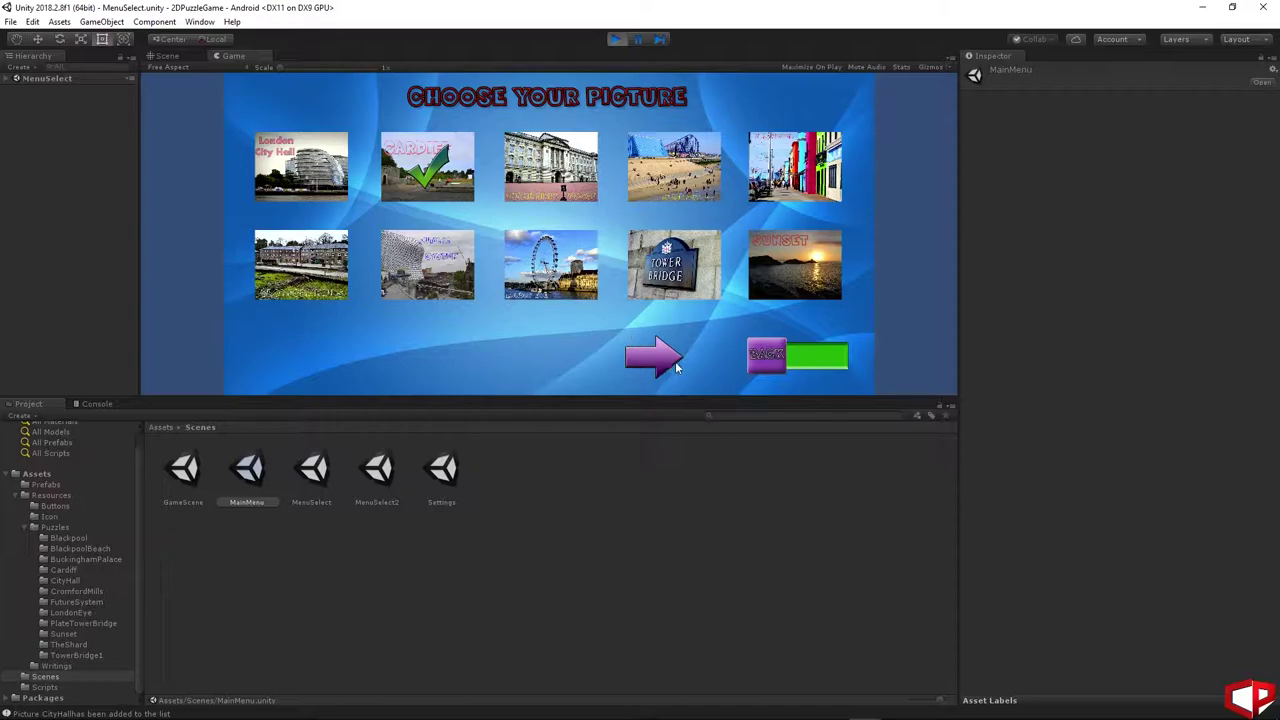
left_click(773, 362)
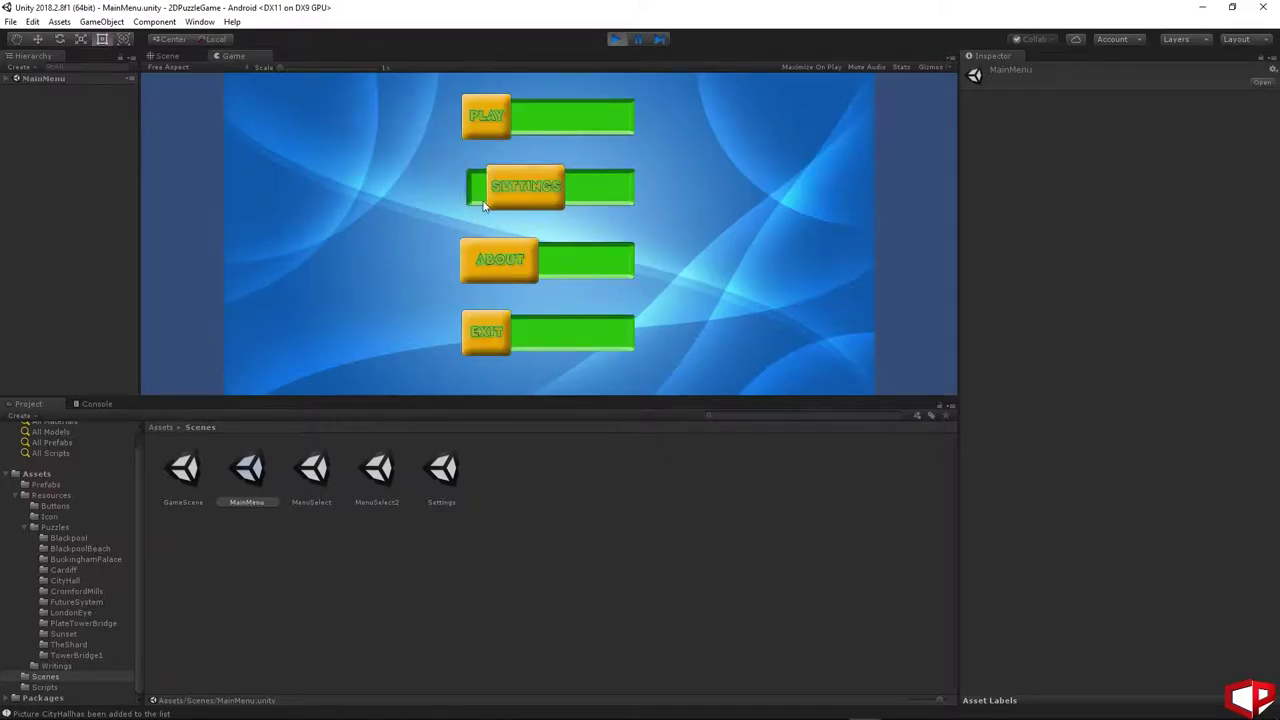
- Test Reset Progress from the Settings scene, check the Cardiff picture in the picture selection, and end the run
left_click(514, 186)
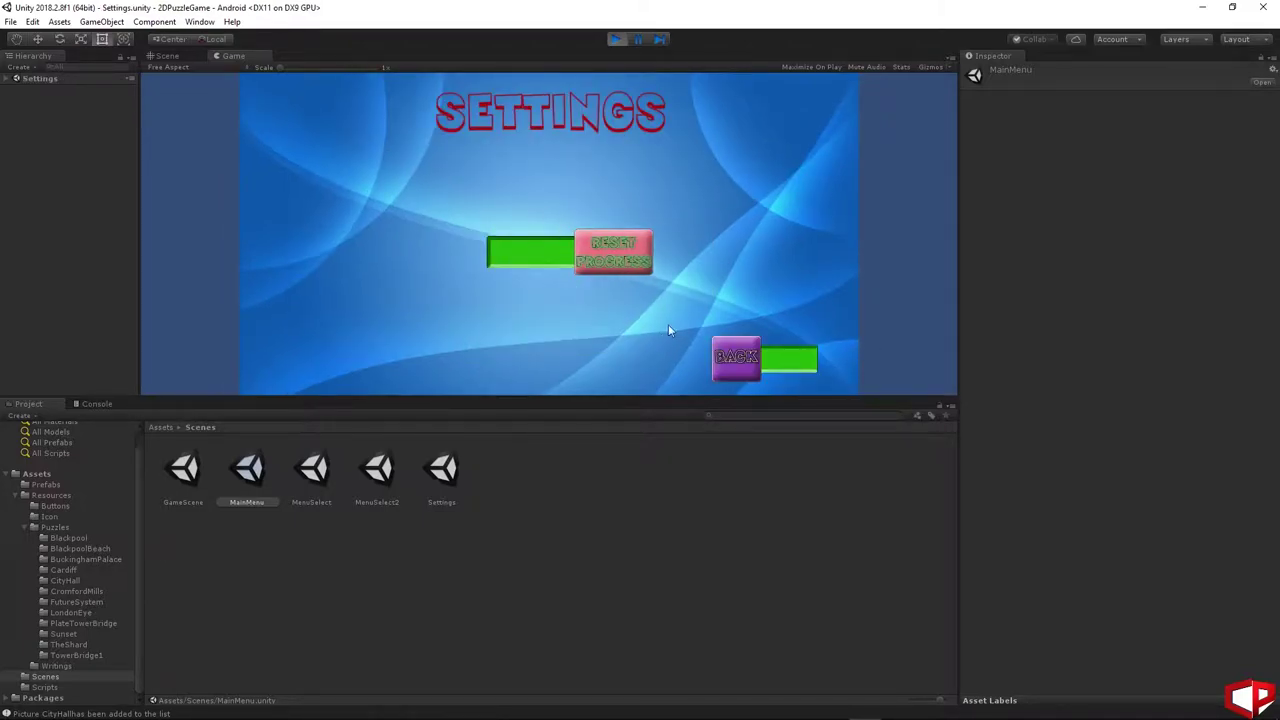
left_click(753, 369)
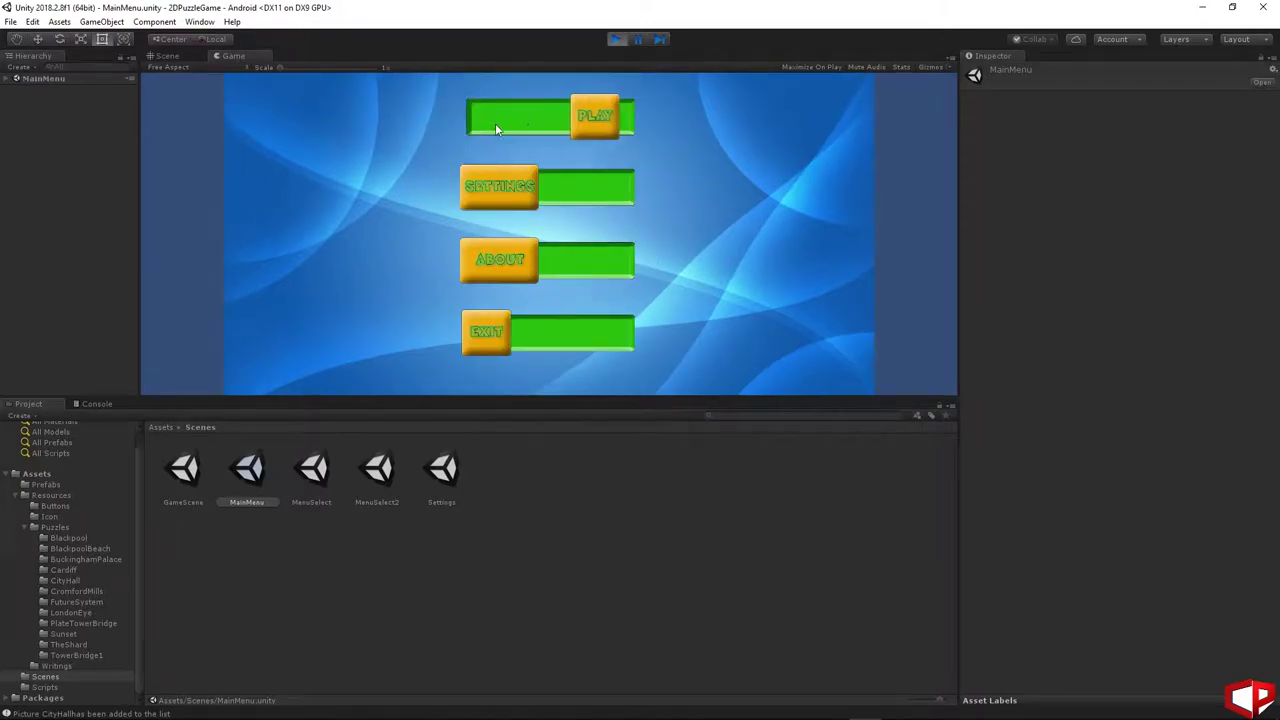
left_click(493, 121)
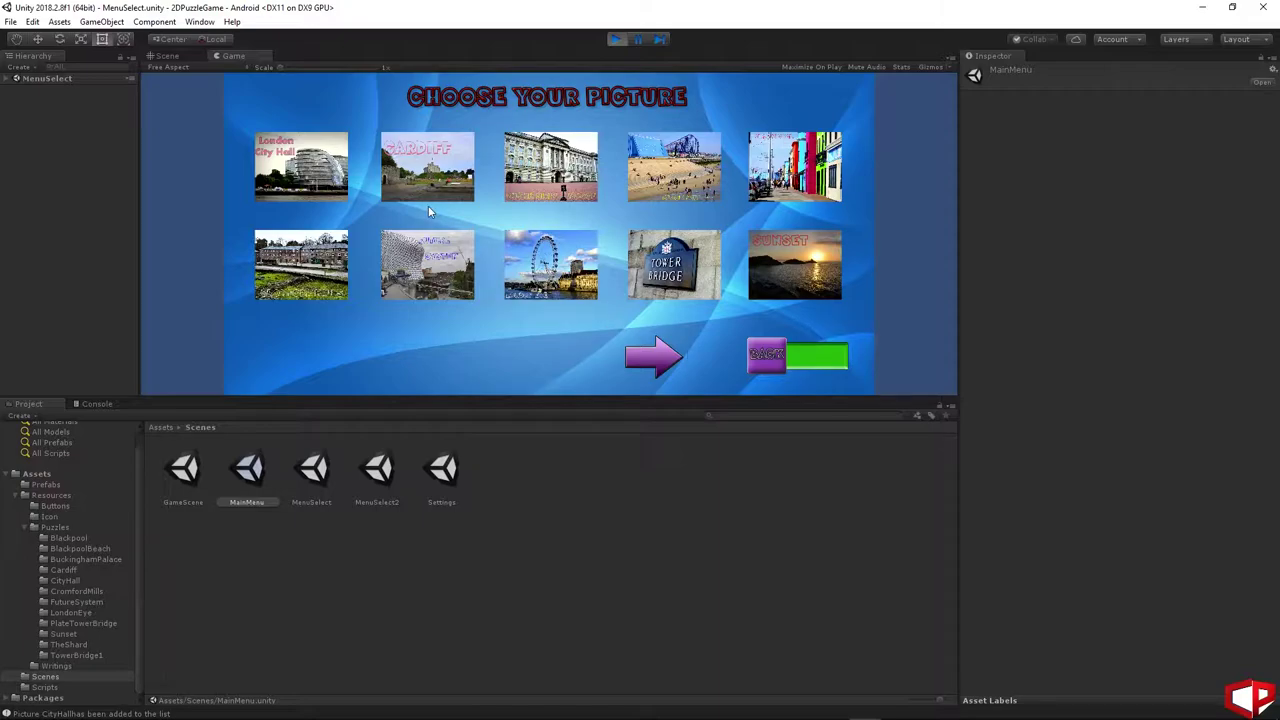
left_click(793, 357)
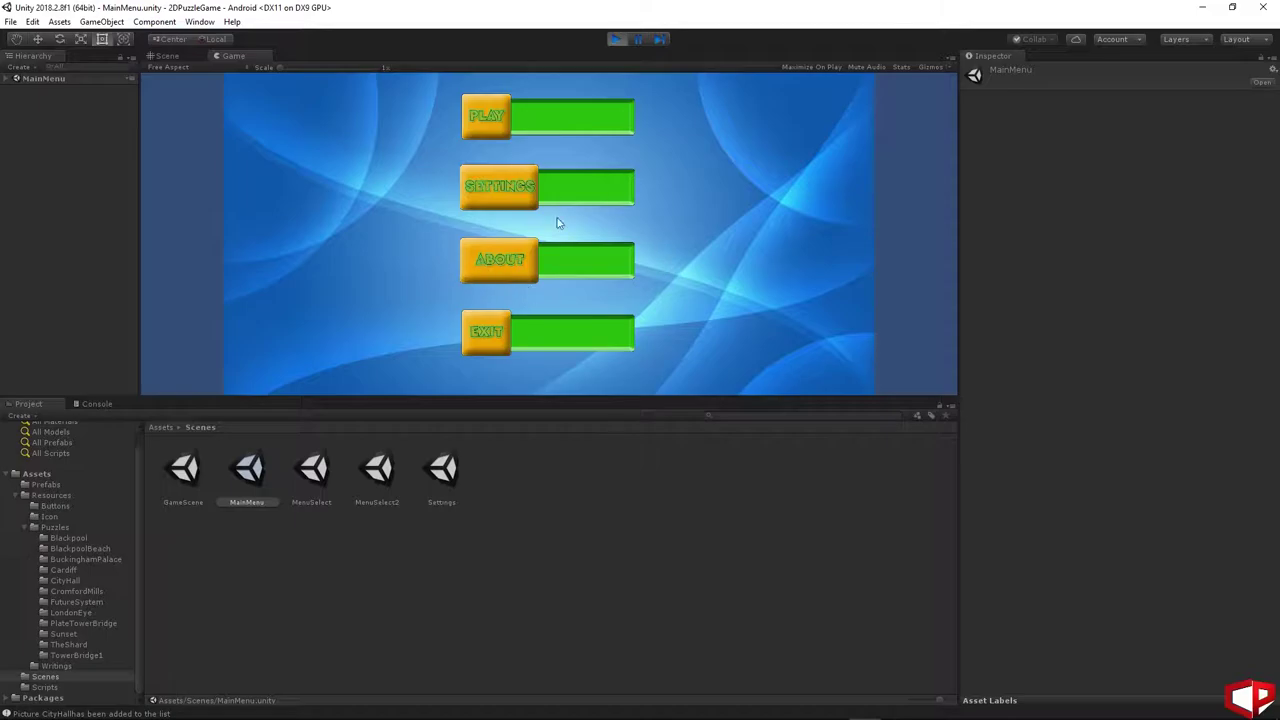
left_click(616, 39)
- Create a new scene named About in the Scenes folder and open it
right_click(557, 473)
left_click(506, 492)
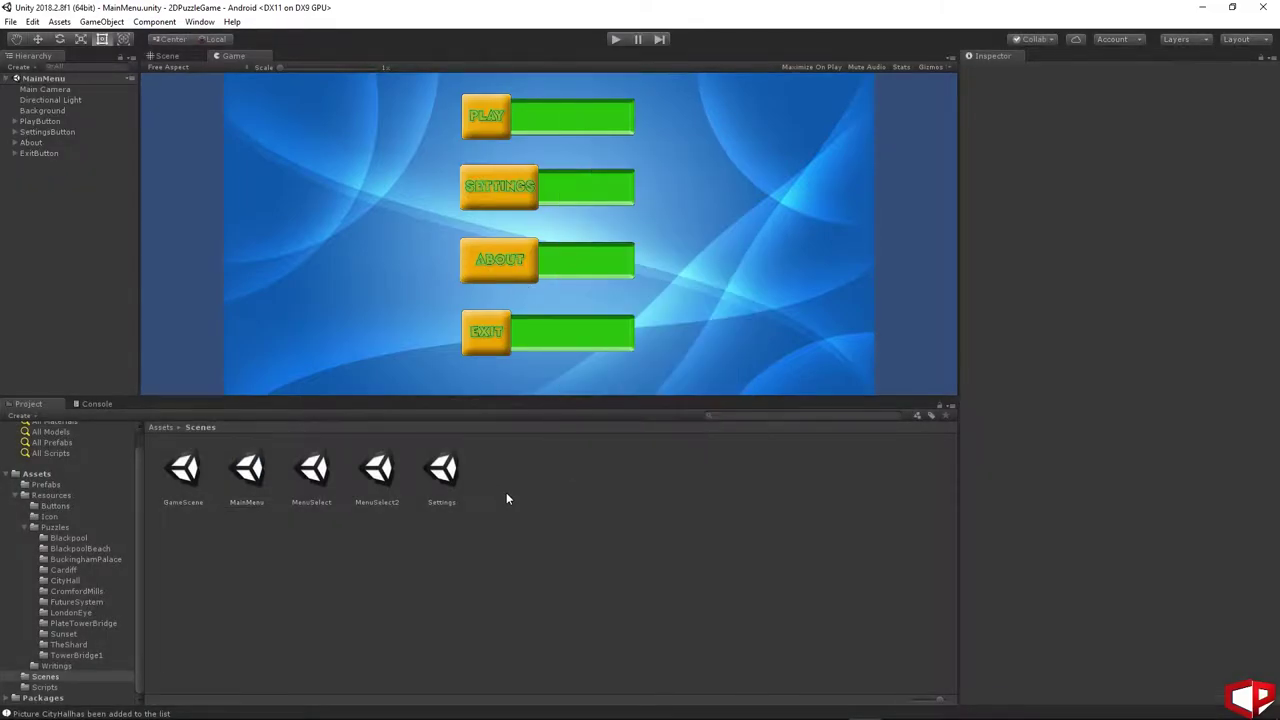
right_click(534, 498)
mouse_move(600, 191)
left_click(758, 305)
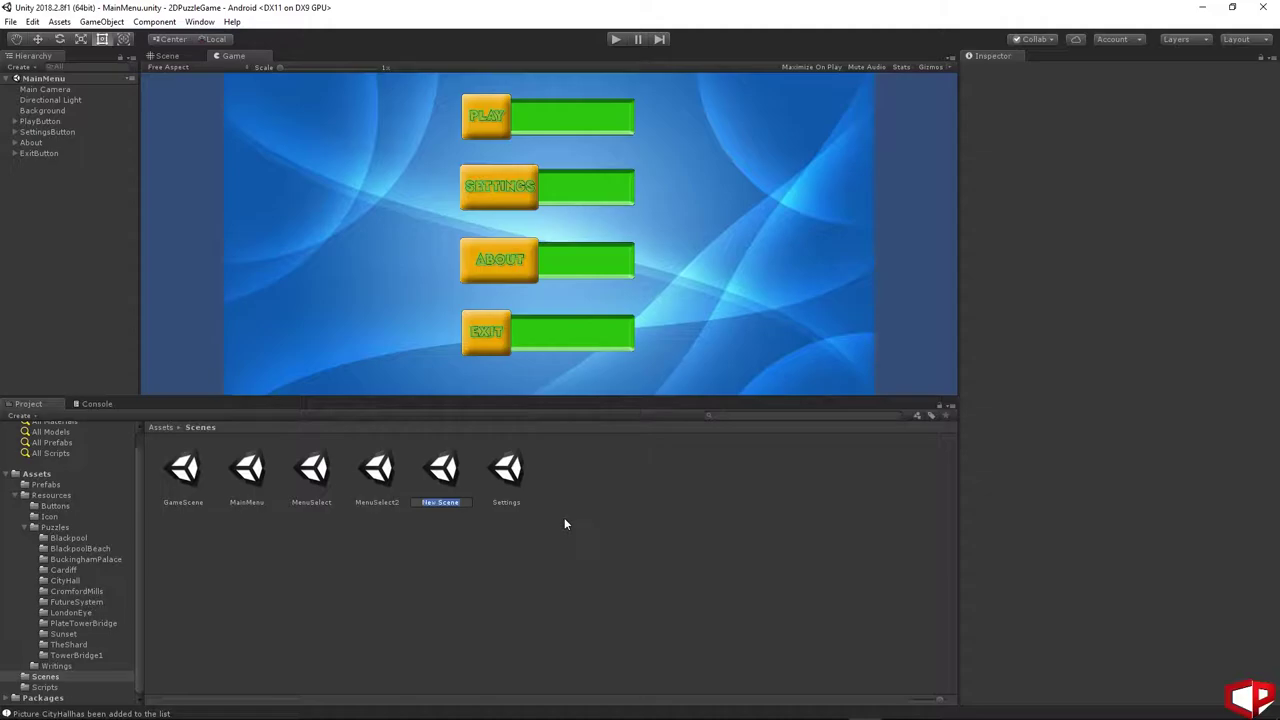
type("About")
key("Return")
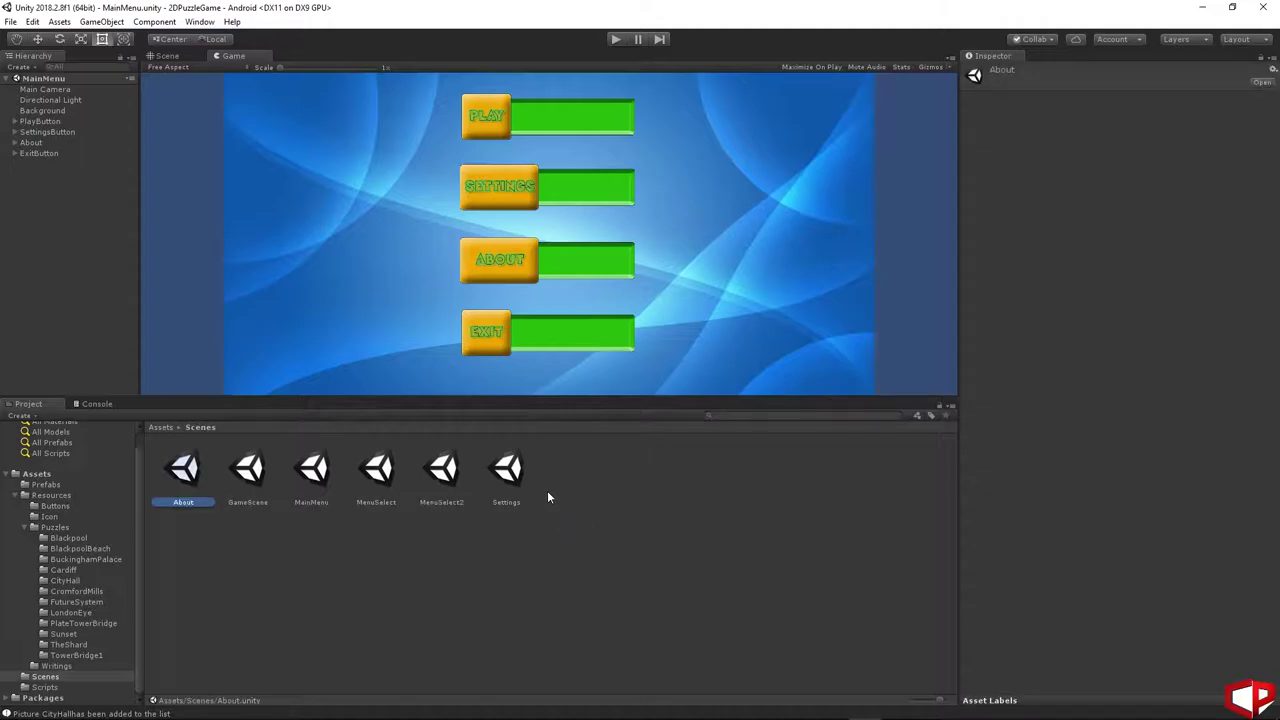
double_click(183, 478)
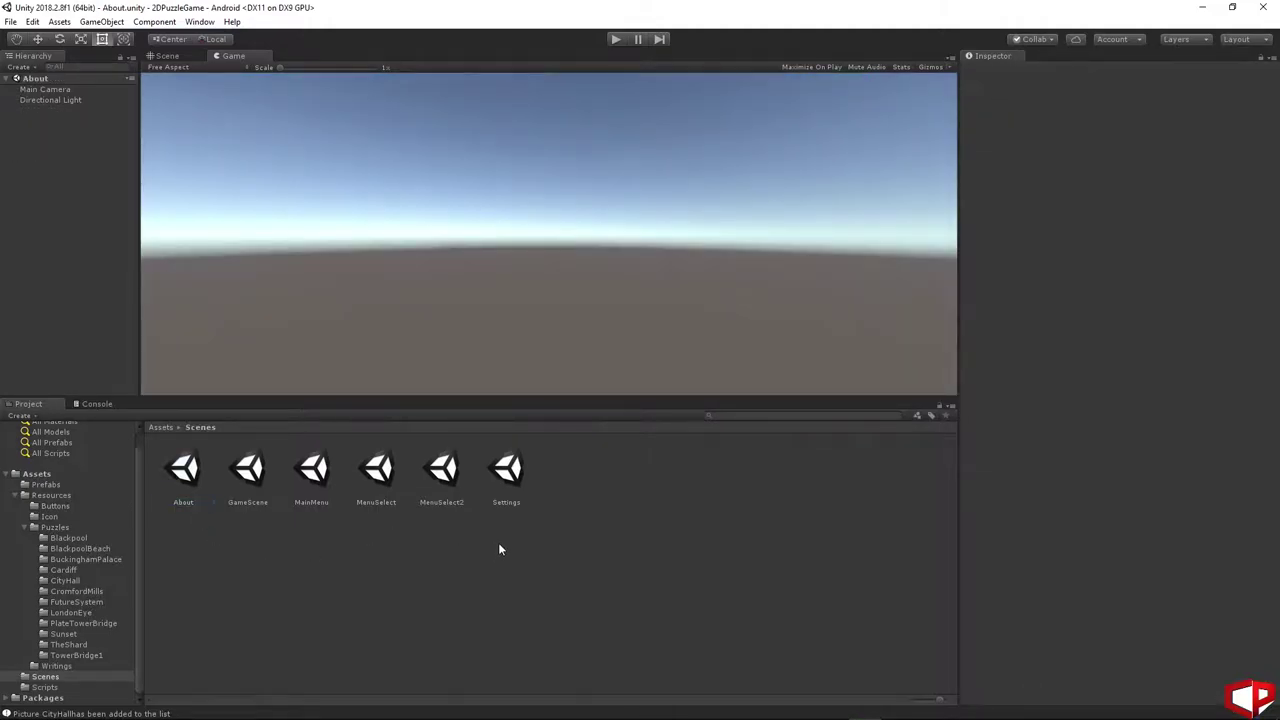
- Set the About scene's Skybox Material to None in the lighting settings
left_click(199, 21)
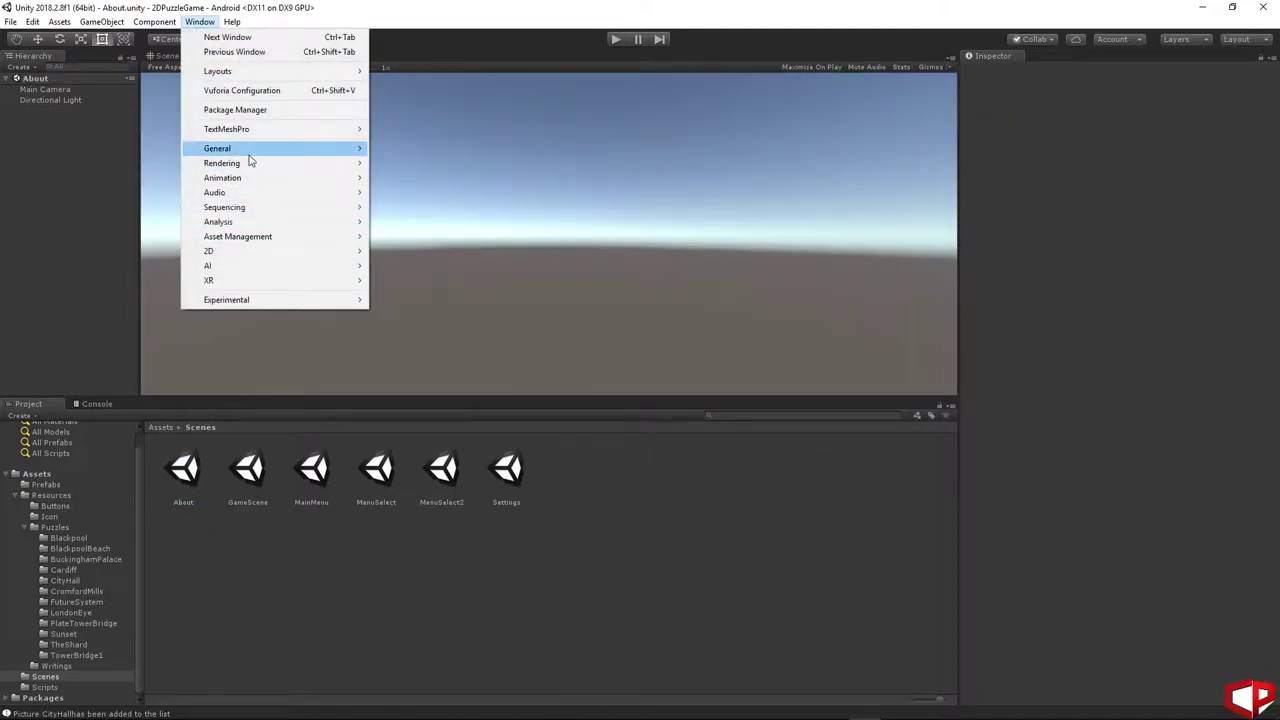
mouse_move(252, 168)
left_click(449, 166)
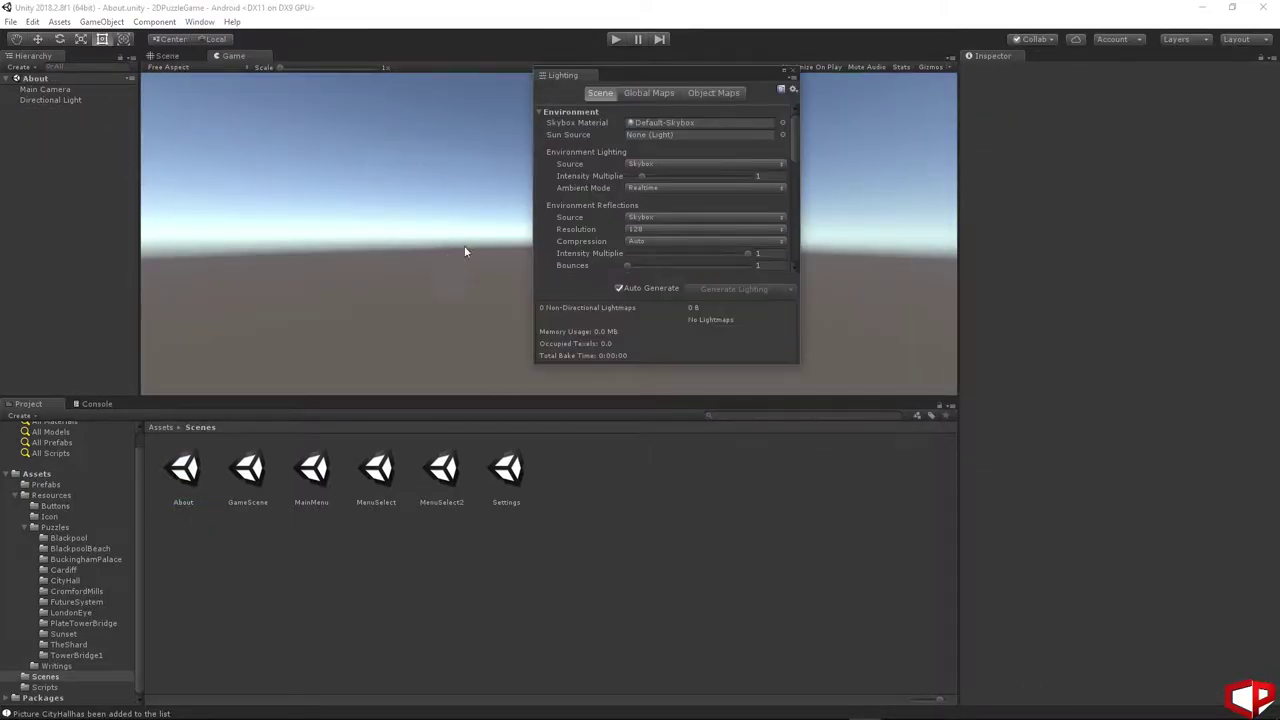
left_click(782, 122)
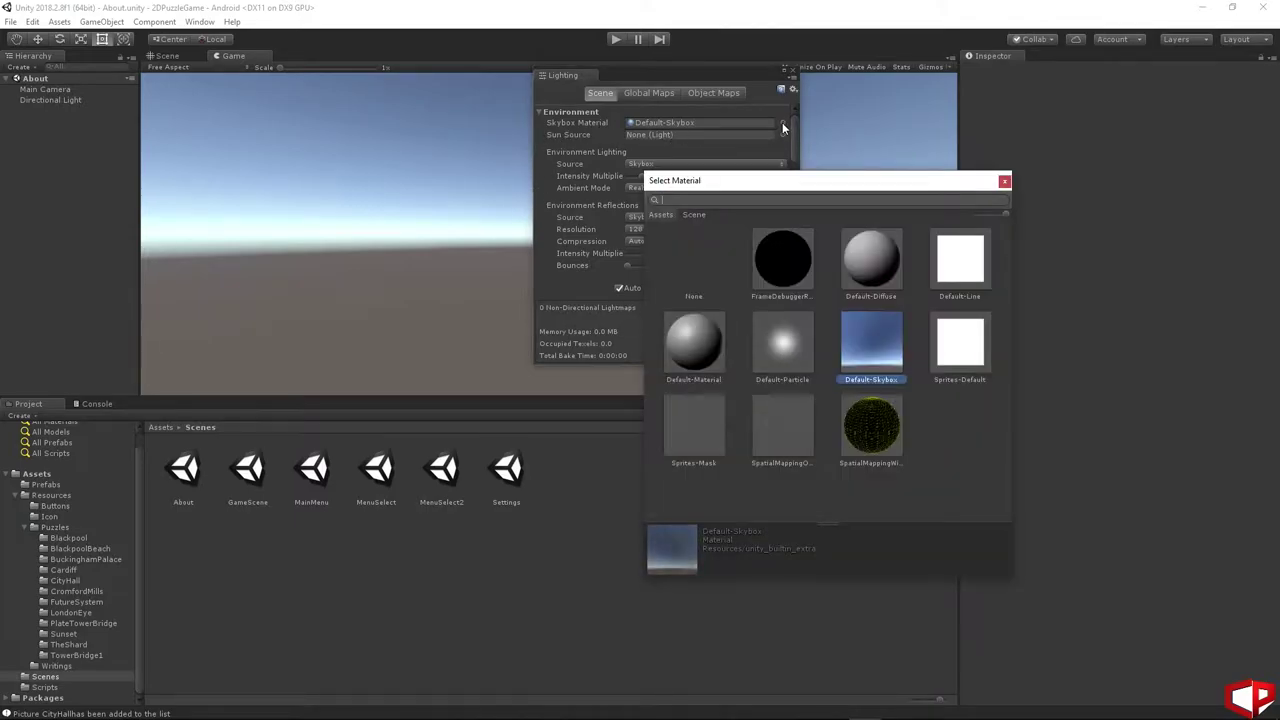
left_click(683, 242)
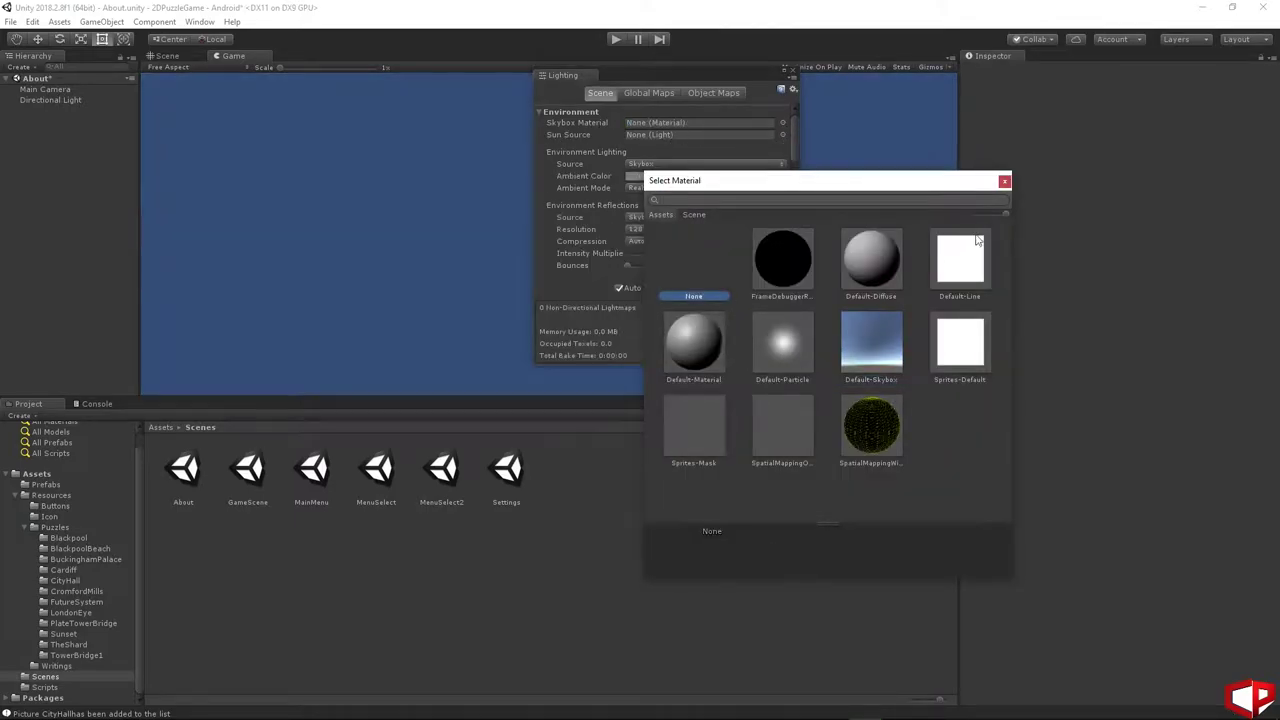
left_click(1004, 181)
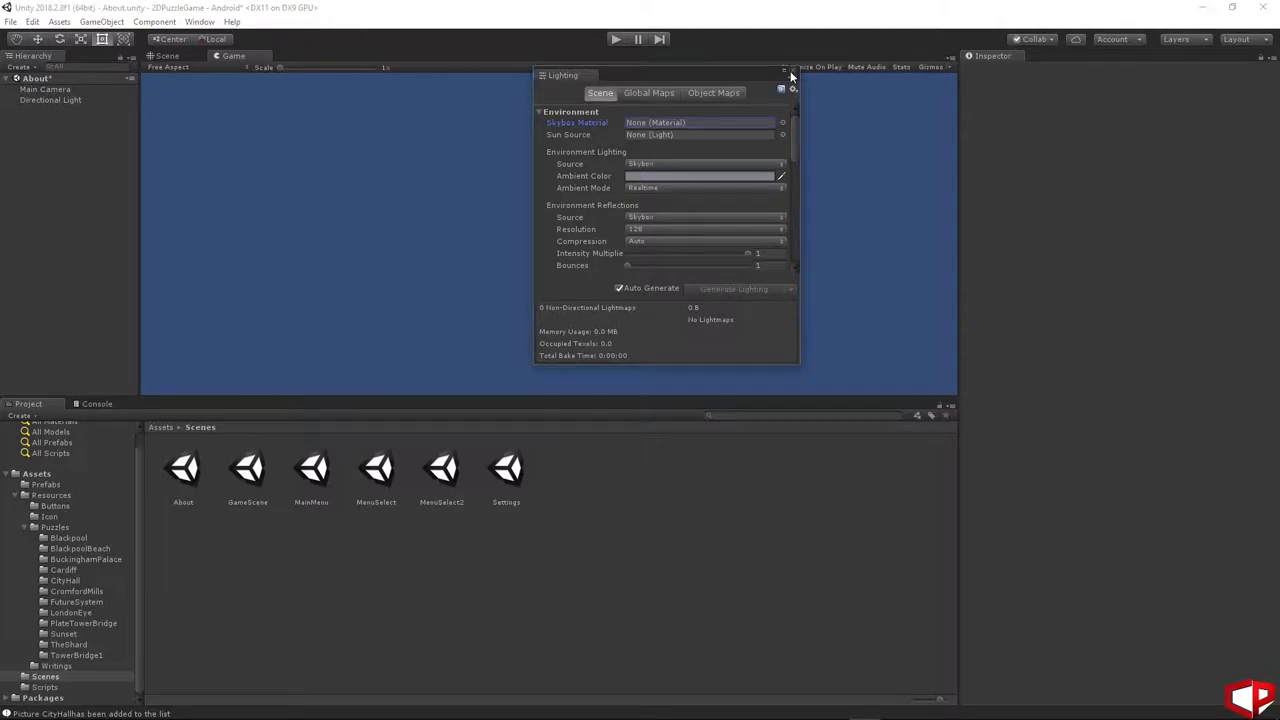
left_click(793, 72)
- Set the Main Camera's projection to Orthographic in the About scene
left_click(45, 89)
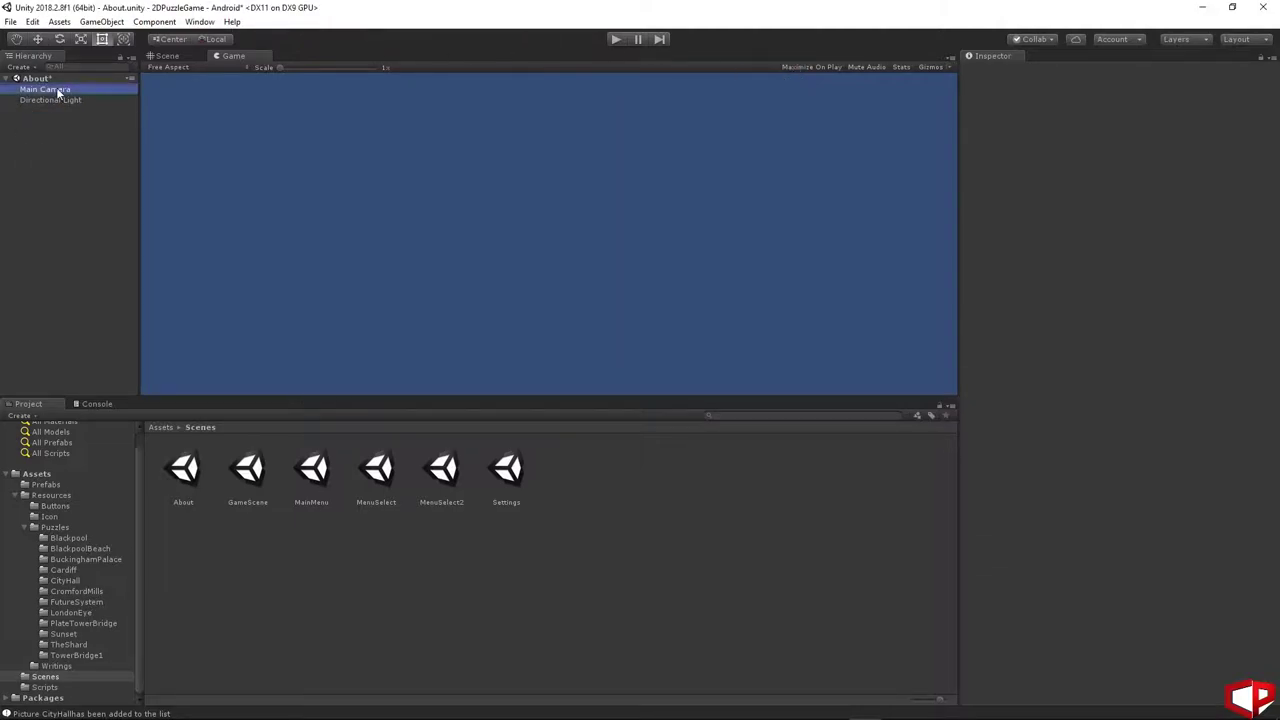
left_click(1120, 202)
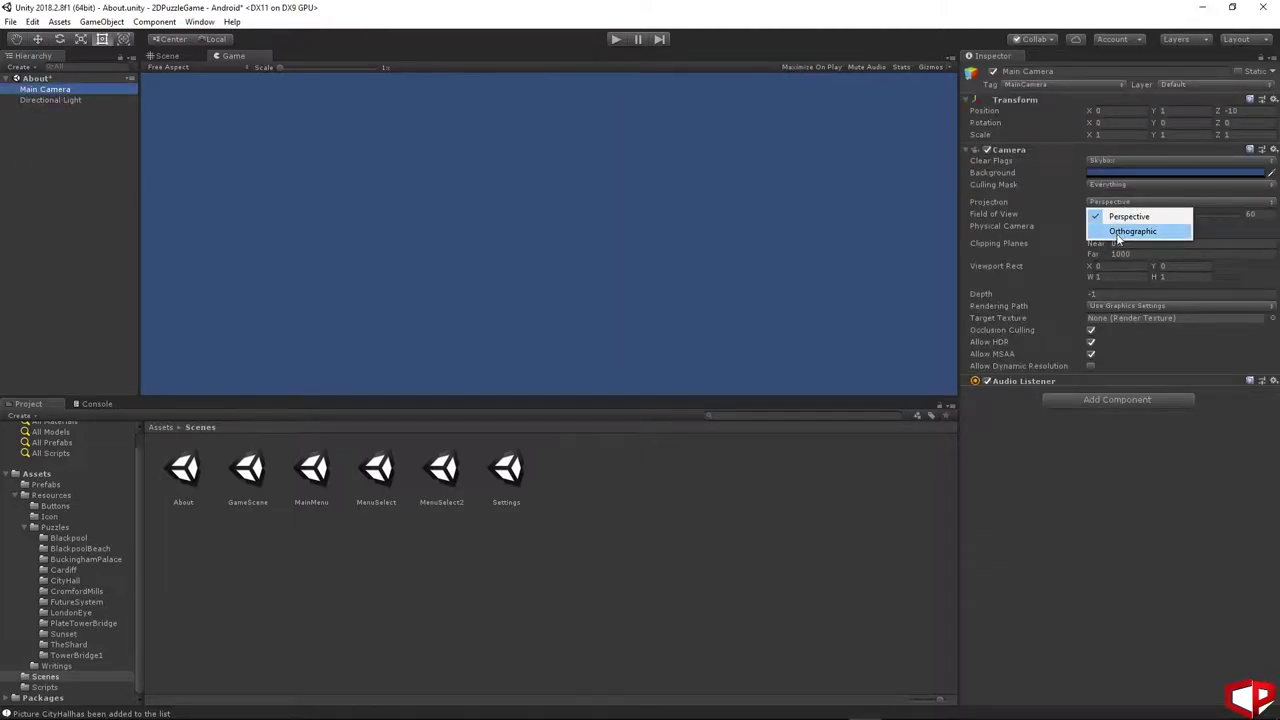
left_click(1119, 233)
left_click(70, 250)
- Add the Background image from the Resources folder to the About scene and raise it to cover the top of the game view
left_click(56, 505)
left_click(80, 495)
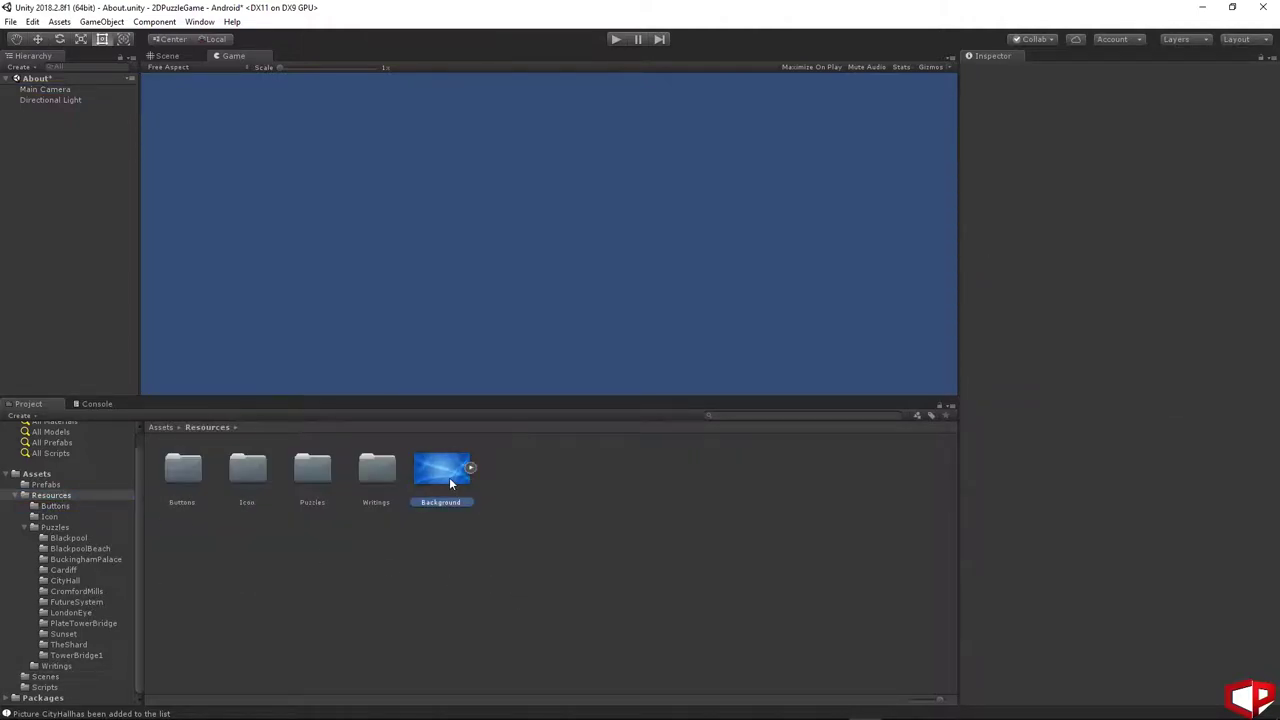
left_click_drag(449, 477, 23, 257)
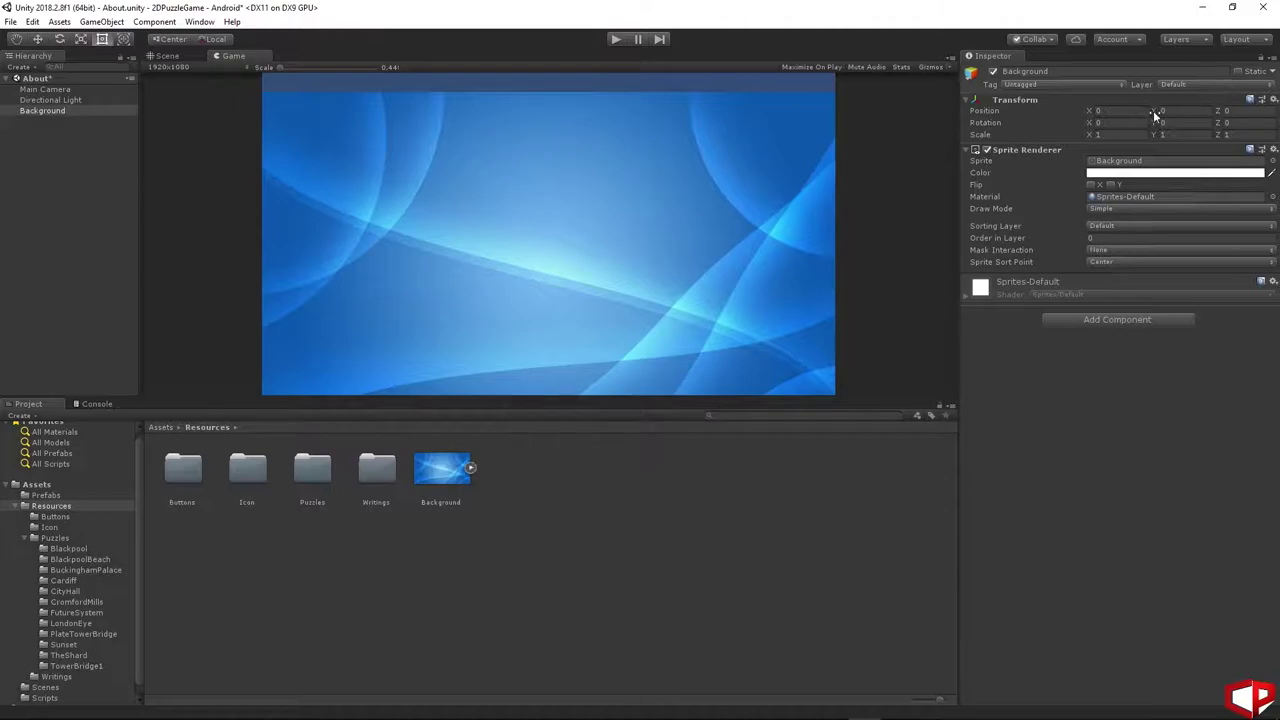
left_click_drag(1156, 112, 1165, 111)
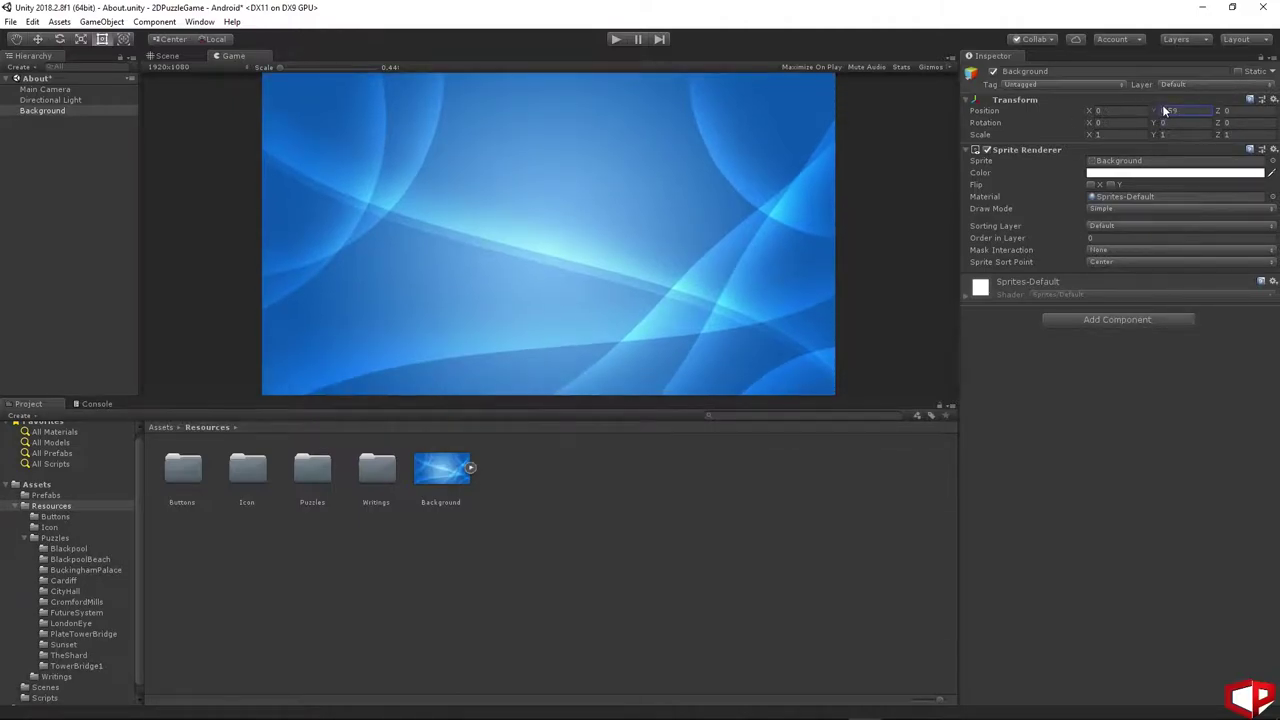
- Scale the Background to 1.2 in X and Y, and preview the game view in Free Aspect
left_click(1118, 134)
type("1.2")
key("Tab")
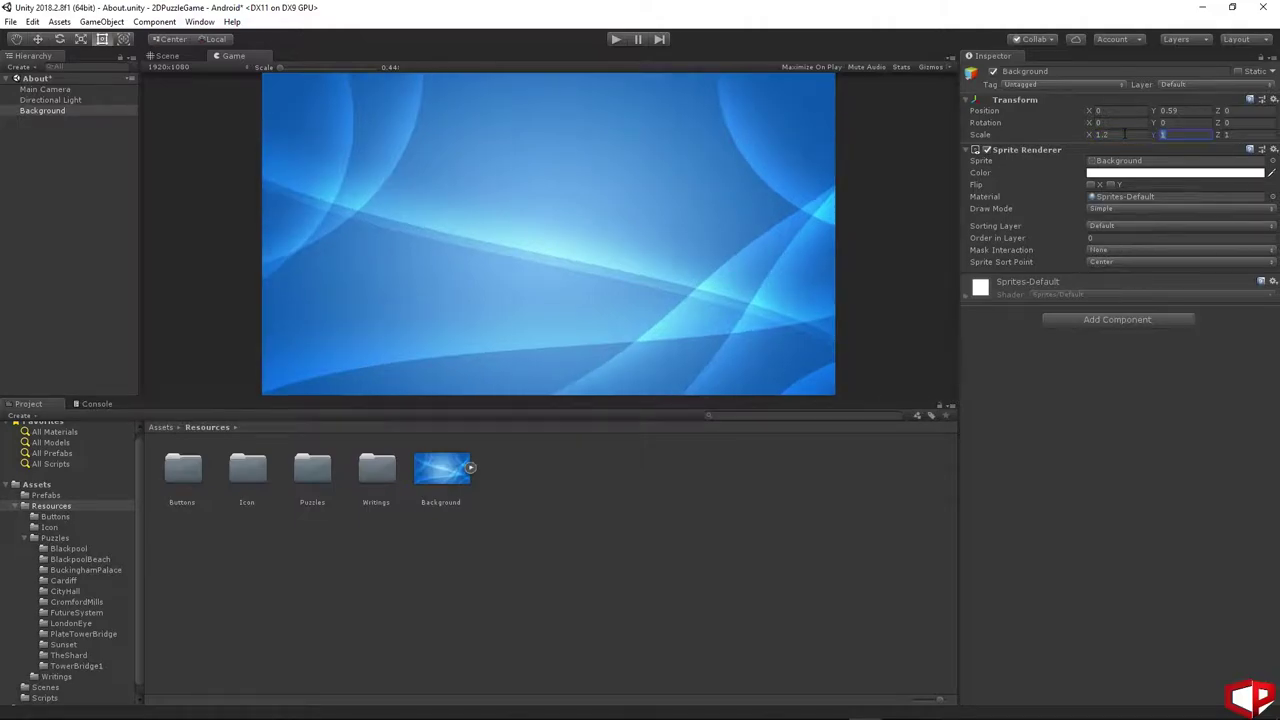
type("1.2")
key("Return")
left_click(223, 69)
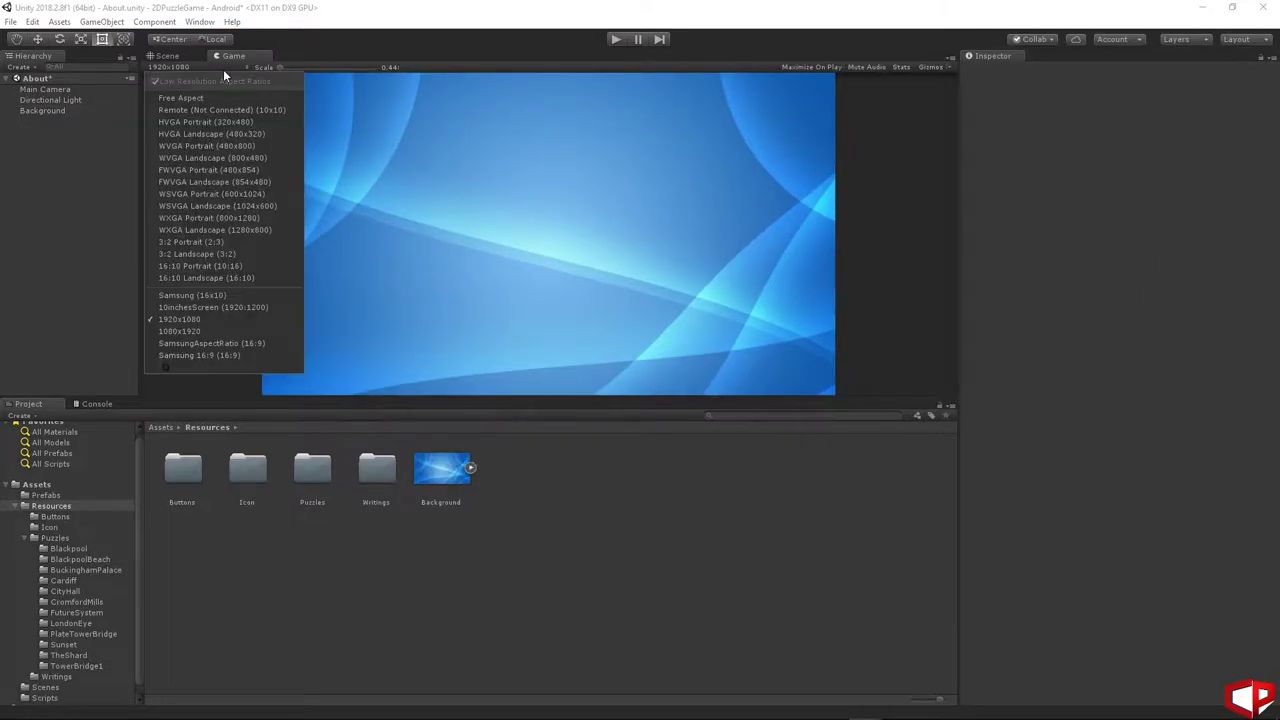
left_click(198, 98)
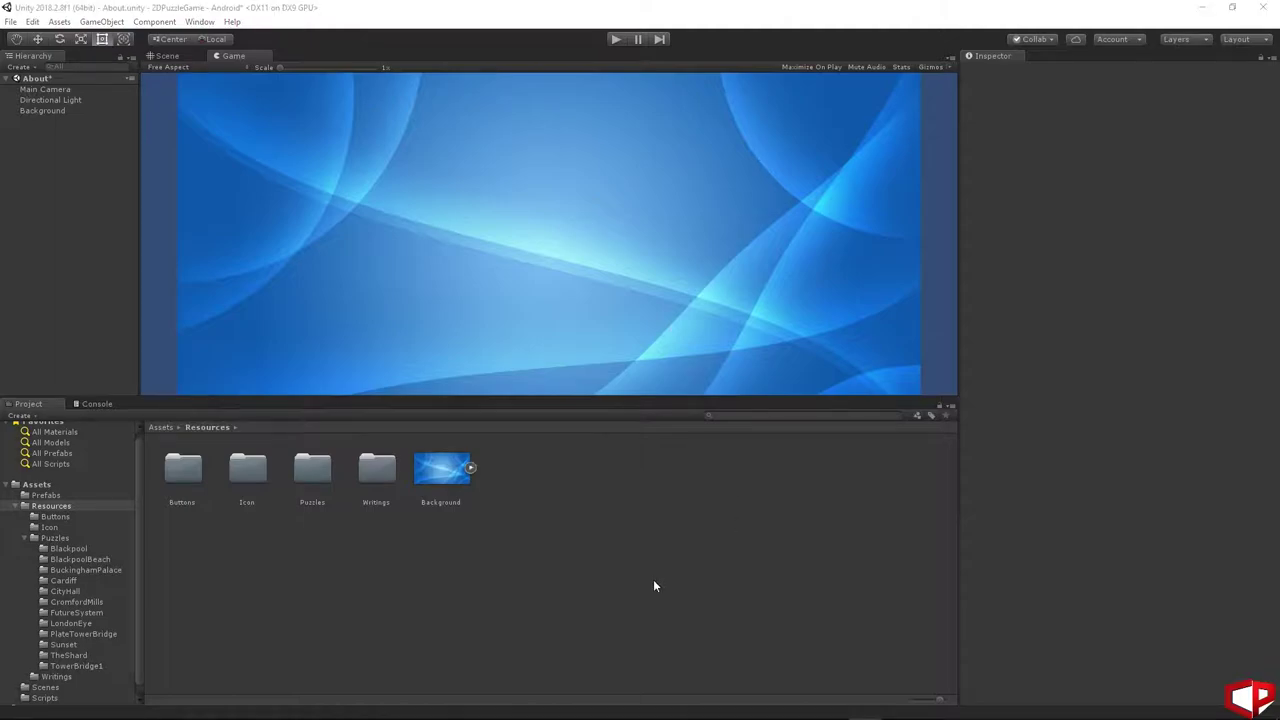
- Create an empty object named BackButton in the About scene
right_click(55, 156)
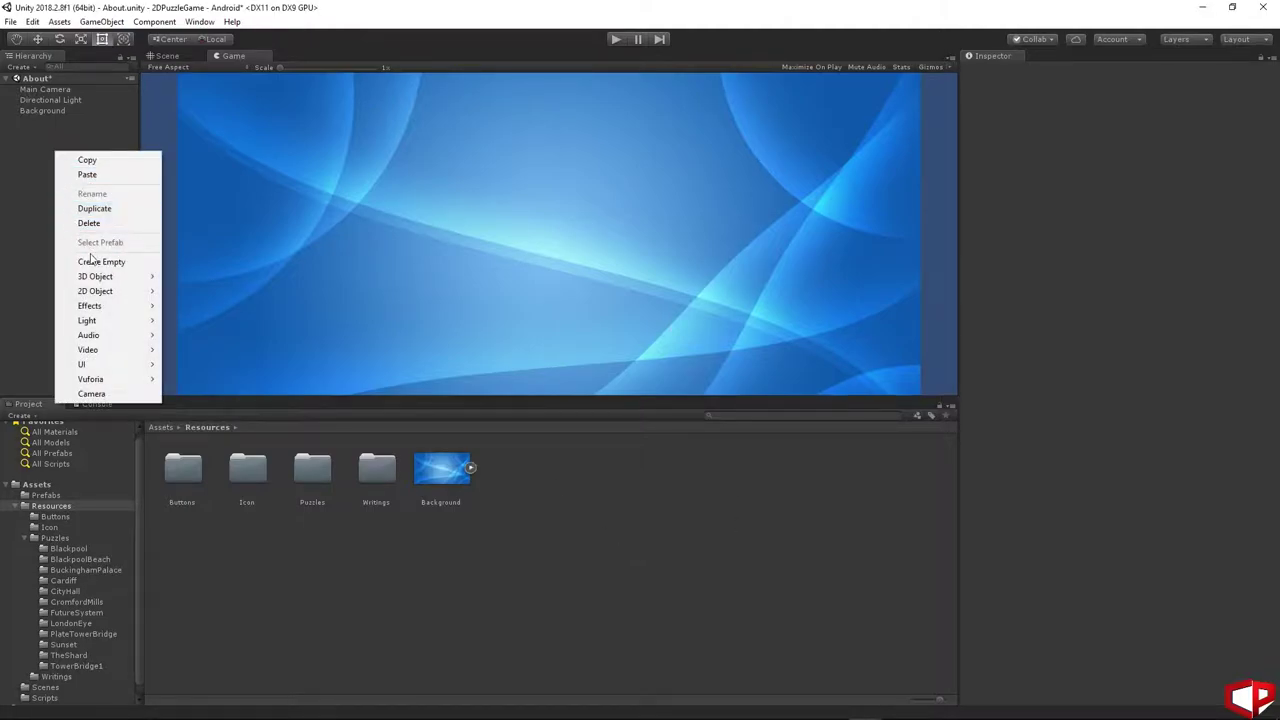
left_click(95, 260)
left_click(1026, 71)
type("BackButton")
key("Return")
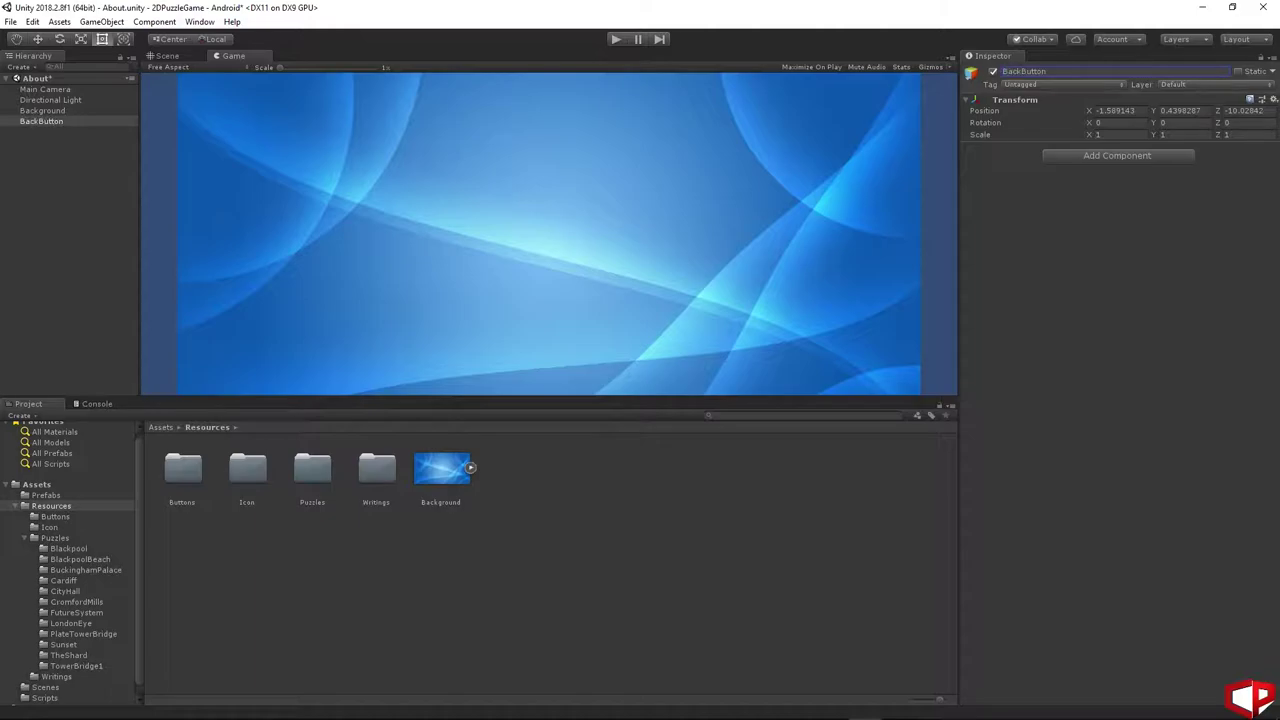
- Add the ButtonBackLine sprite from the Buttons folder as a child of BackButton and set its Z position to 2
double_click(199, 489)
left_click_drag(460, 473, 33, 127)
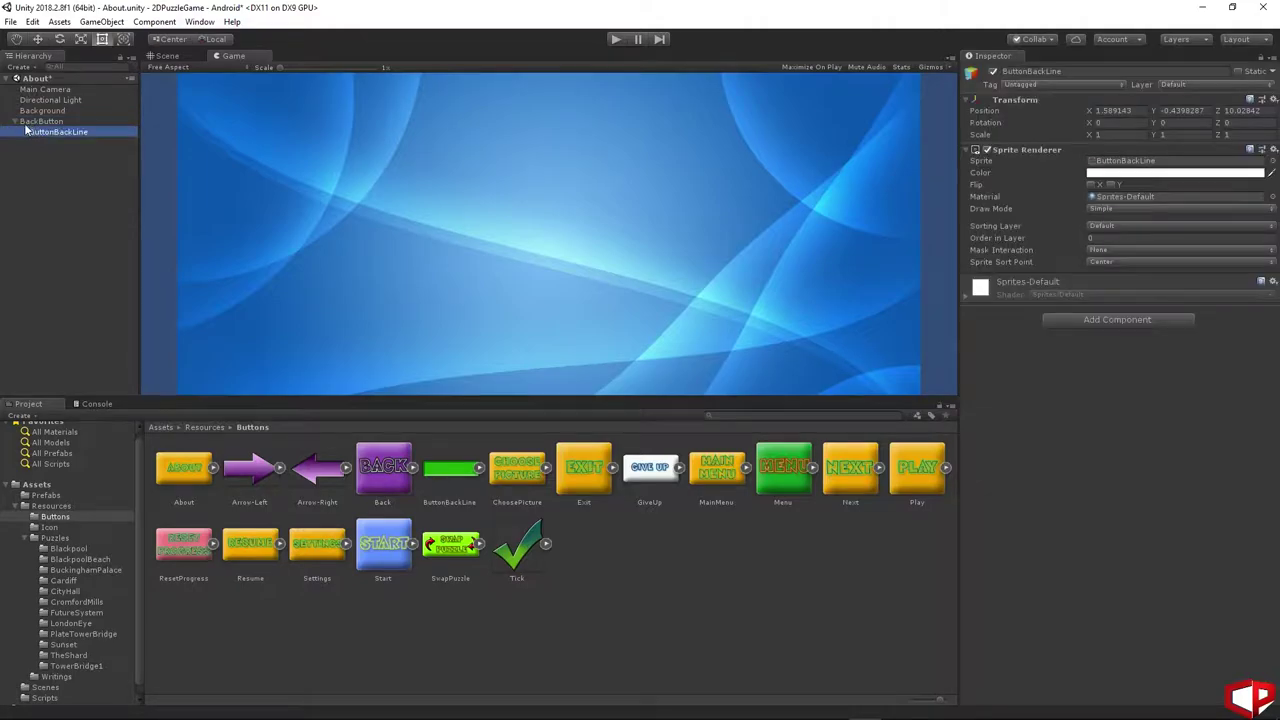
left_click(1242, 110)
key("ctrl+a")
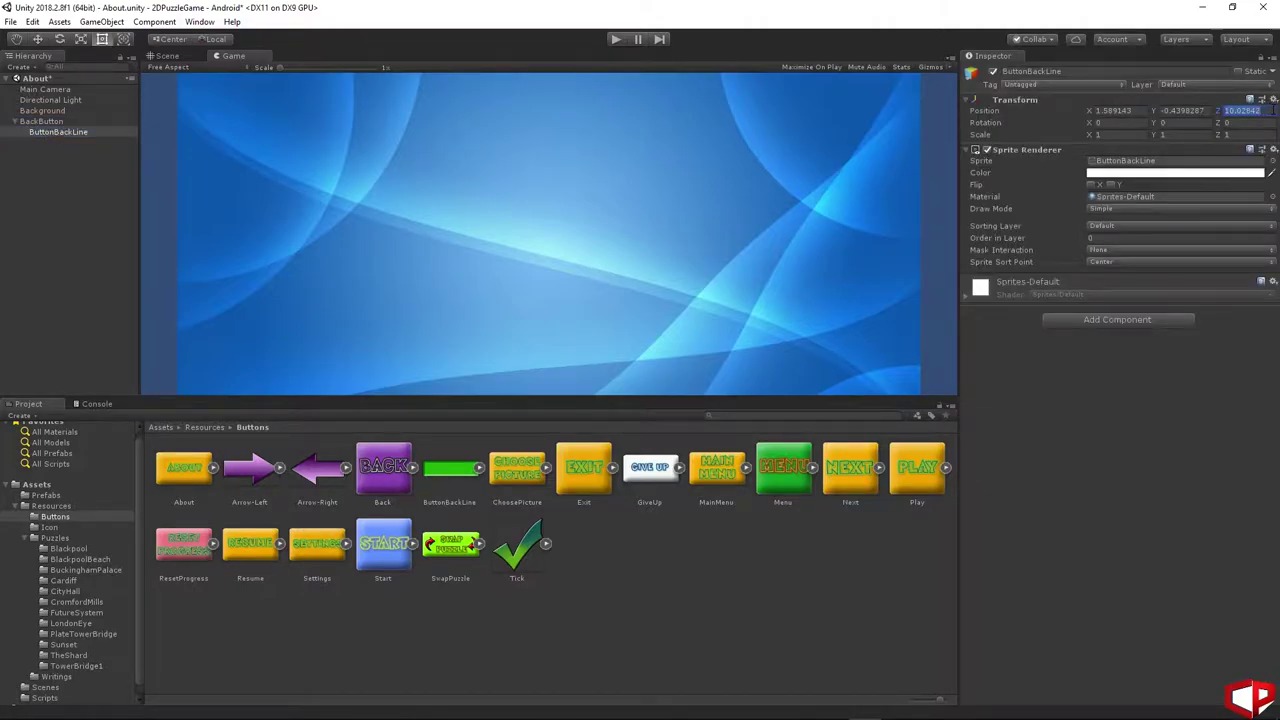
type("0")
- Scale ButtonBackLine to 0.6 in X and Y and move it to X 9.01, Y -2.67
left_click(1182, 110)
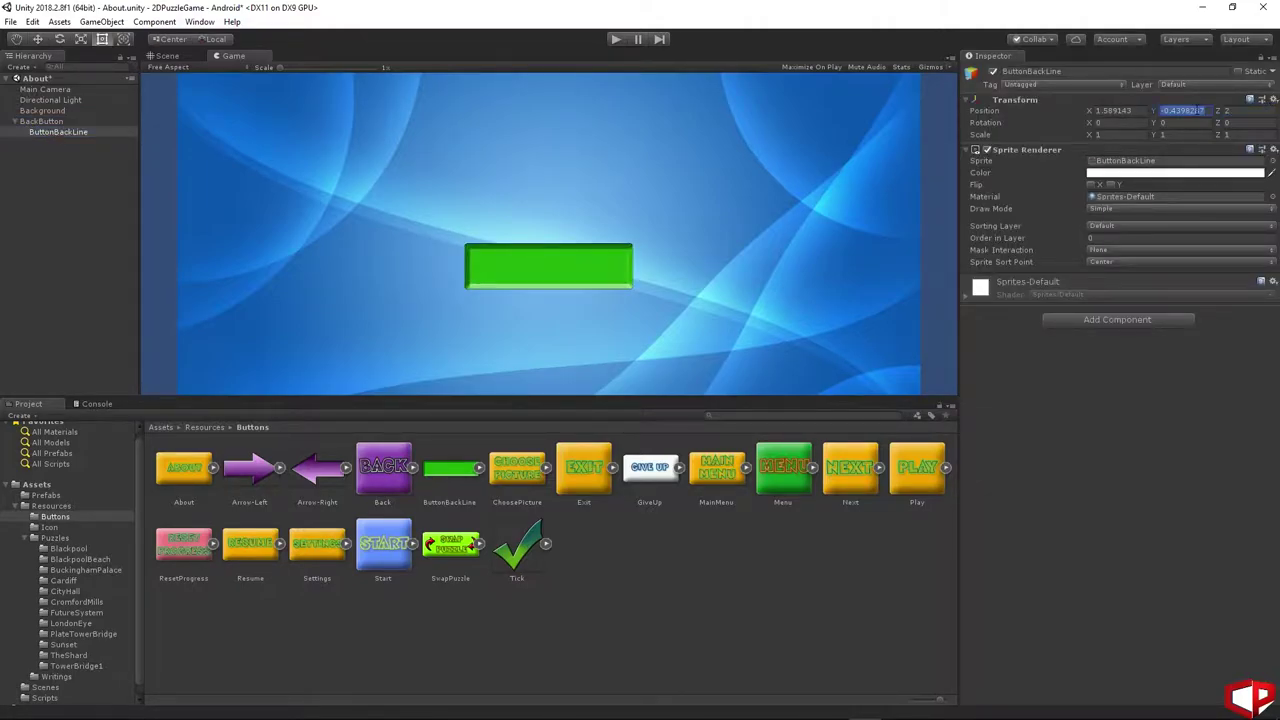
left_click(1107, 136)
type("0.6")
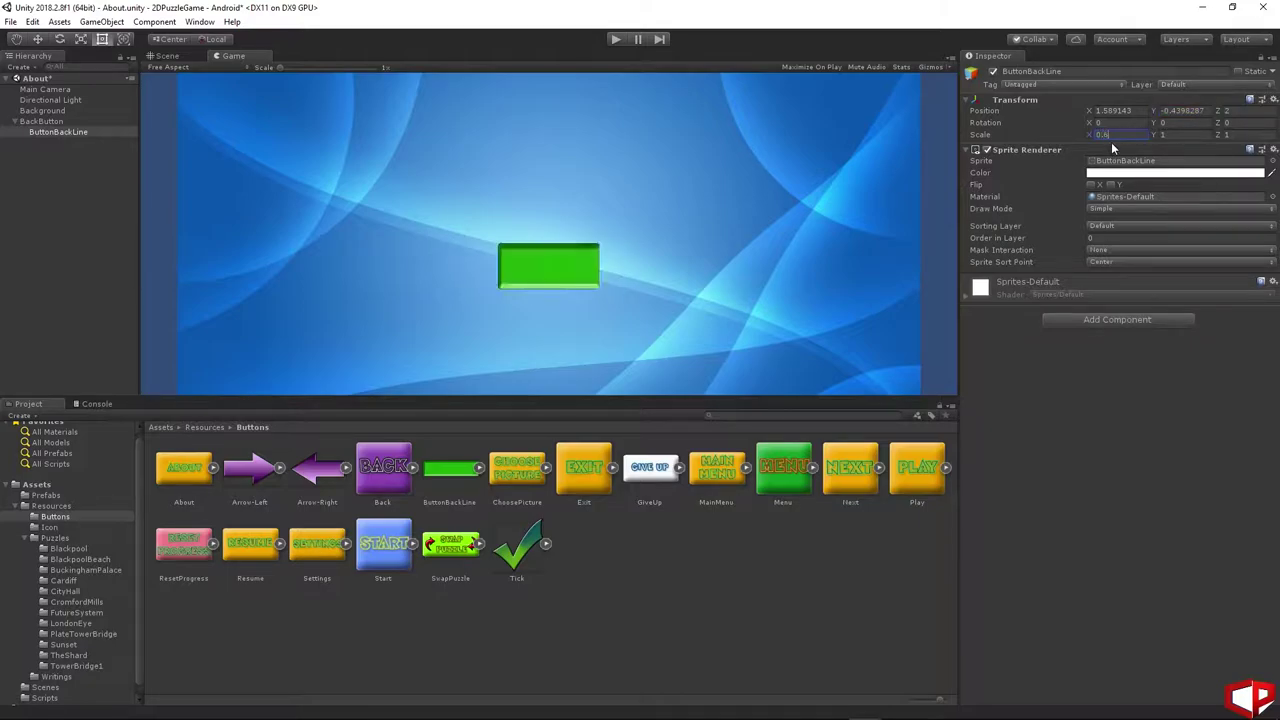
key("Tab")
type("0.6")
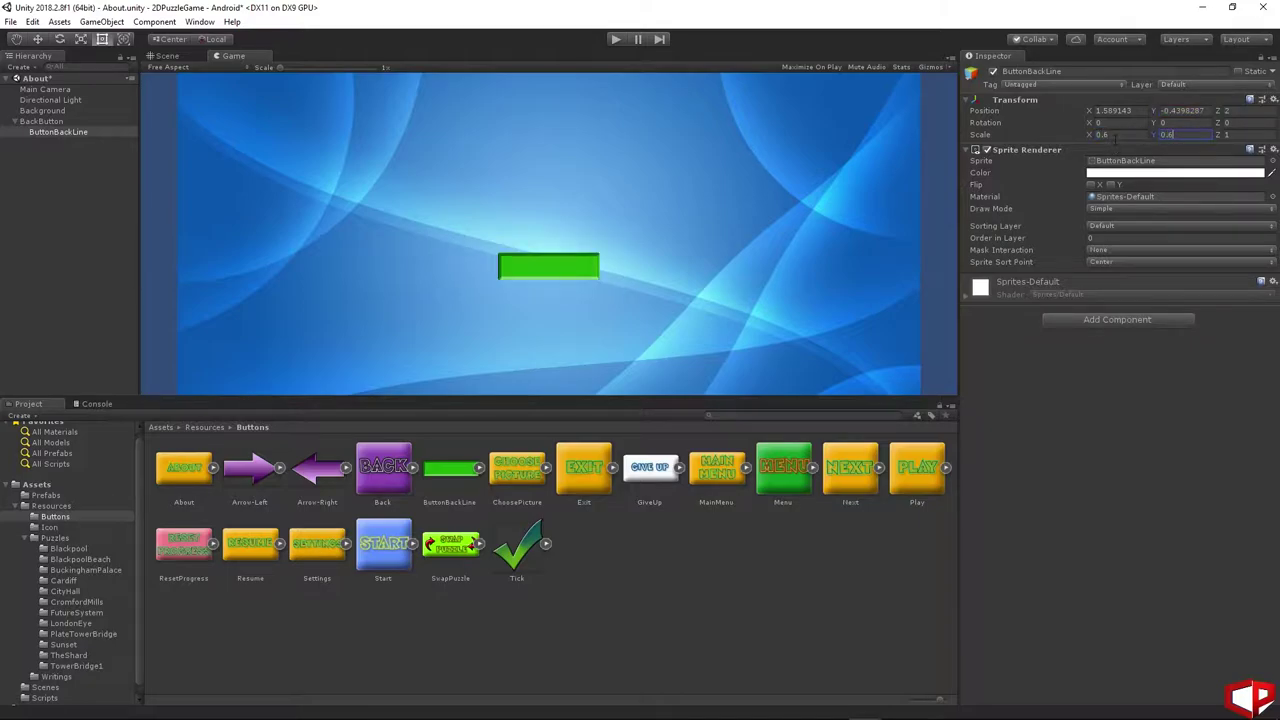
left_click_drag(1154, 110, 1121, 134)
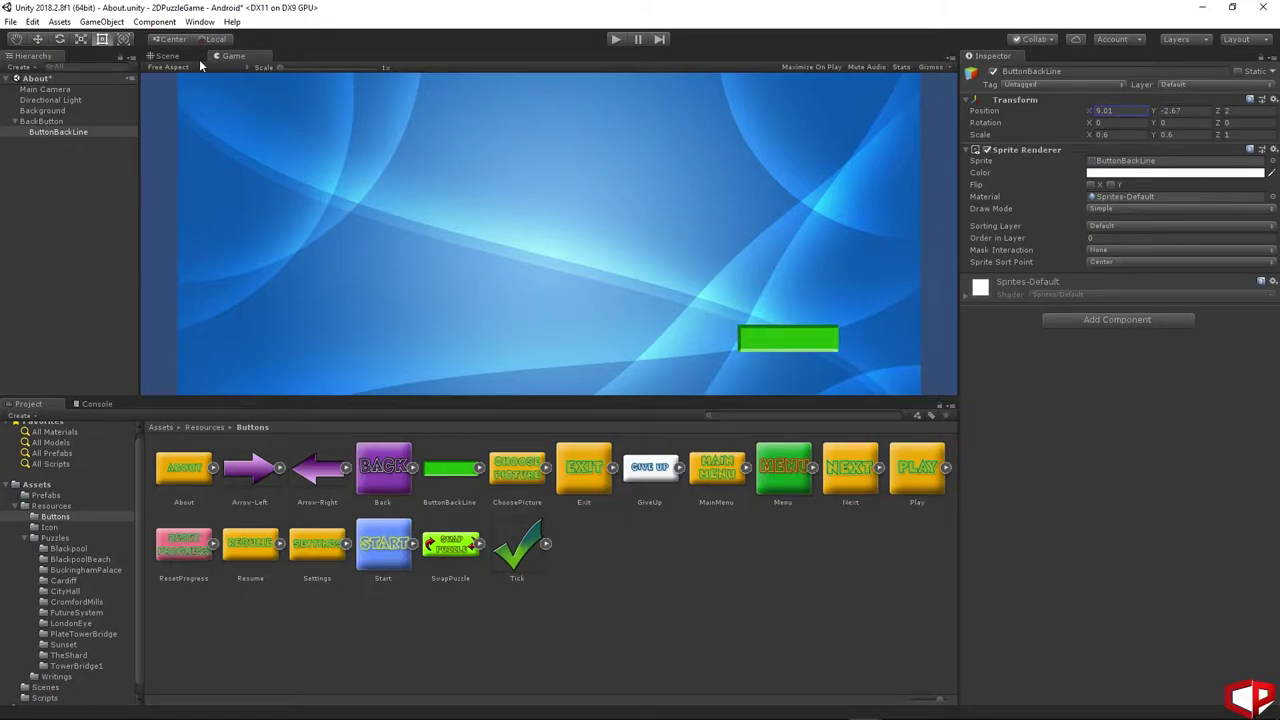
- Switch the game view to 1920x1080 and move ButtonBackLine fully inside it at X 8.16, Y -2.98
left_click(168, 67)
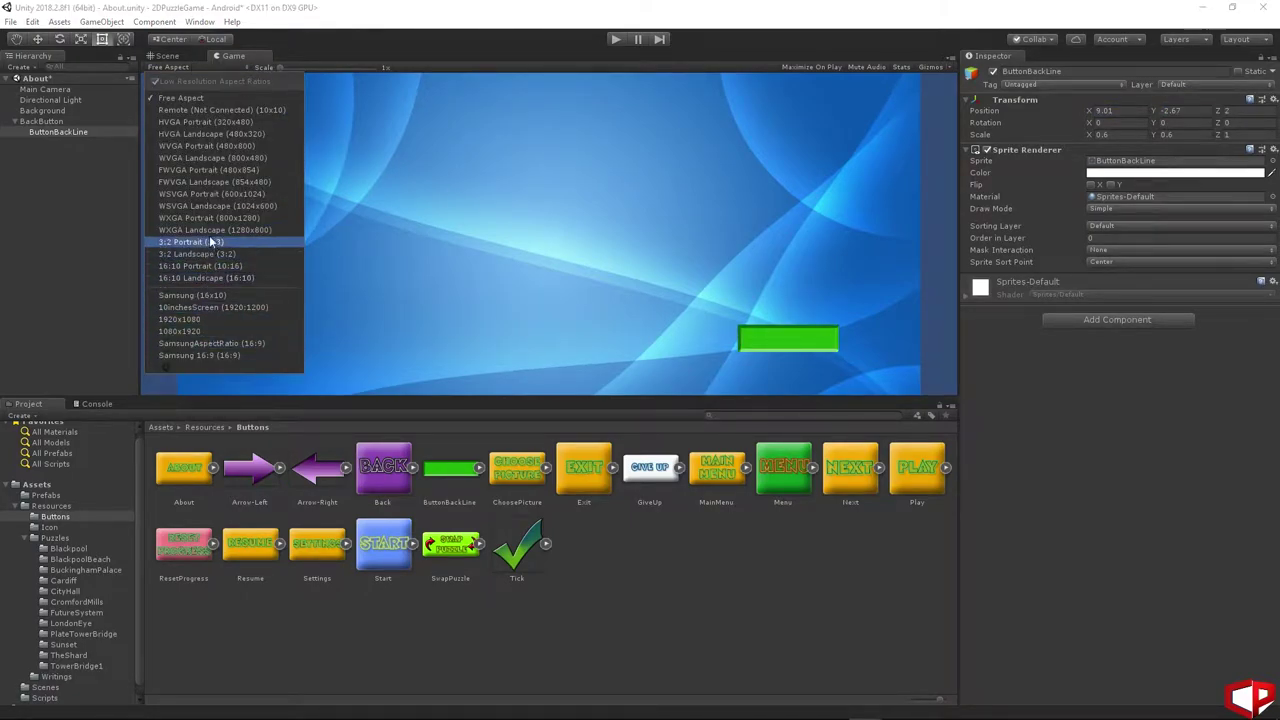
left_click(197, 320)
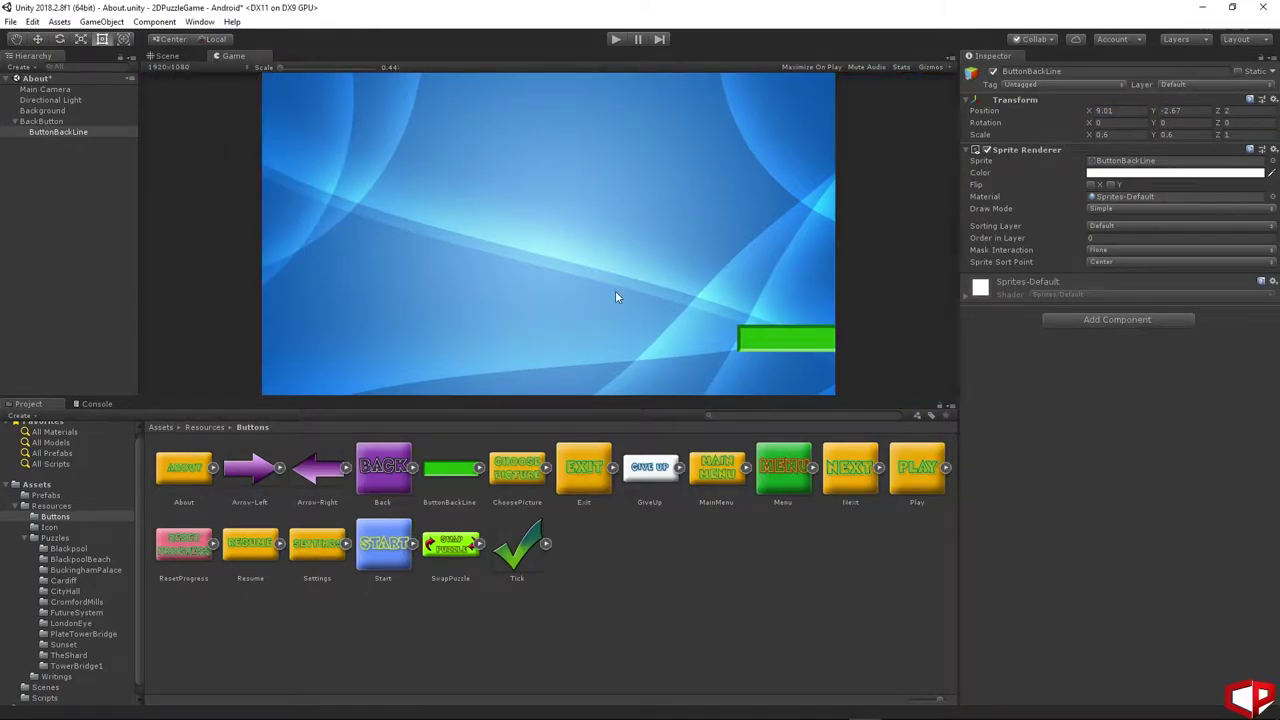
left_click_drag(1090, 112, 1075, 118)
left_click_drag(1157, 114, 1150, 118)
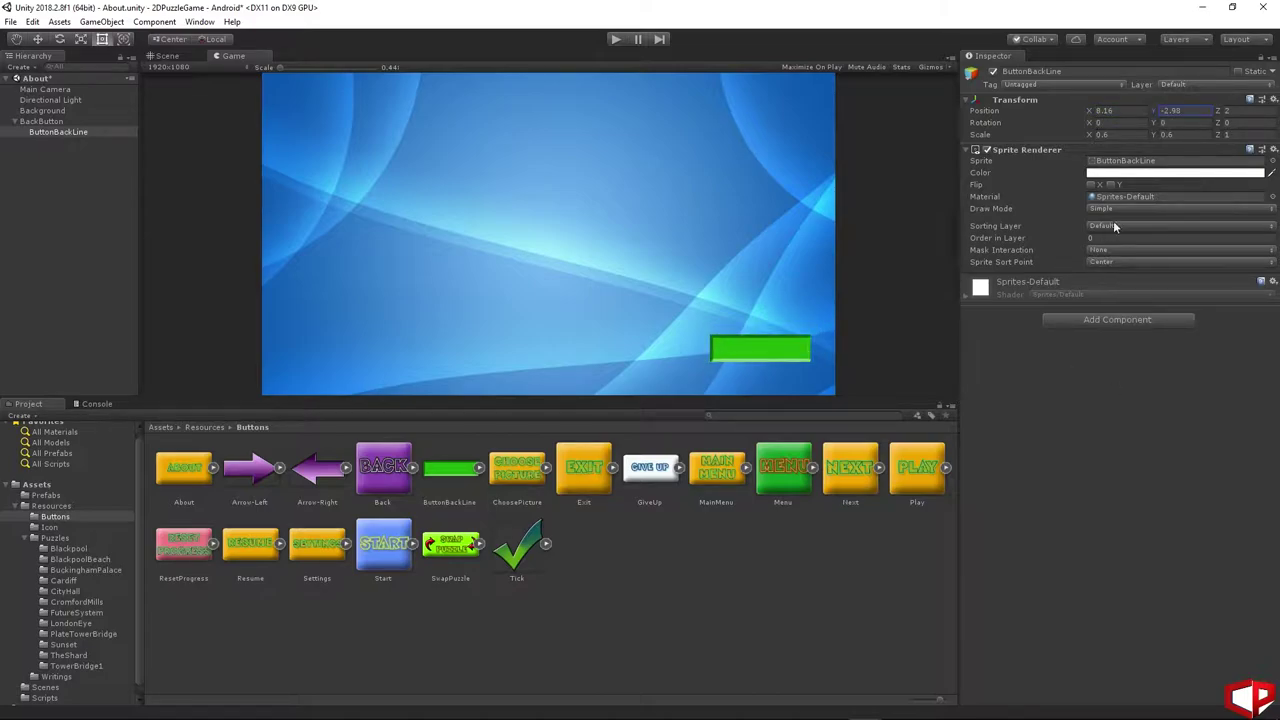
left_click(697, 598)
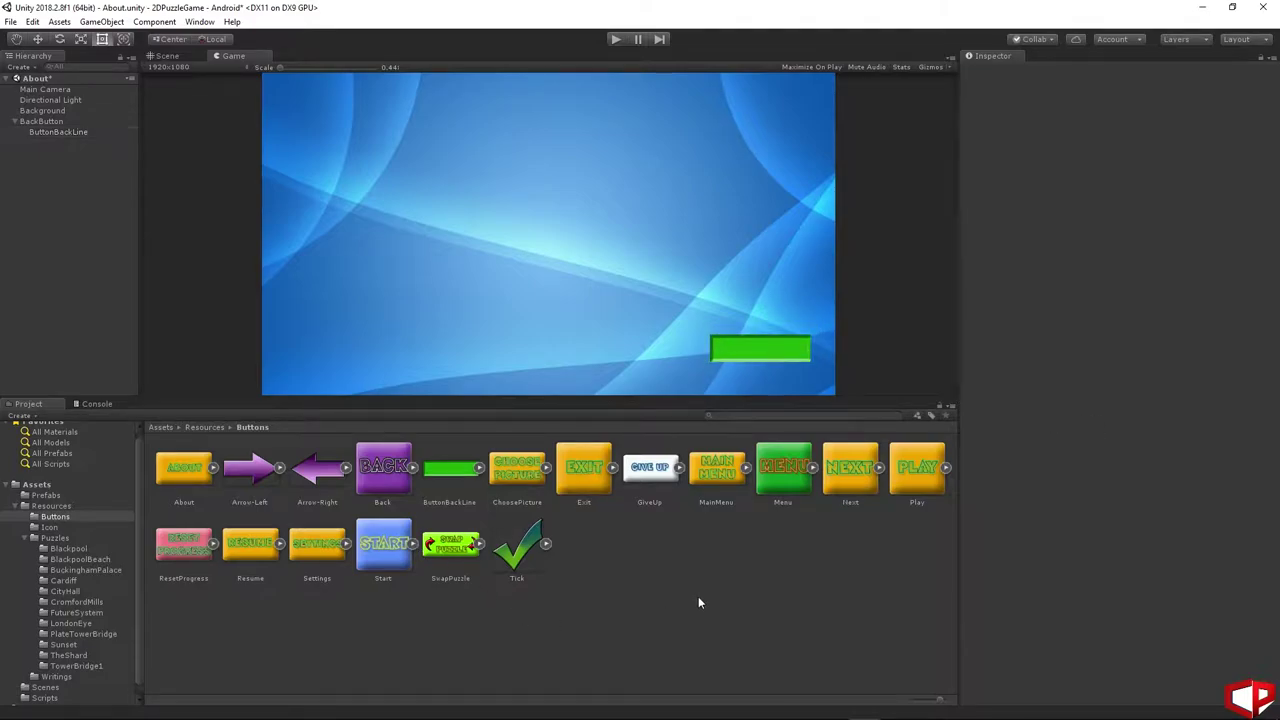
- Add the Back sprite as a child of BackButton and set its Z position to 1
left_click(386, 481)
left_click_drag(386, 481, 55, 123)
left_click(1250, 111)
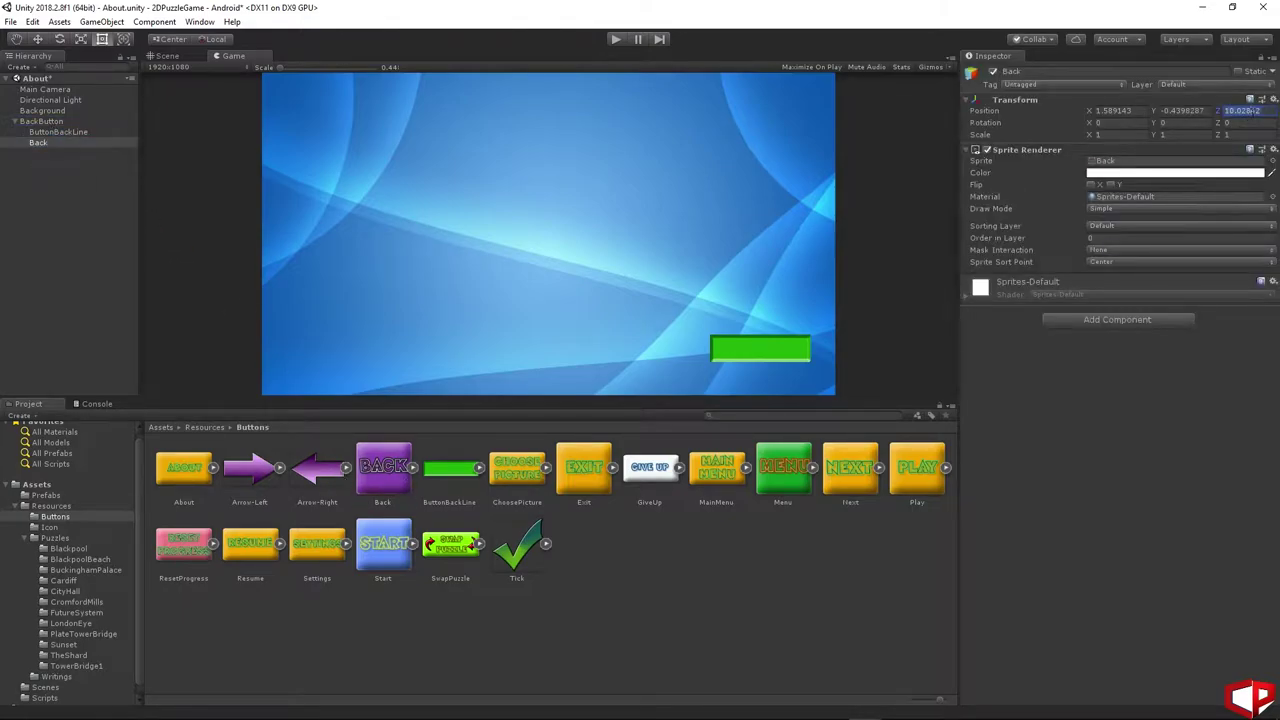
type("0")
key("Return")
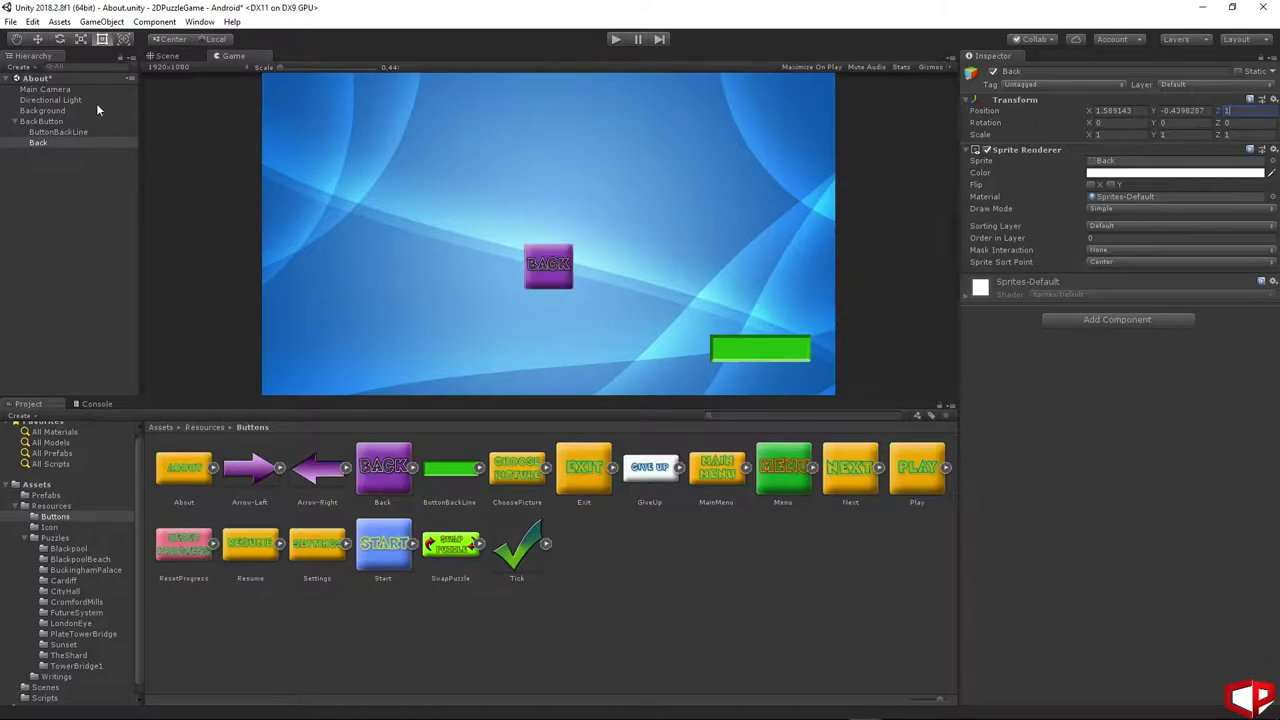
- Match the Back sprite's Y position to ButtonBackLine's -2.98 and place it over the line's left end at X 7.02
left_click(58, 131)
left_click(1172, 111)
left_click(58, 143)
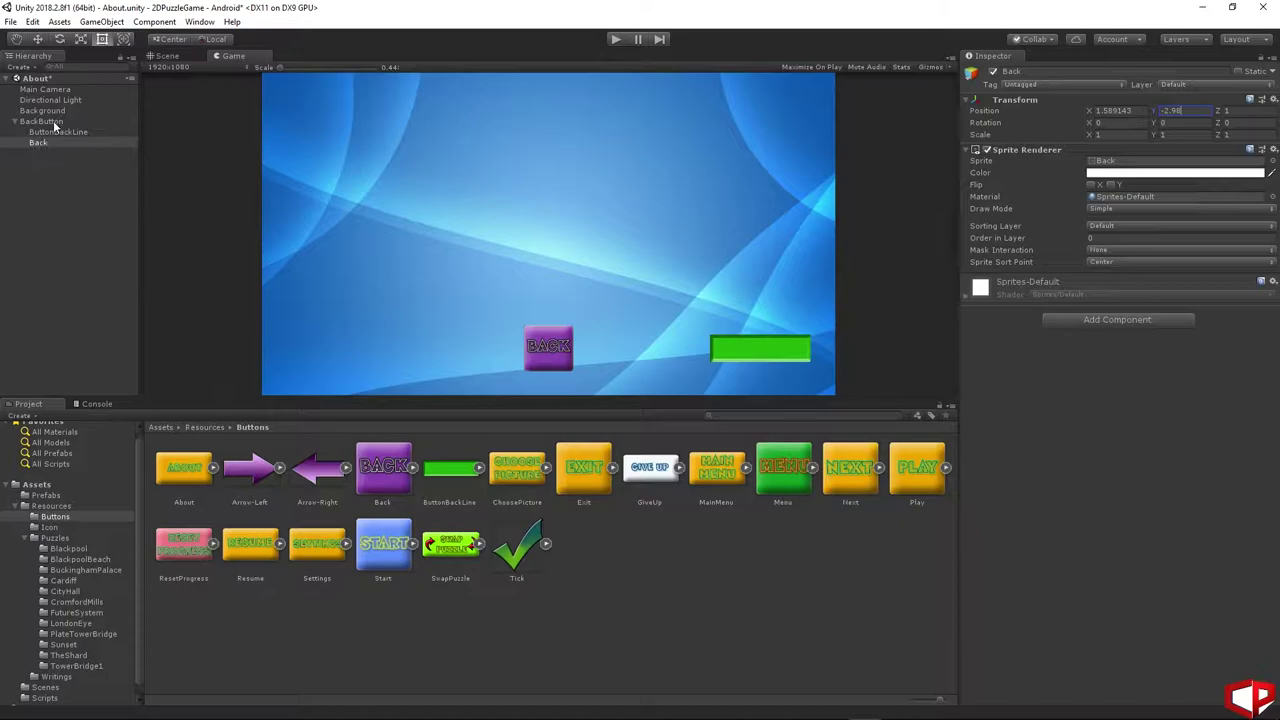
left_click(58, 131)
left_click(1122, 110)
key("ctrl+c")
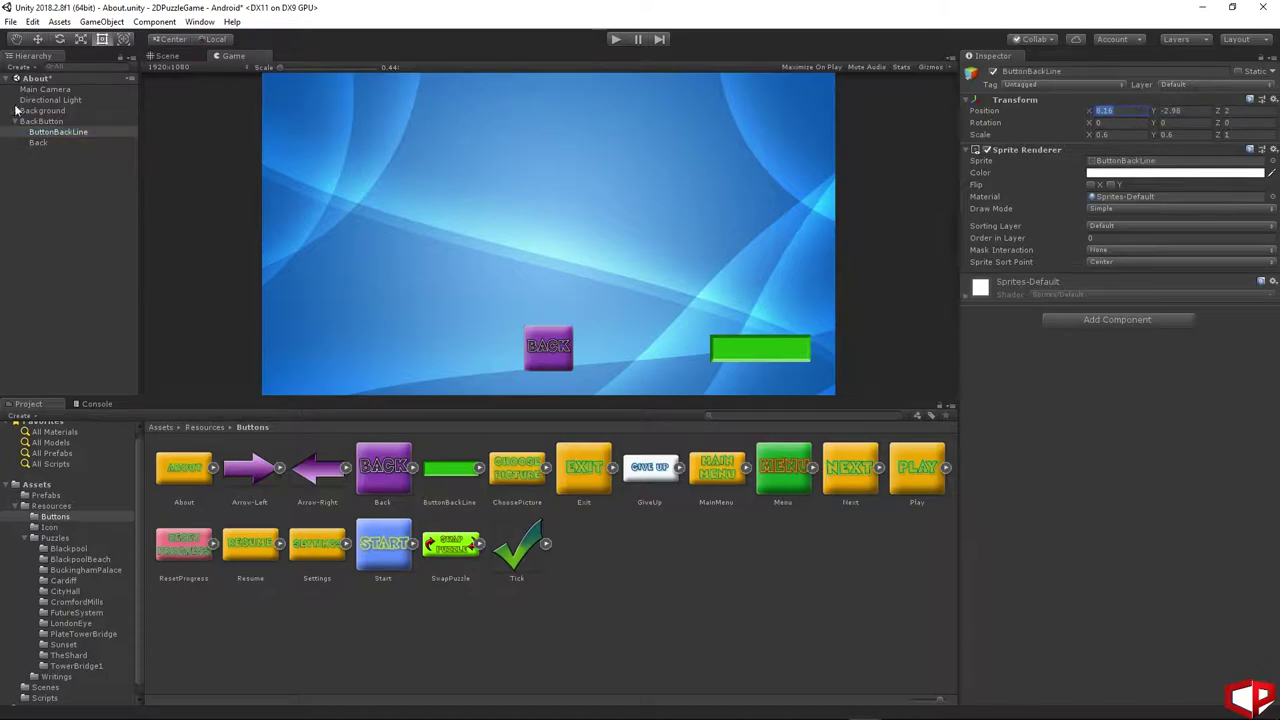
left_click(54, 143)
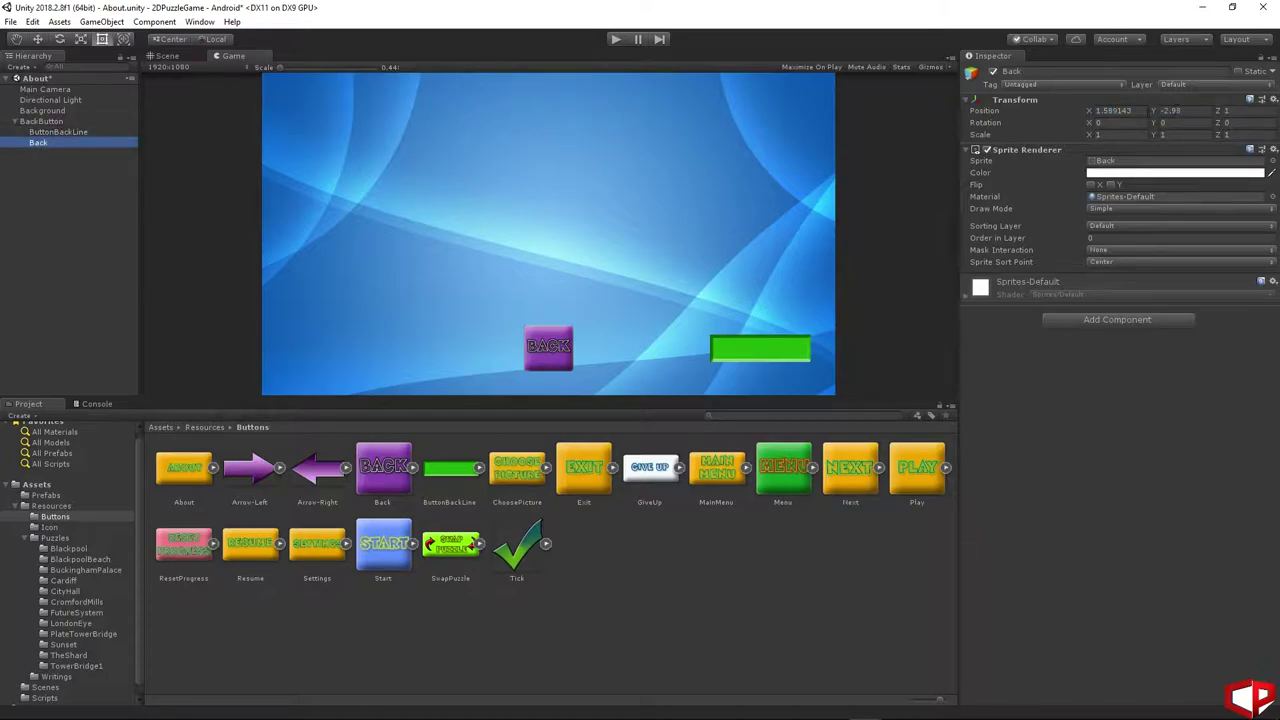
left_click(1100, 111)
key("ctrl+v")
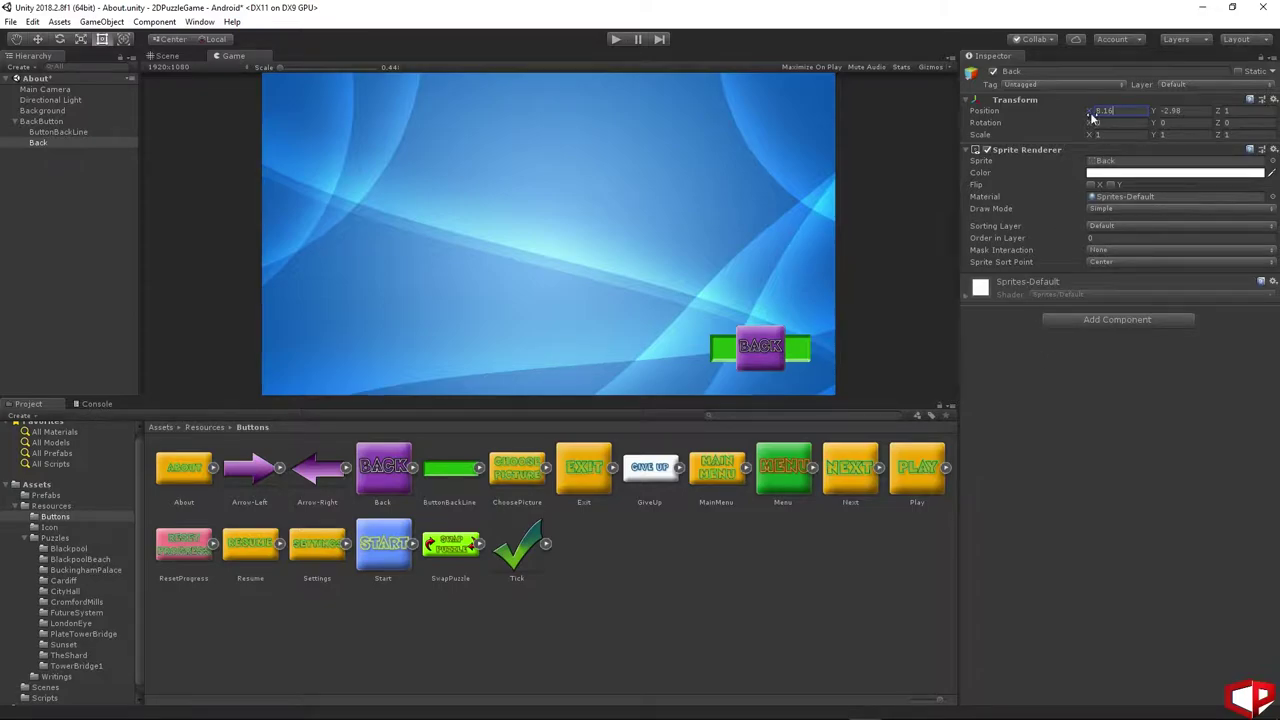
left_click_drag(1092, 116, 1074, 119)
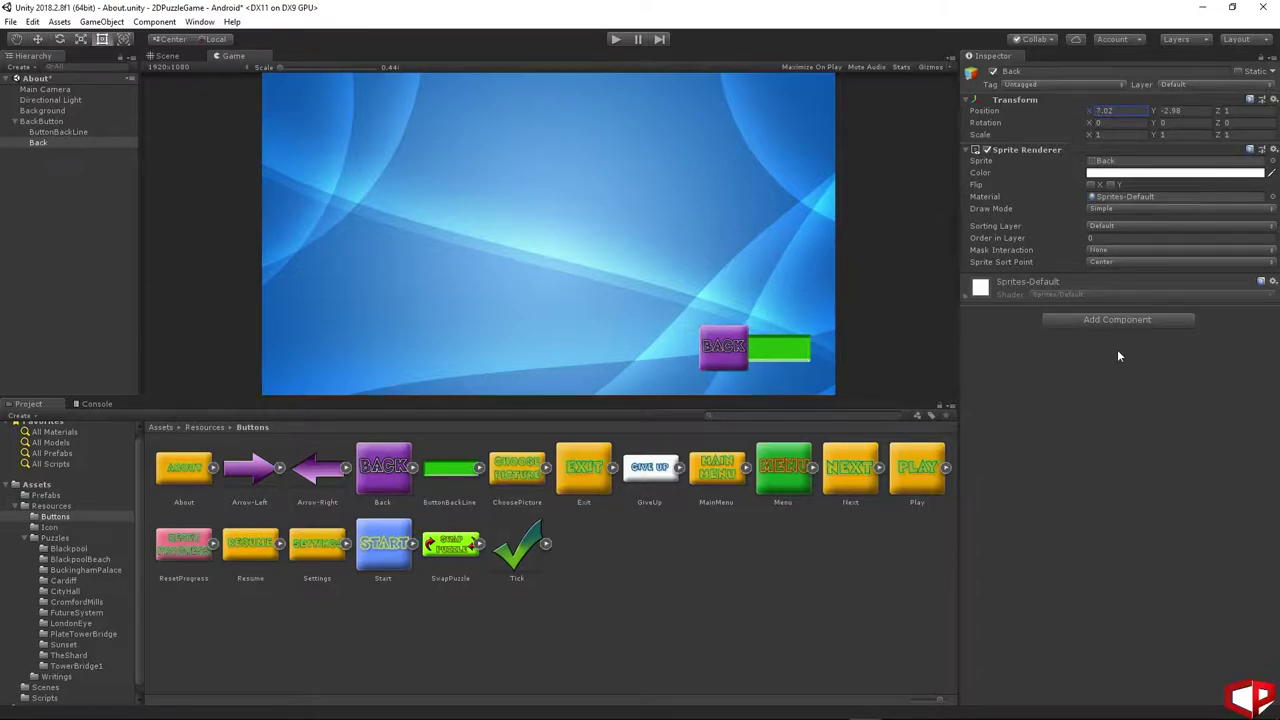
left_click(178, 412)
- Attach the Buttons script from the Scripts folder to the Back sprite
left_click(44, 698)
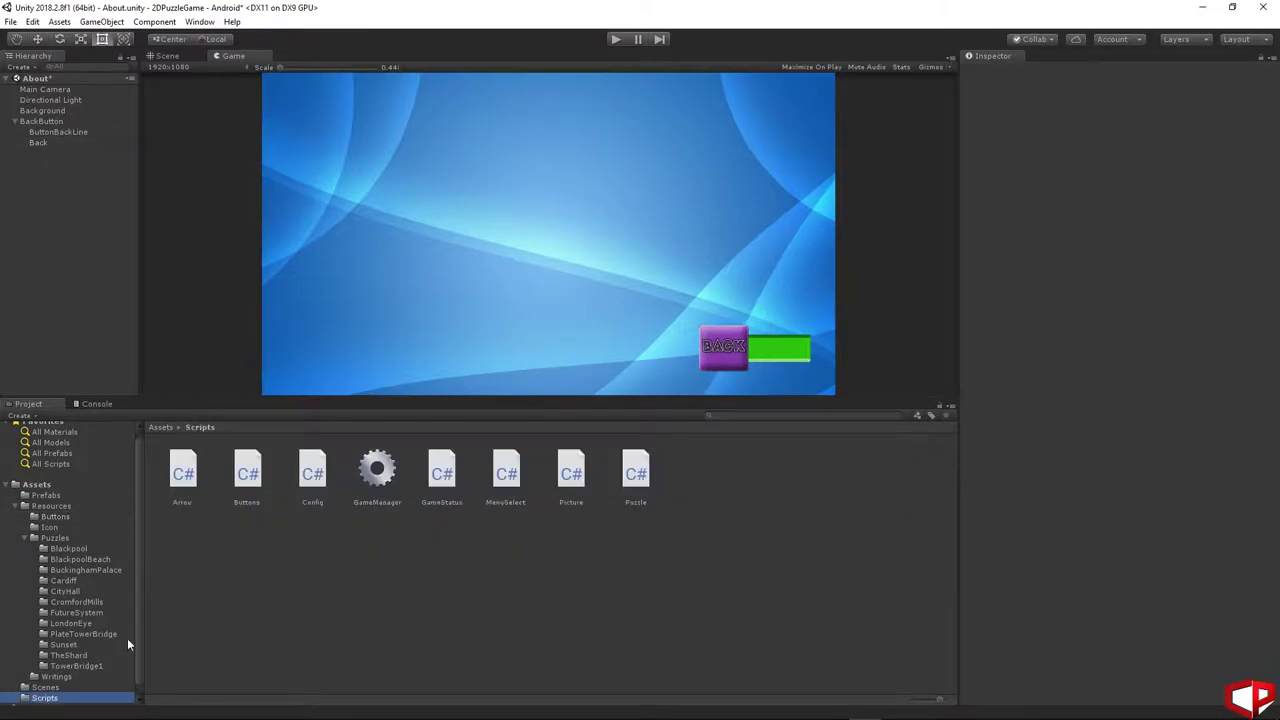
left_click(45, 144)
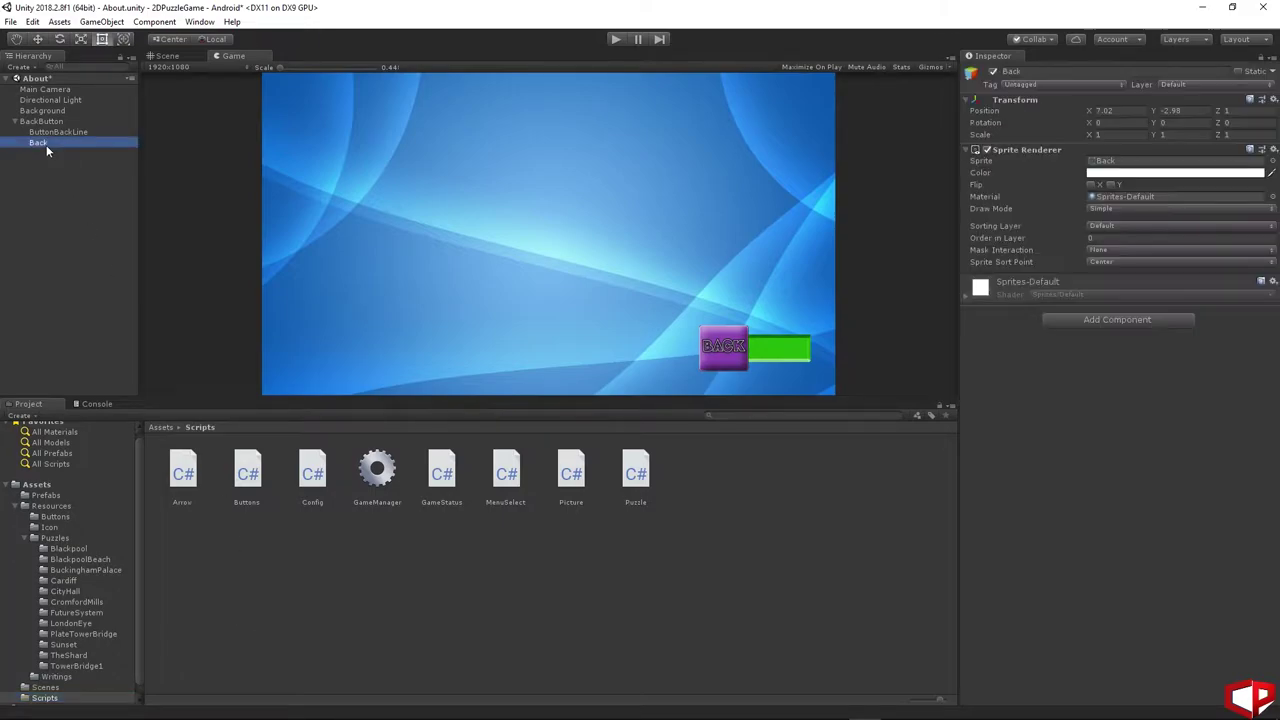
left_click_drag(247, 470, 1052, 400)
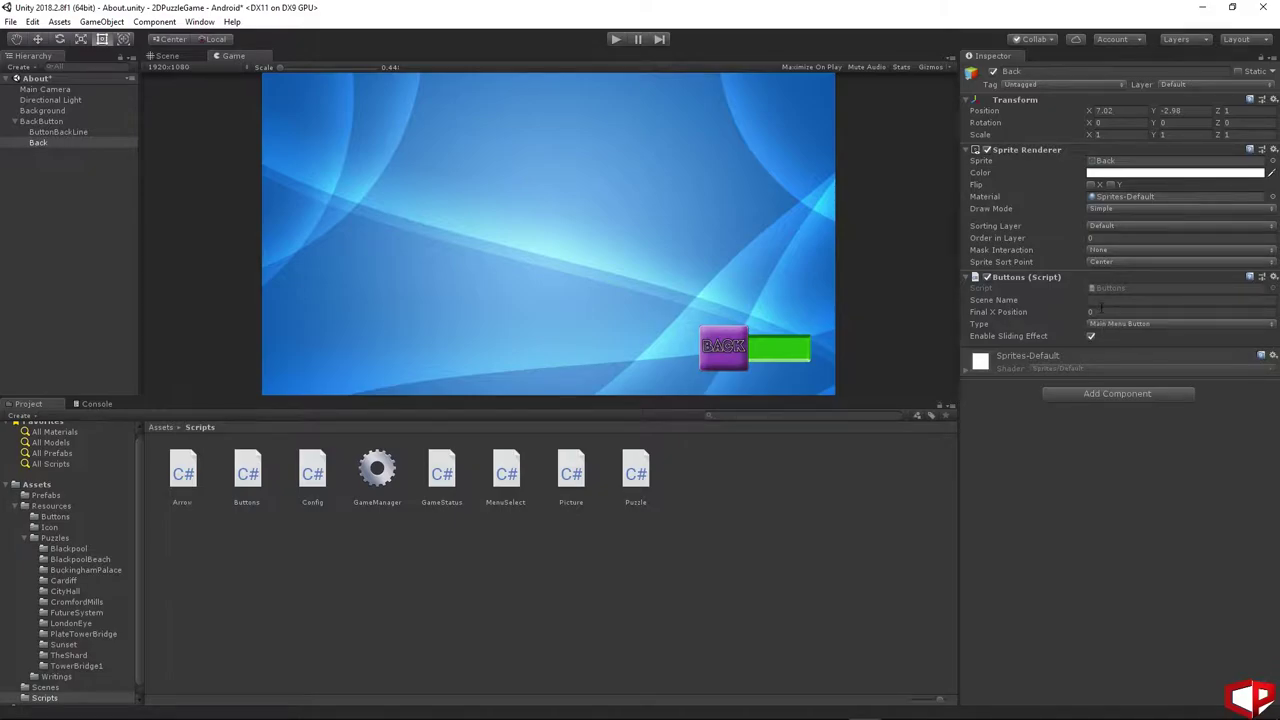
- Set the Scene Name in Back's Buttons script to MainMenu and open its Final X Position for editing
left_click(1105, 300)
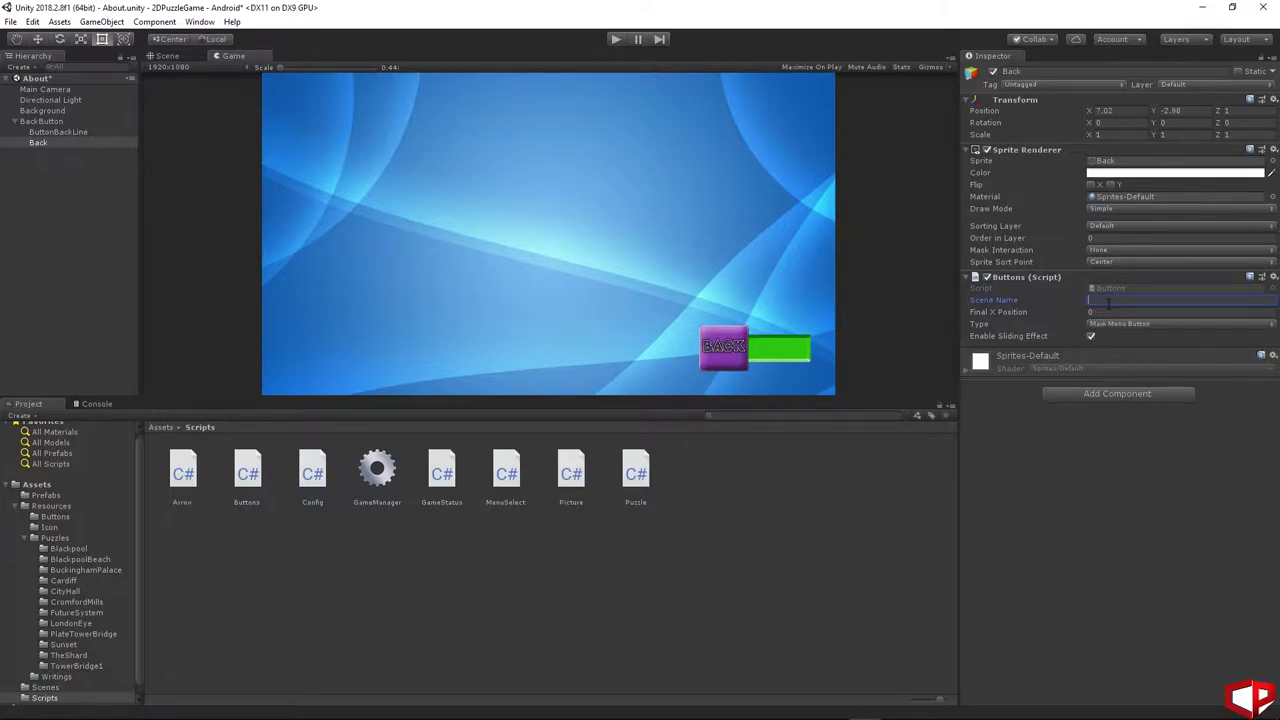
left_click(45, 687)
left_click_drag(312, 470, 1105, 300)
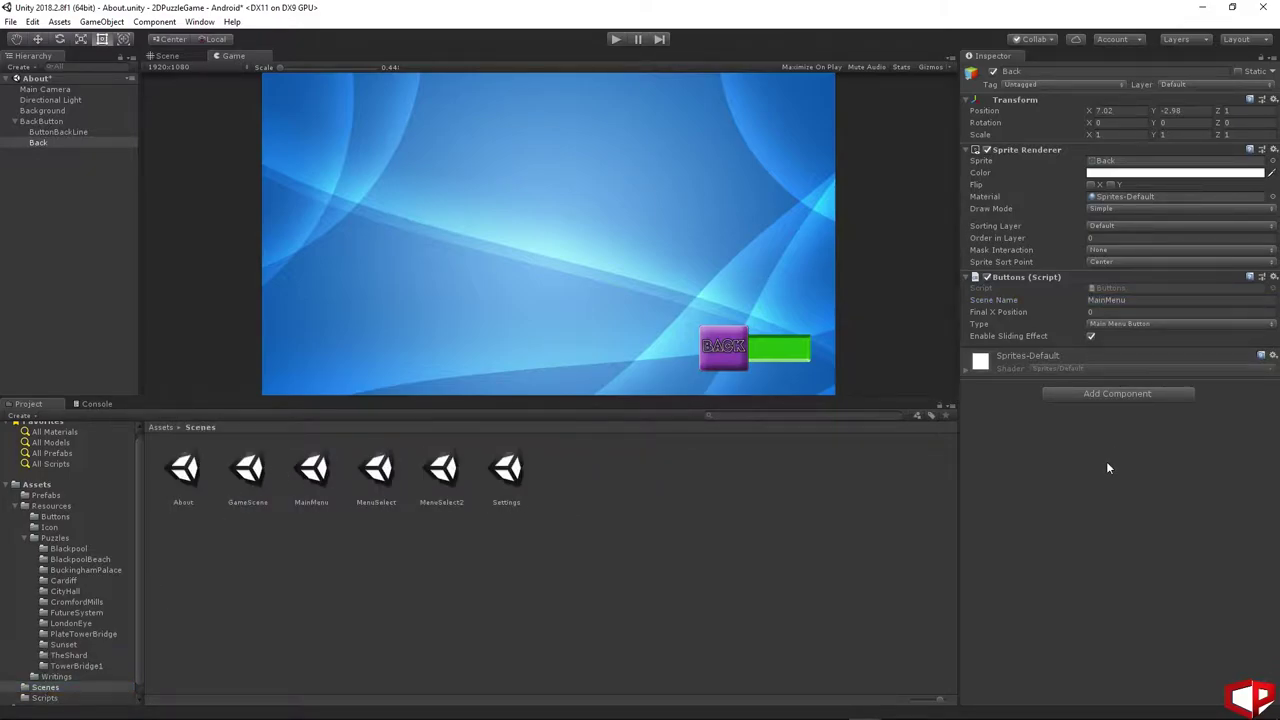
left_click(1104, 110)
left_click(1105, 311)
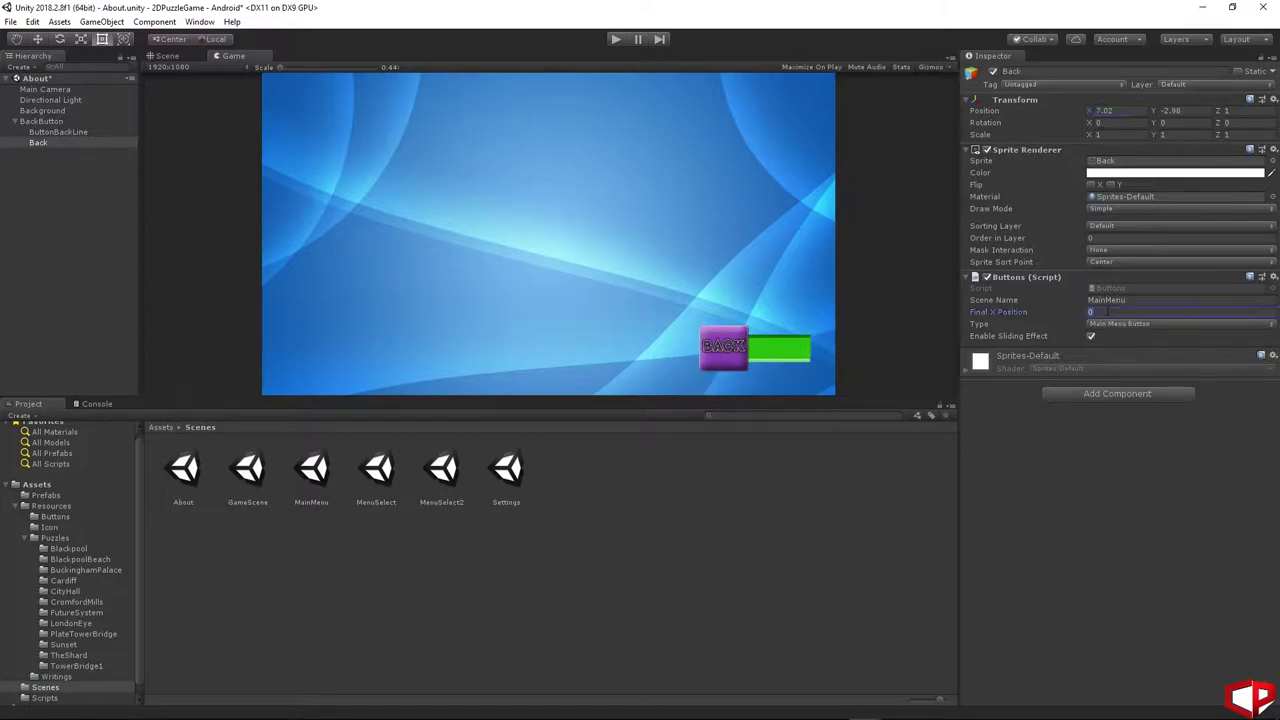
left_click(176, 573)
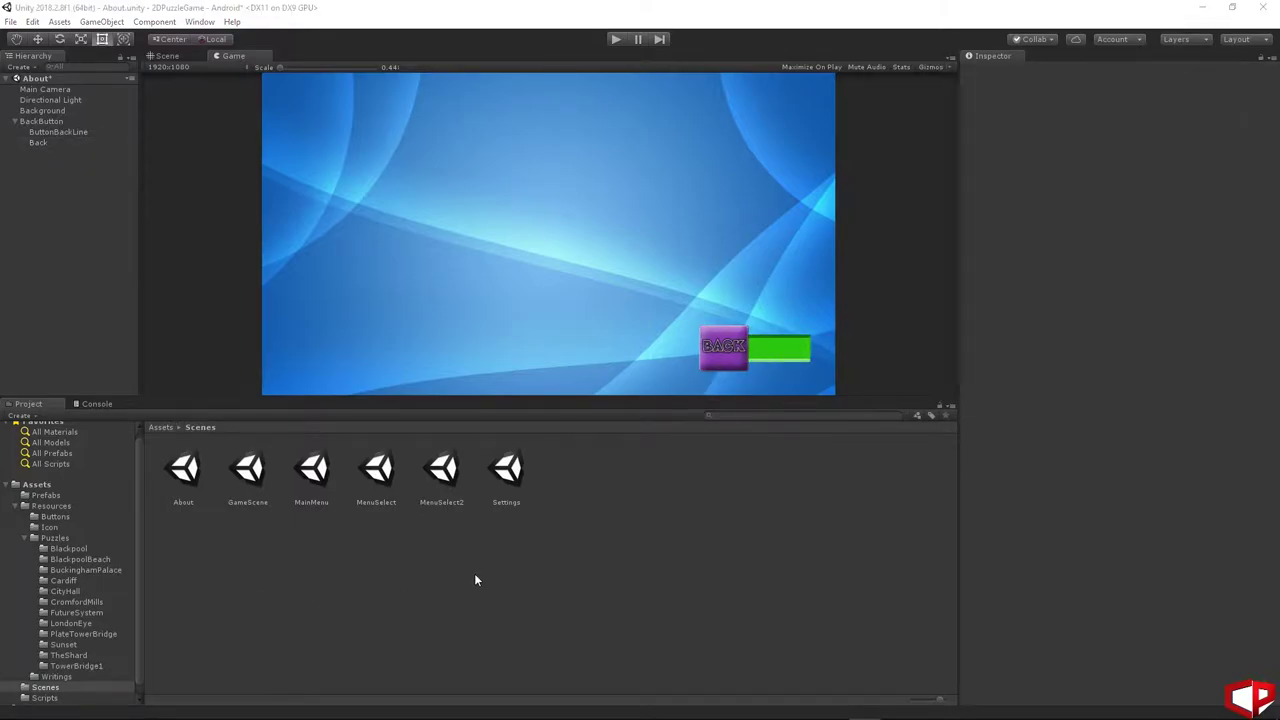
- Add a UI Text object to the About scene
right_click(58, 192)
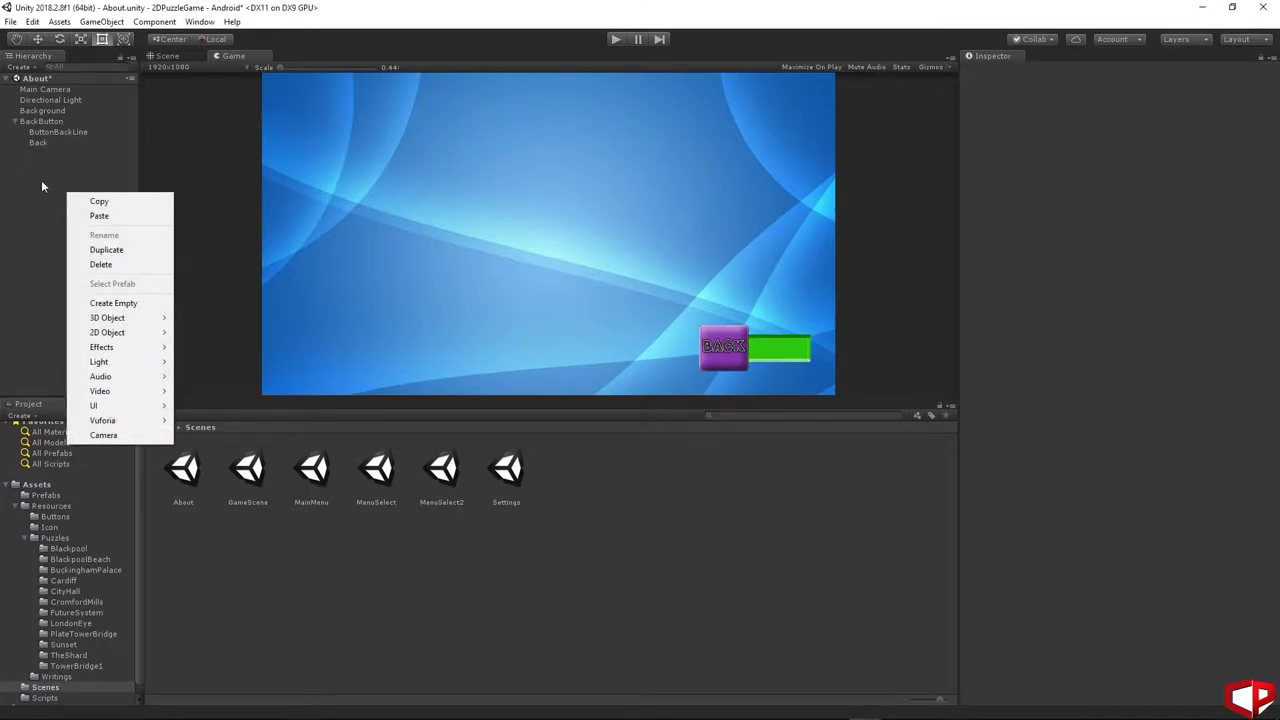
mouse_move(122, 407)
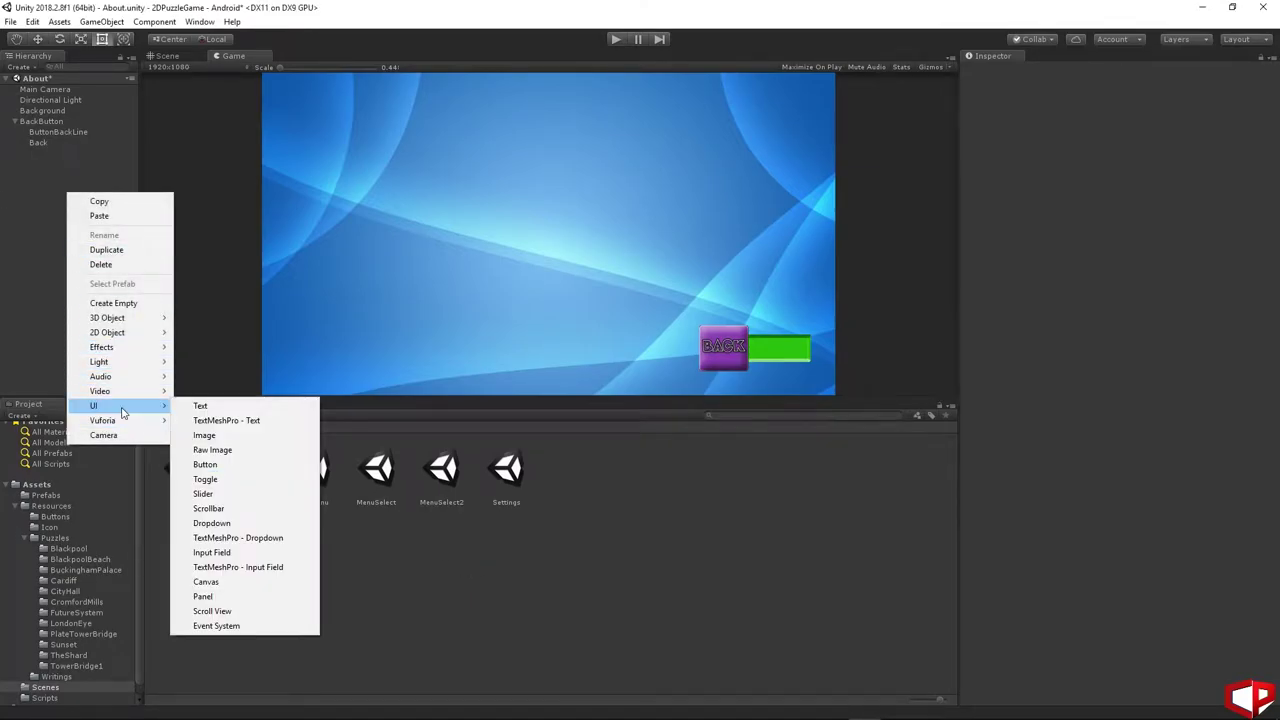
left_click(222, 407)
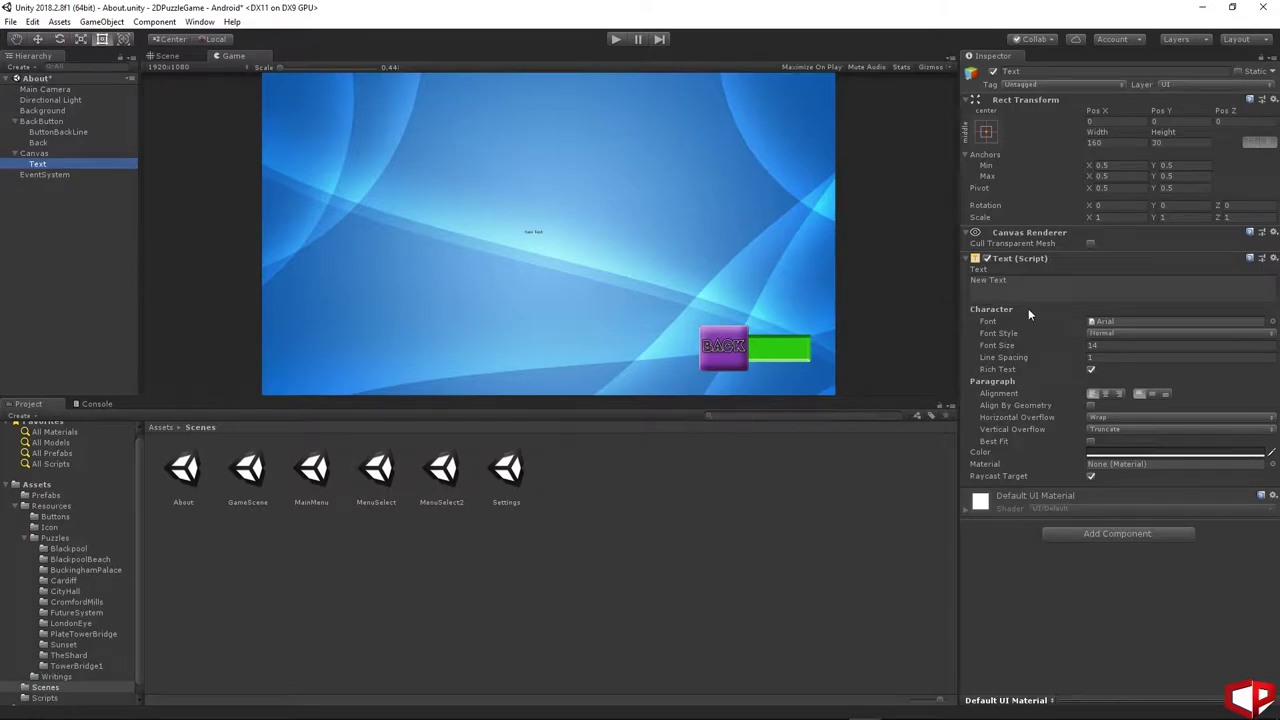
- Set the Text to "Please do let me know what you think" in Arial Bold 50, sized 1500 by 500 at X 385.9, Y -145.78
left_click(1000, 343)
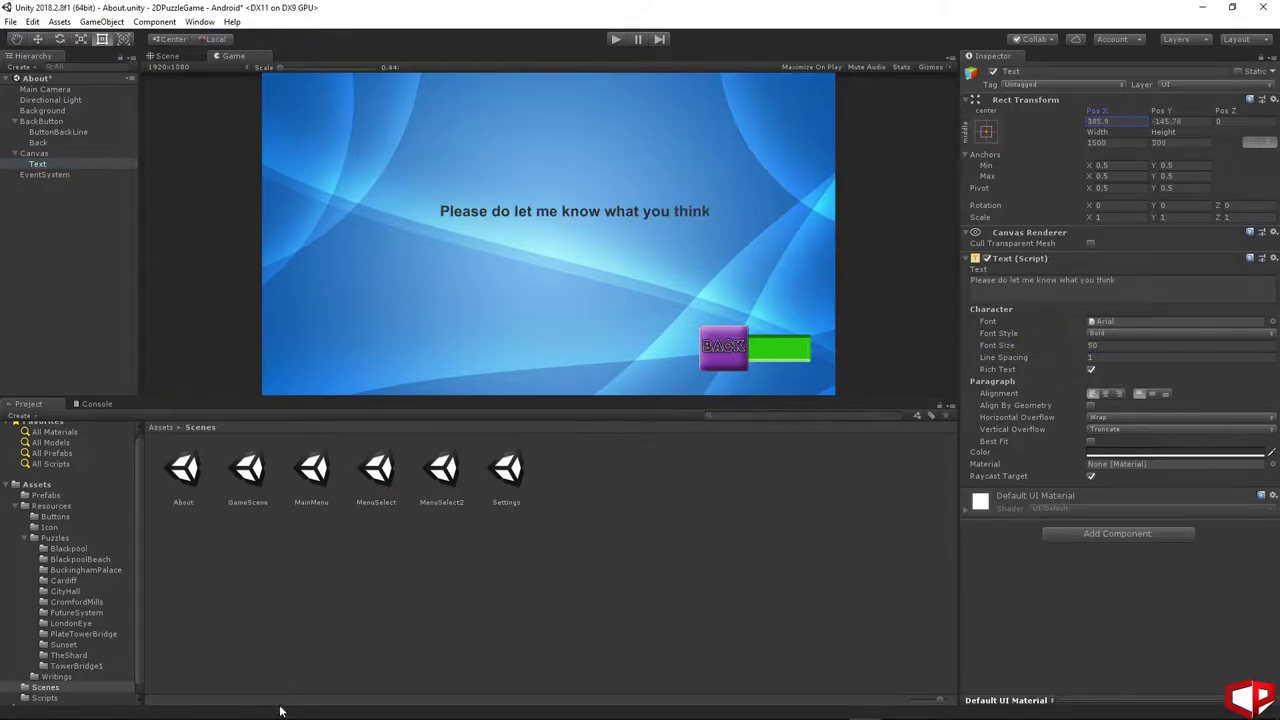
left_click(673, 580)
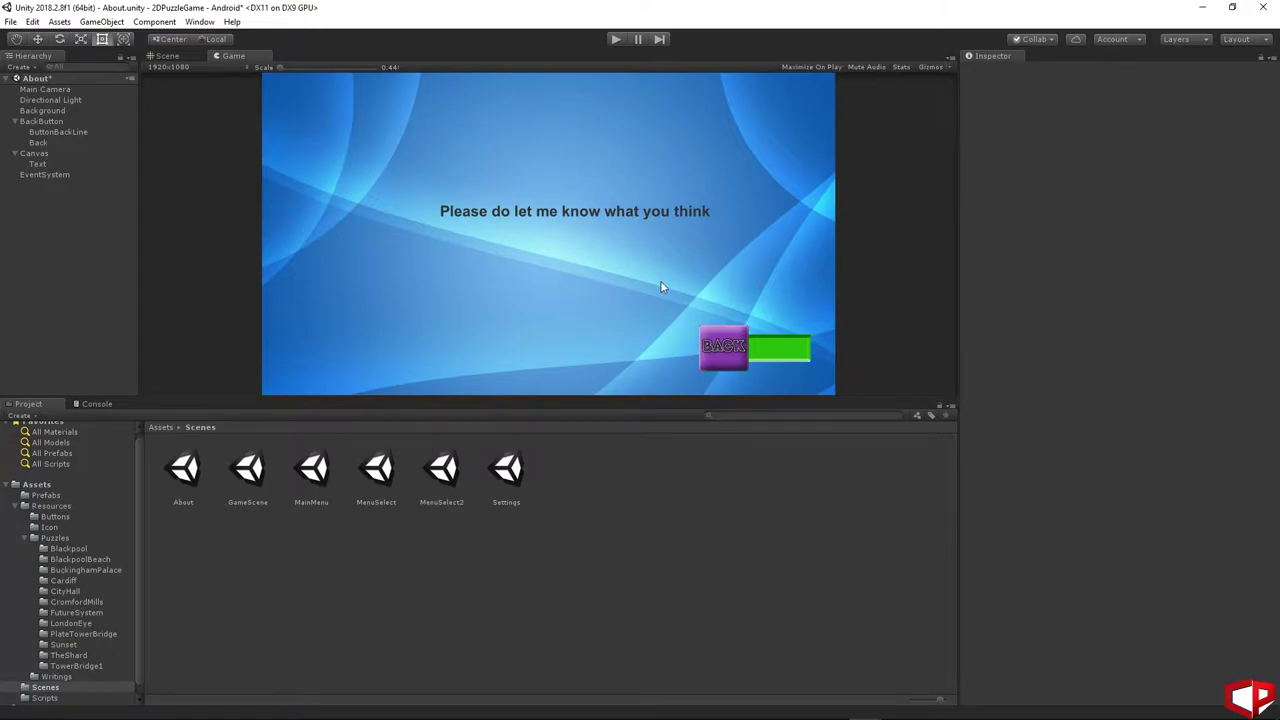
- Try a bright red colour on the About scene's text
left_click(37, 164)
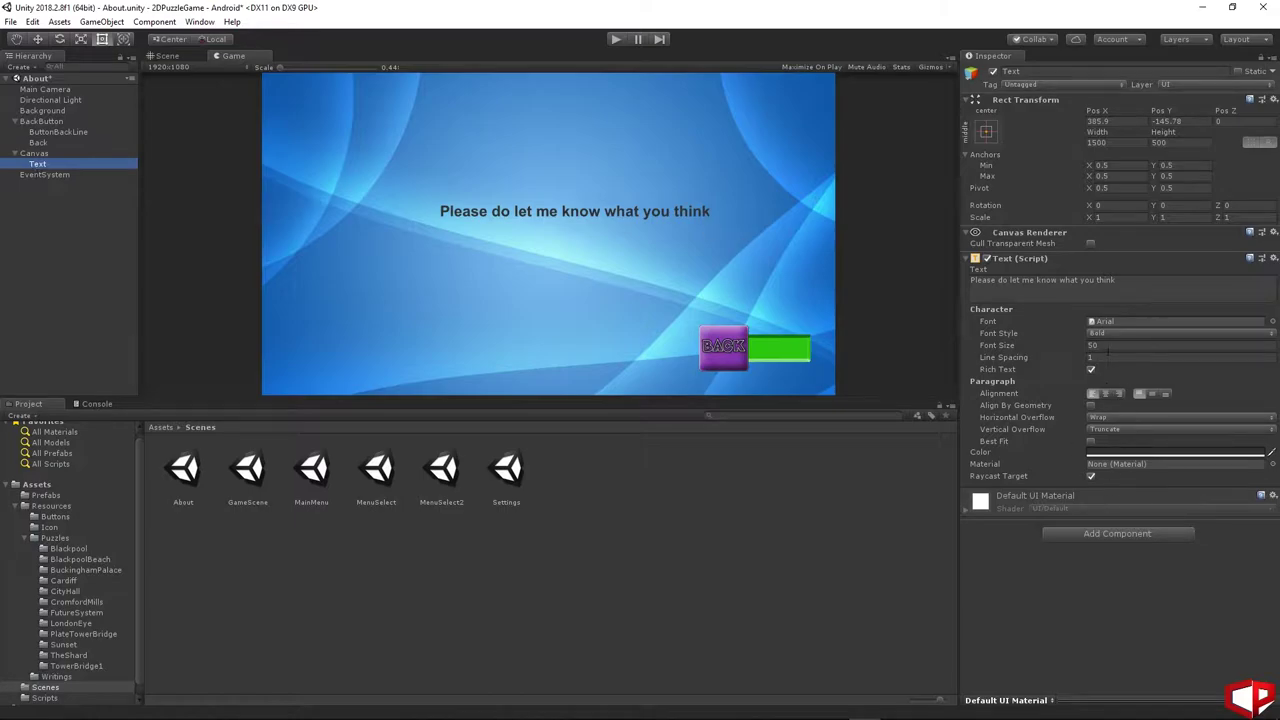
left_click(1129, 455)
left_click_drag(727, 236, 745, 217)
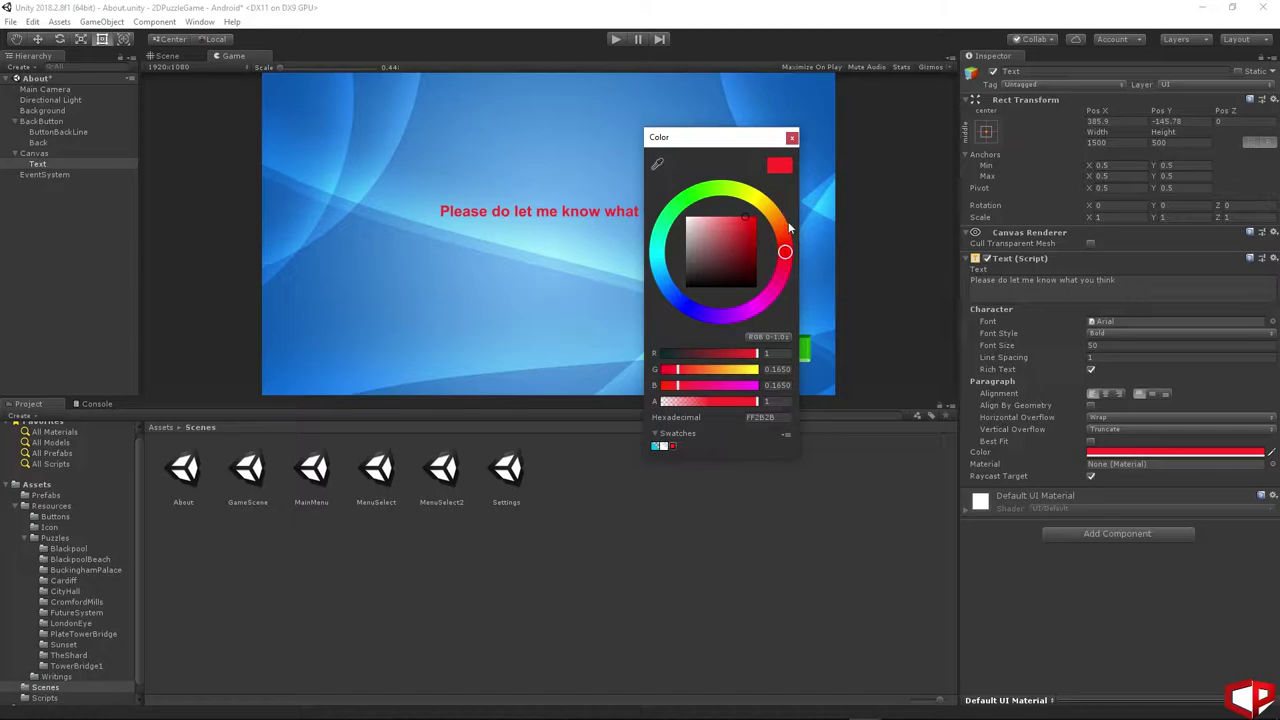
left_click(782, 162)
left_click(792, 137)
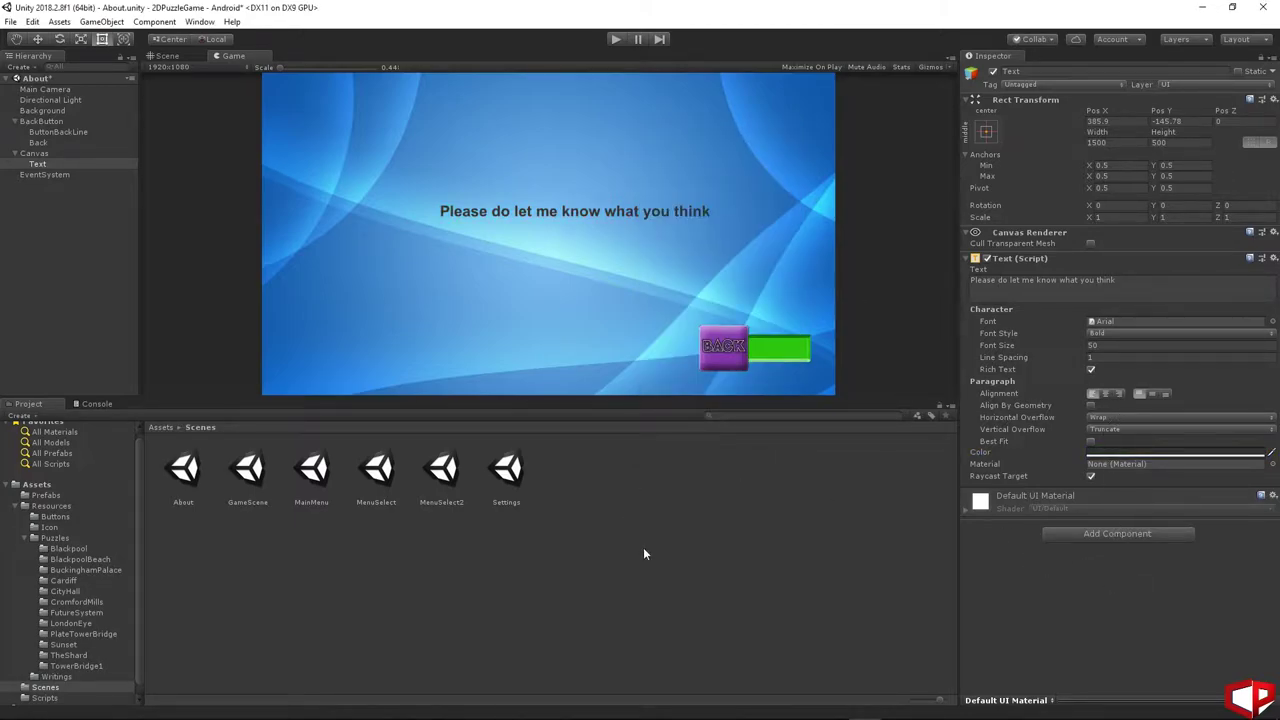
- Save the About scene and add it to the build's scene list
left_click(578, 582)
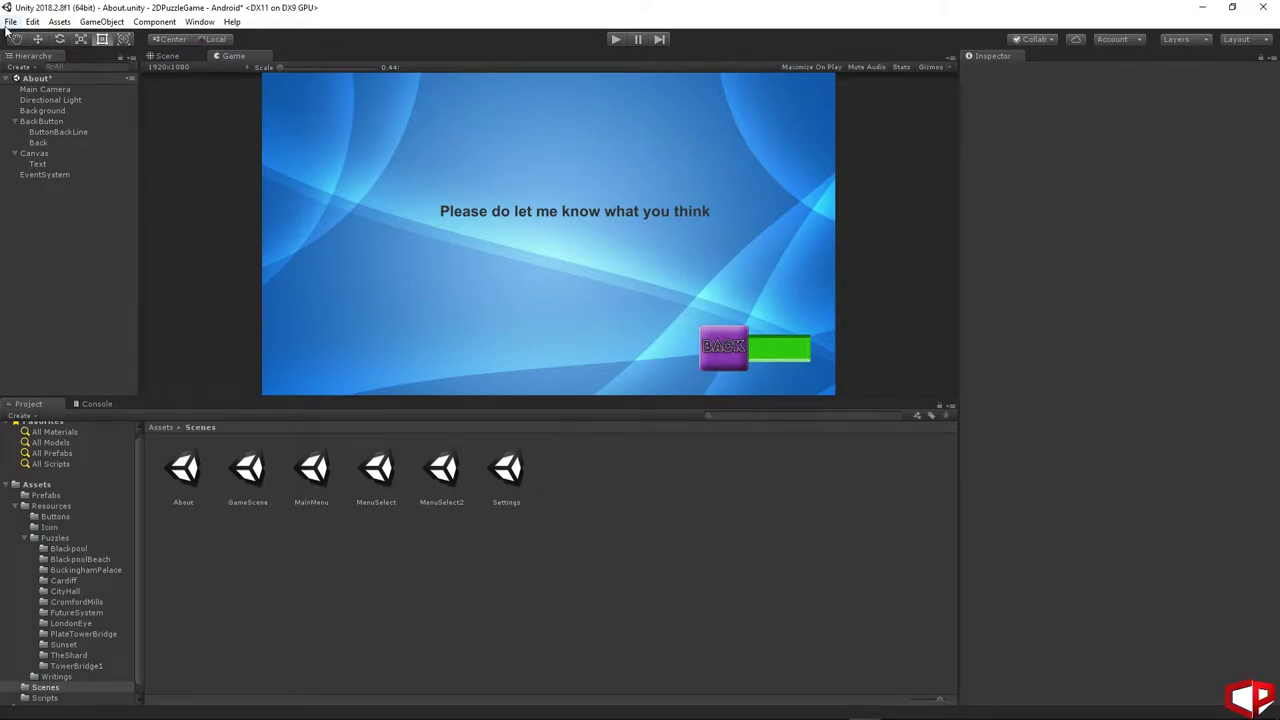
left_click(12, 22)
left_click(40, 74)
left_click(11, 22)
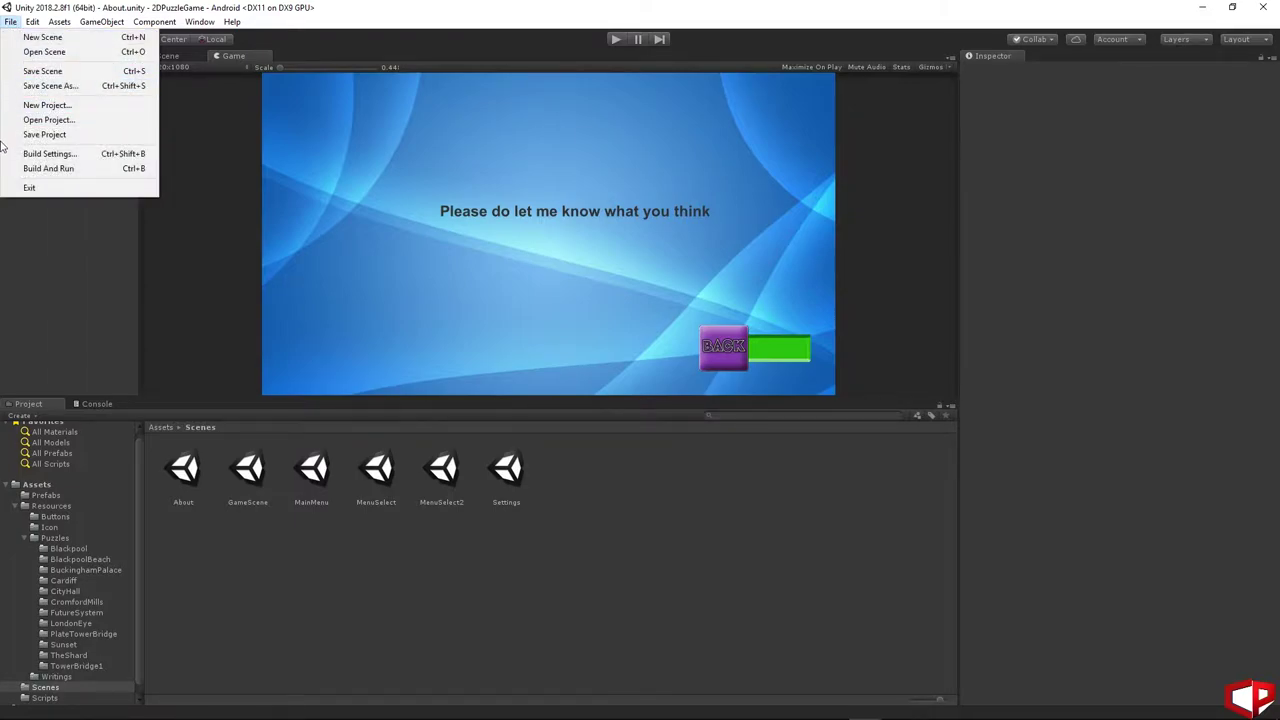
left_click(49, 153)
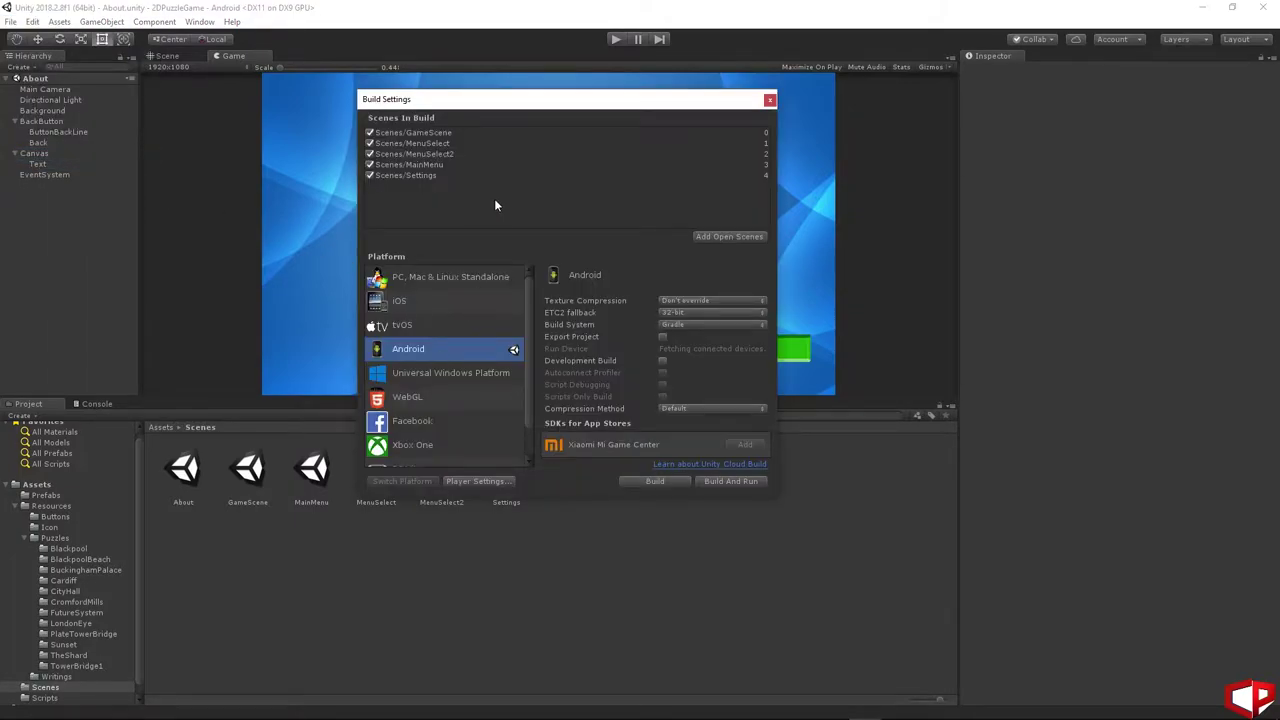
left_click(710, 236)
left_click(769, 99)
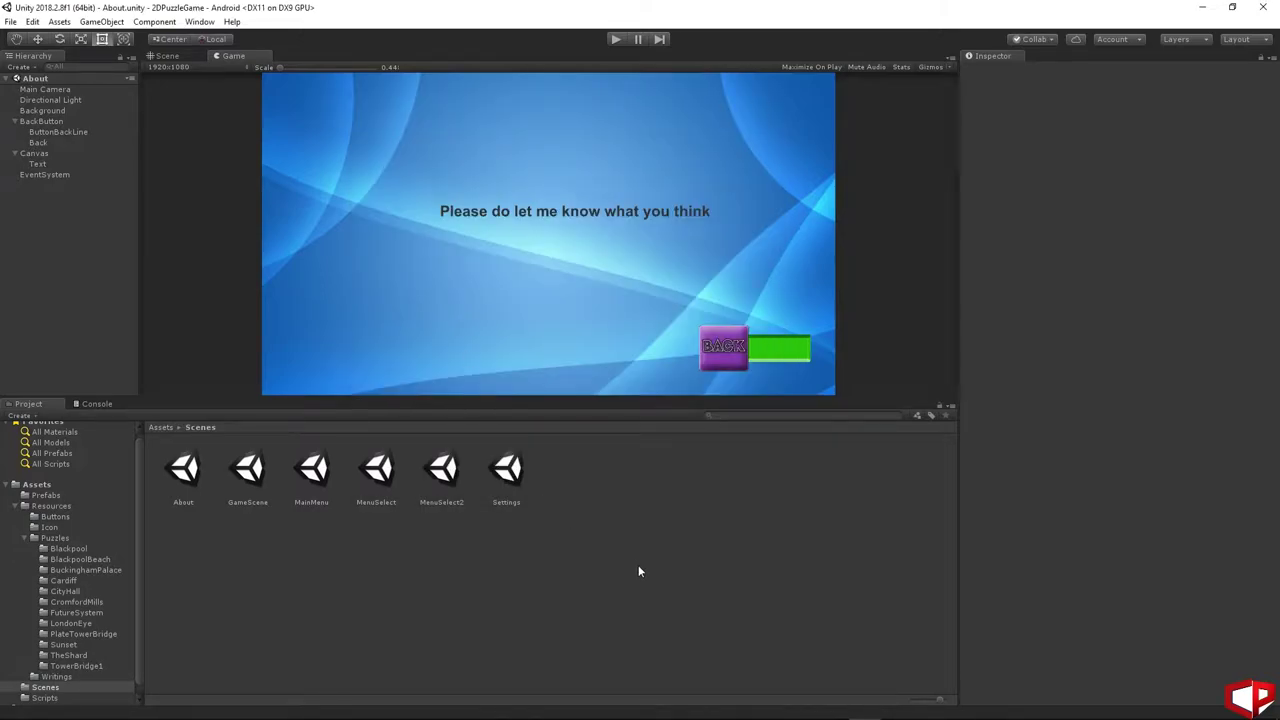
- Open the MainMenu scene and open the Scene Name in the About button's Buttons script for editing
double_click(312, 474)
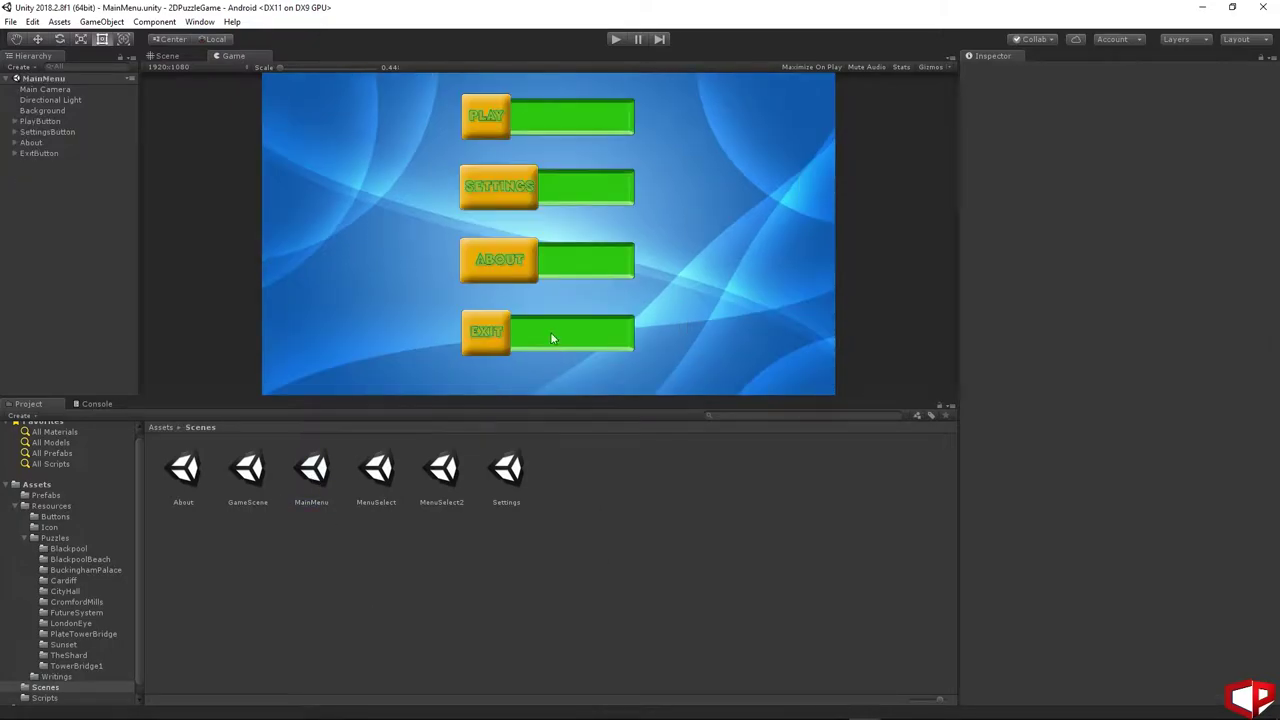
left_click(14, 144)
left_click(42, 165)
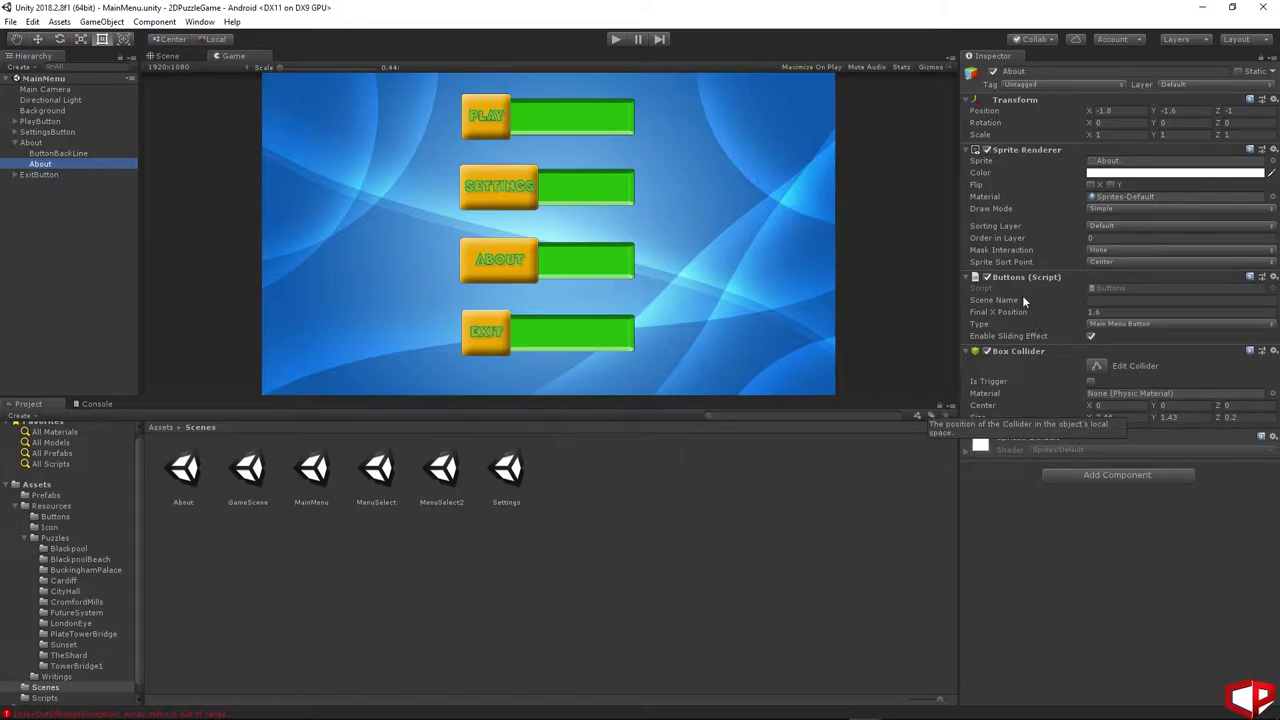
left_click(1096, 300)
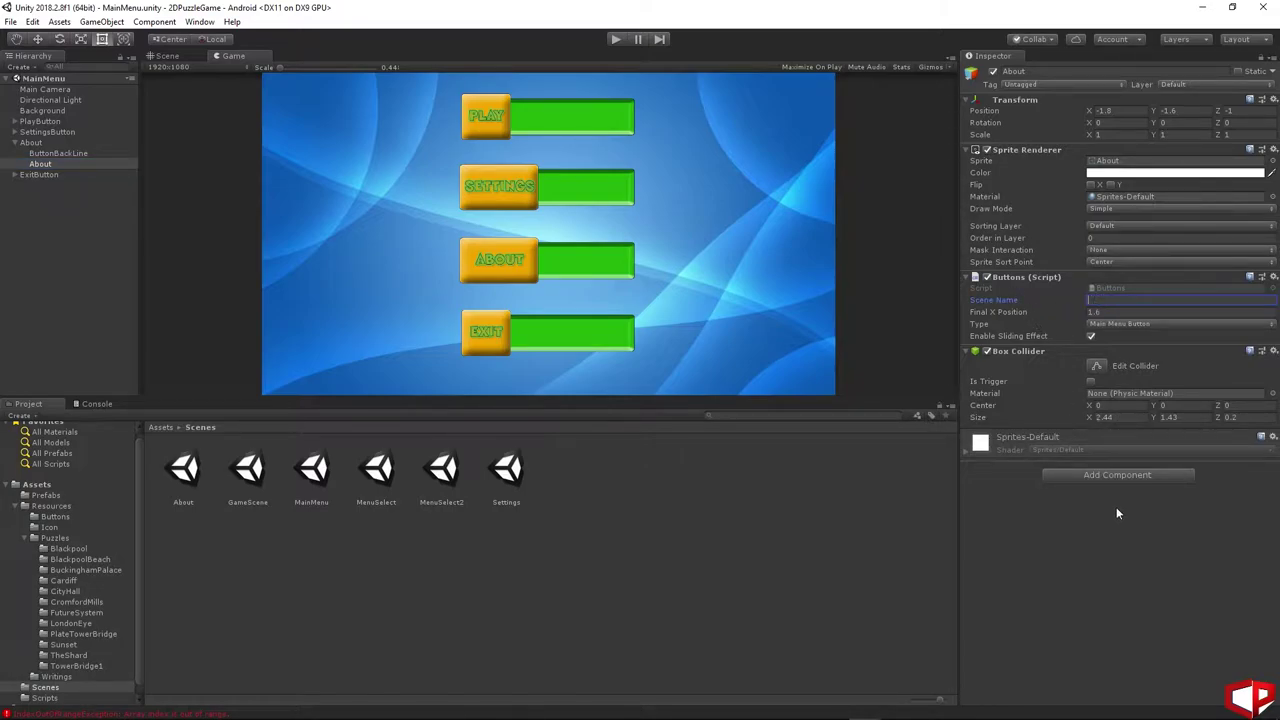
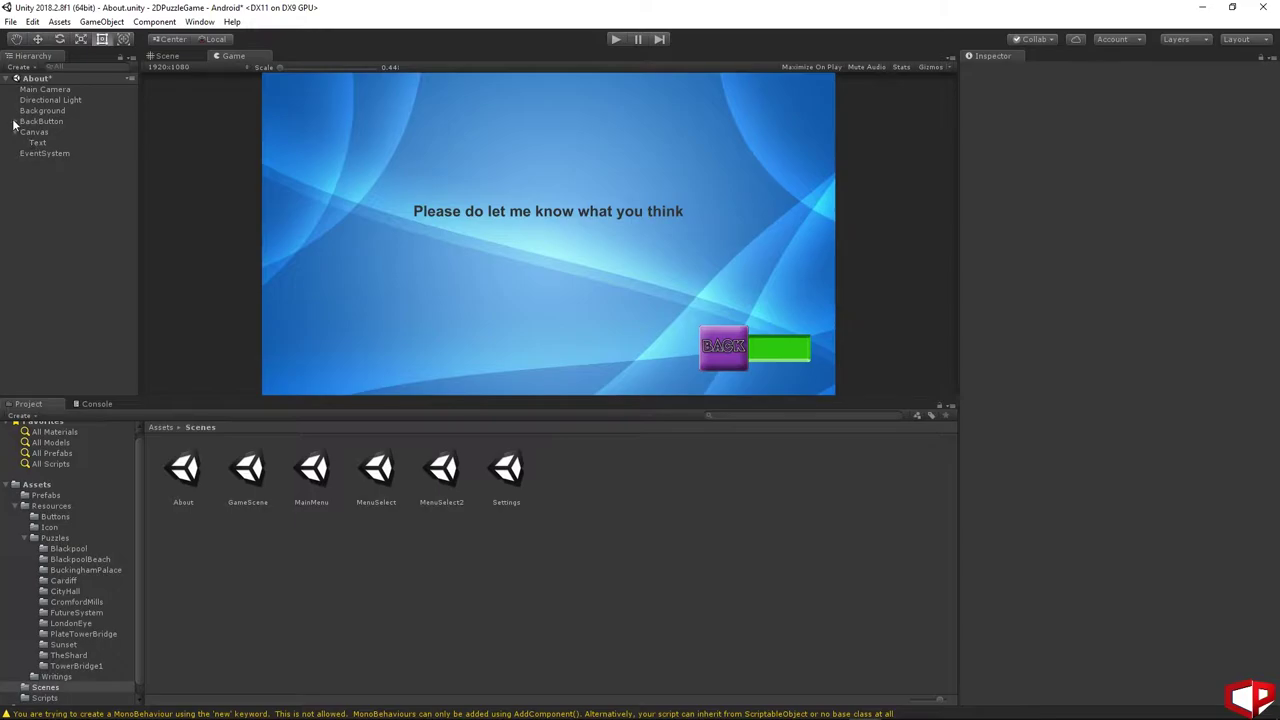
- Add a Box Collider and a Rigidbody to the Back sprite in the About scene
left_click(36, 143)
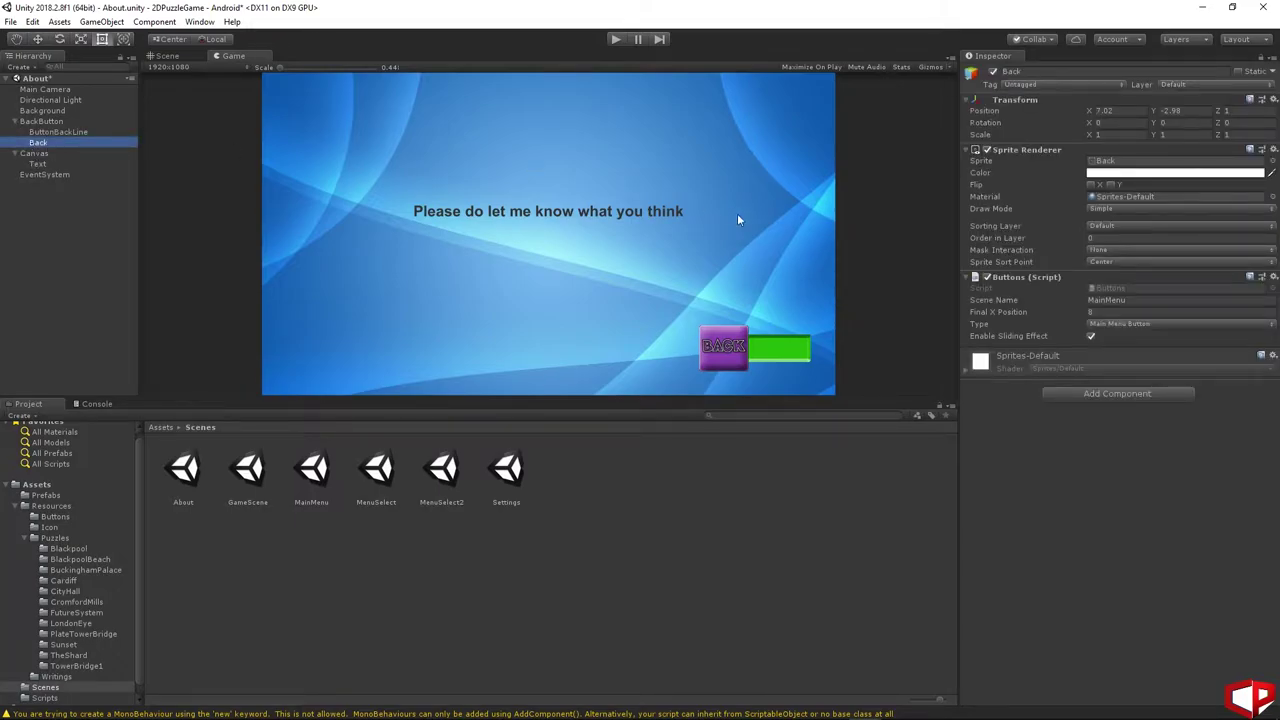
left_click(1086, 393)
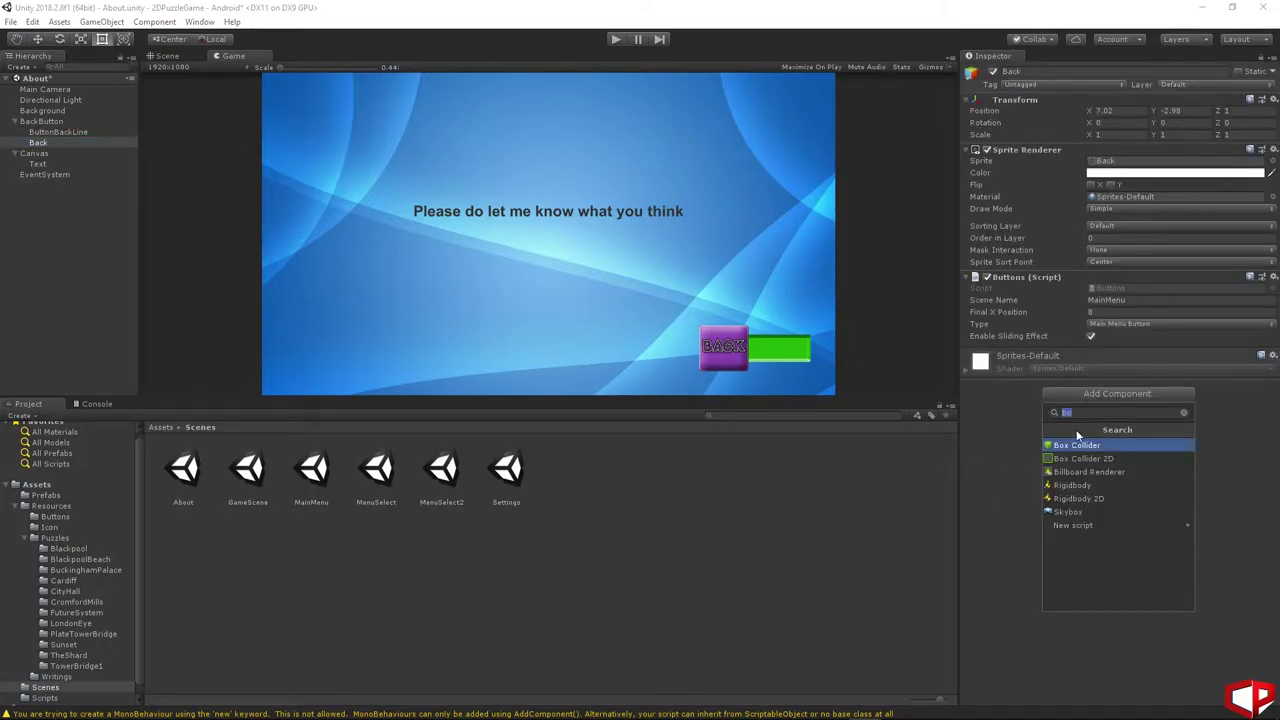
left_click(1071, 445)
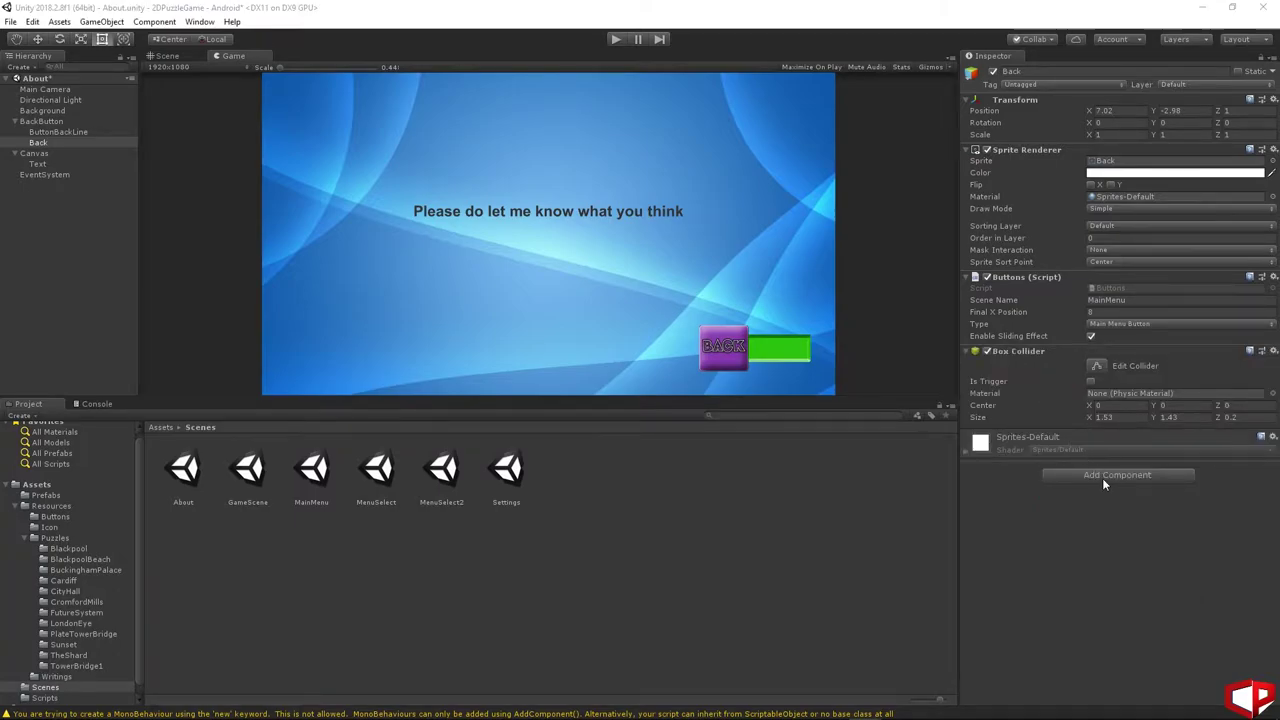
left_click(1094, 475)
type("ri")
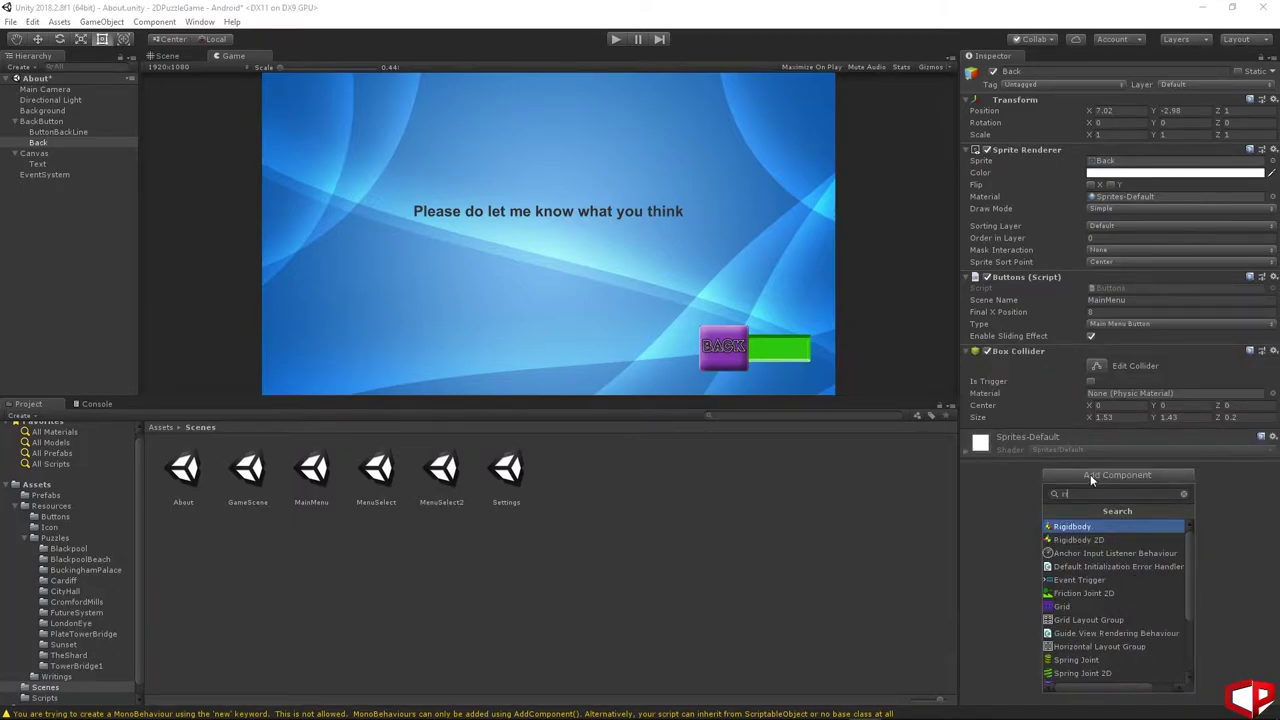
left_click(1074, 526)
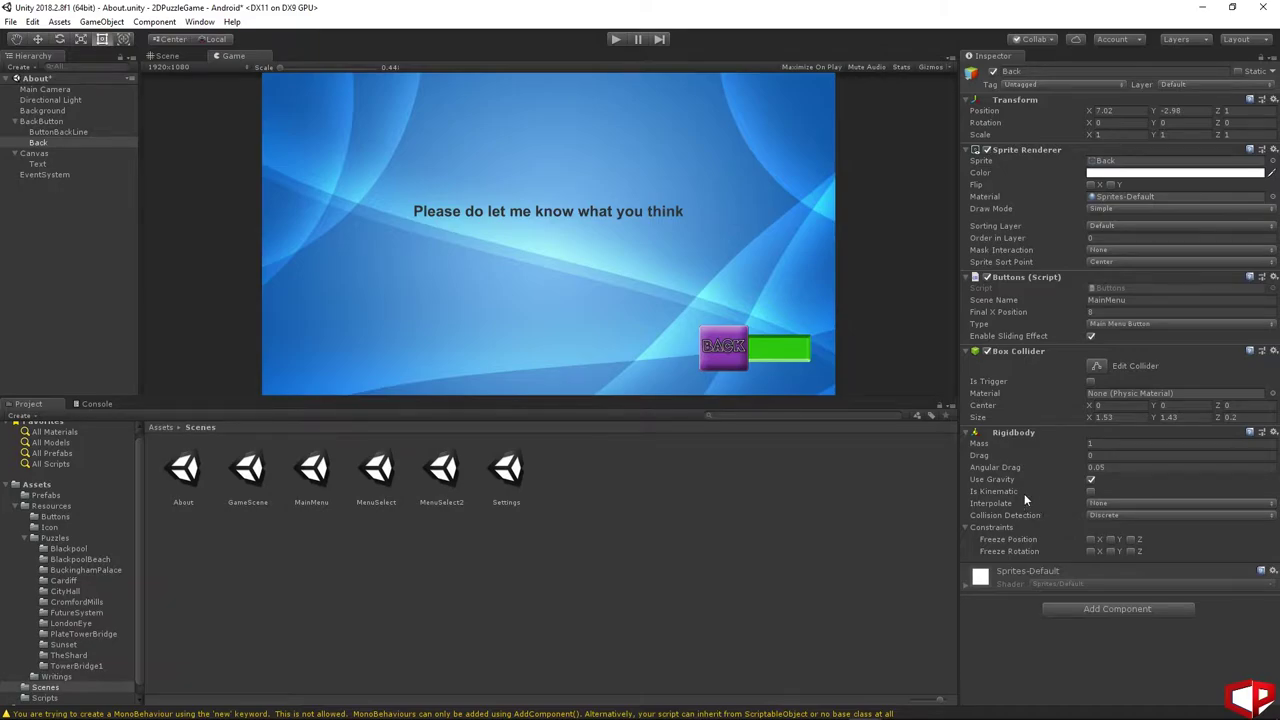
left_click(949, 565)
- Run the About scene and set the Game view's aspect to Free Aspect
left_click(615, 40)
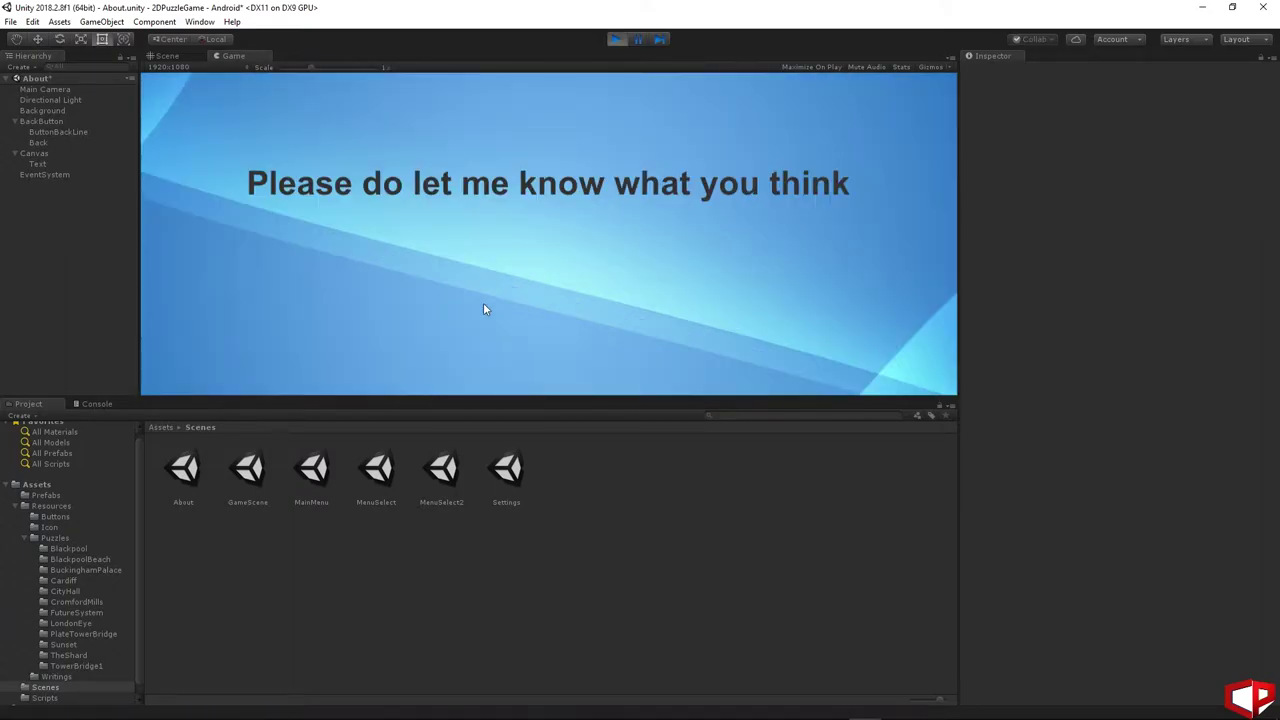
left_click(184, 65)
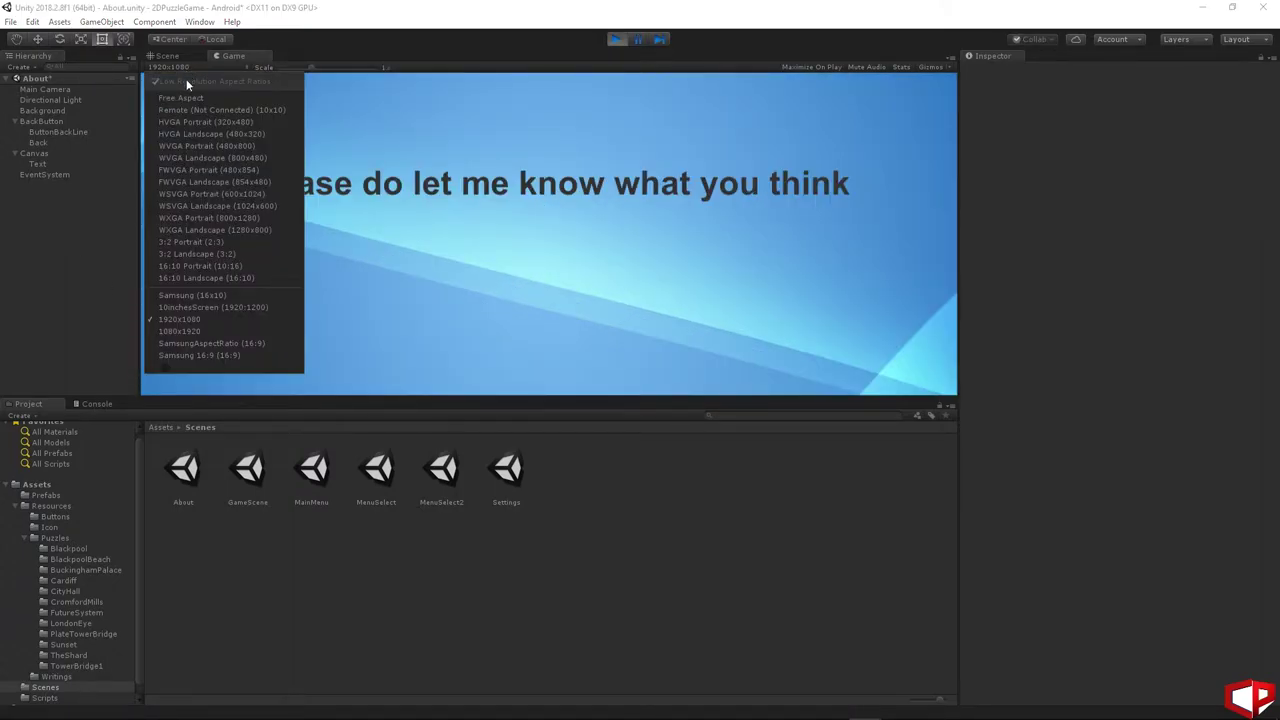
left_click(172, 104)
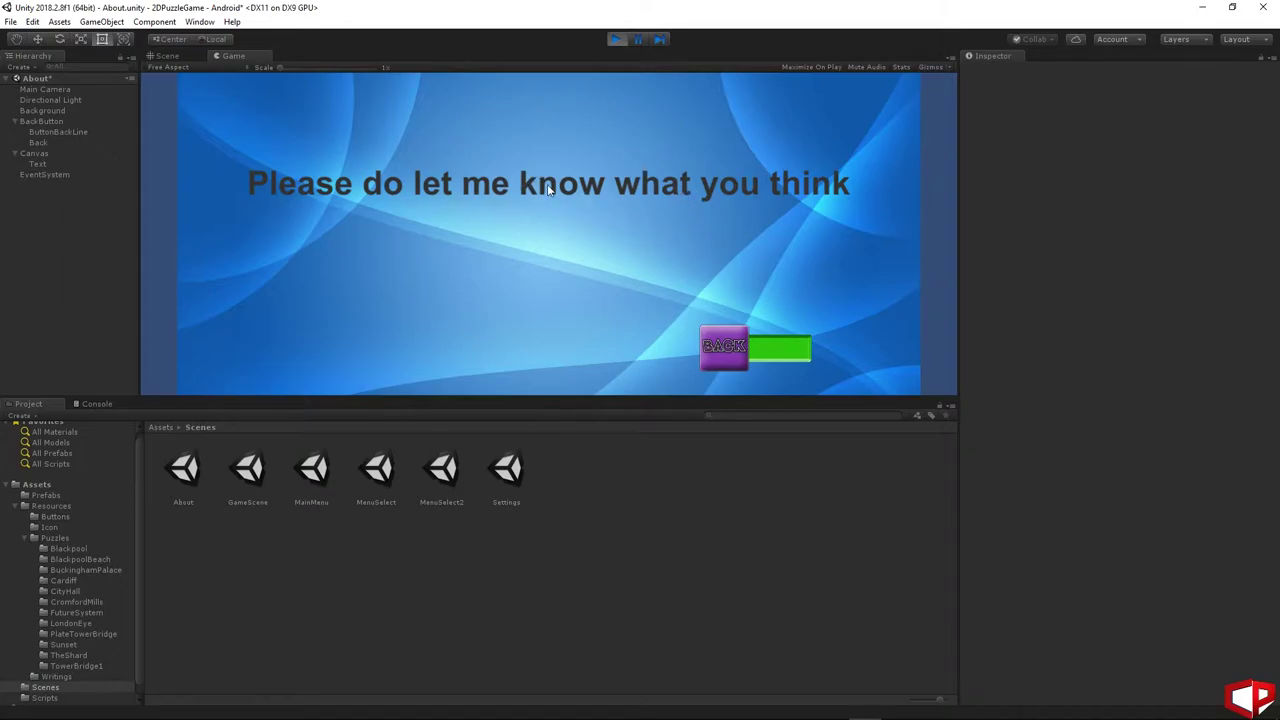
- Test going Back to the main menu and returning through its About button, and stop the game
left_click(726, 346)
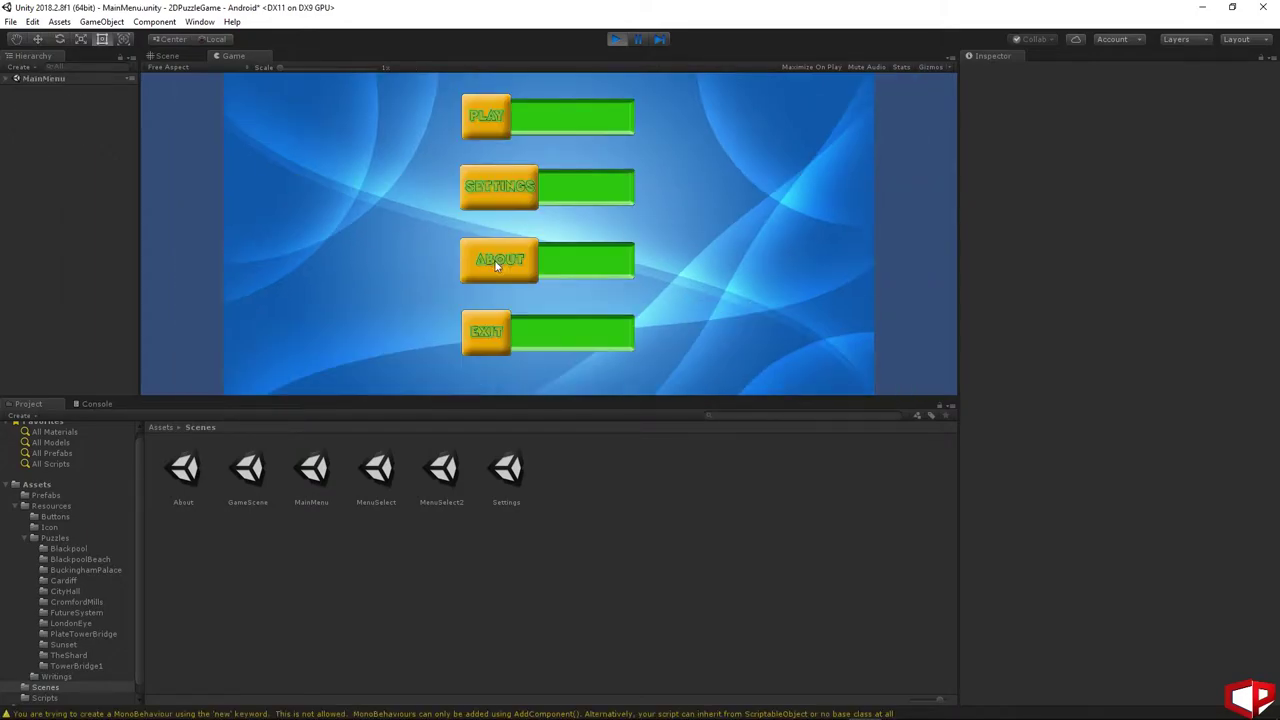
left_click(499, 266)
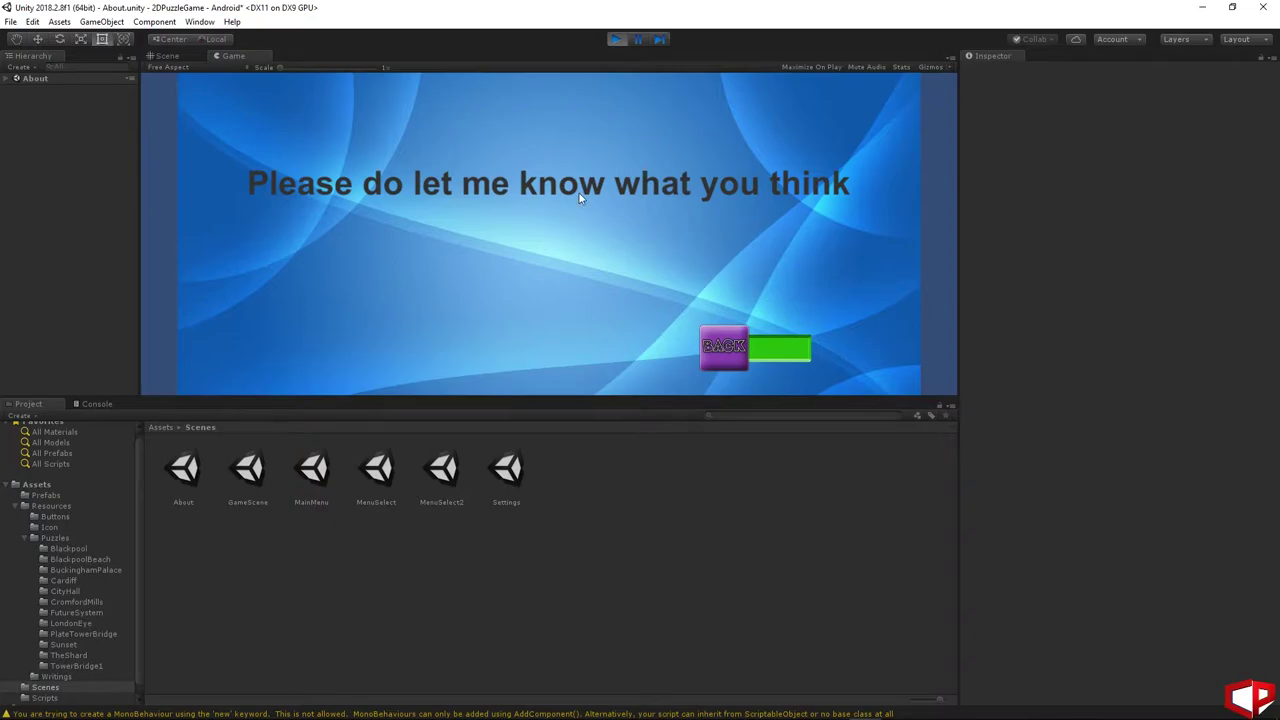
left_click(617, 40)
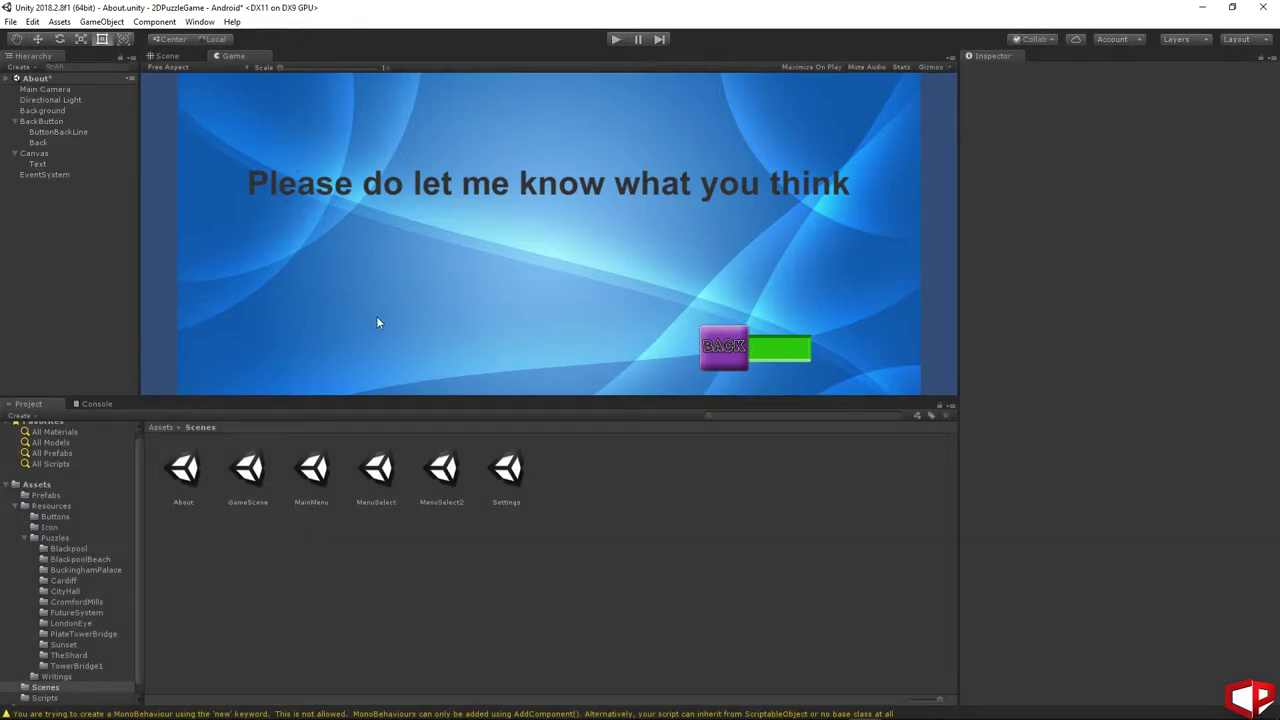
- Set the About text's font size to 30 and its width to 800
left_click(40, 144)
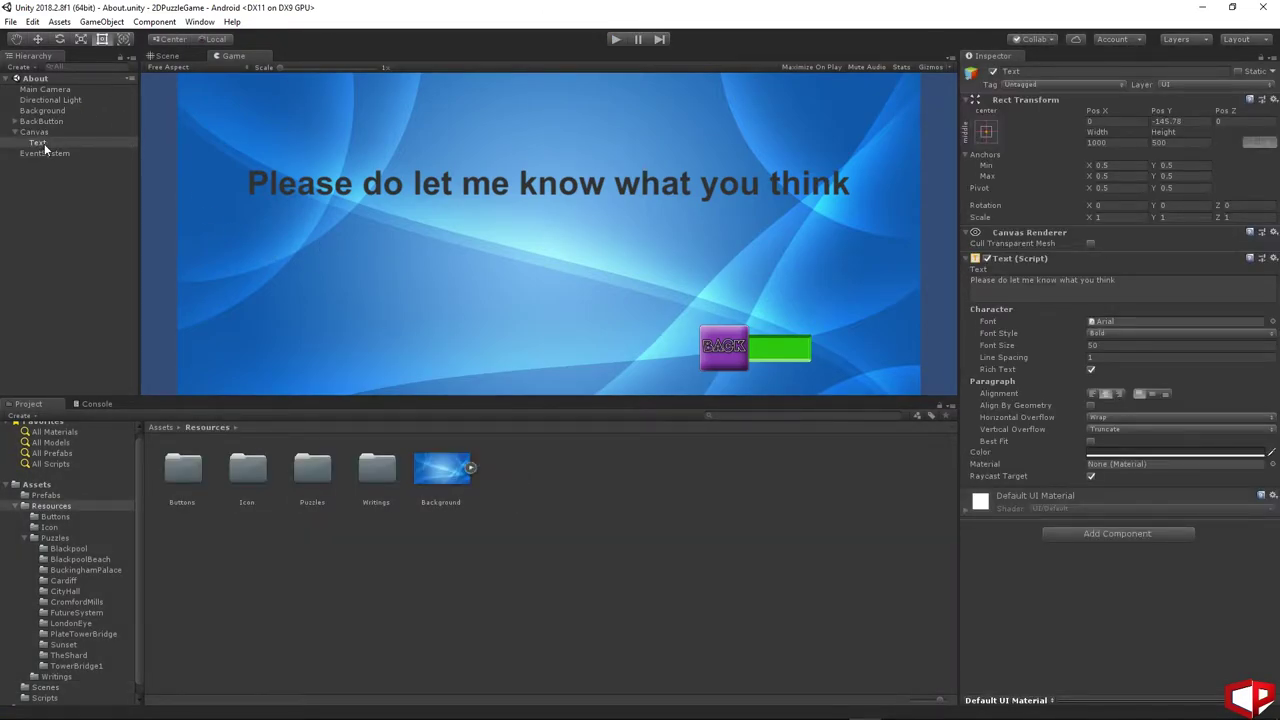
left_click(1120, 345)
type("30")
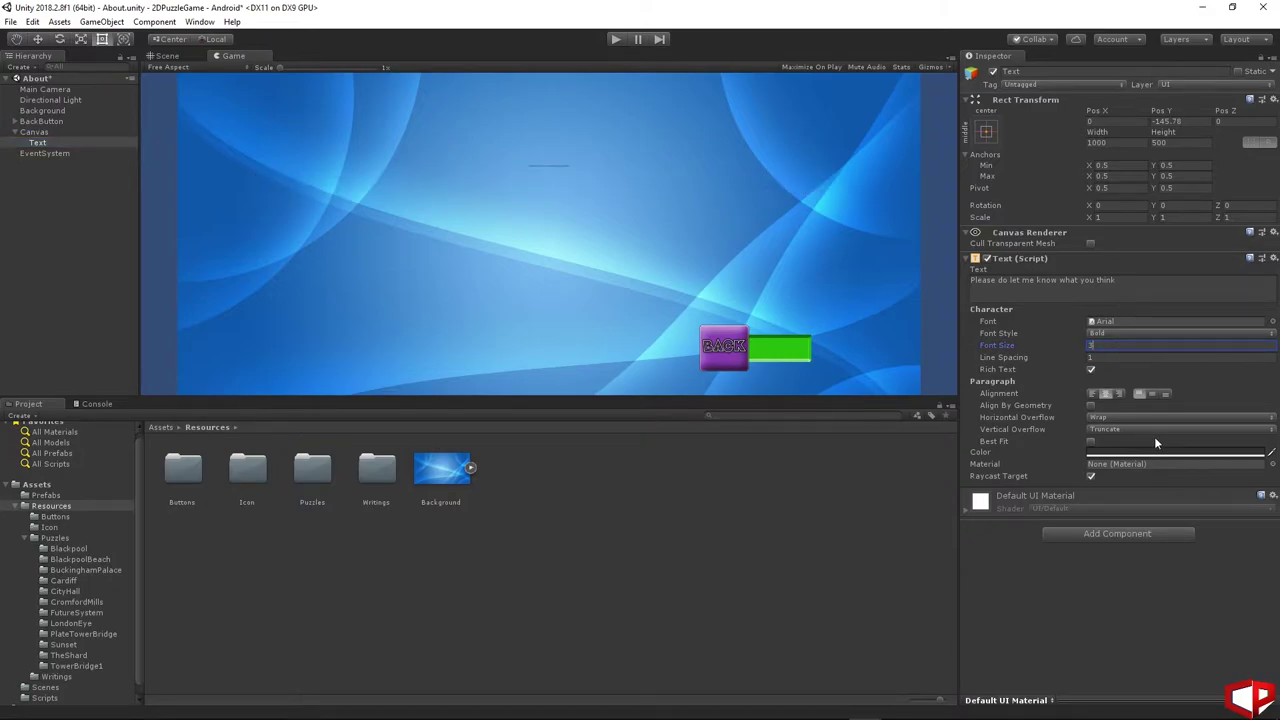
left_click(1124, 142)
key("BackSpace")
type("800")
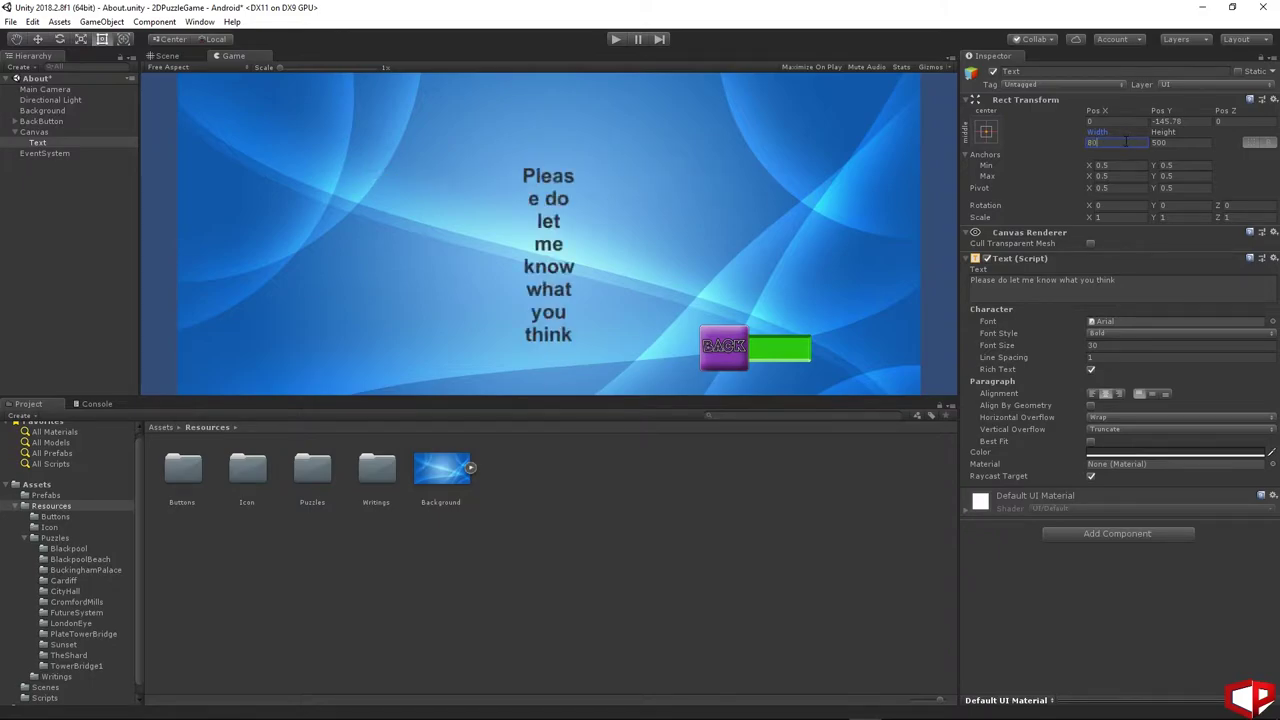
- Run the About scene, go Back to the main menu and start playing with the Blackpool picture
left_click(616, 39)
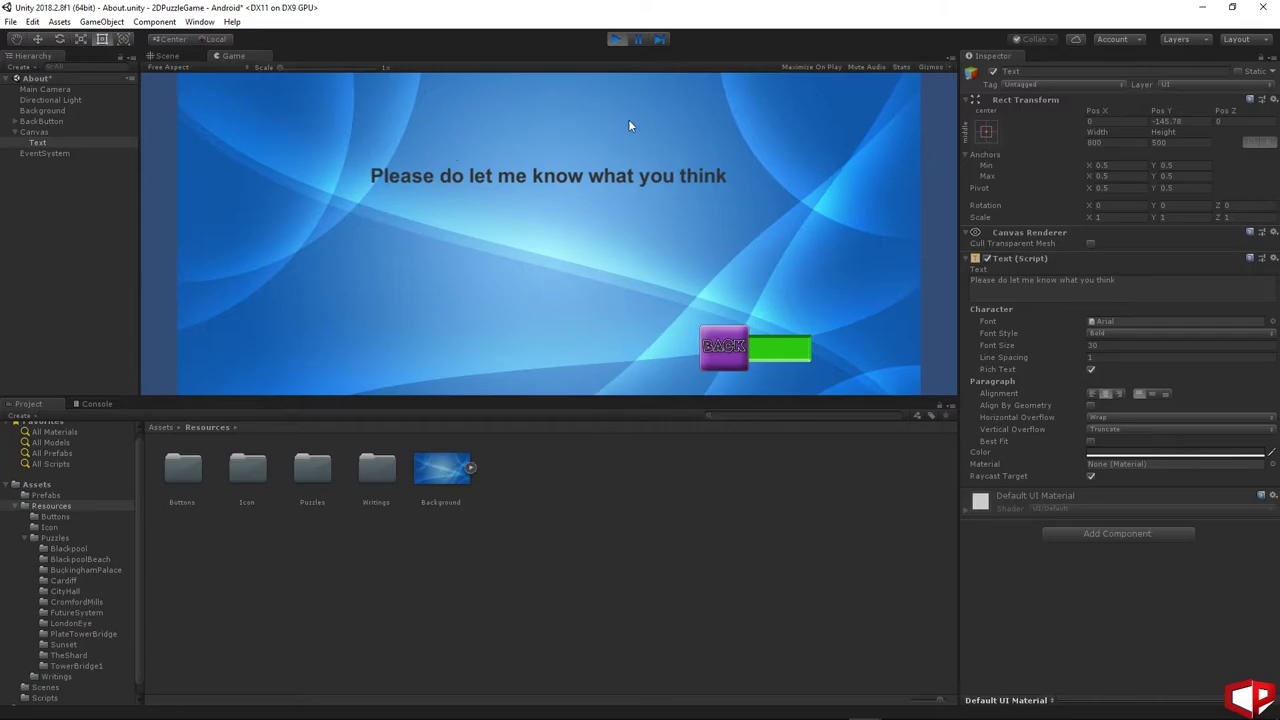
left_click(710, 346)
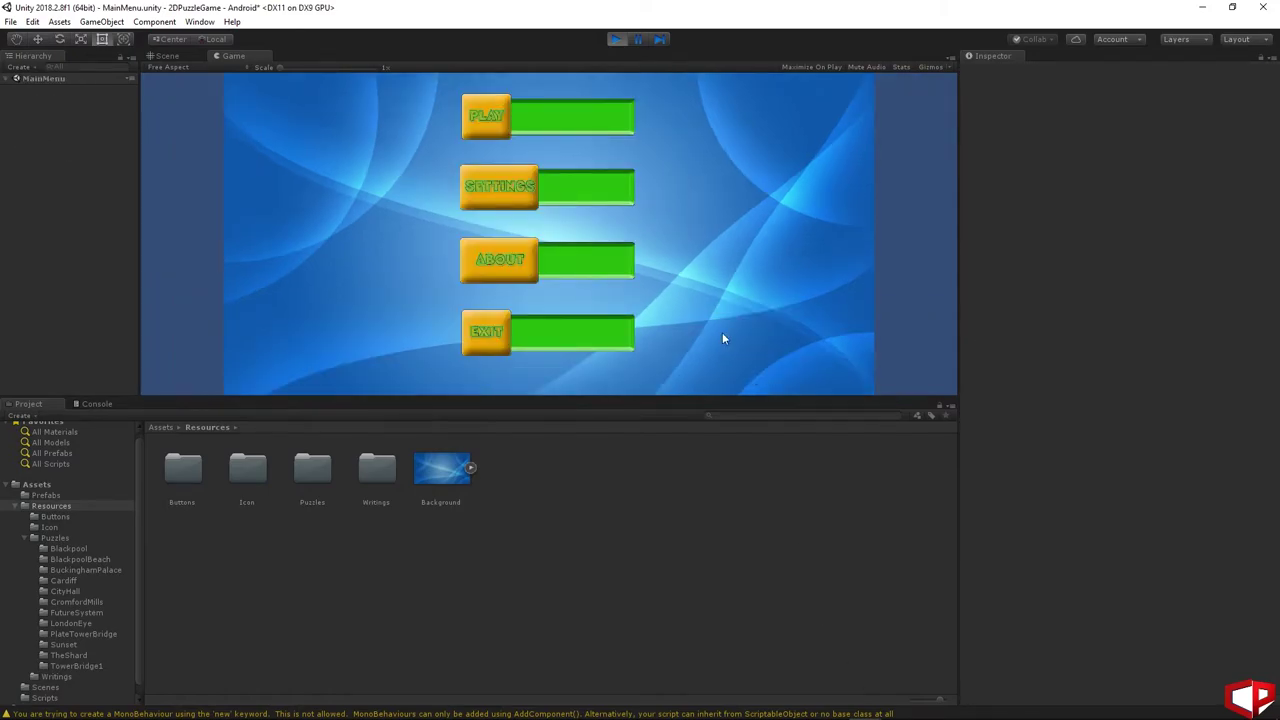
left_click(486, 117)
left_click(680, 176)
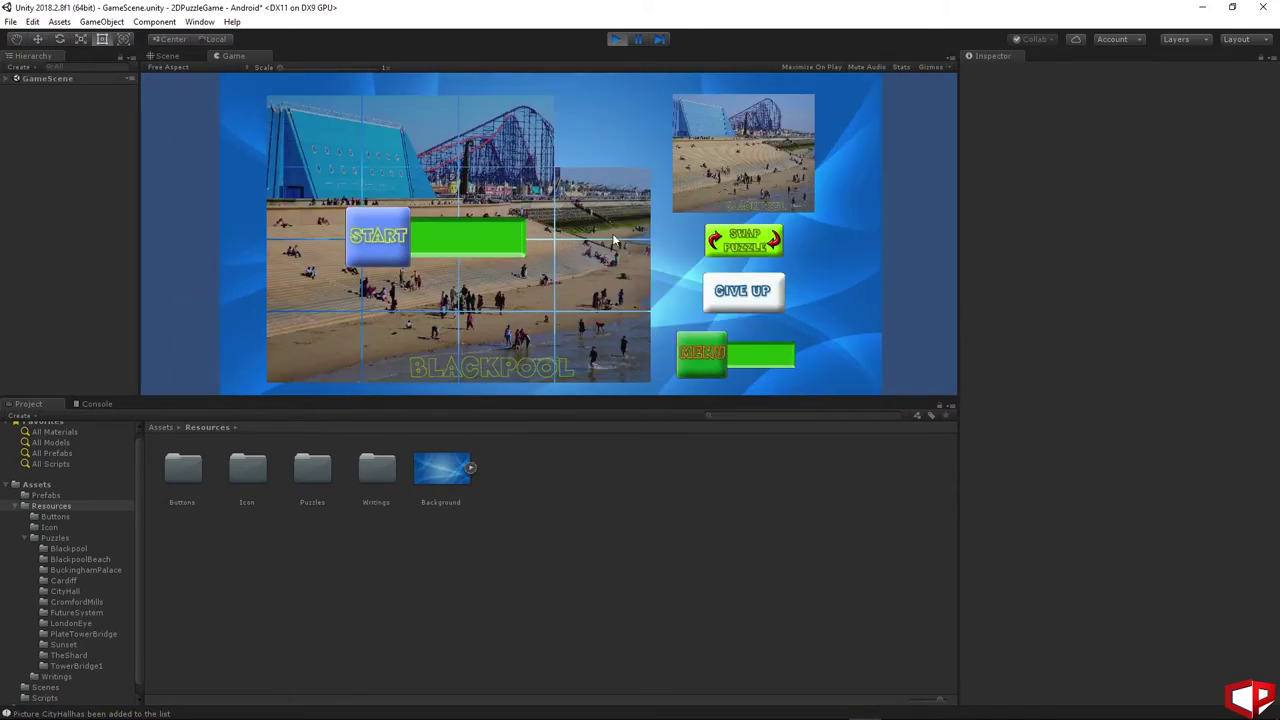
- Start the Blackpool puzzle and slide its tiles to complete the picture
left_click(380, 245)
left_click(582, 148)
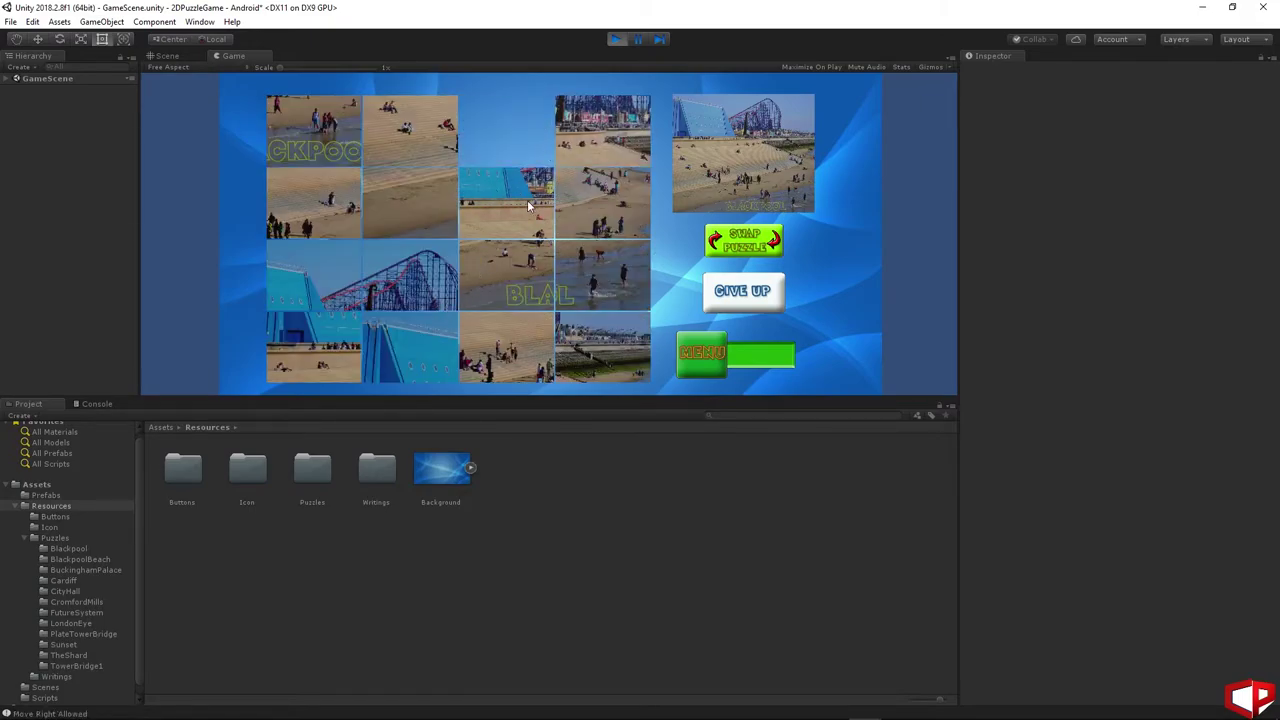
left_click(505, 200)
left_click(582, 148)
left_click(505, 130)
left_click(505, 200)
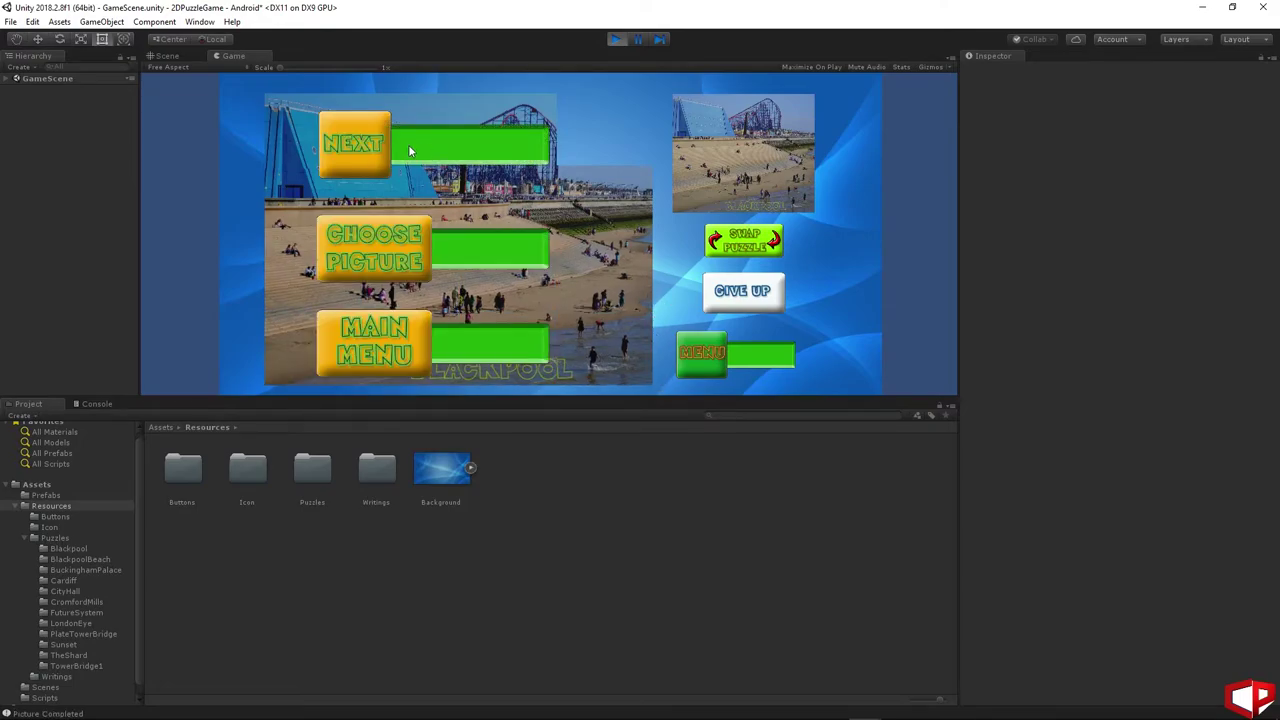
- Start the next puzzle, Buckingham Palace, and leave it for the picture selection through the in-game Menu button
left_click(376, 157)
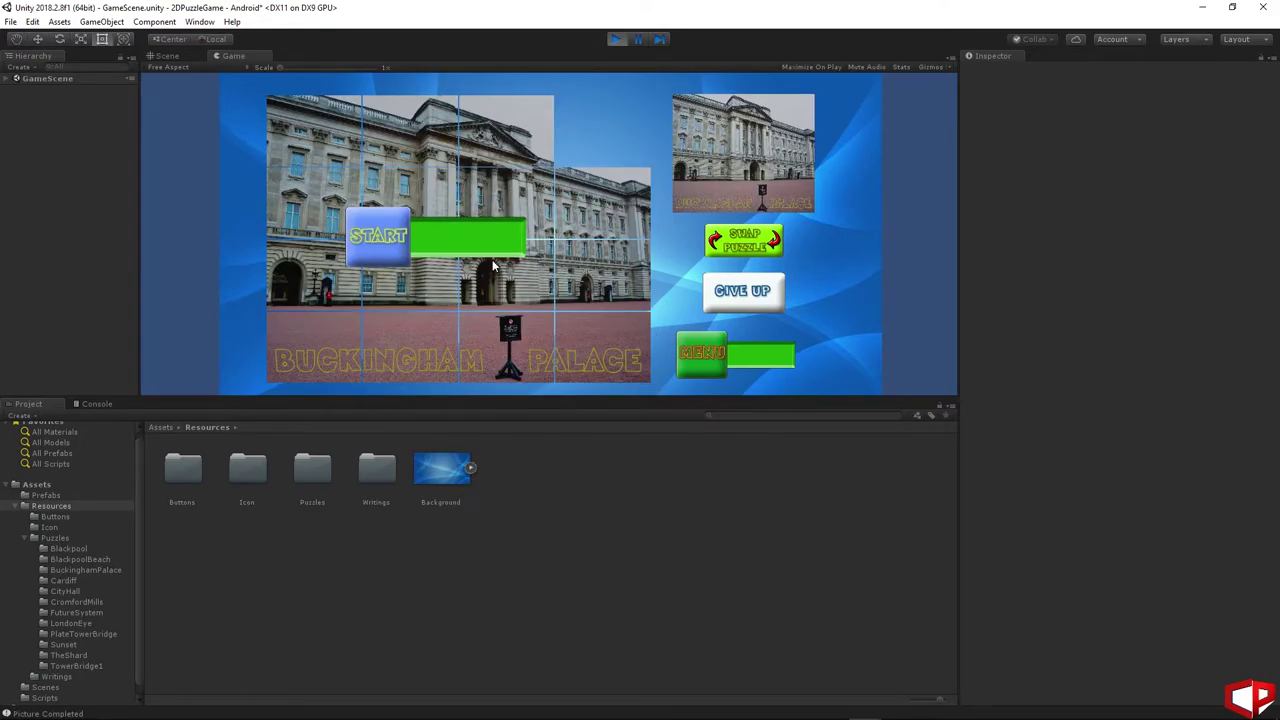
left_click(362, 234)
left_click(700, 352)
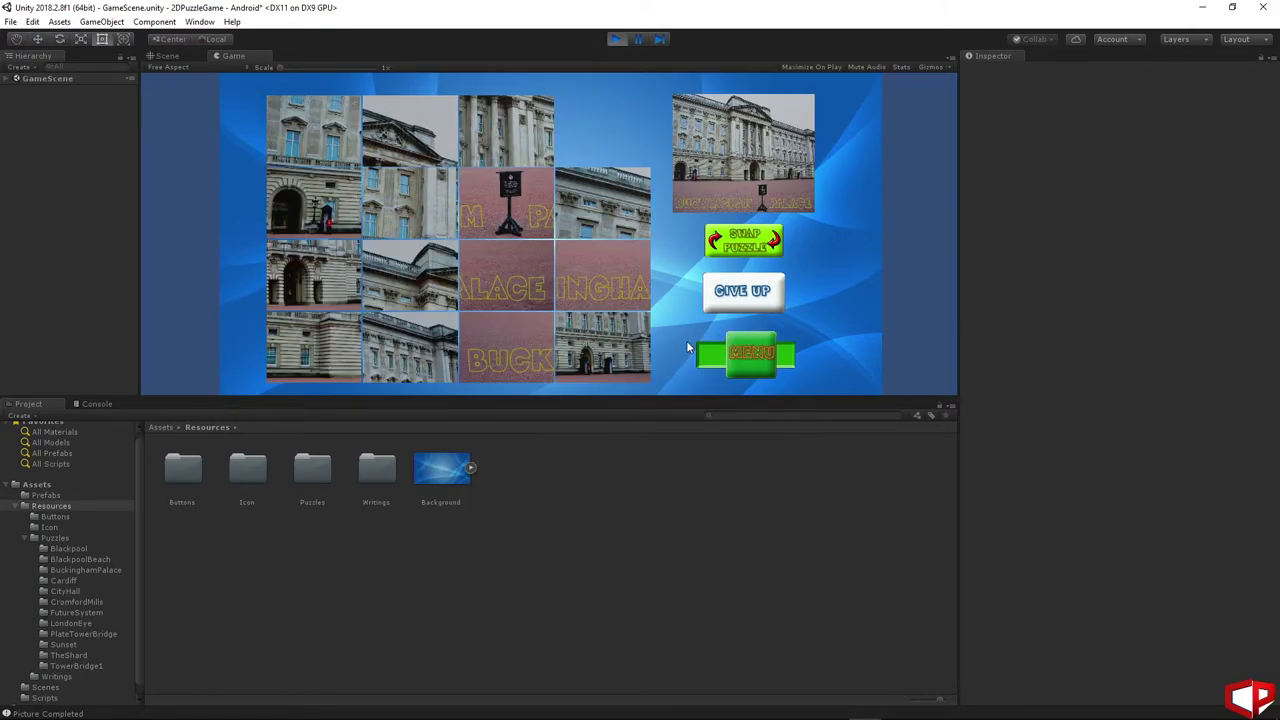
left_click(377, 253)
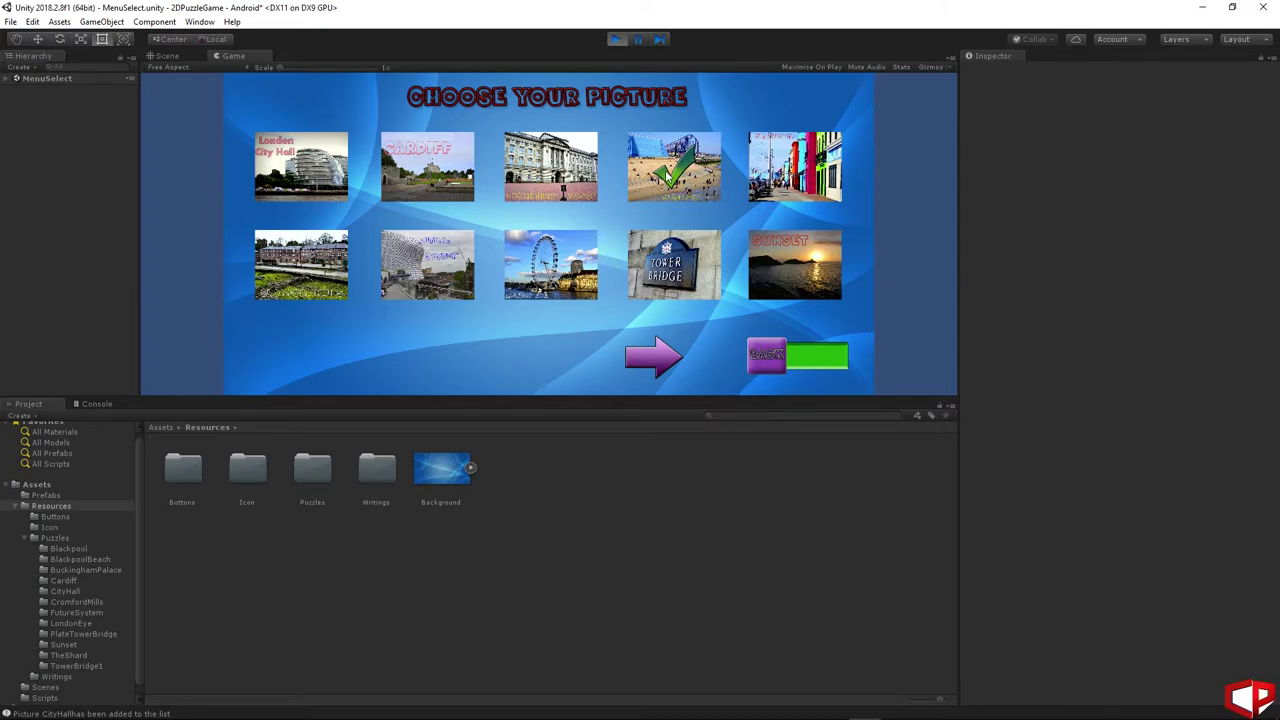
- Go back from the picture selection to the main menu, check the Settings screen and stop the game
left_click(763, 352)
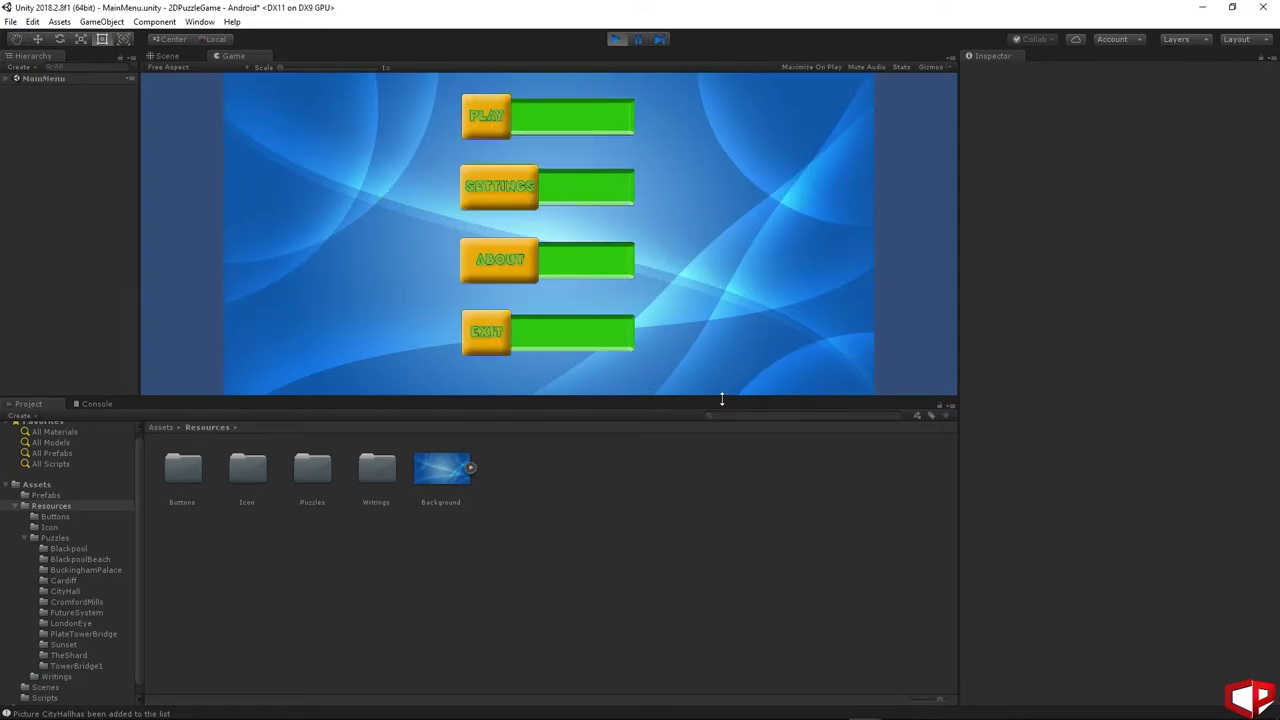
left_click(498, 171)
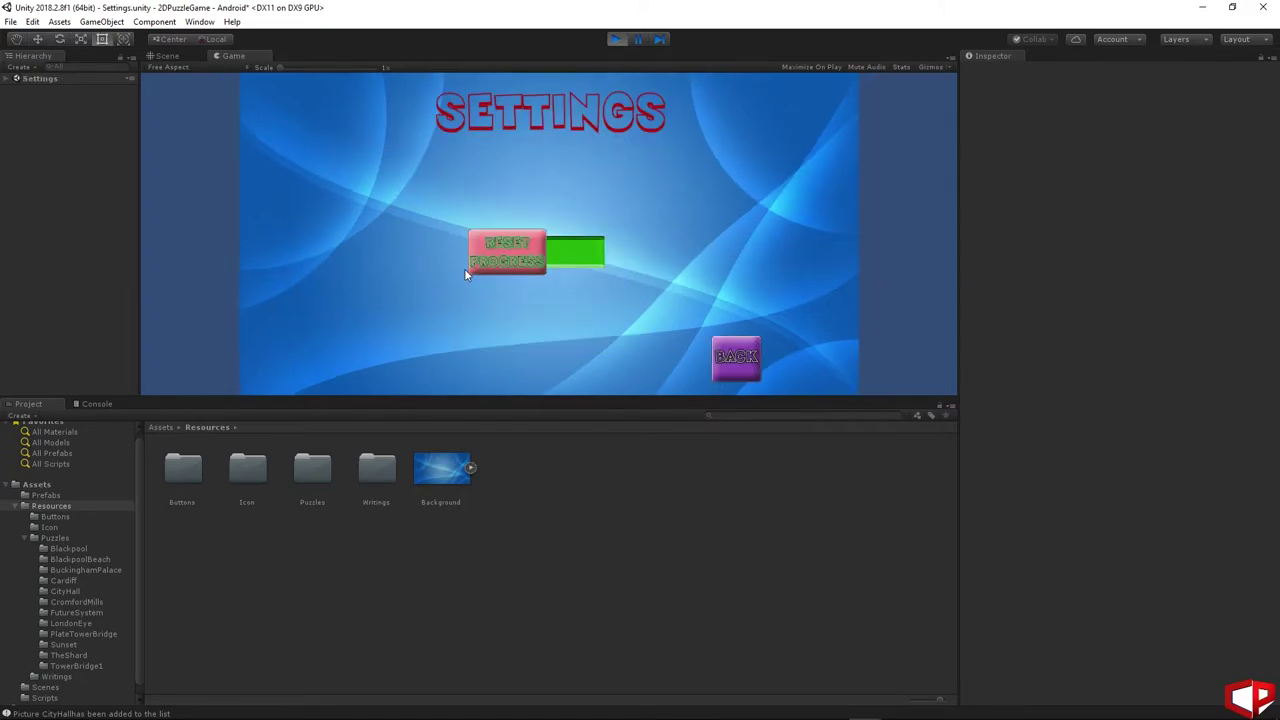
left_click(615, 40)
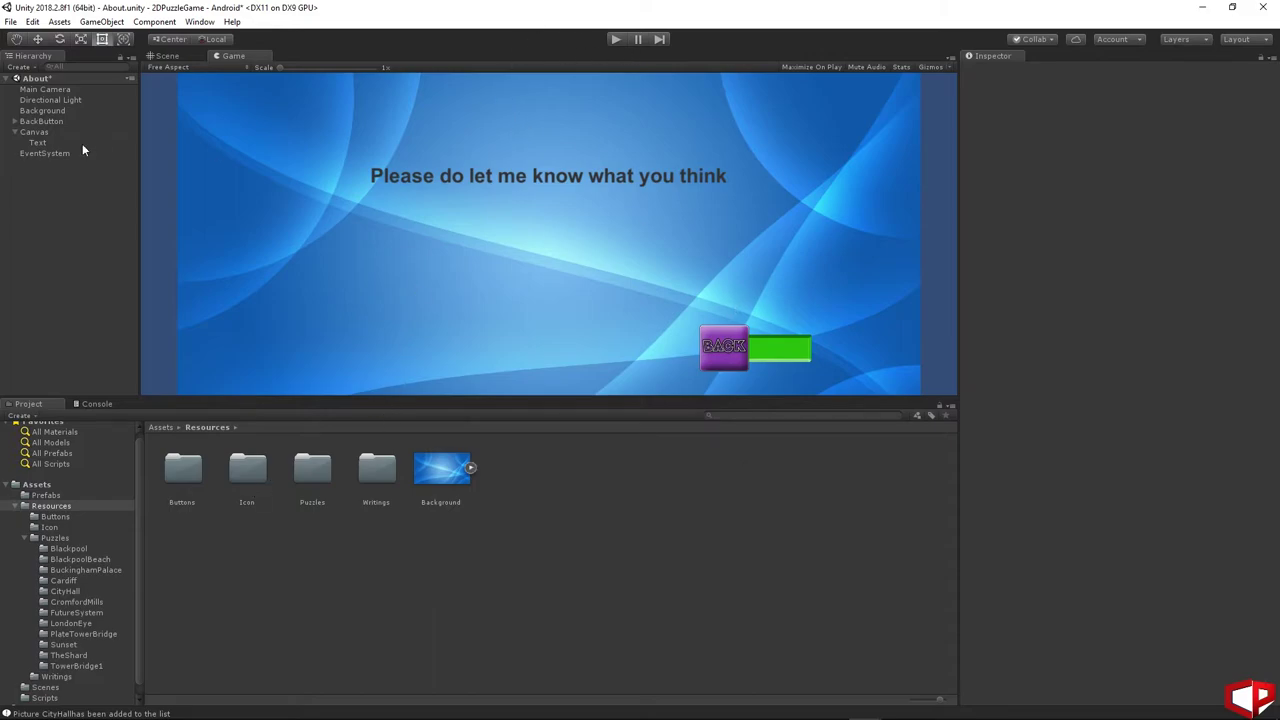
- Open the Settings scene from the Scenes folder, saving the changes made to the About scene
left_click(46, 688)
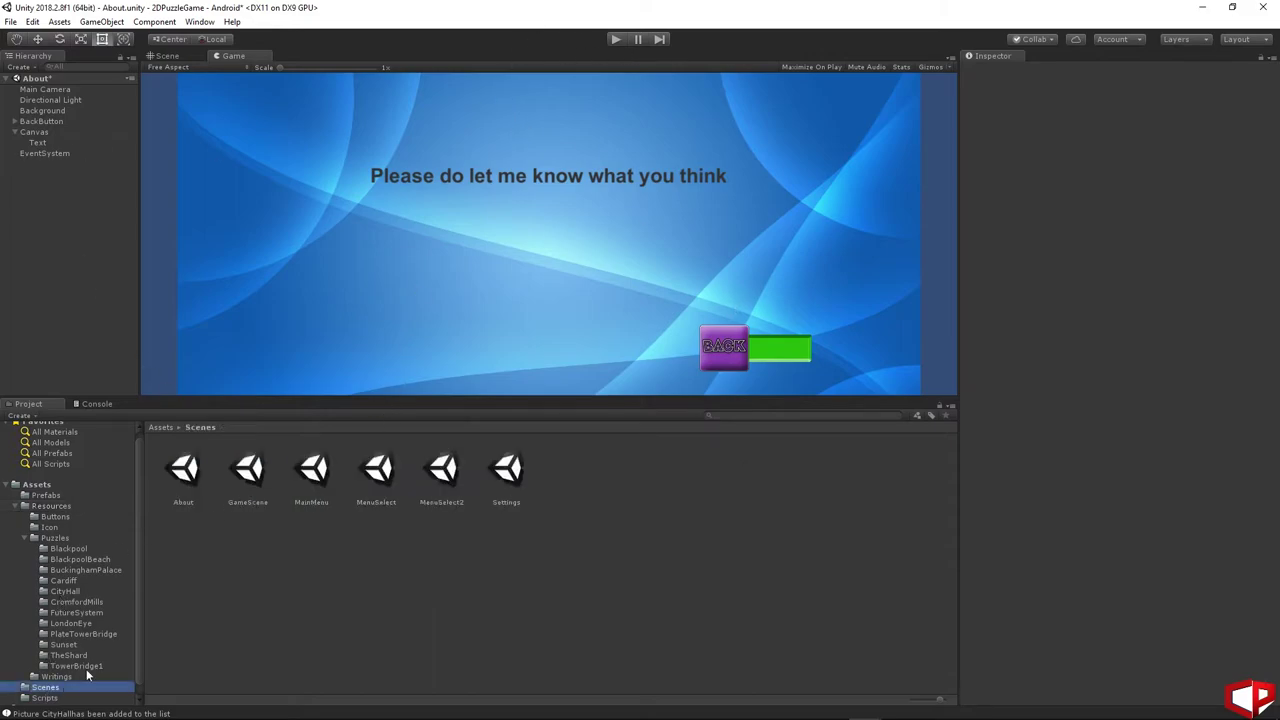
double_click(508, 472)
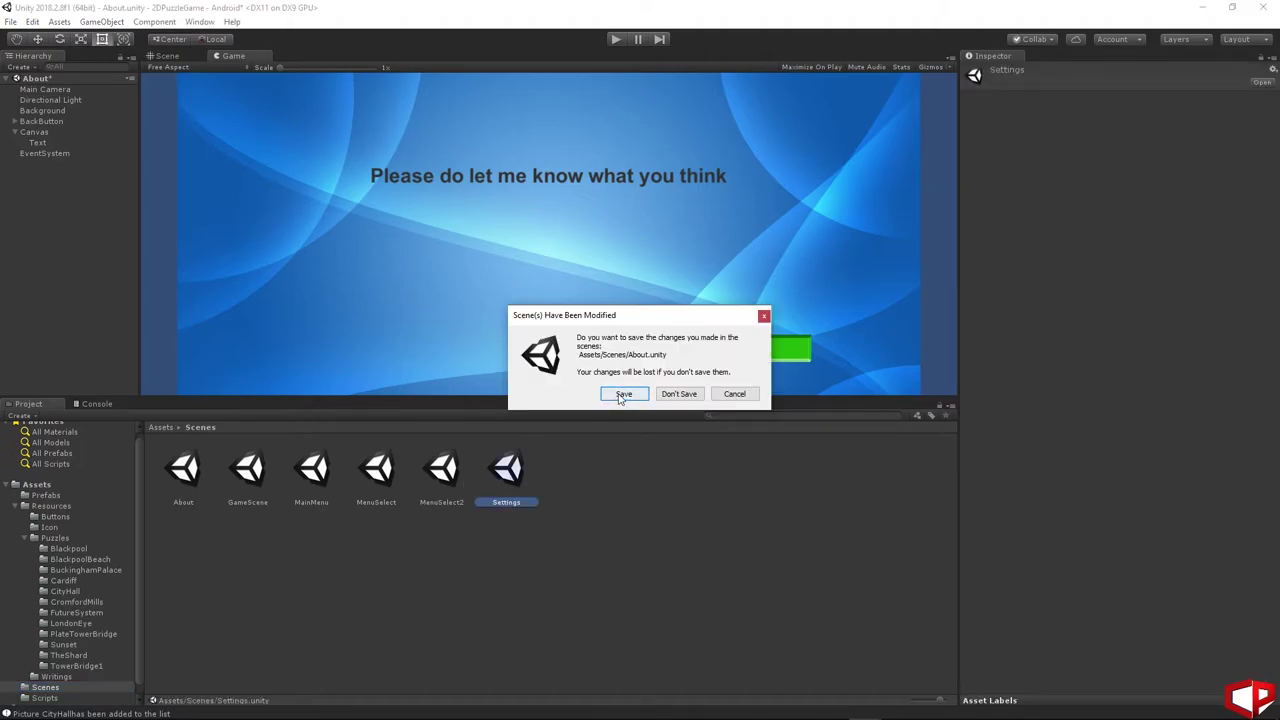
key("Escape")
- Set the Z position of the Back button's ButtonBackLine to 2 in the Settings scene
left_click(49, 155)
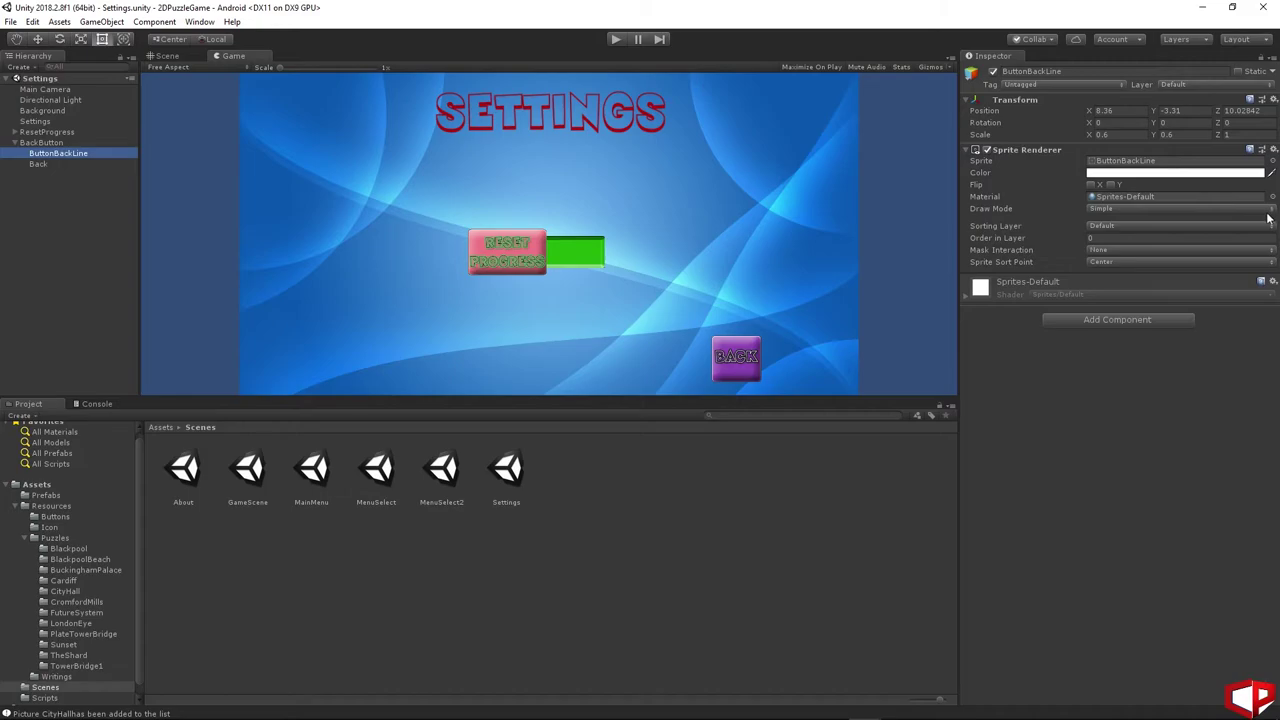
left_click(1241, 110)
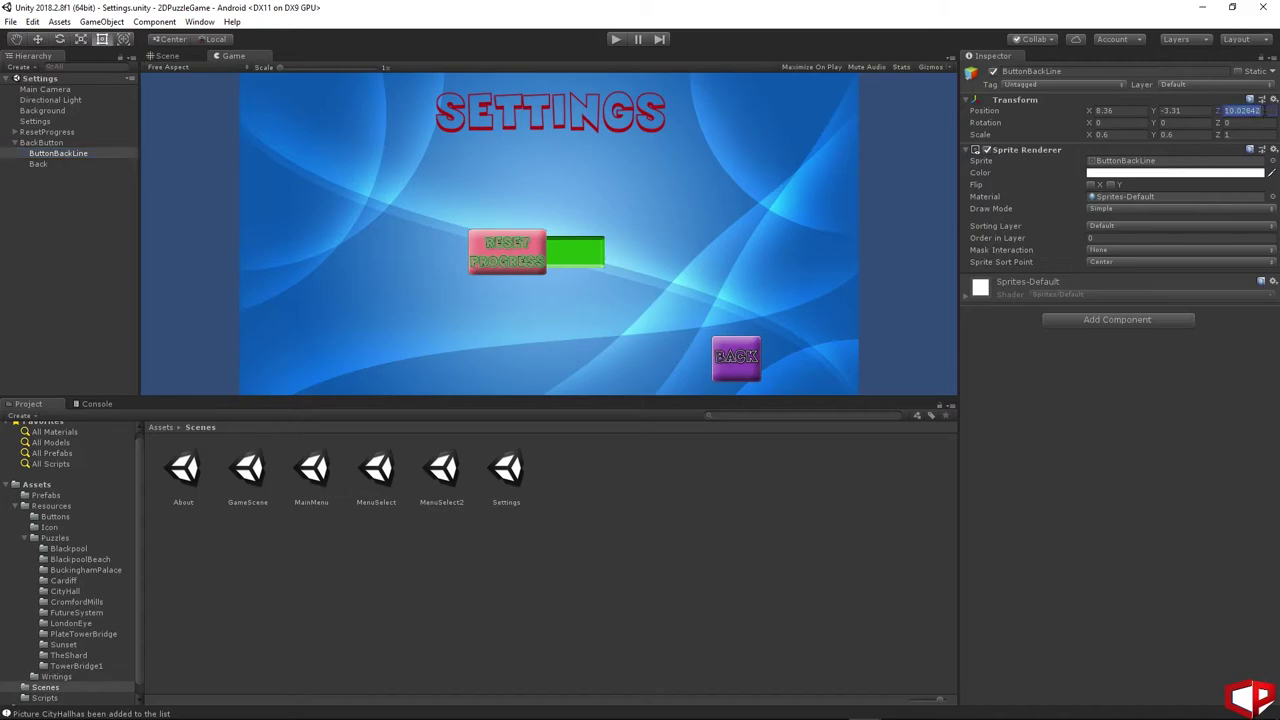
type("2")
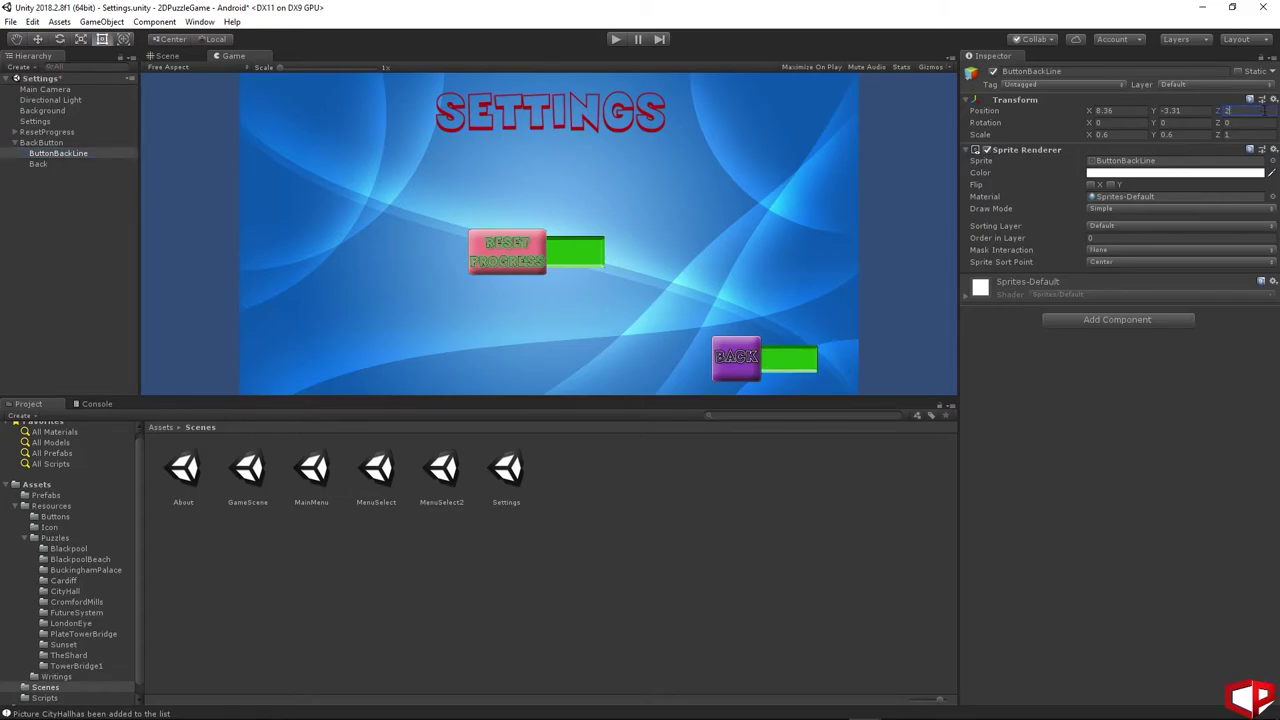
key("Return")
- Open the MainMenu scene, saving the changes made to the Settings scene
left_click(312, 470)
double_click(312, 470)
left_click(602, 400)
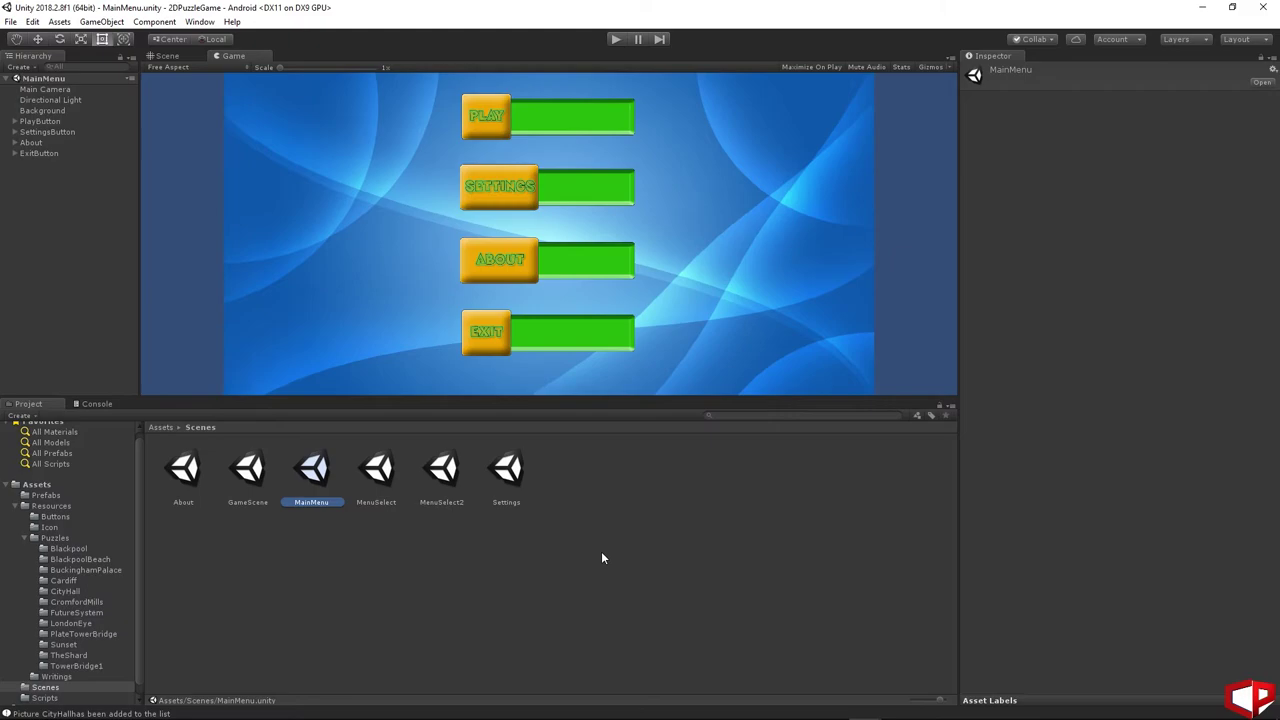
- Turn on Maximize On Play for the game view and run the game from the MainMenu scene
left_click(616, 41)
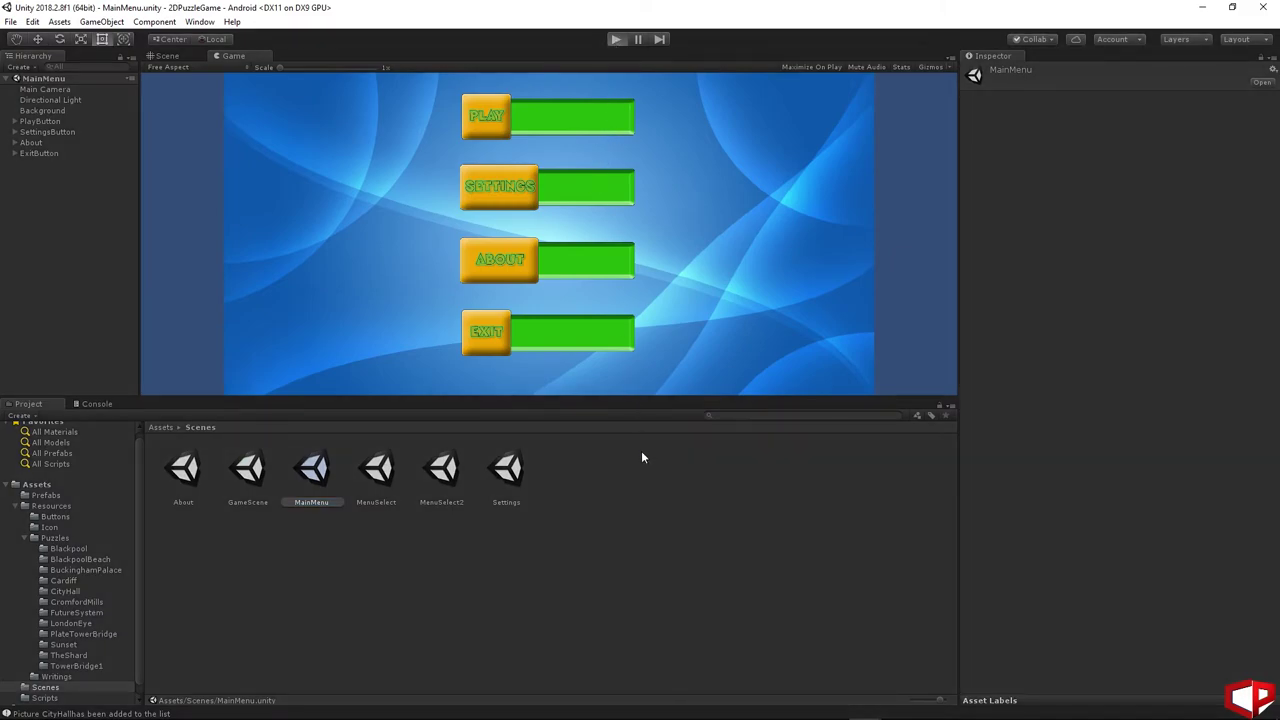
left_click(620, 40)
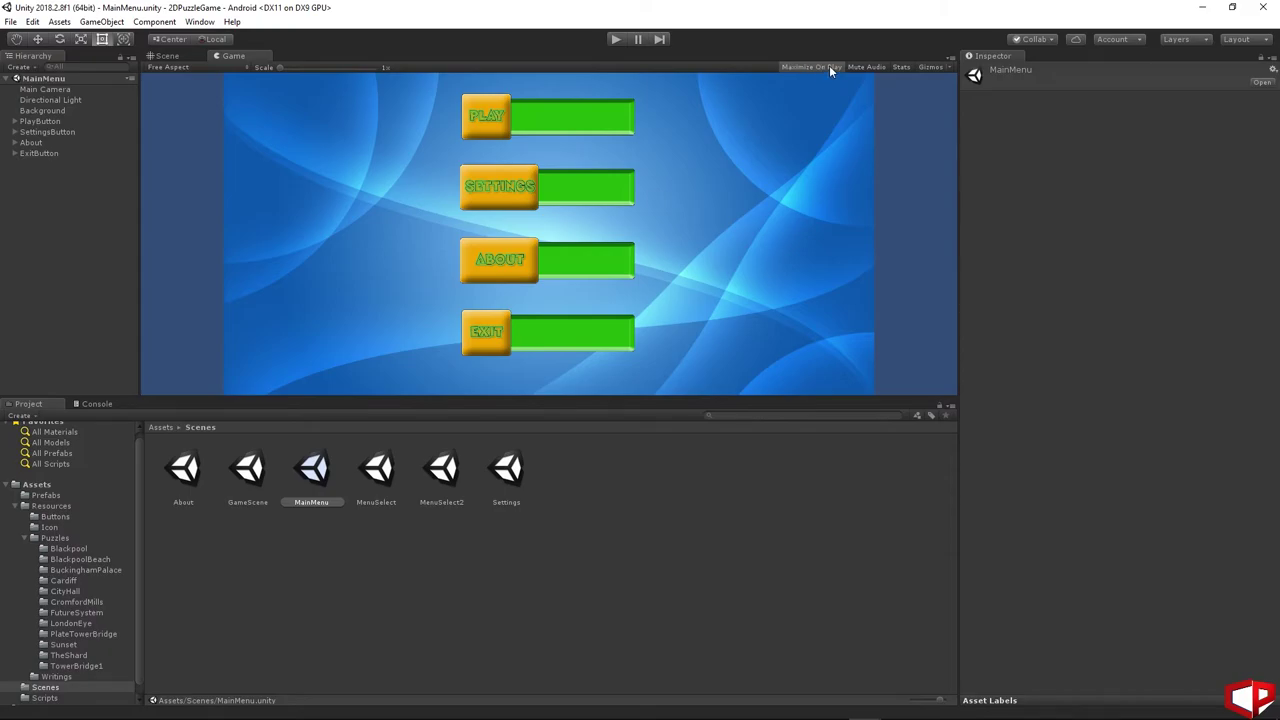
left_click(621, 41)
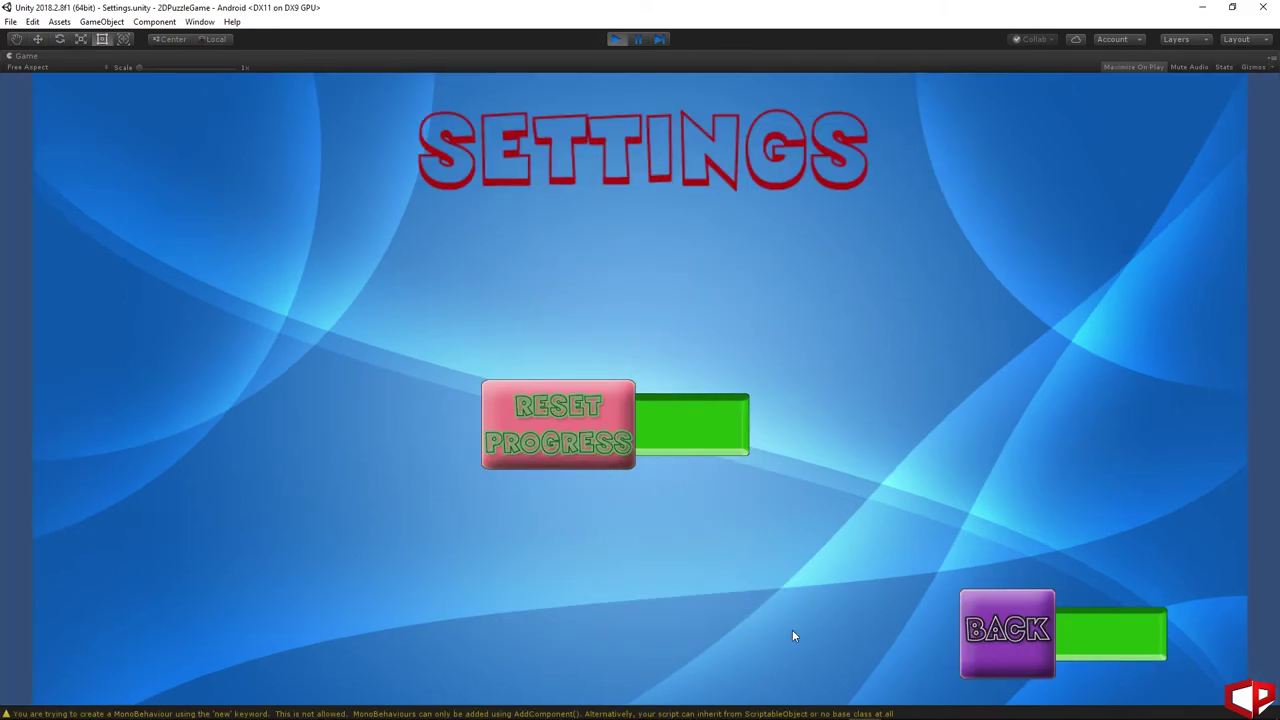
- Go back from the Settings screen, open the About screen and return to the main menu with its Back slider
key("Escape")
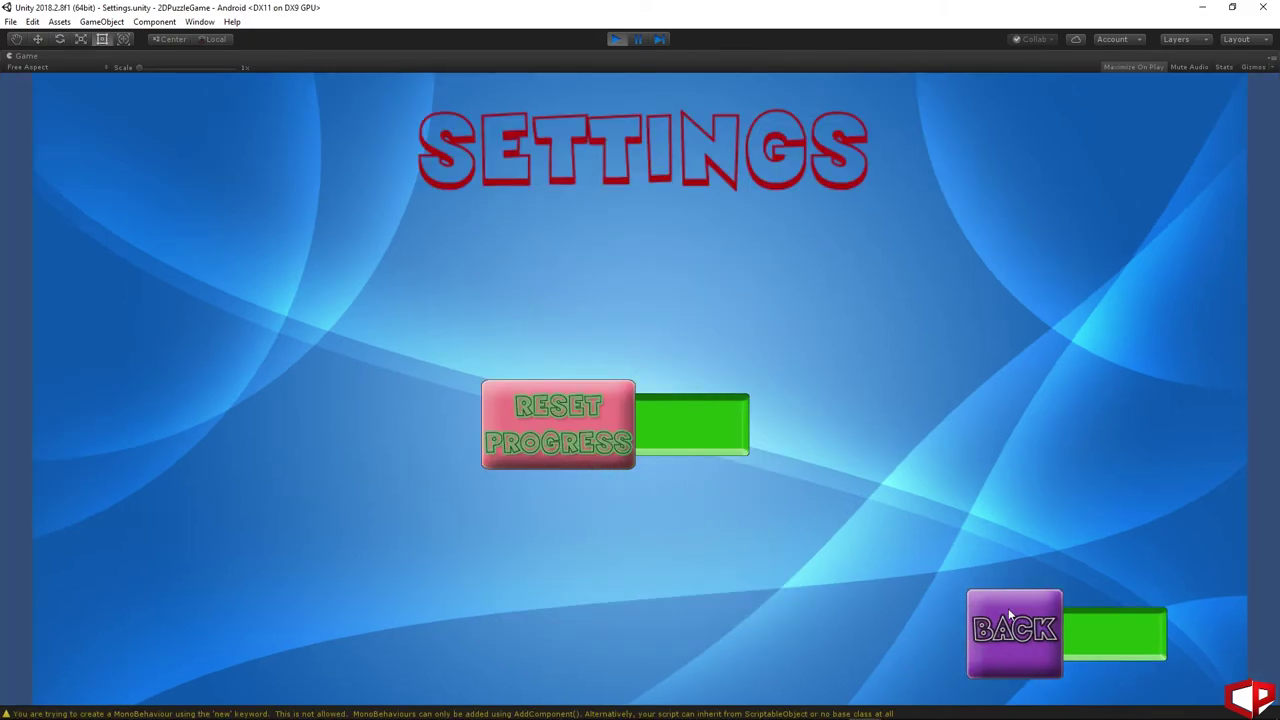
left_click(555, 455)
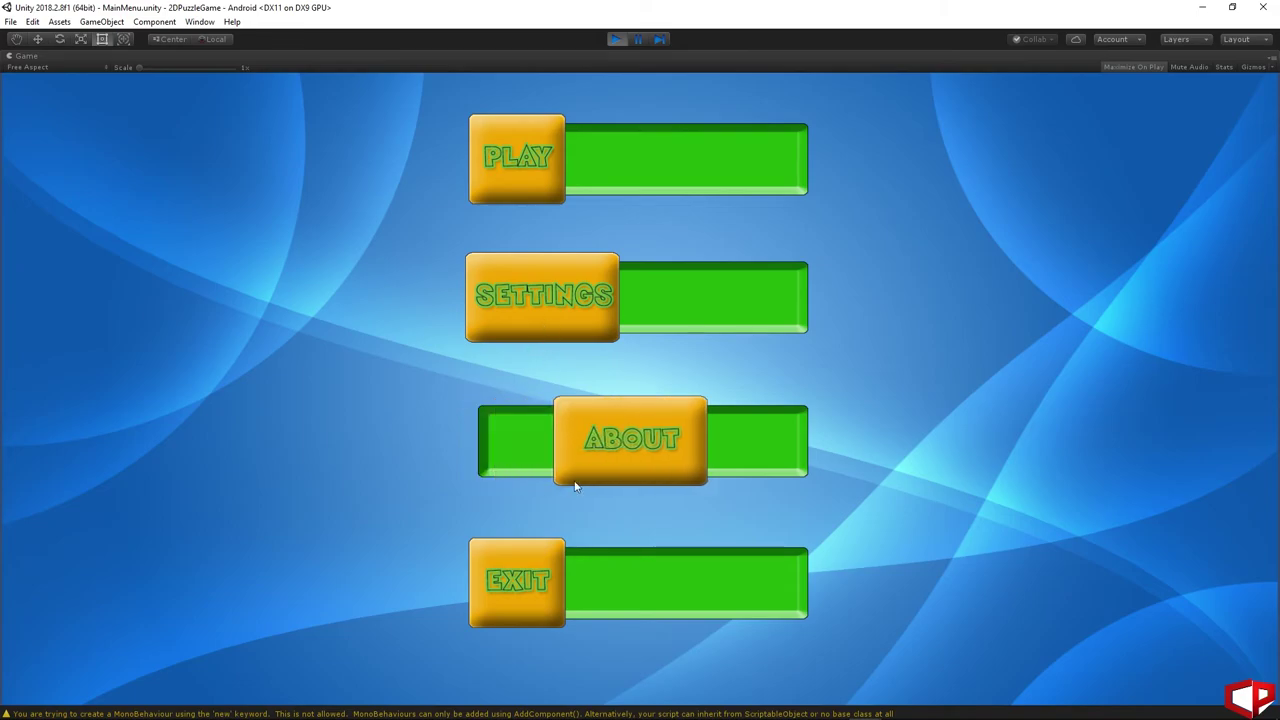
left_click(955, 610)
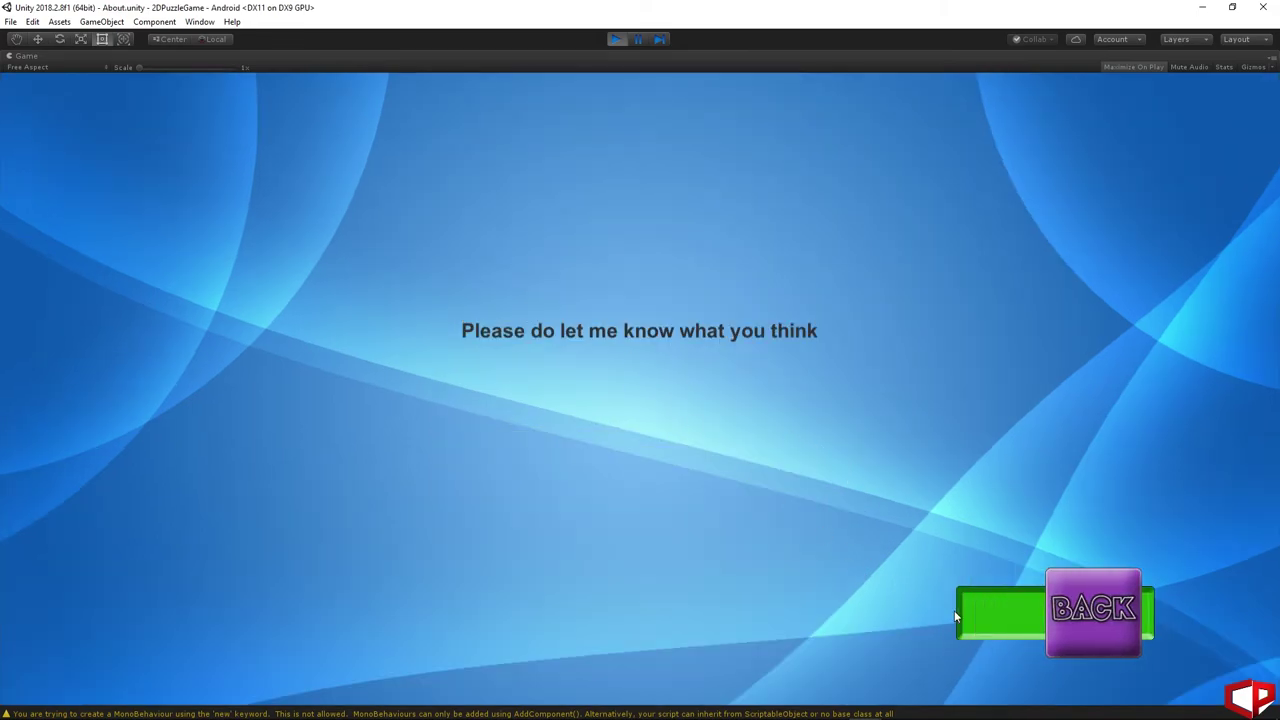
- Open the picture selection through Play, go to its second page and return to the main menu
left_click(546, 180)
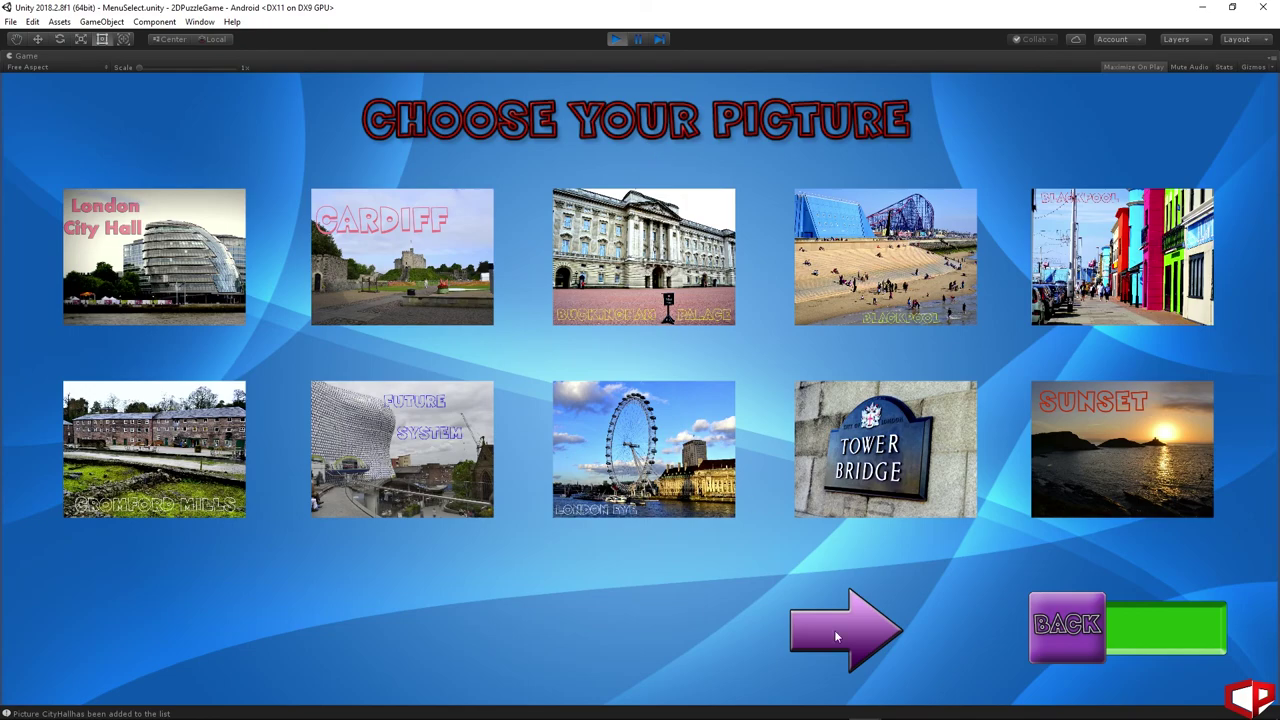
left_click(836, 636)
left_click(1068, 624)
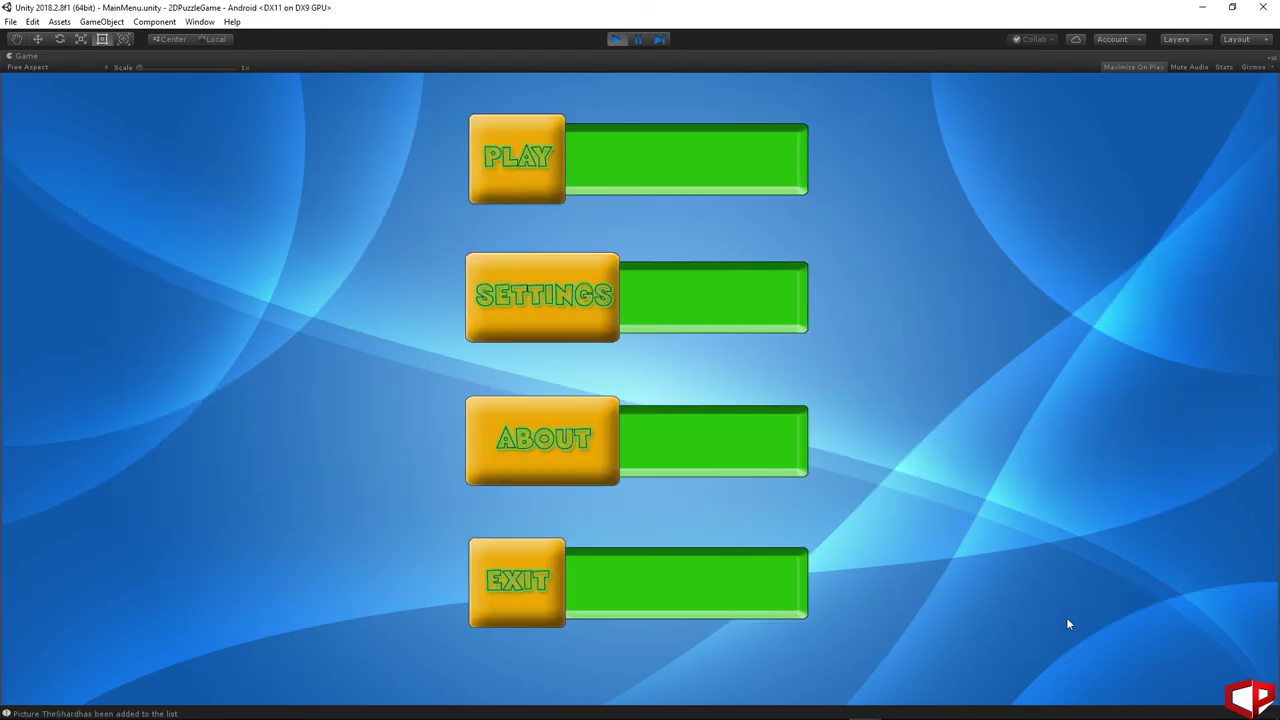